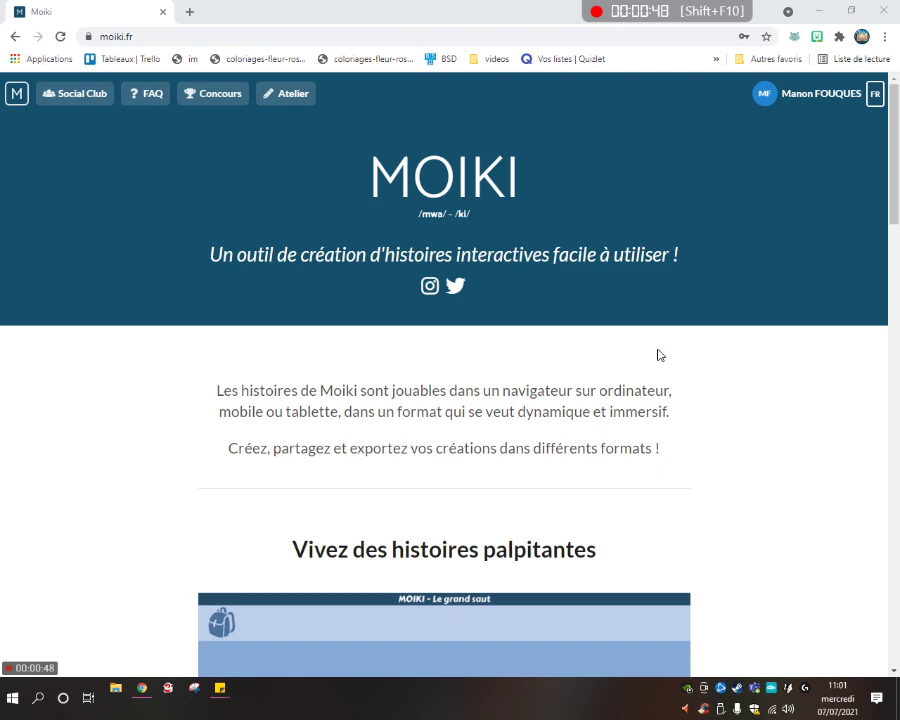
Browse the Moiki home page, scrolling up and down through its content.
{"action": "left_click", "coordinate": [797, 95]}
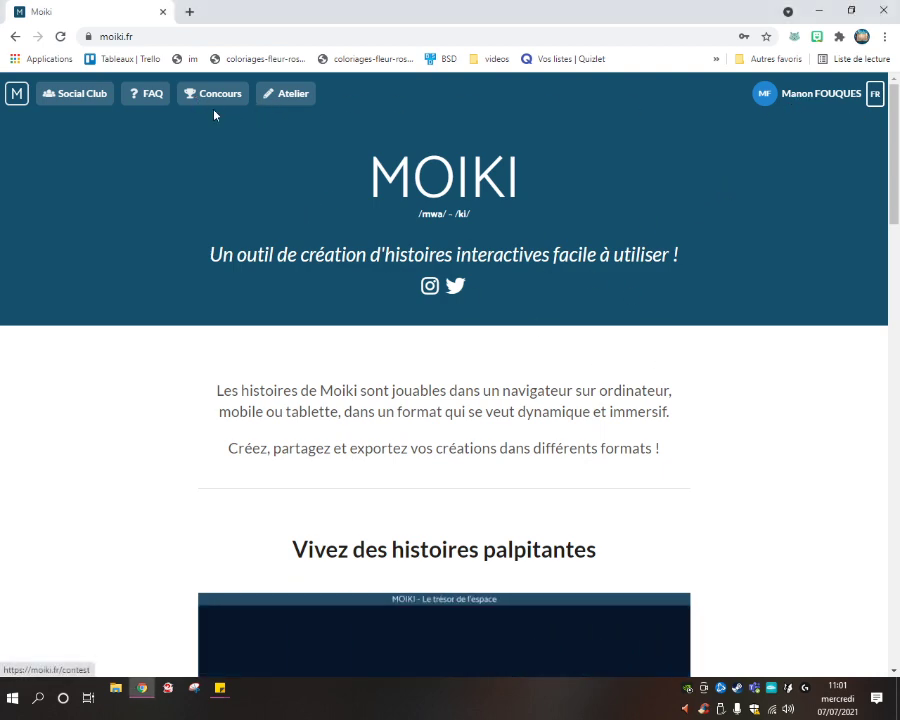
{"action": "scroll", "coordinate": [757, 277], "scroll_direction": "down", "scroll_amount": 12}
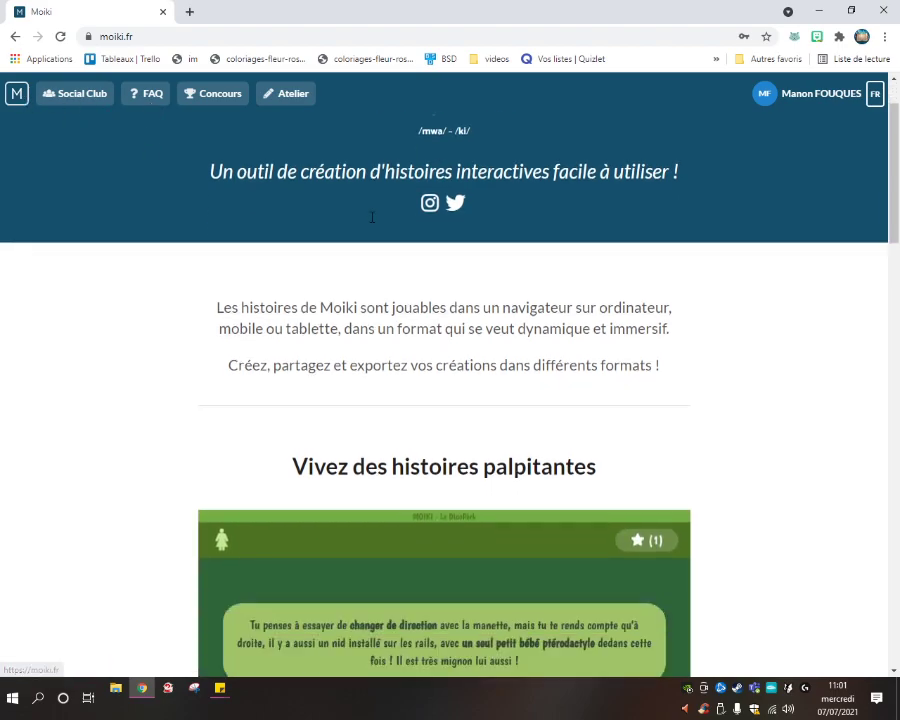
{"action": "scroll", "coordinate": [812, 275], "scroll_direction": "down", "scroll_amount": 5}
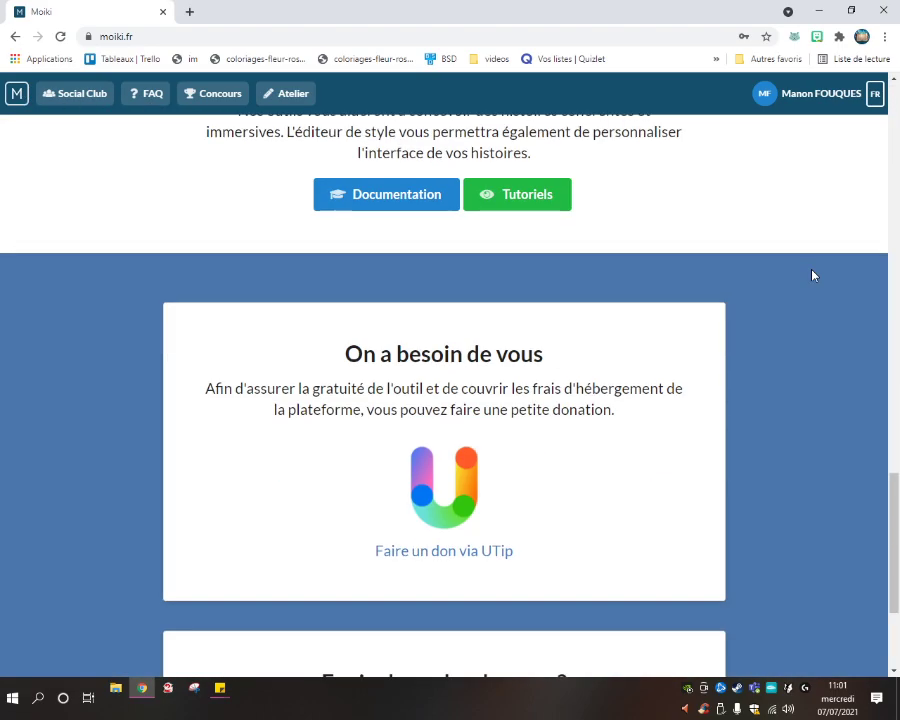
{"action": "scroll", "coordinate": [812, 275], "scroll_direction": "up", "scroll_amount": 1}
{"action": "scroll", "coordinate": [812, 275], "scroll_direction": "down", "scroll_amount": 4}
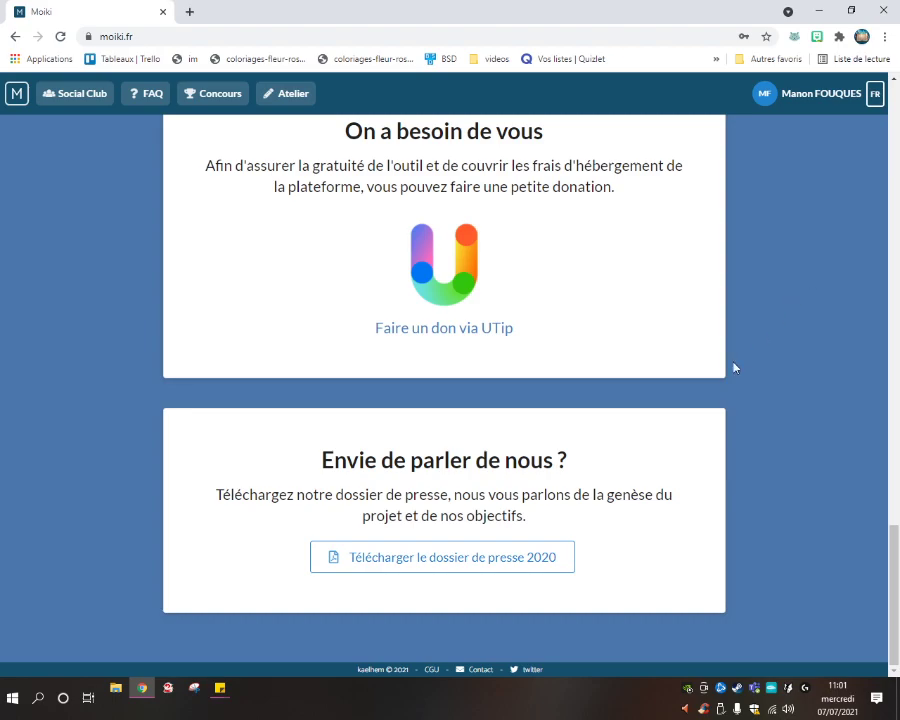
{"action": "scroll", "coordinate": [619, 404], "scroll_direction": "up", "scroll_amount": 5}
{"action": "scroll", "coordinate": [540, 487], "scroll_direction": "down", "scroll_amount": 5}
{"action": "scroll", "coordinate": [356, 446], "scroll_direction": "up", "scroll_amount": 4}
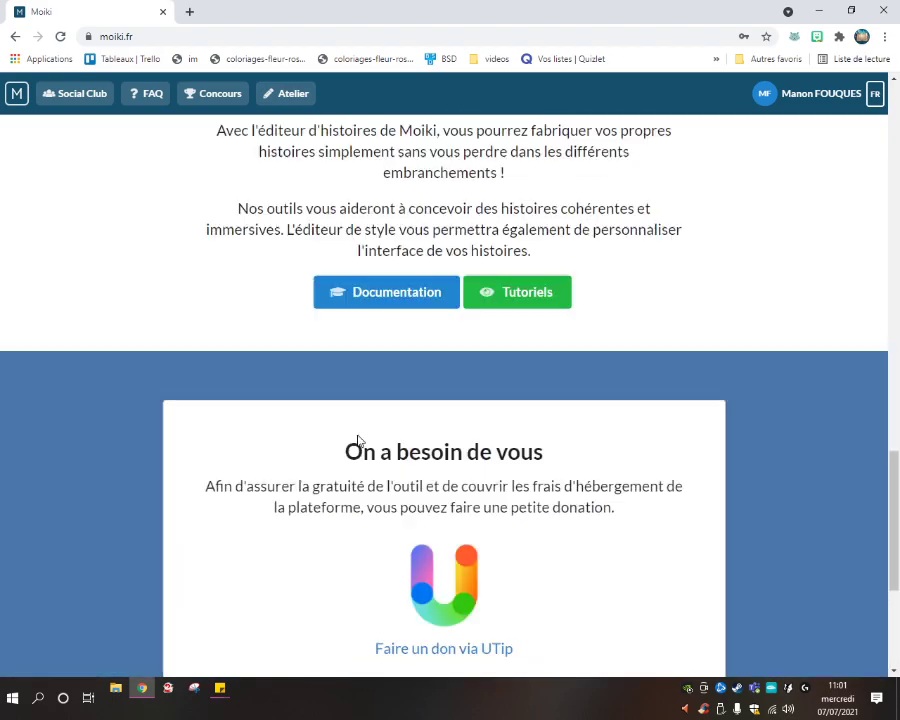
{"action": "scroll", "coordinate": [197, 434], "scroll_direction": "up", "scroll_amount": 3}
{"action": "scroll", "coordinate": [216, 423], "scroll_direction": "up", "scroll_amount": 10}
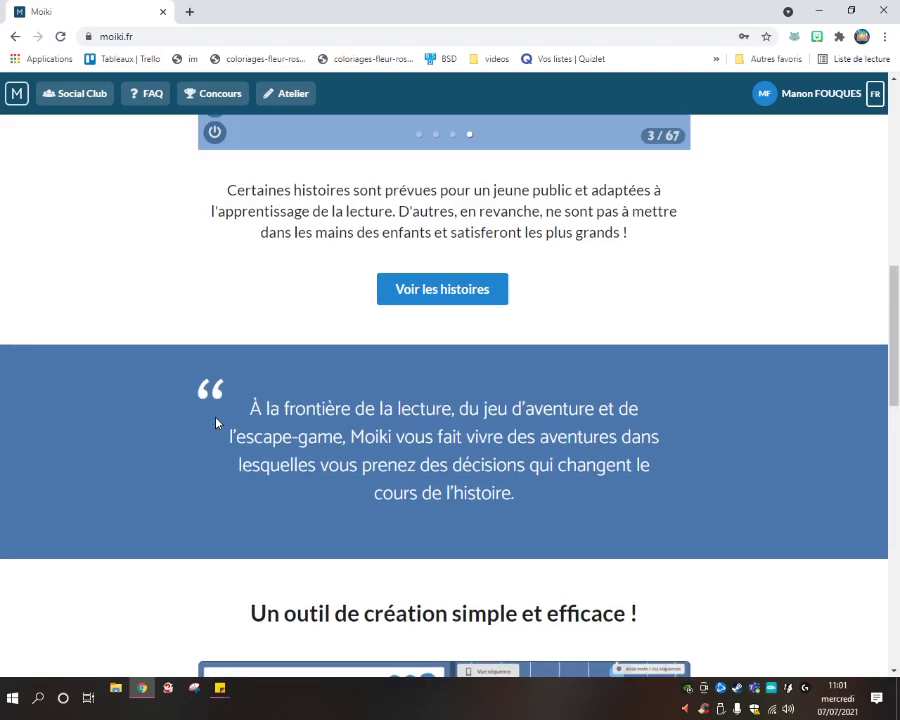
{"action": "scroll", "coordinate": [276, 387], "scroll_direction": "up", "scroll_amount": 2}
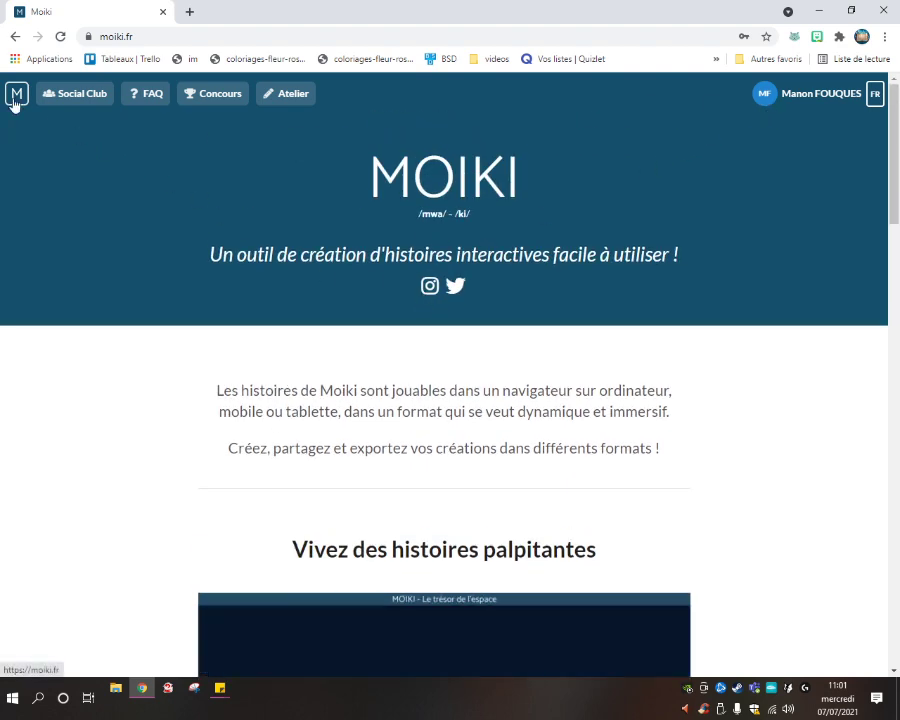
{"action": "scroll", "coordinate": [490, 281], "scroll_direction": "down", "scroll_amount": 3}
{"action": "scroll", "coordinate": [194, 148], "scroll_direction": "up", "scroll_amount": 3}
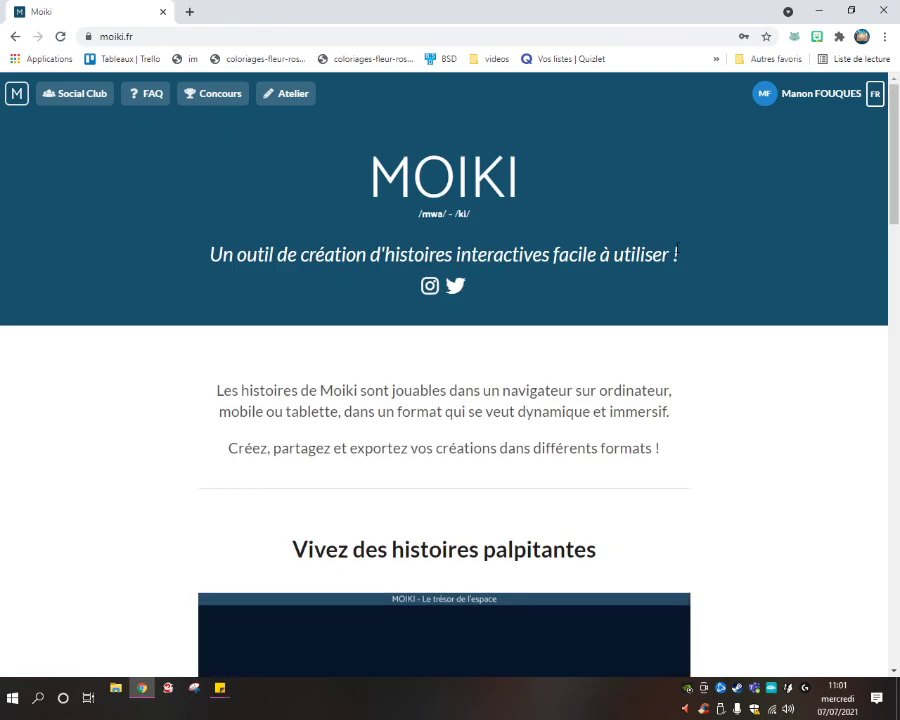
Go to Atelier, start a new story and focus the empty title field.
{"action": "left_click", "coordinate": [287, 94]}
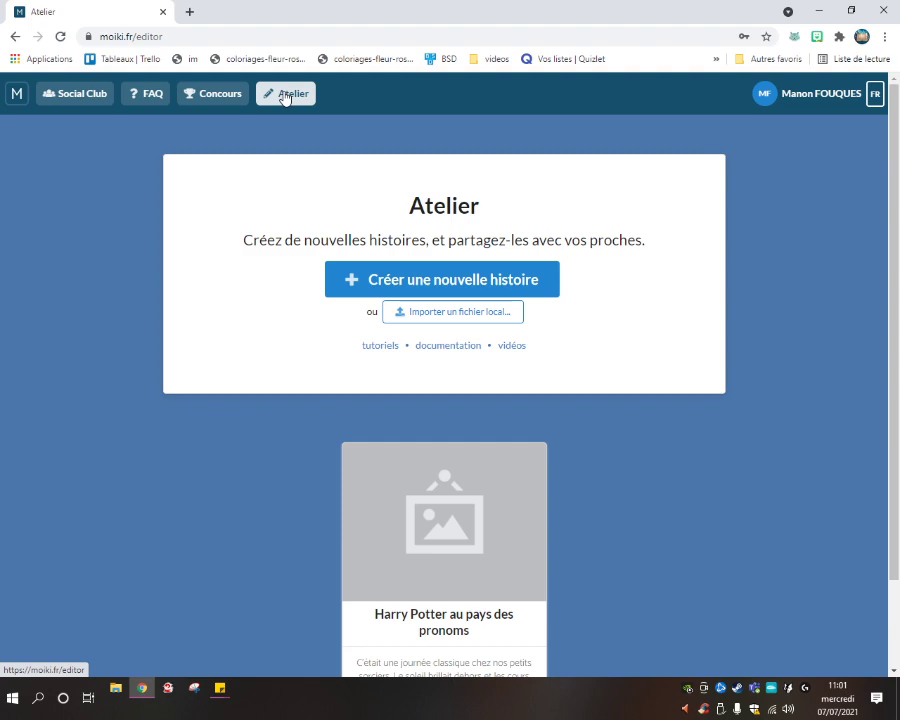
{"action": "left_click", "coordinate": [521, 293]}
{"action": "left_click", "coordinate": [410, 300]}
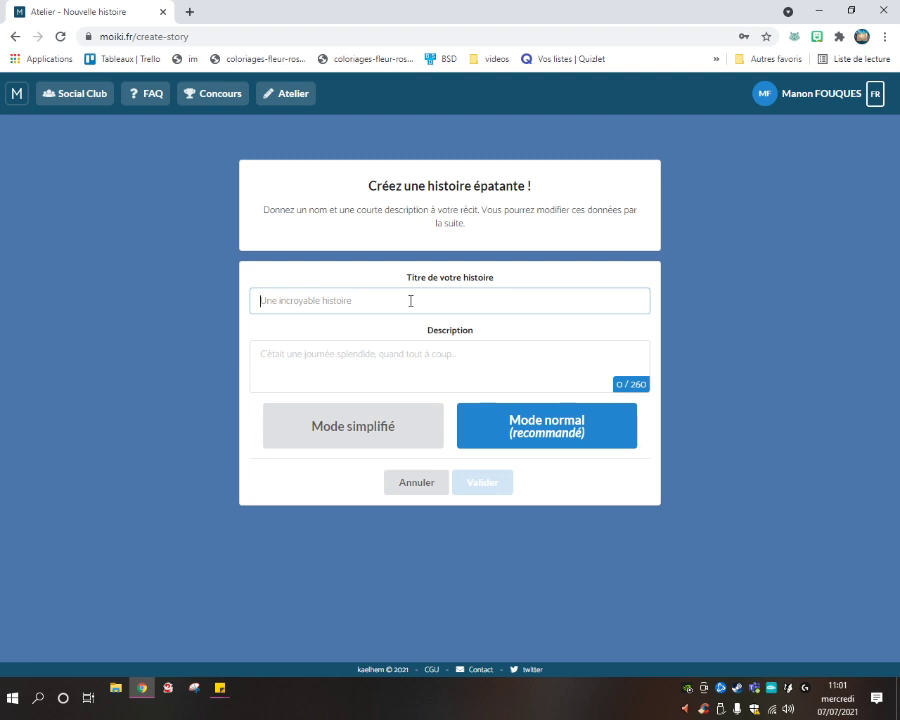
Title the story 'Un monde nouveau', describe the strange garden noise, and pick normal mode.
{"action": "type", "text": "Un monde nouveau"}
{"action": "left_click", "coordinate": [367, 377]}
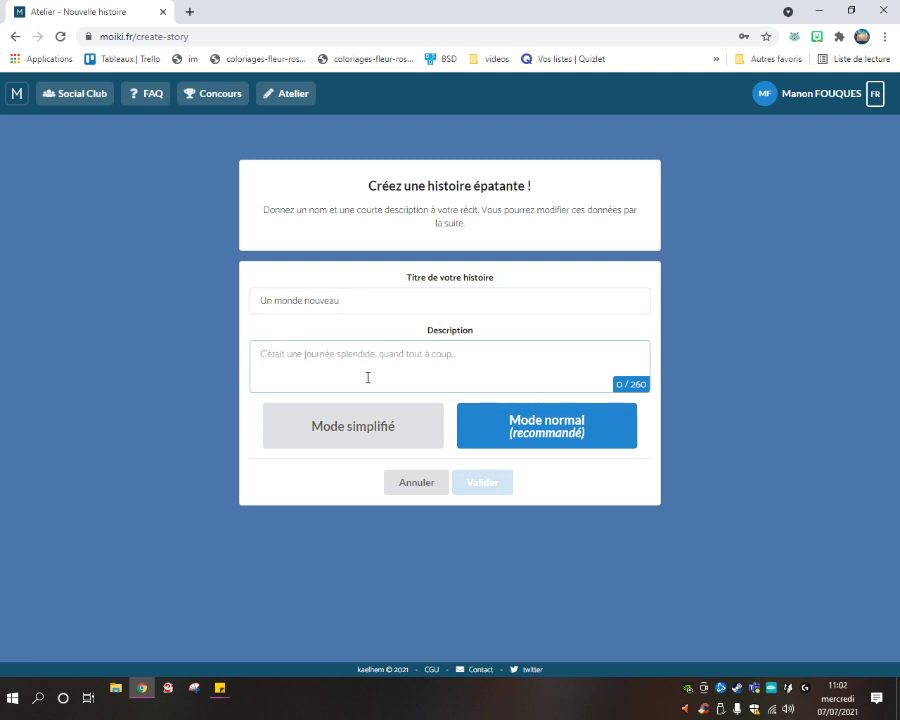
{"action": "type", "text": "C'étai"}
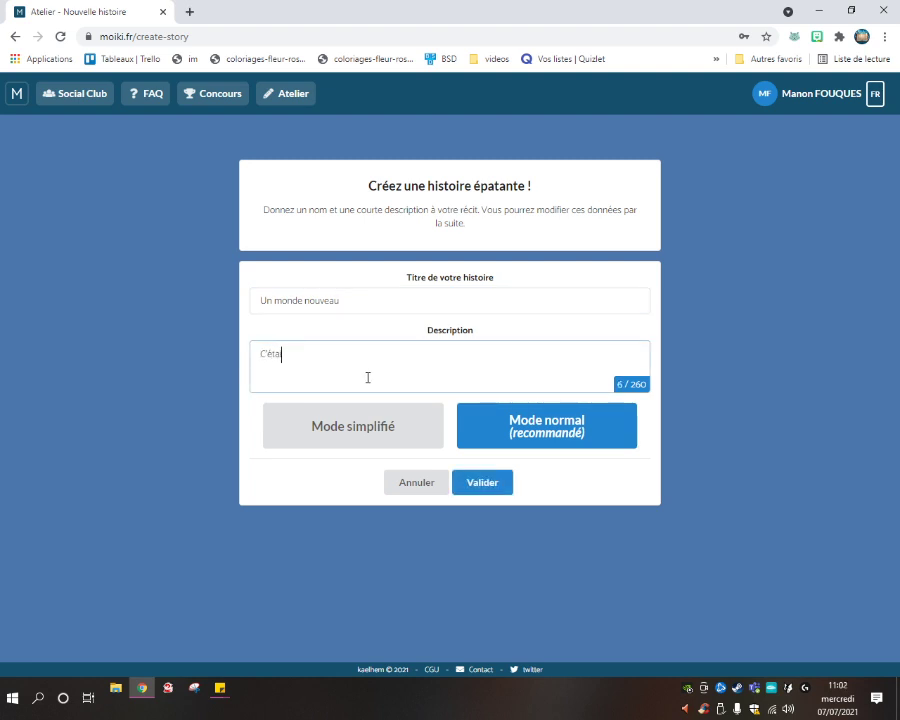
{"action": "type", "text": "t une magnifique journée et tout donnait envie"}
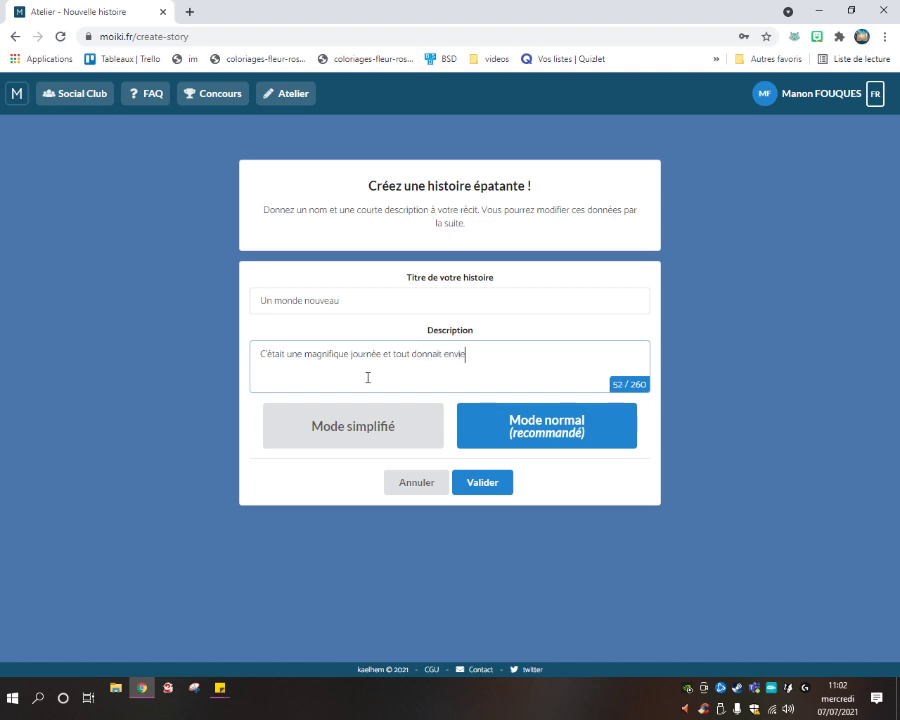
{"action": "type", "text": " de partir à la découve"}
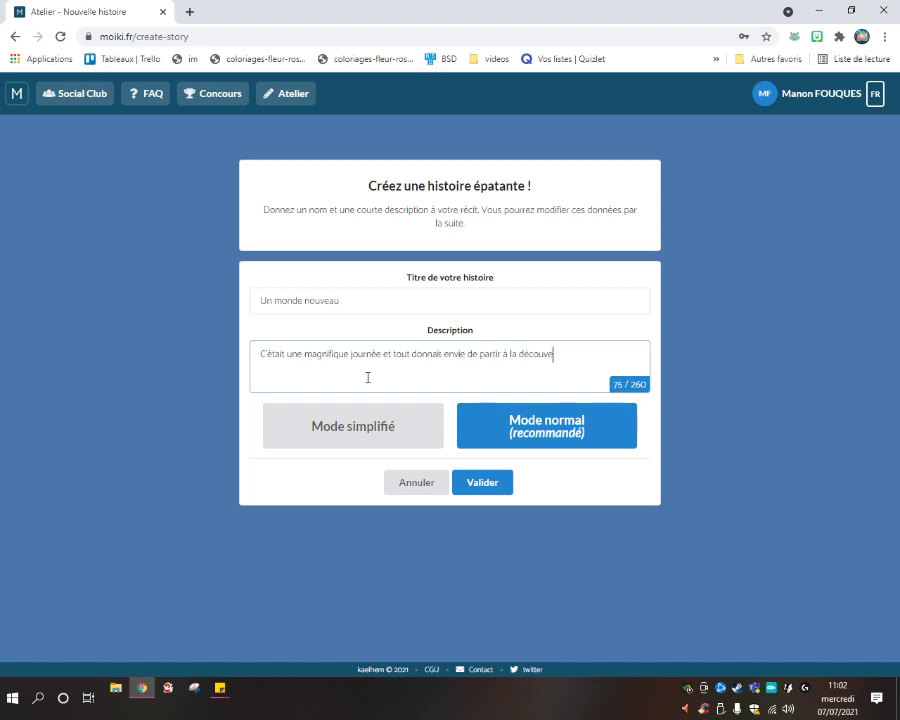
{"action": "type", "text": "rte du monde ... C"}
{"action": "type", "text": "'est pourquoi tu n"}
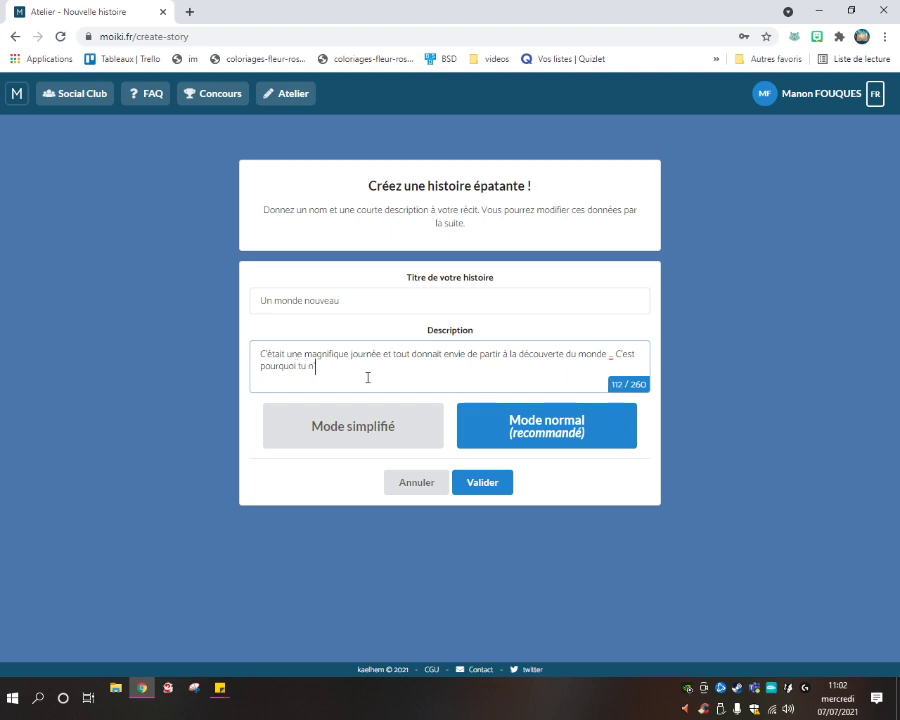
{"action": "type", "text": "'hésites pas un seul instant lorsque tu en"}
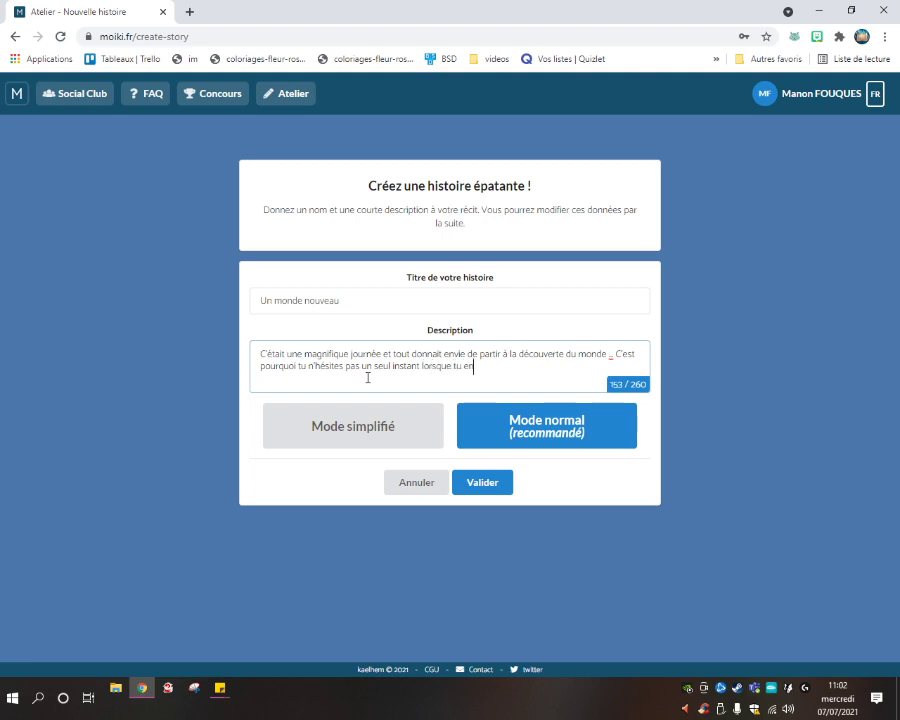
{"action": "type", "text": "tends.un étrange bi"}
{"action": "type", "text": "uit au "}
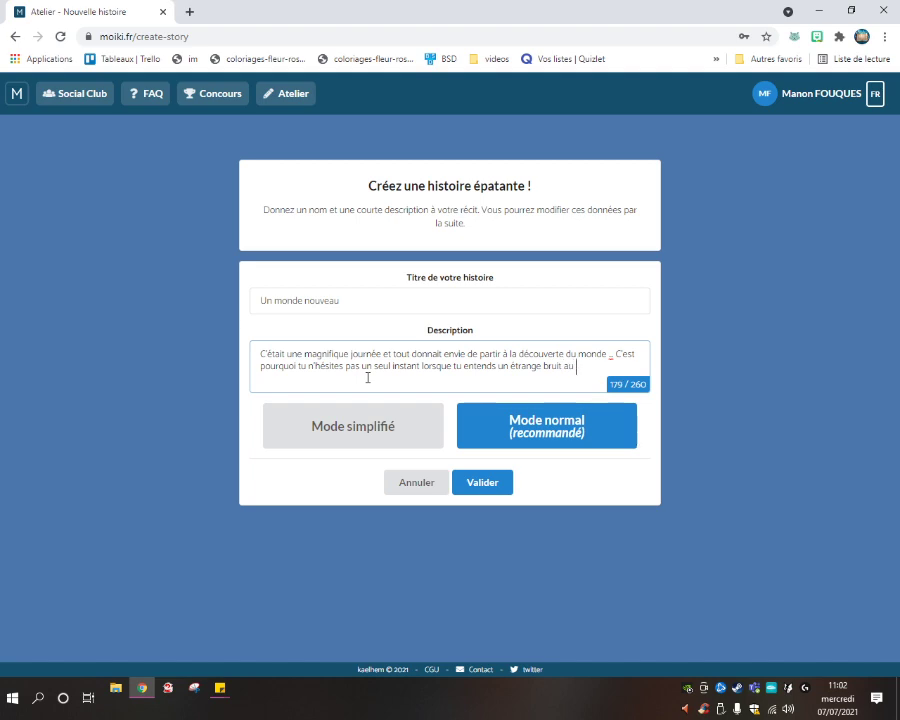
{"action": "type", "text": "fond de ton jardin "}
{"action": "type", "text": "..."}
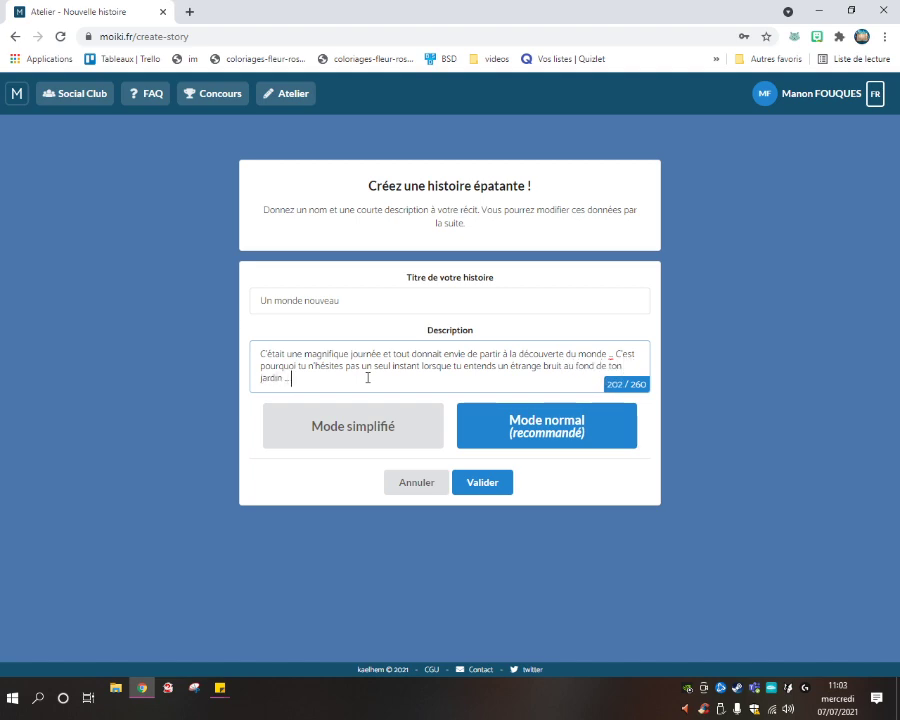
{"action": "left_click", "coordinate": [553, 445]}
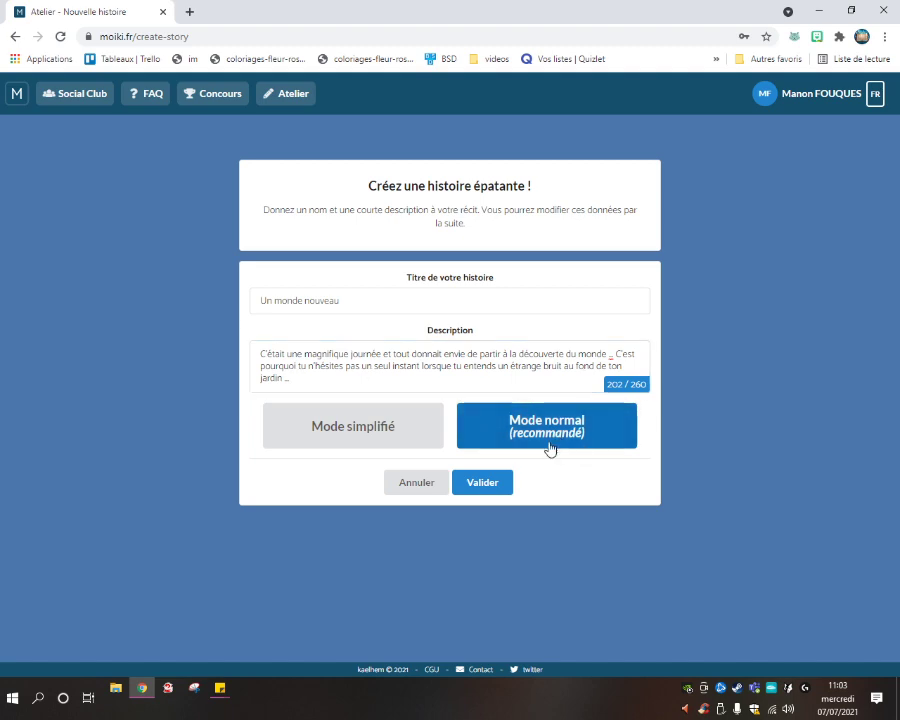
Create the story, review the Contrôle des erreurs list, and return to the intro.
{"action": "left_click", "coordinate": [497, 489]}
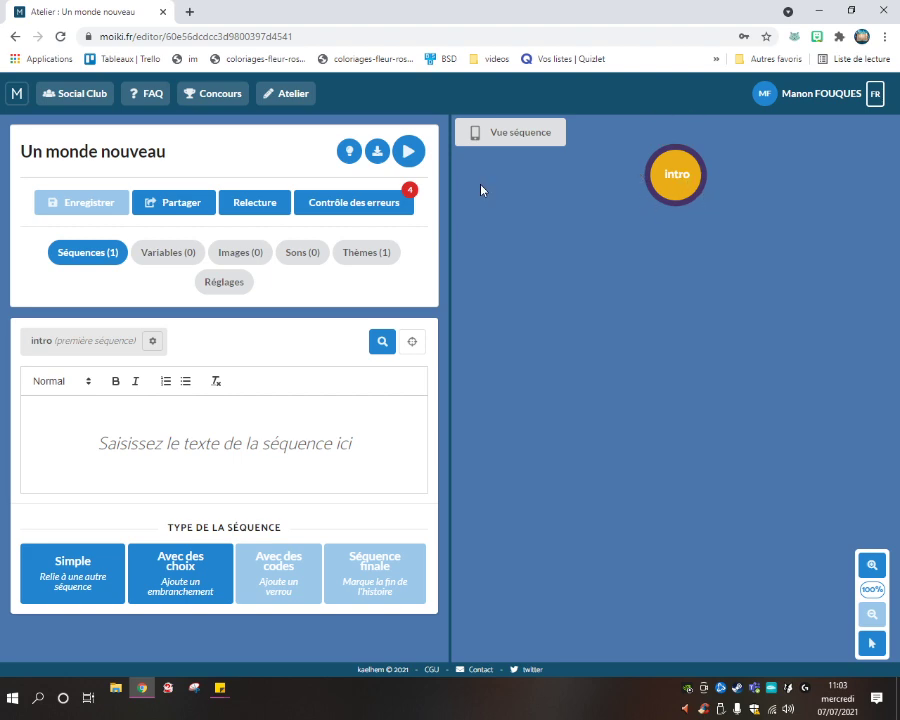
{"action": "left_click", "coordinate": [376, 210]}
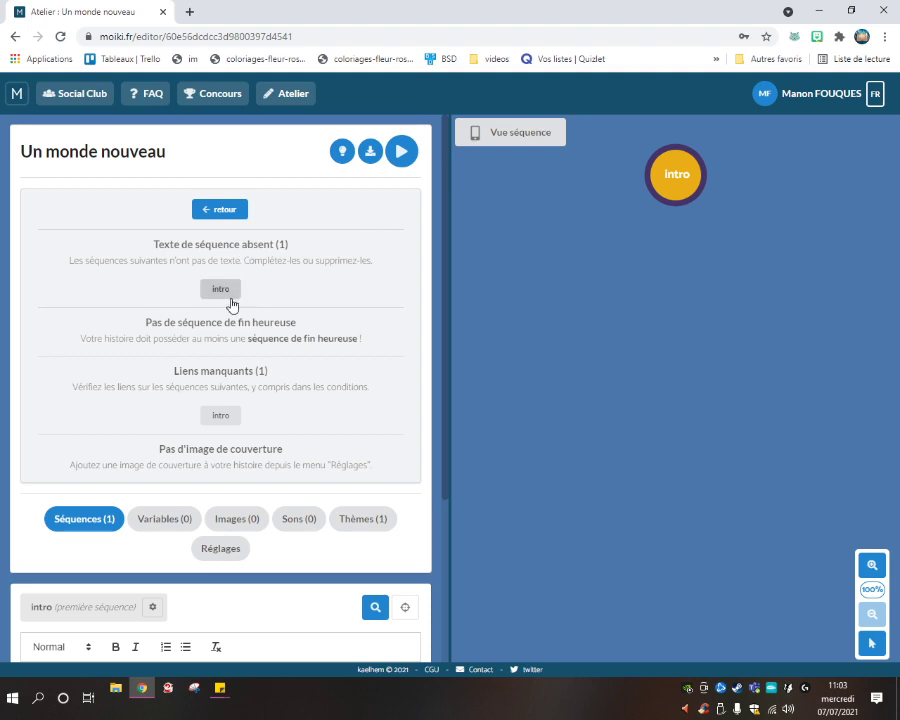
{"action": "scroll", "coordinate": [260, 430], "scroll_direction": "down", "scroll_amount": 3}
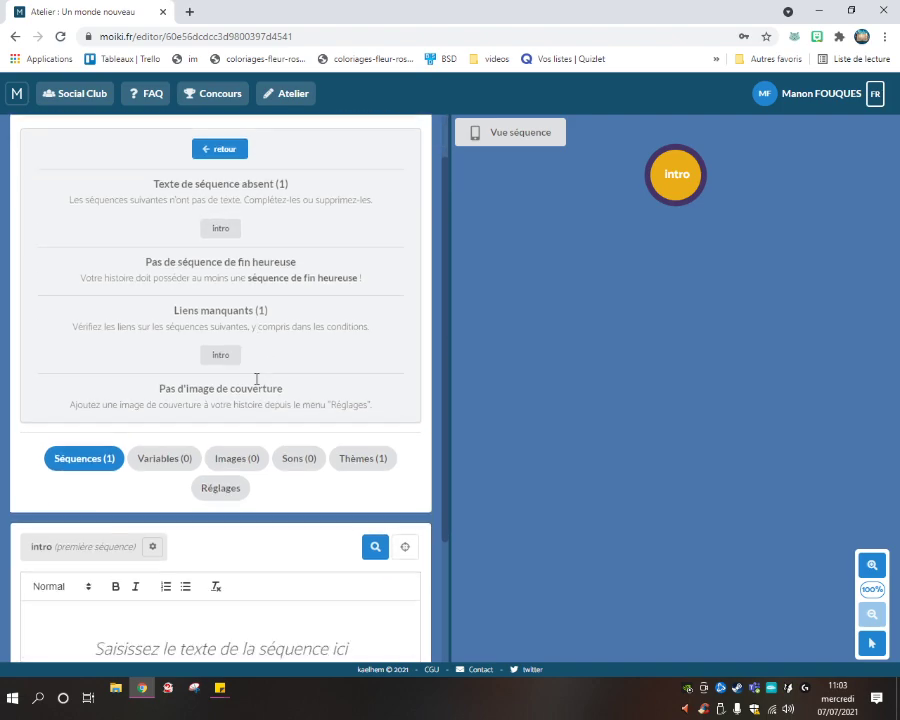
{"action": "scroll", "coordinate": [257, 365], "scroll_direction": "up", "scroll_amount": 3}
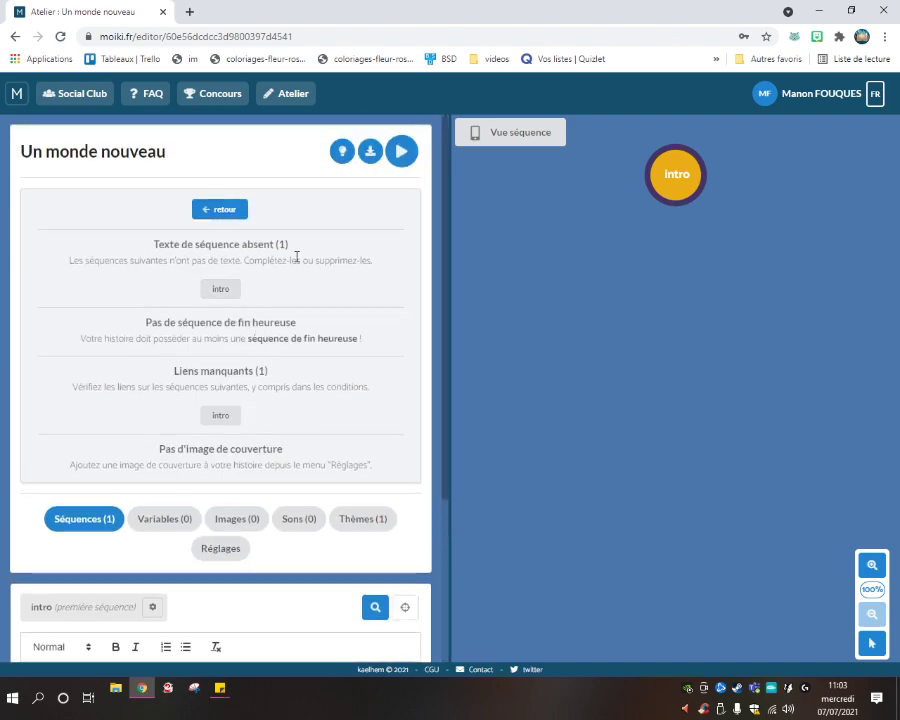
{"action": "scroll", "coordinate": [250, 250], "scroll_direction": "down", "scroll_amount": 2}
{"action": "scroll", "coordinate": [221, 225], "scroll_direction": "up", "scroll_amount": 2}
{"action": "left_click", "coordinate": [218, 209]}
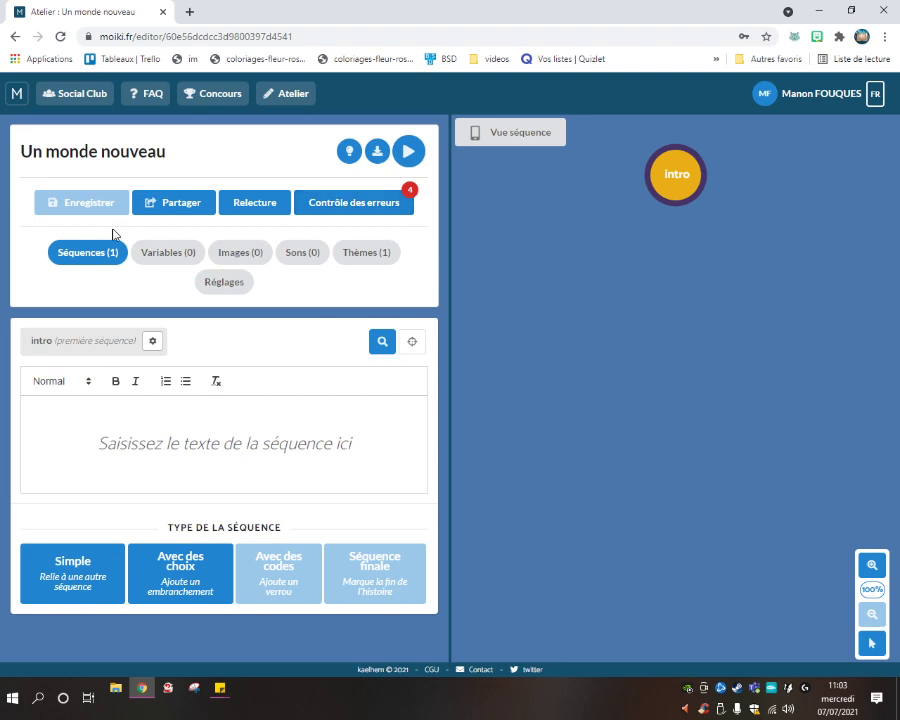
{"action": "left_click", "coordinate": [342, 255]}
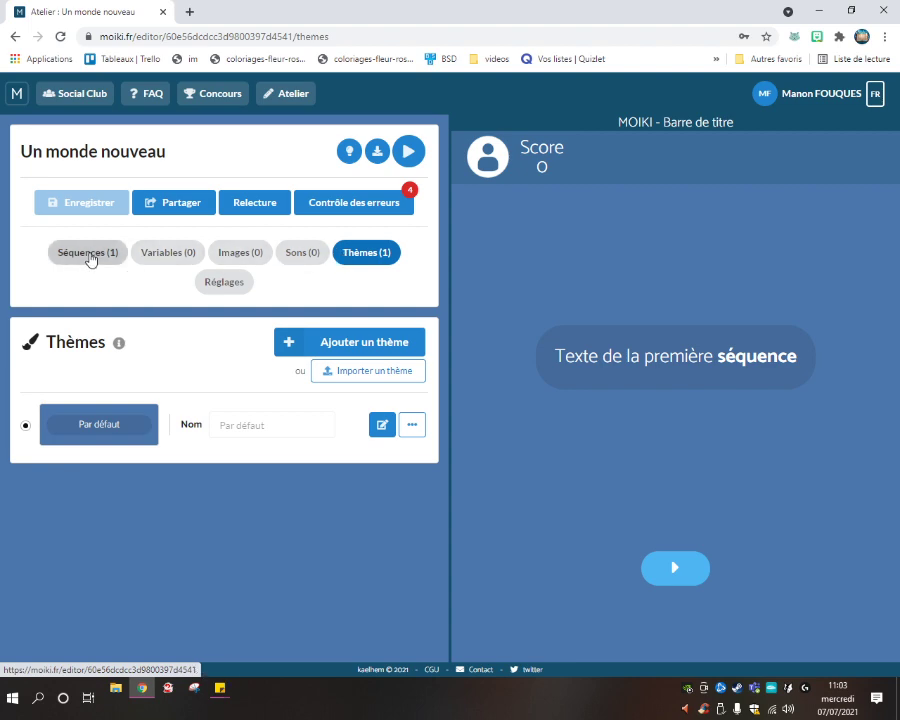
{"action": "left_click", "coordinate": [92, 257]}
{"action": "left_click", "coordinate": [279, 462]}
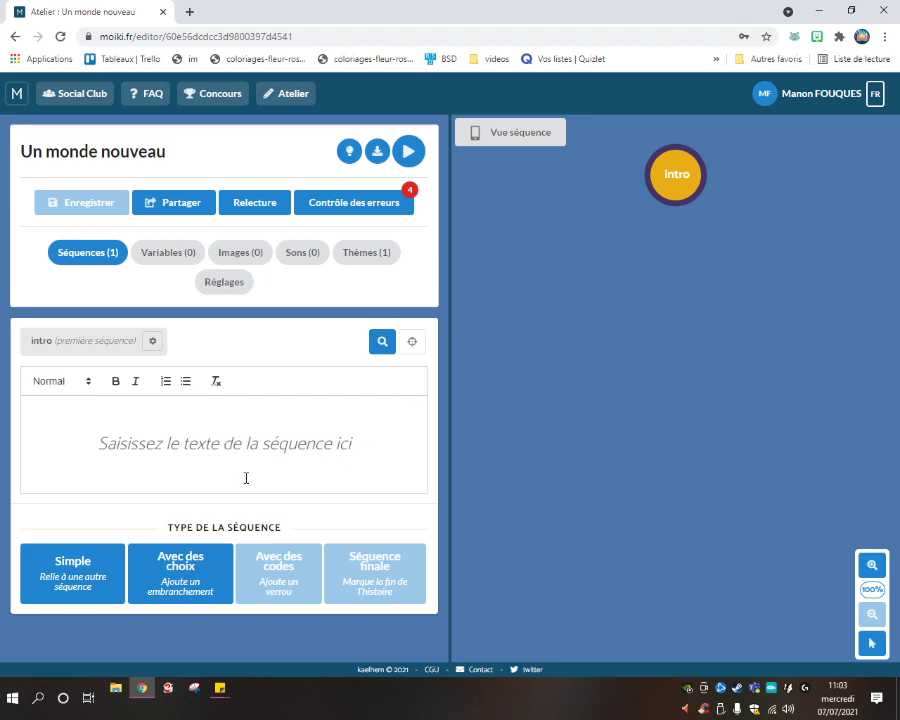
Write the intro text from 'C'était une magnifique journée' to 'tu n'hésites pas un seul moment.'.
{"action": "type", "text": "C'é"}
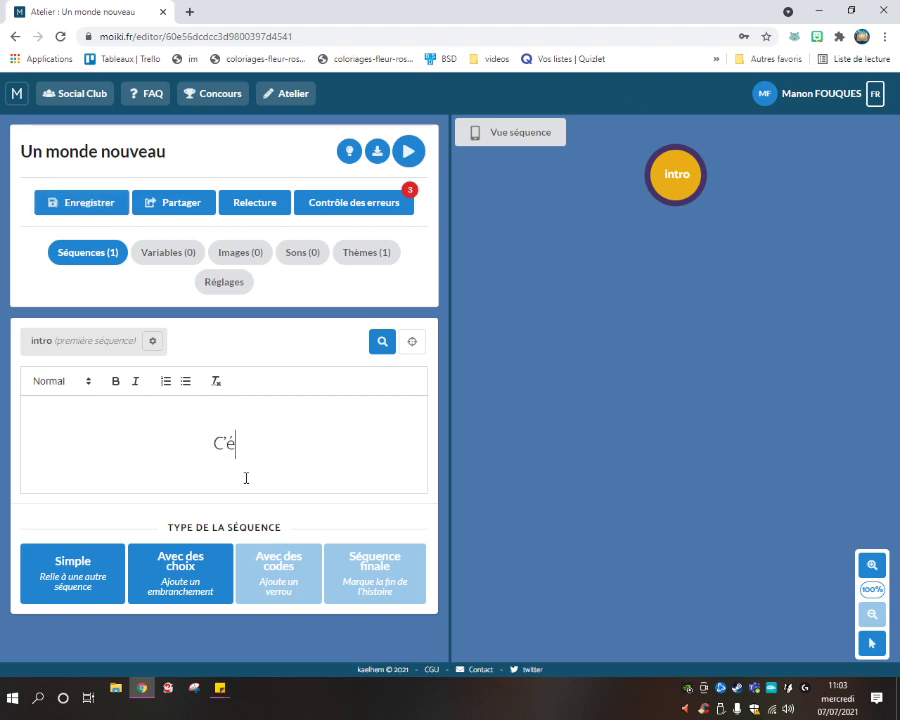
{"action": "type", "text": "tait une ma"}
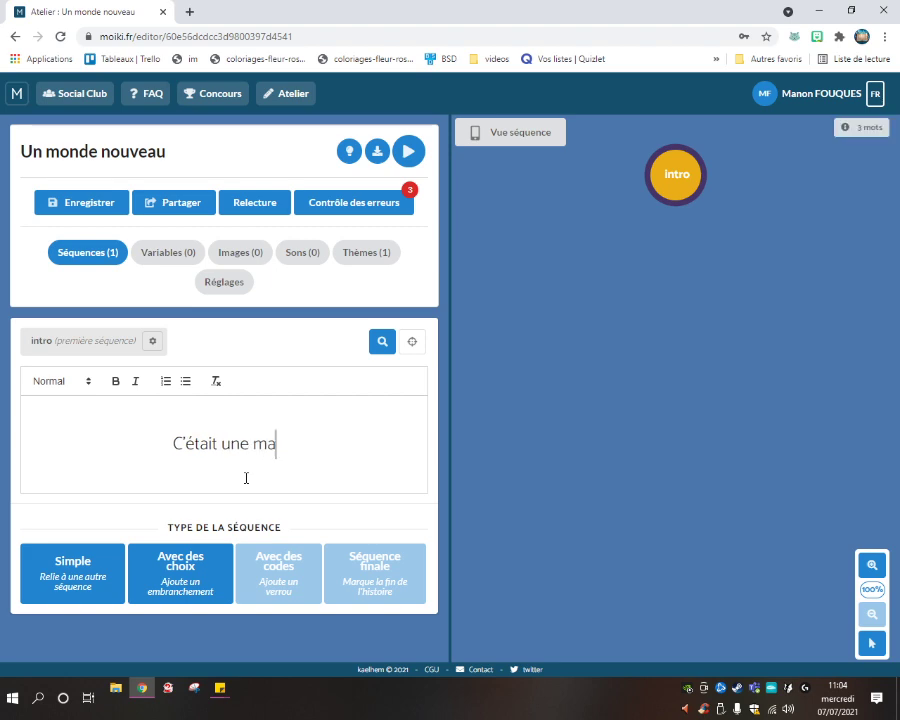
{"action": "type", "text": "gnifique journé"}
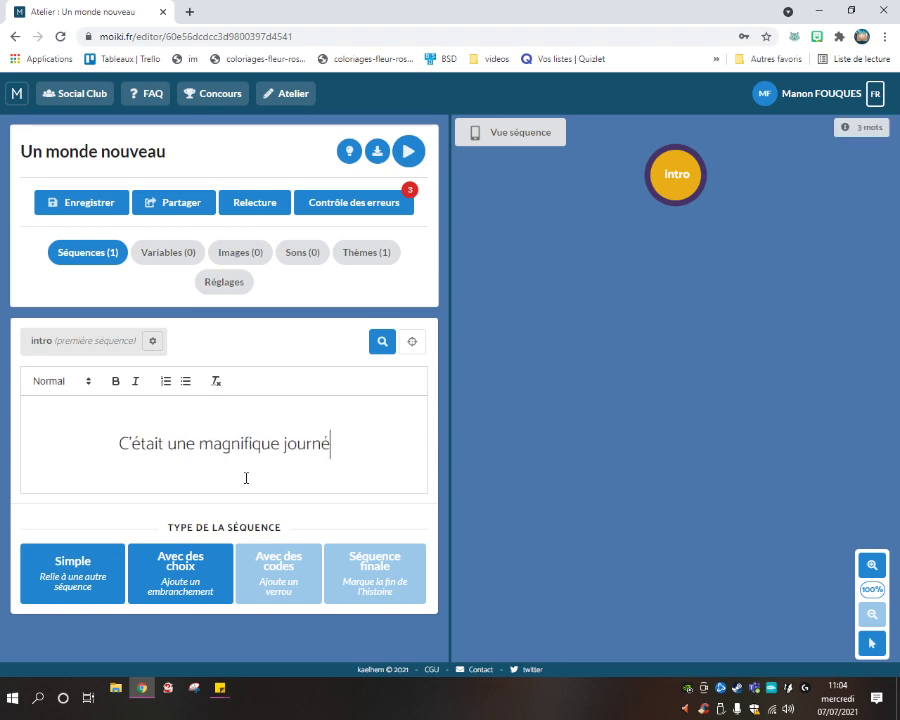
{"action": "type", "text": "e et tout donnait"}
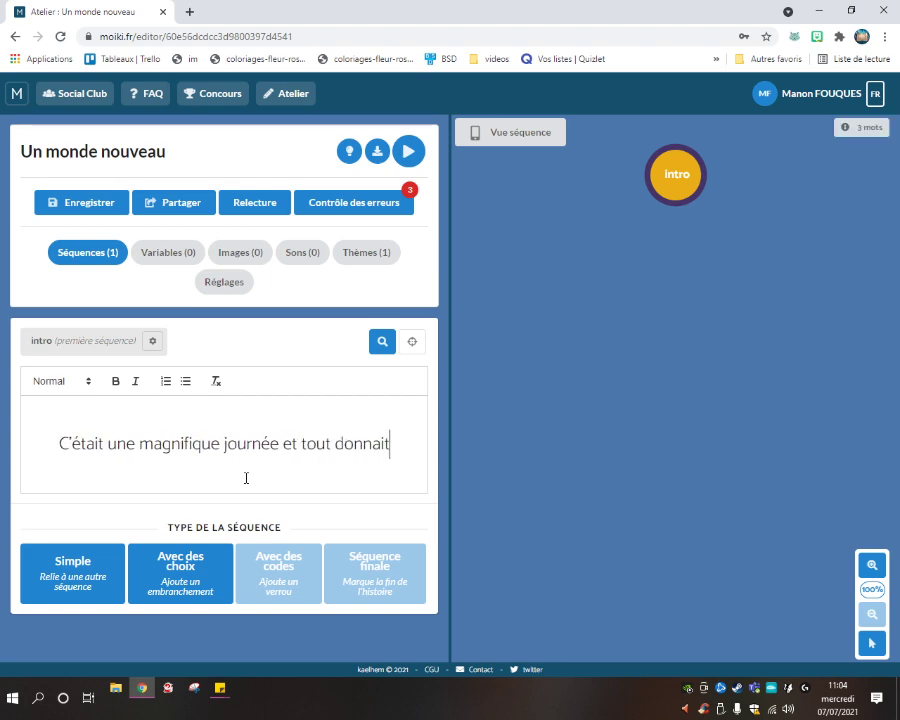
{"action": "type", "text": " envie de parti"}
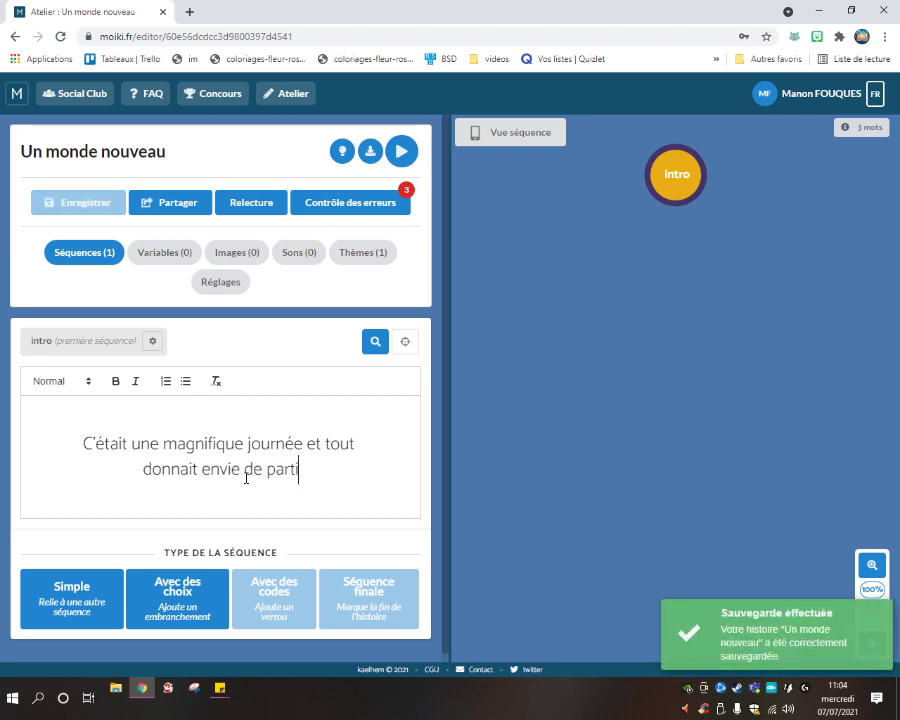
{"action": "type", "text": "r à l'aventure."}
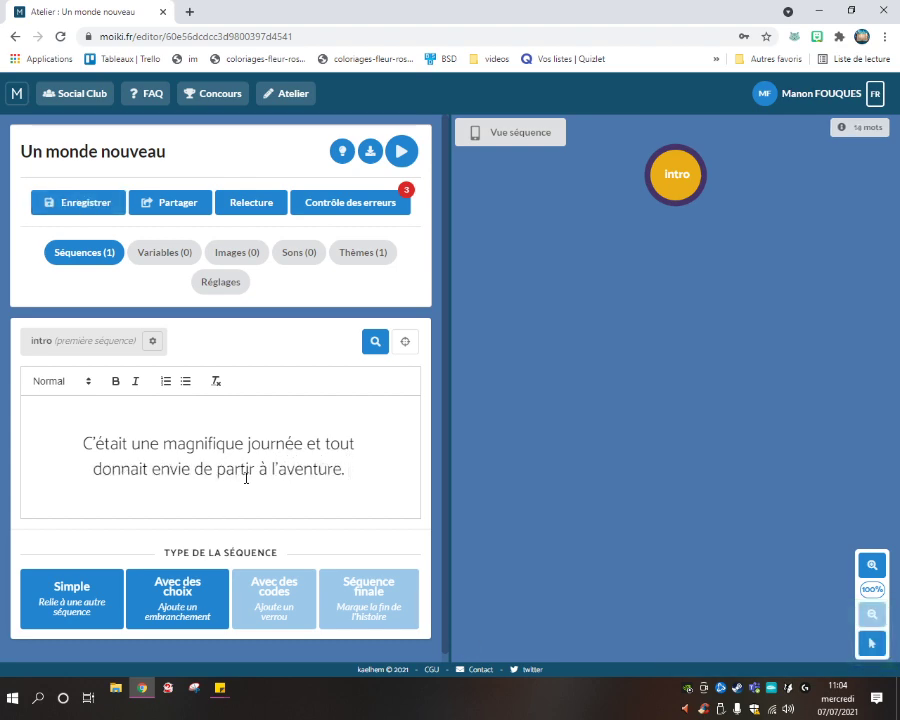
{"action": "type", "text": " C'est p"}
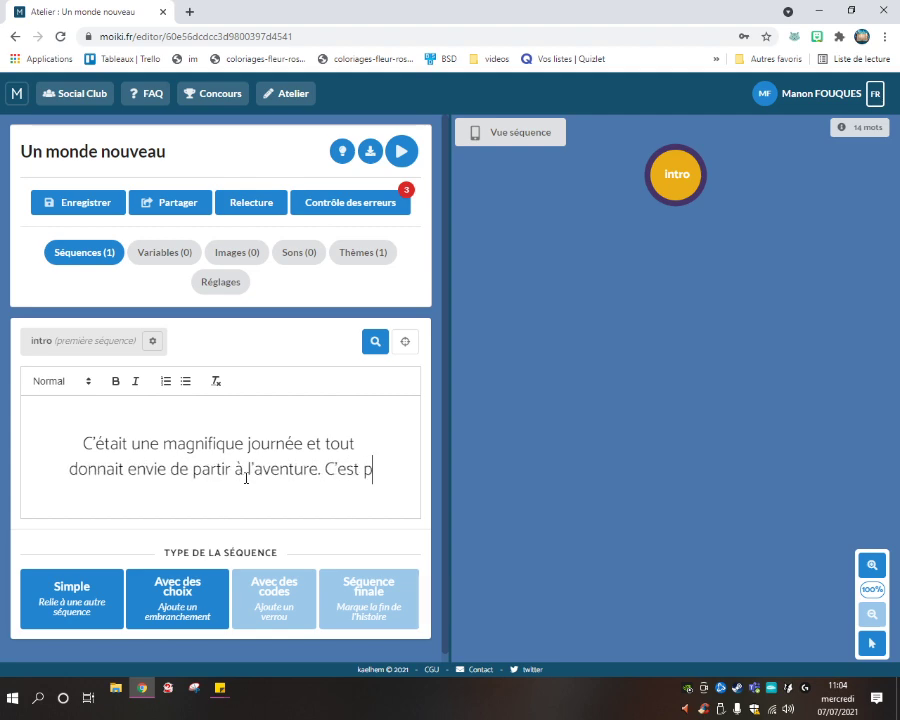
{"action": "type", "text": "ourquoi, lor"}
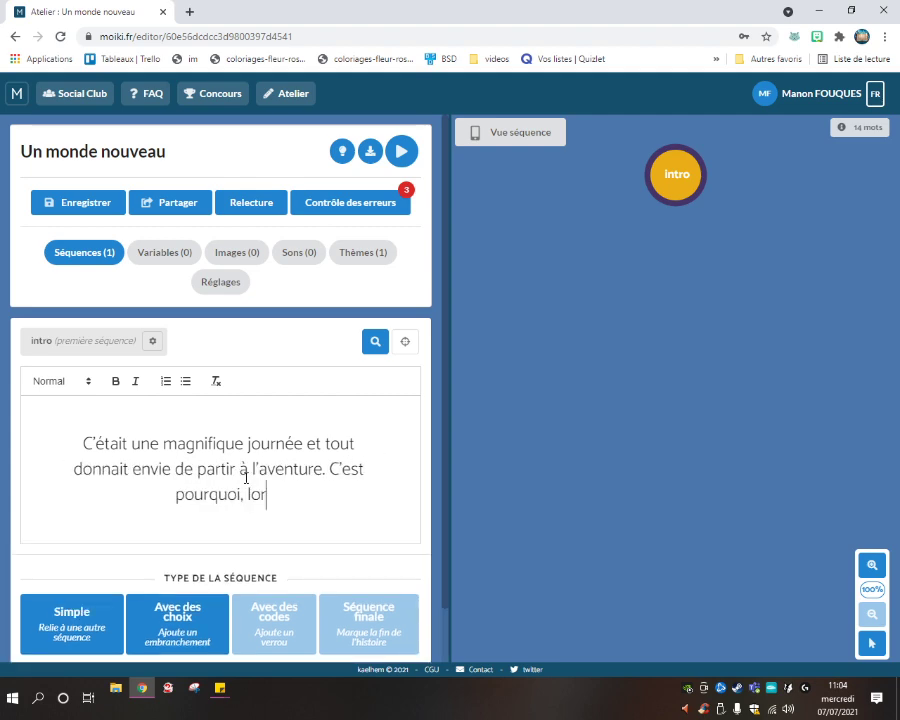
{"action": "type", "text": "sque tu entends"}
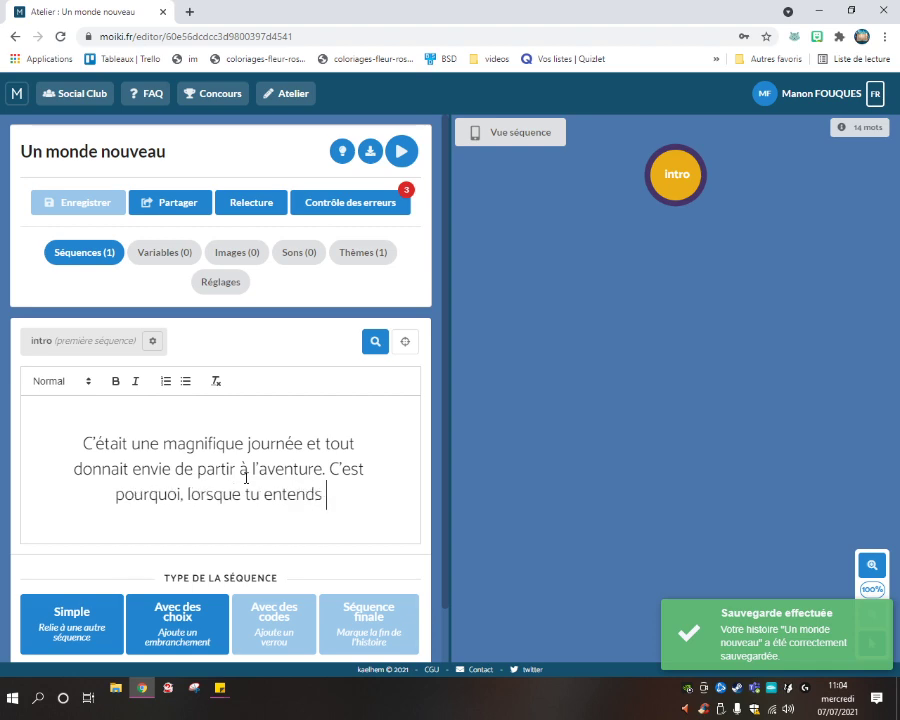
{"action": "type", "text": " un"}
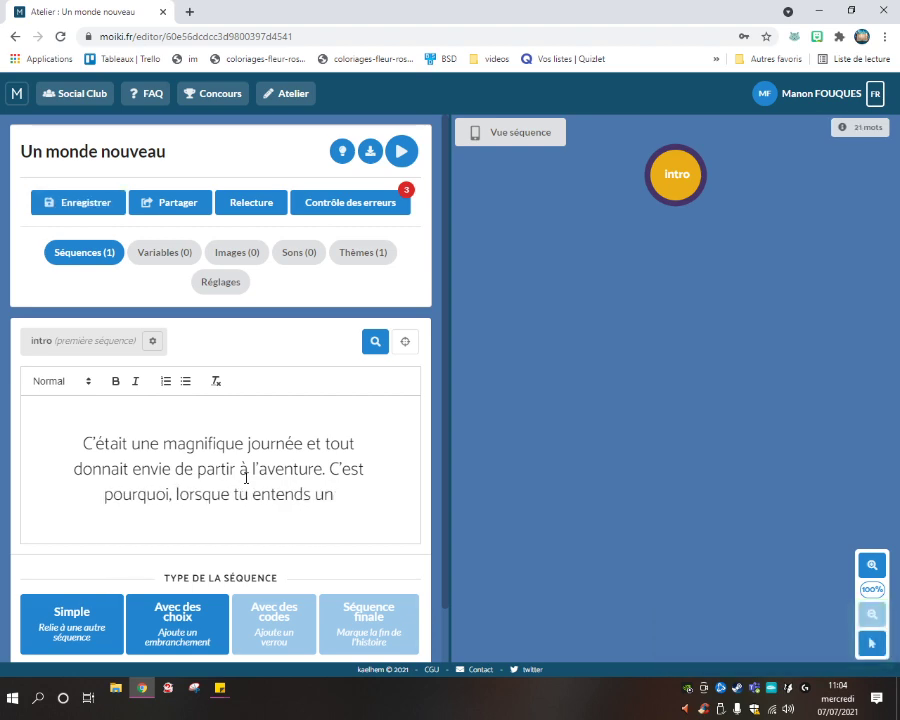
{"action": "type", "text": " étrange "}
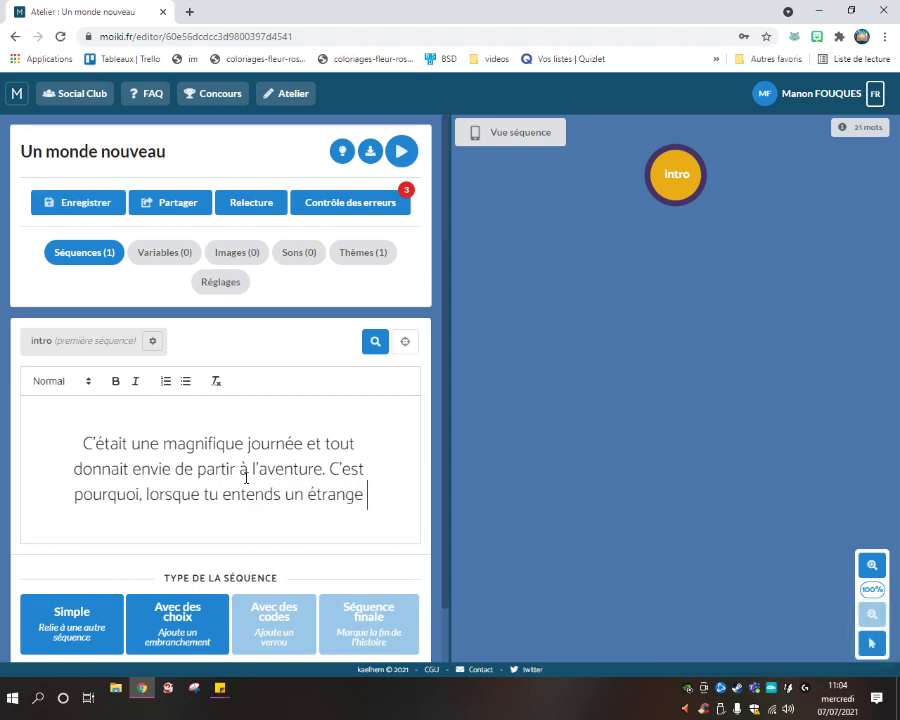
{"action": "type", "text": "bruit dans le "}
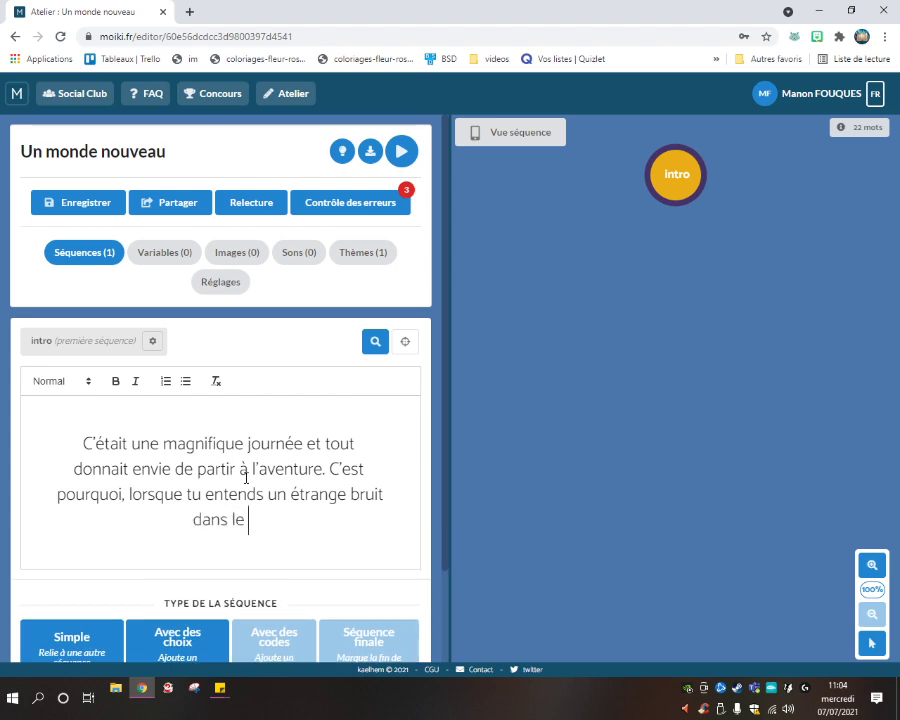
{"action": "type", "text": "fond du jar"}
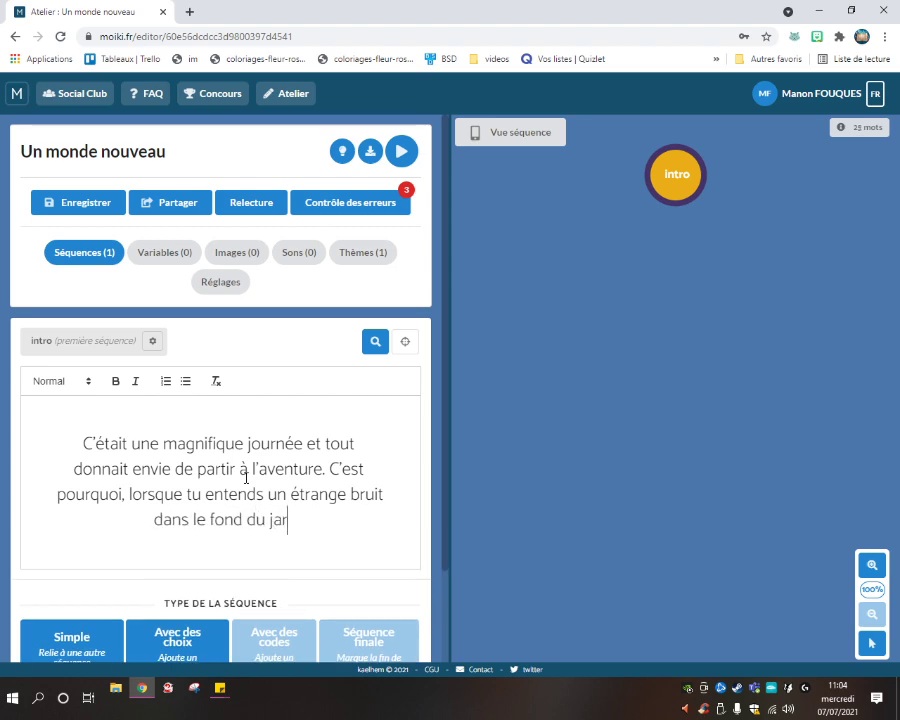
{"action": "type", "text": "din, tu n'hésites "}
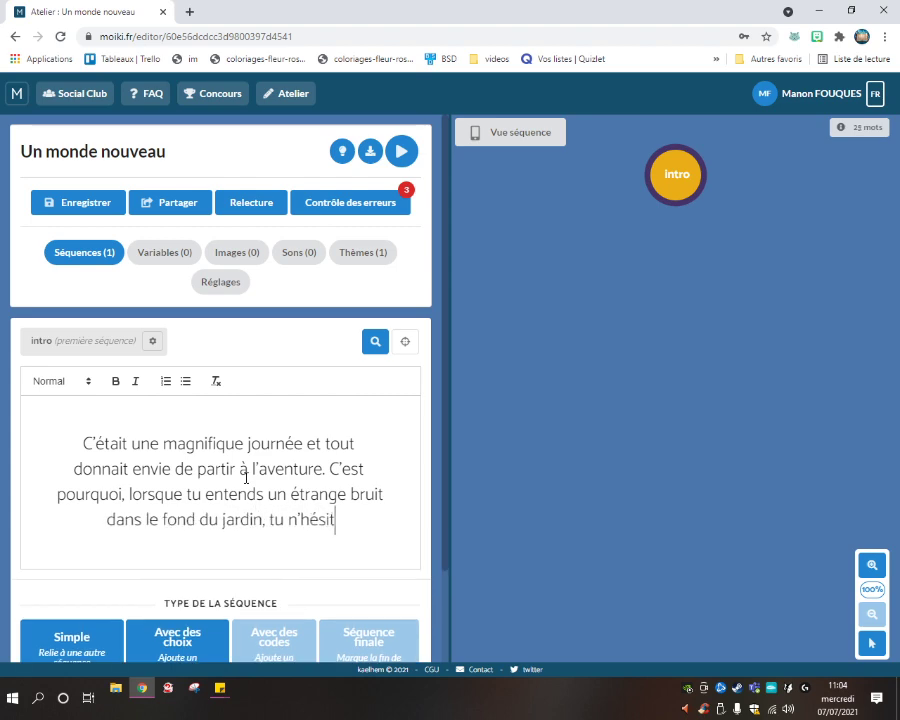
{"action": "type", "text": "pas un seu"}
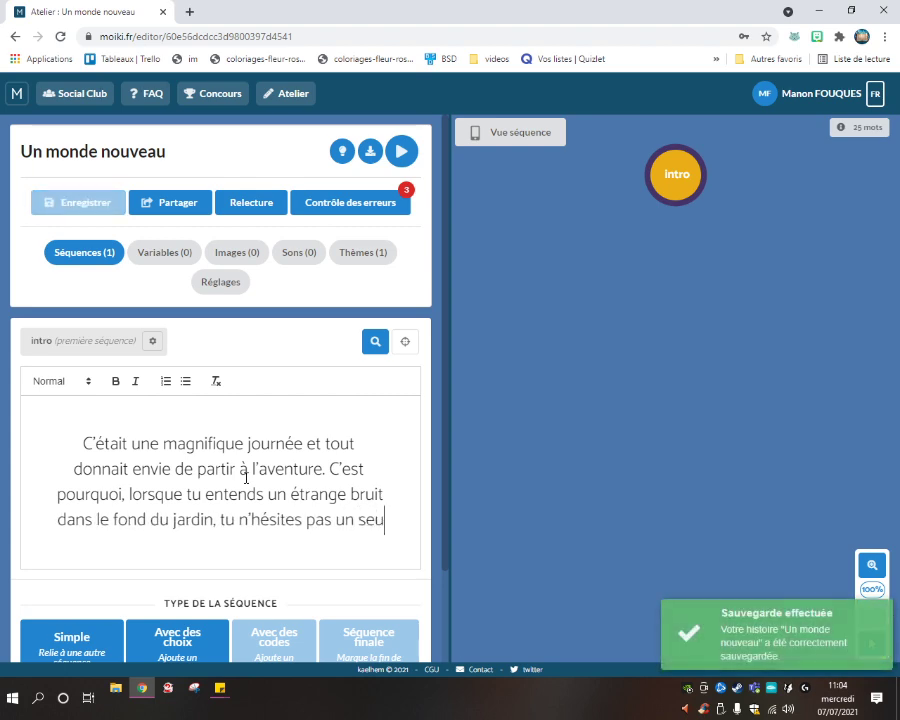
{"action": "type", "text": "l moment."}
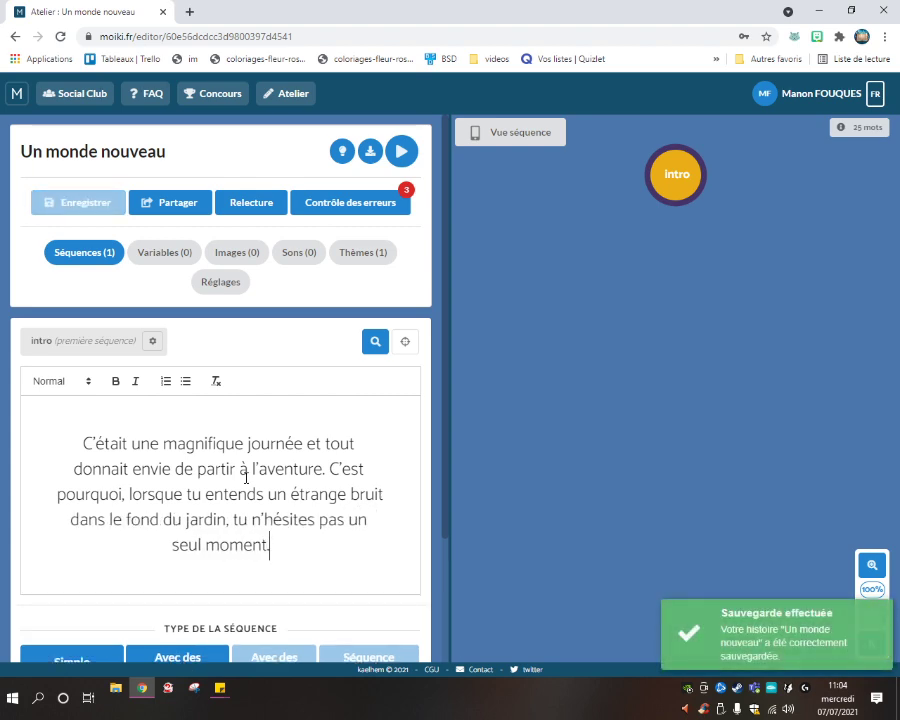
{"action": "scroll", "coordinate": [229, 445], "scroll_direction": "down", "scroll_amount": 2}
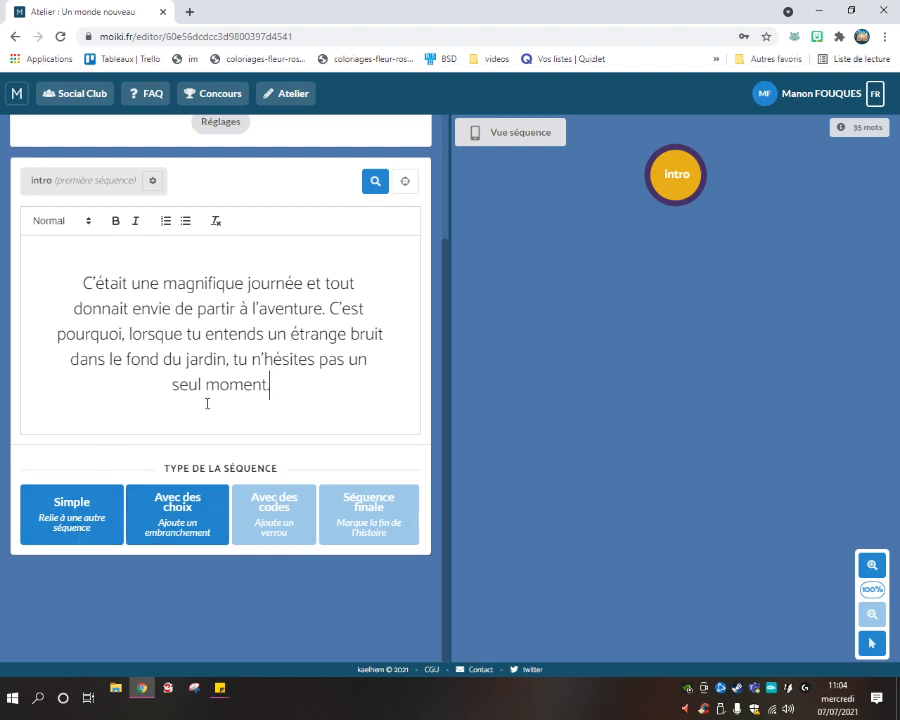
Switch the intro to 'Avec des choix' and add 'Tu te précipites vers le bruit, sans hésiter.'.
{"action": "left_click", "coordinate": [188, 532]}
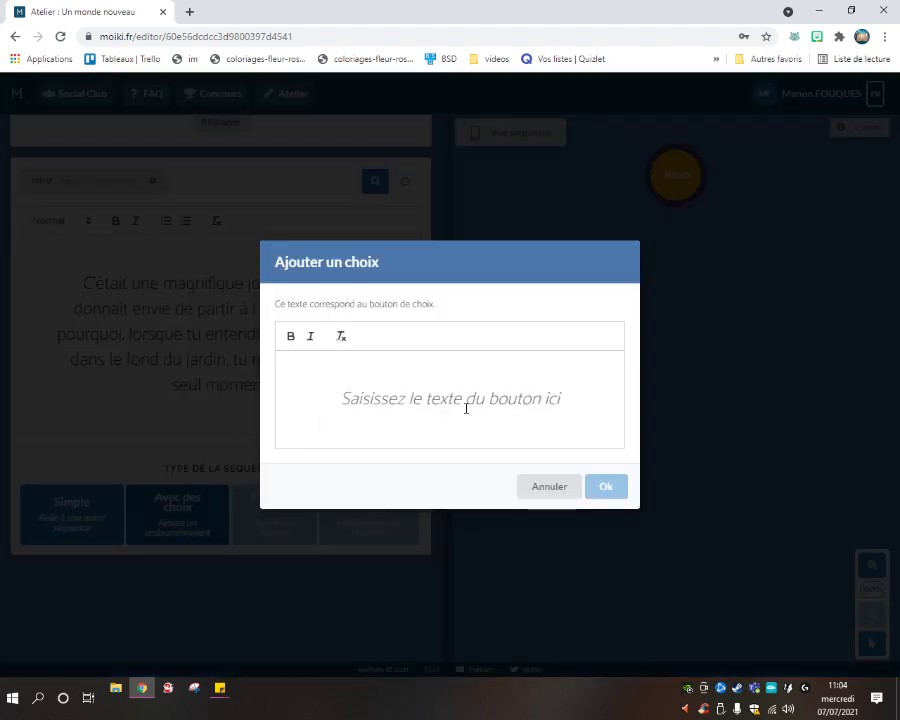
{"action": "left_click_drag", "start_coordinate": [279, 304], "coordinate": [452, 320]}
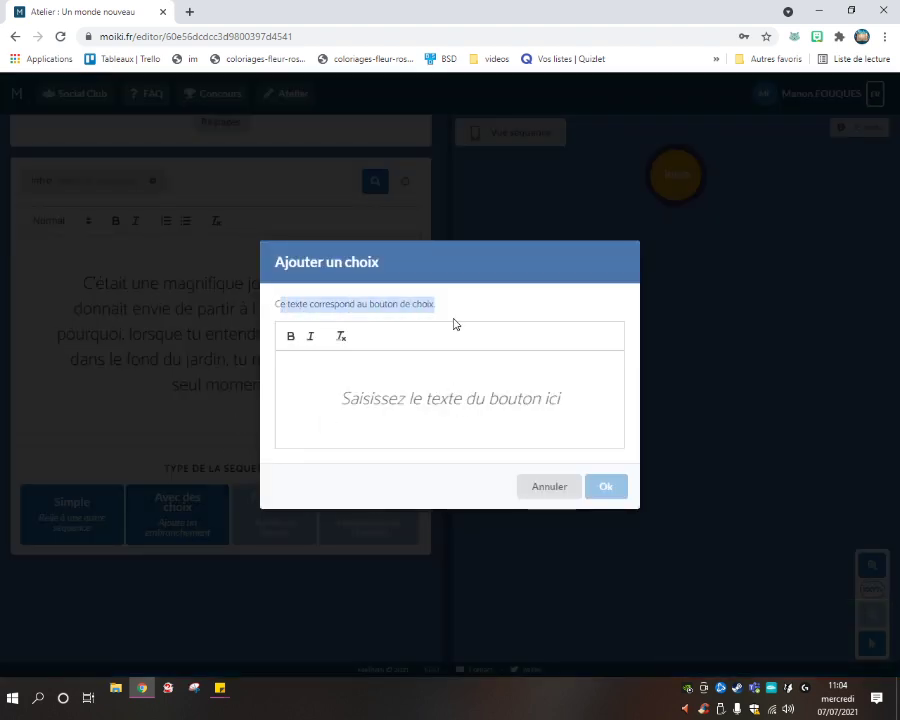
{"action": "left_click", "coordinate": [416, 404]}
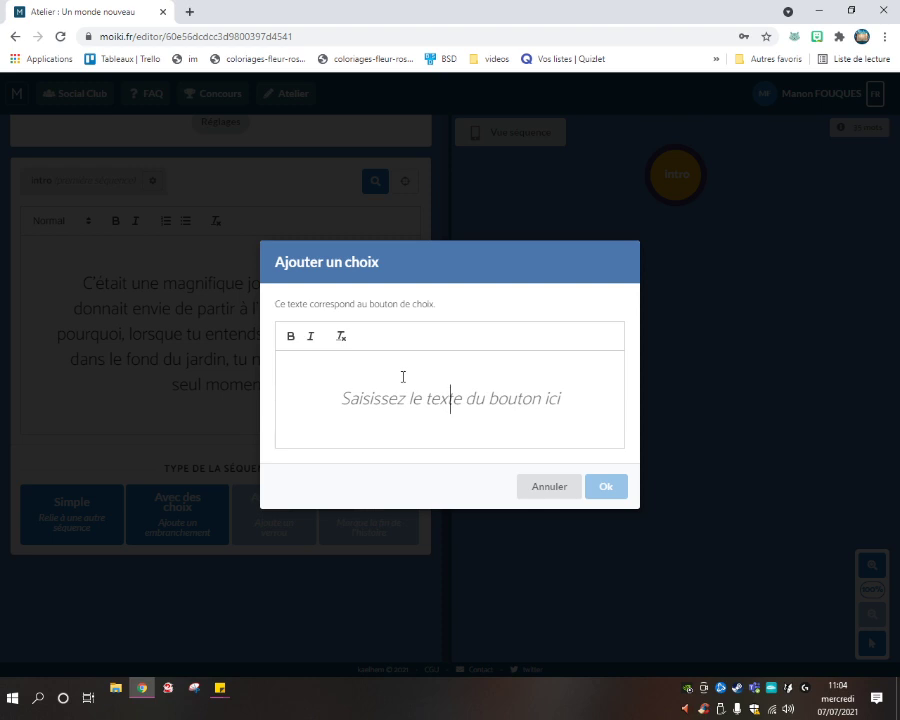
{"action": "type", "text": "Tu te préci"}
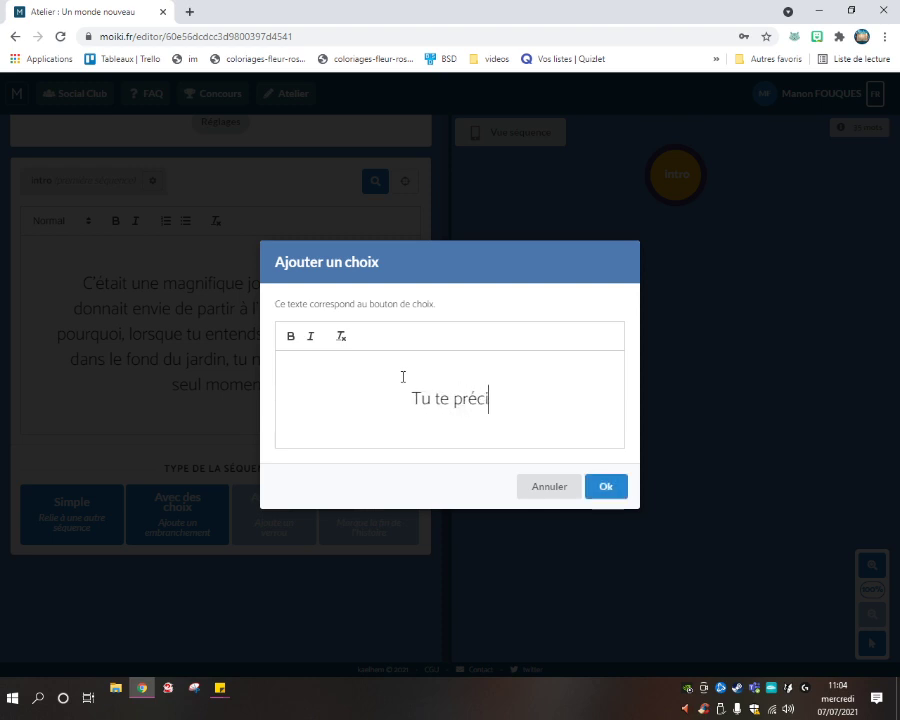
{"action": "type", "text": "pites vers le"}
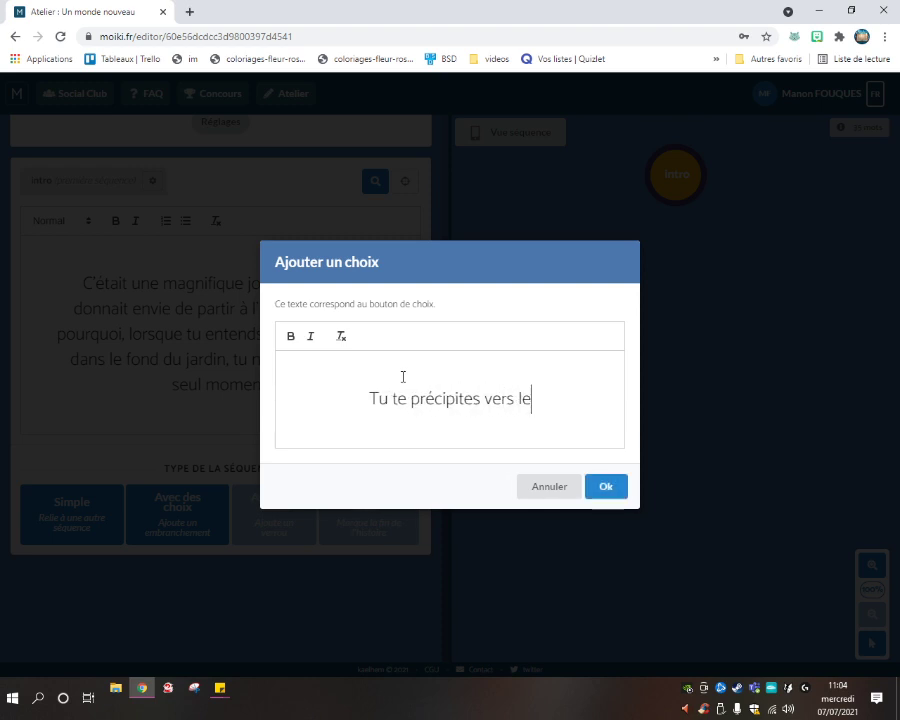
{"action": "type", "text": " bruit, sans "}
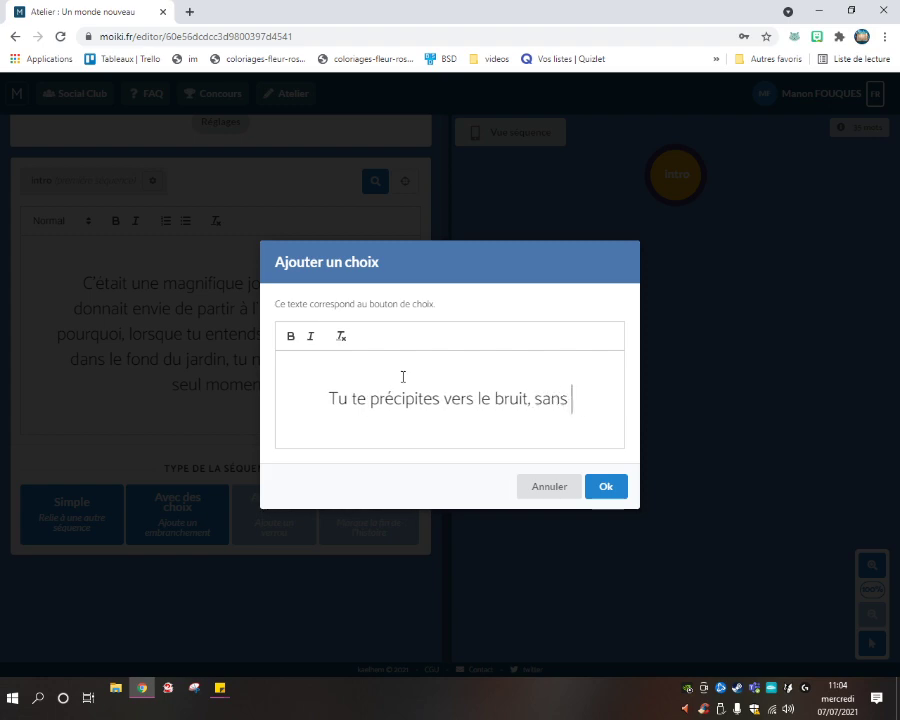
{"action": "type", "text": "hésiter."}
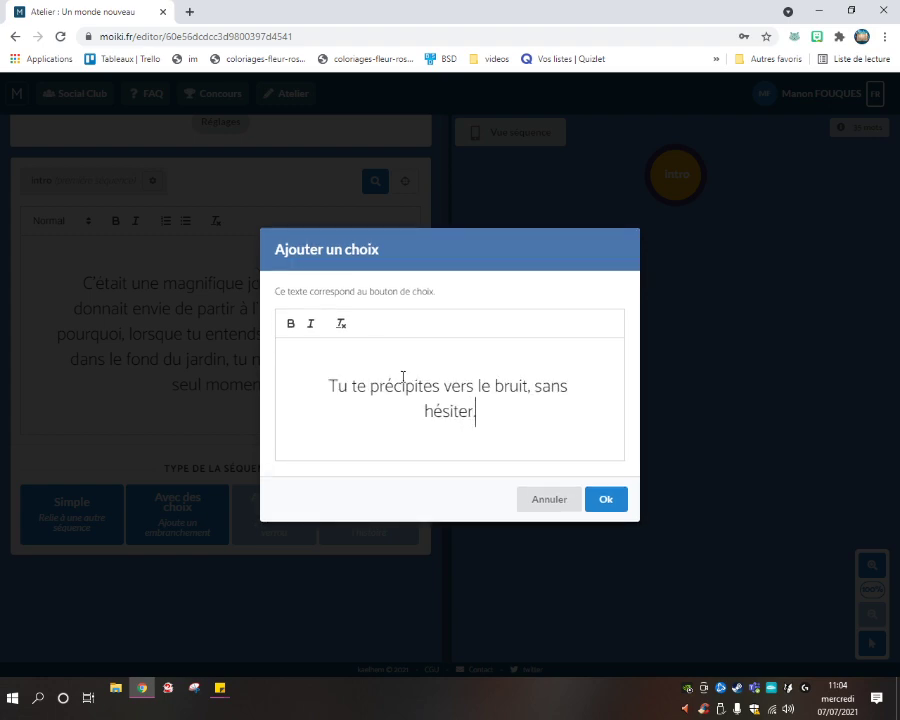
{"action": "left_click", "coordinate": [603, 497]}
{"action": "scroll", "coordinate": [211, 425], "scroll_direction": "down", "scroll_amount": 2}
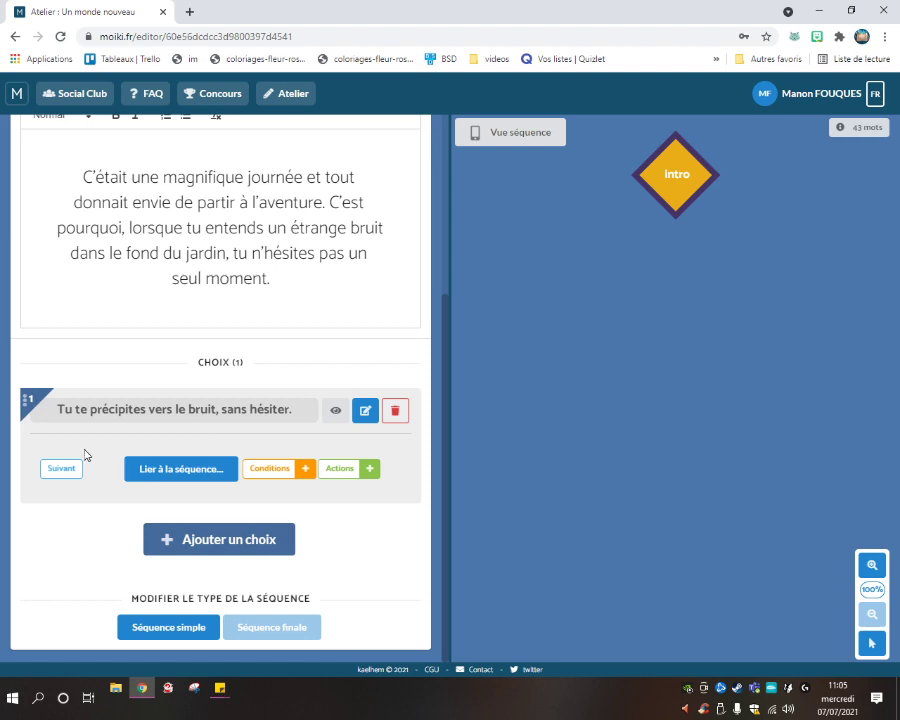
Add the intro choice 'Tu avances doucement, pour ne pas effrayer ce qui fait du bruit.'.
{"action": "left_click", "coordinate": [205, 543]}
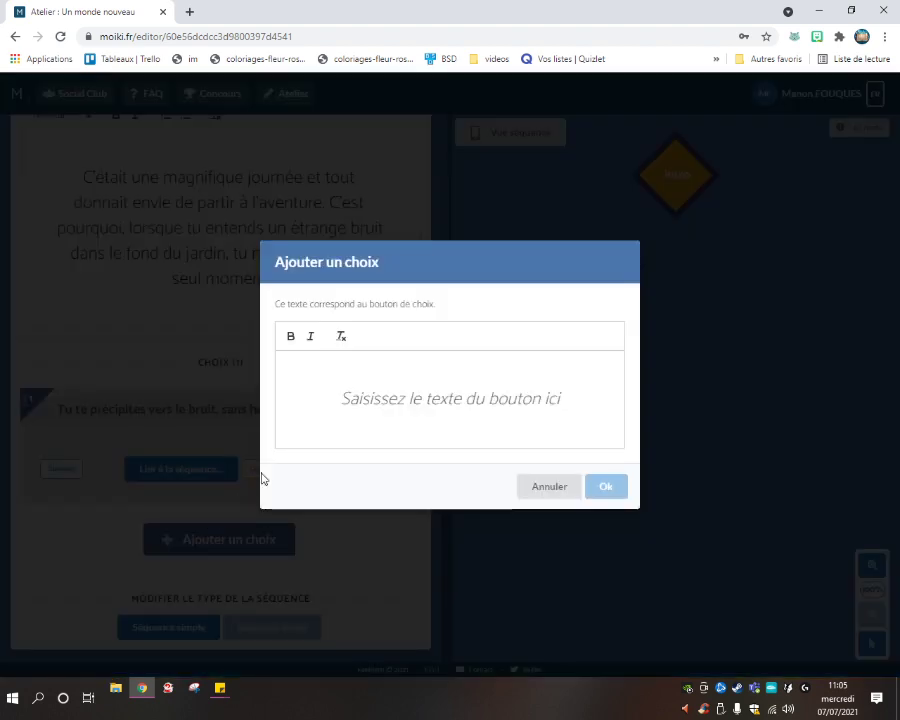
{"action": "type", "text": "Tu a"}
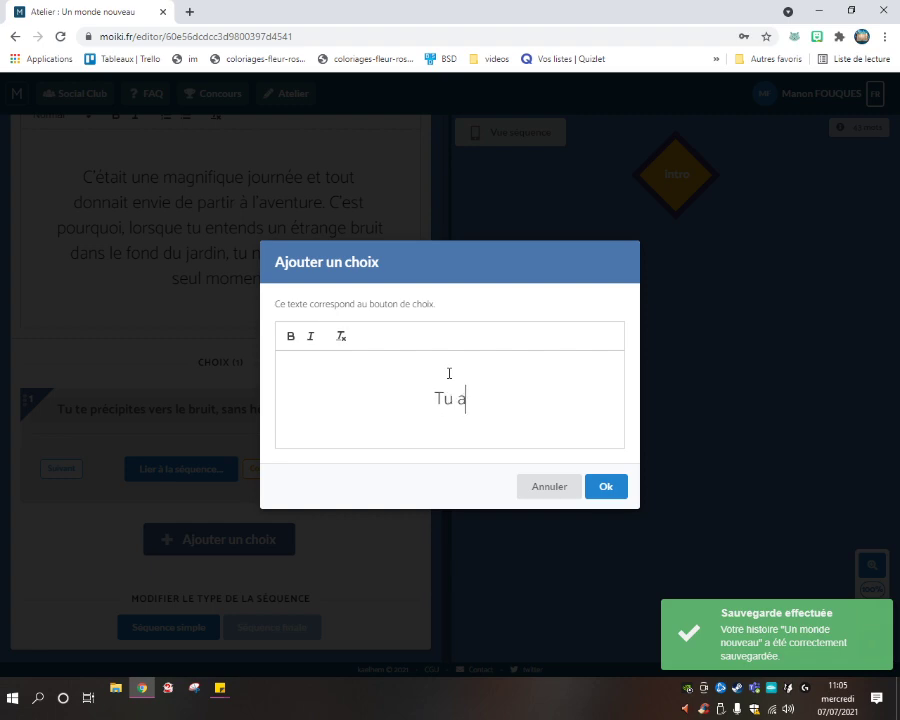
{"action": "type", "text": "vances douc"}
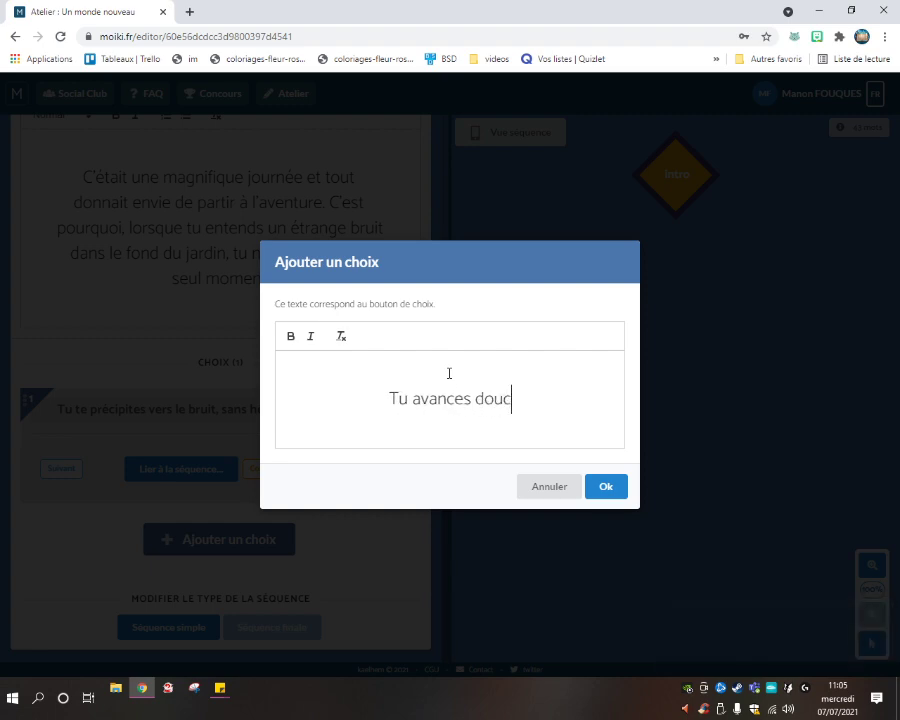
{"action": "type", "text": "ement, "}
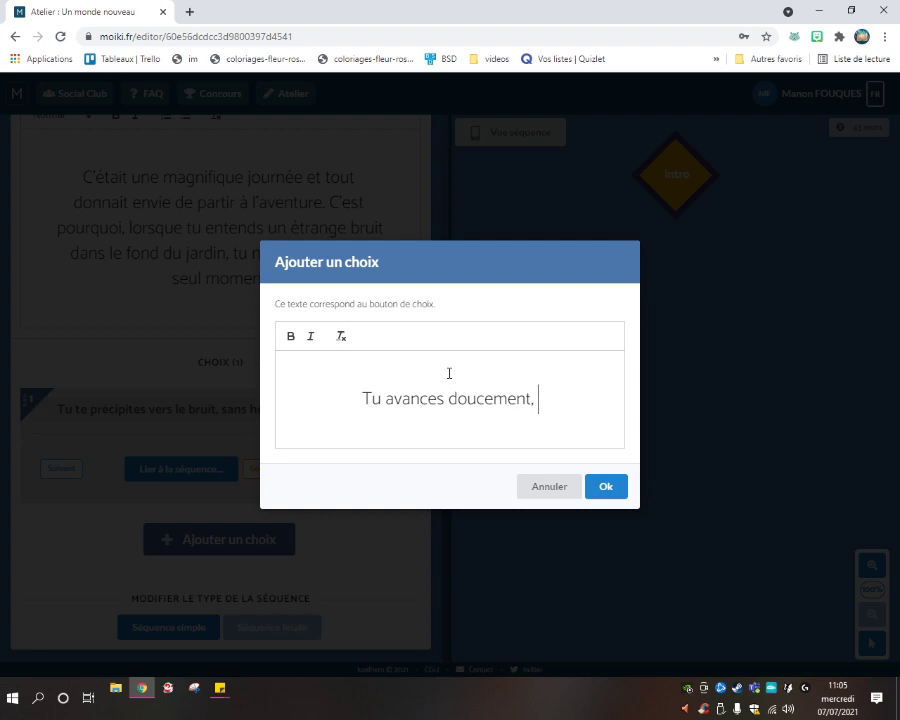
{"action": "type", "text": "pour ne pas e"}
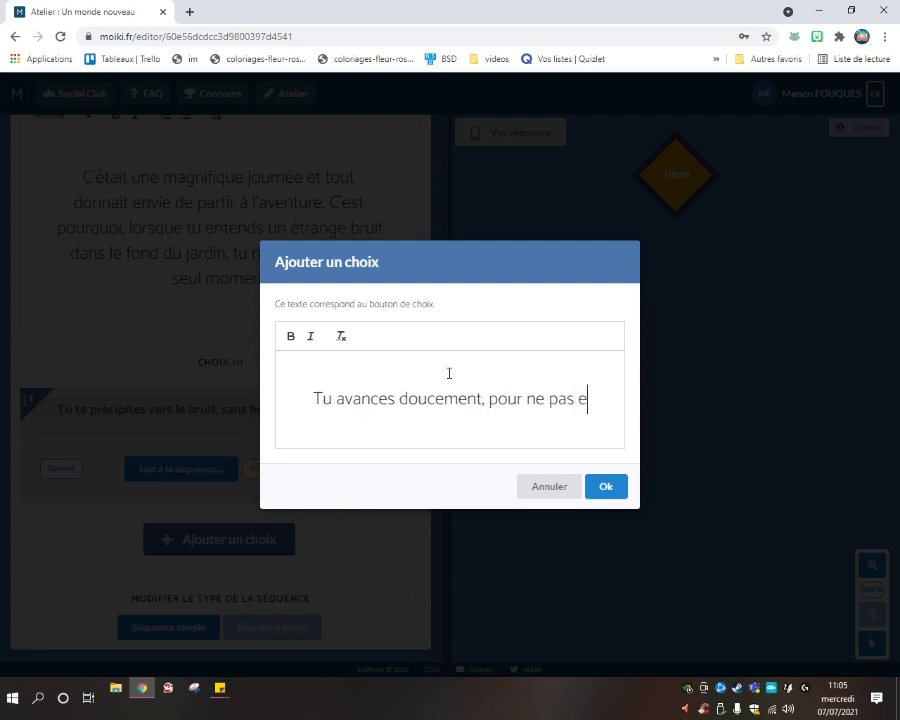
{"action": "type", "text": "ffrayer"}
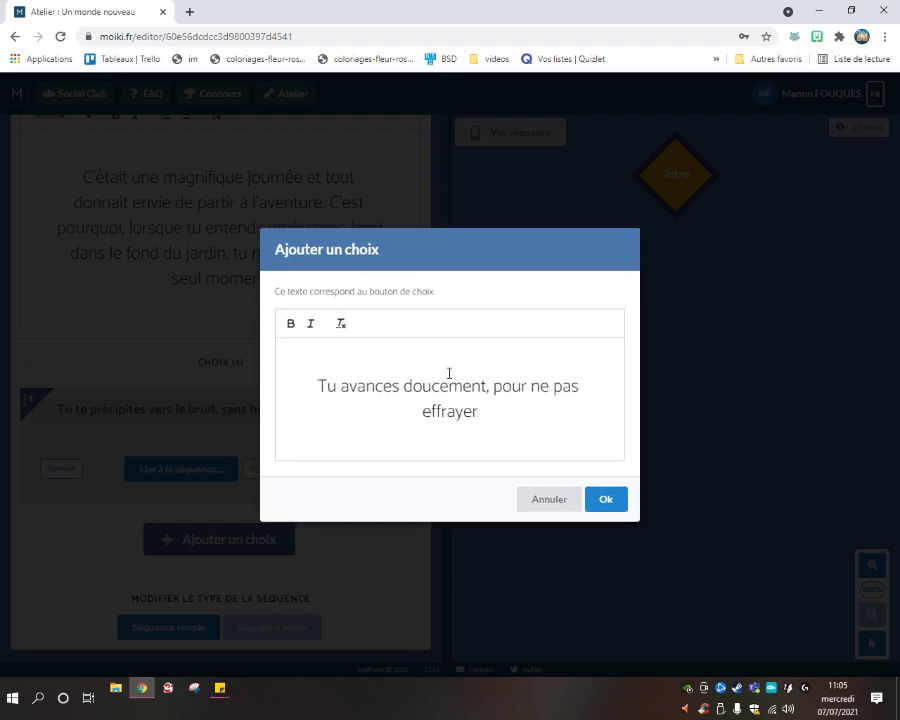
{"action": "type", "text": " ce qui fa"}
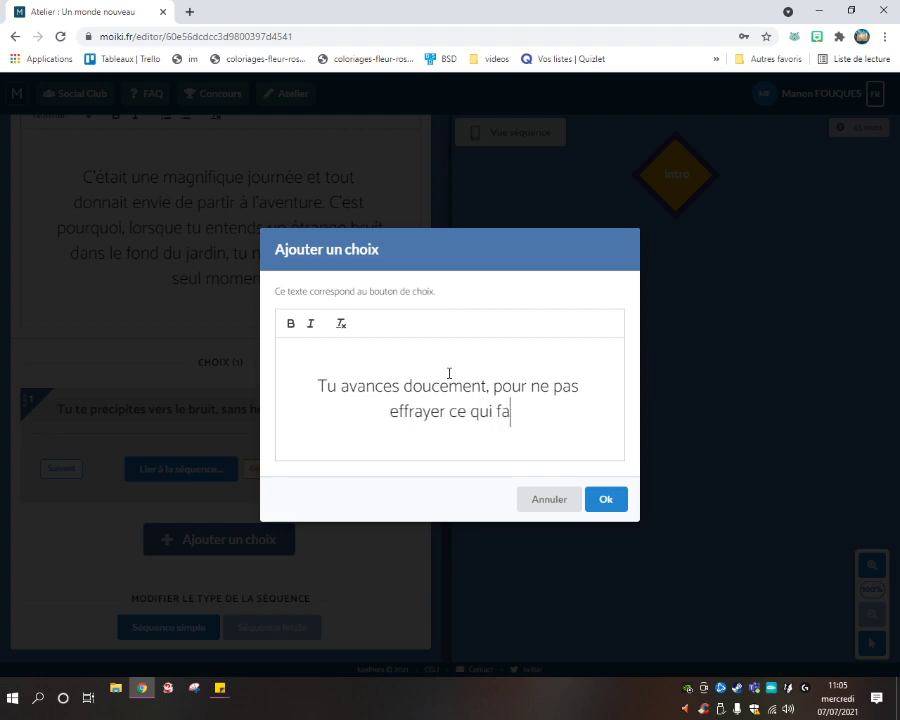
{"action": "type", "text": "it du bruit"}
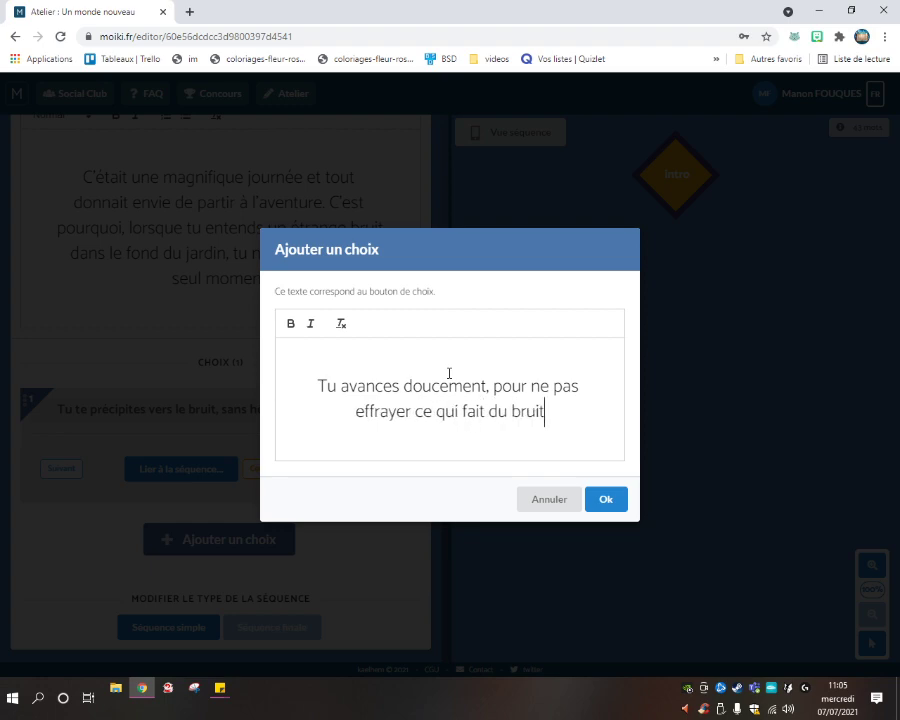
{"action": "type", "text": "."}
{"action": "left_click", "coordinate": [602, 502]}
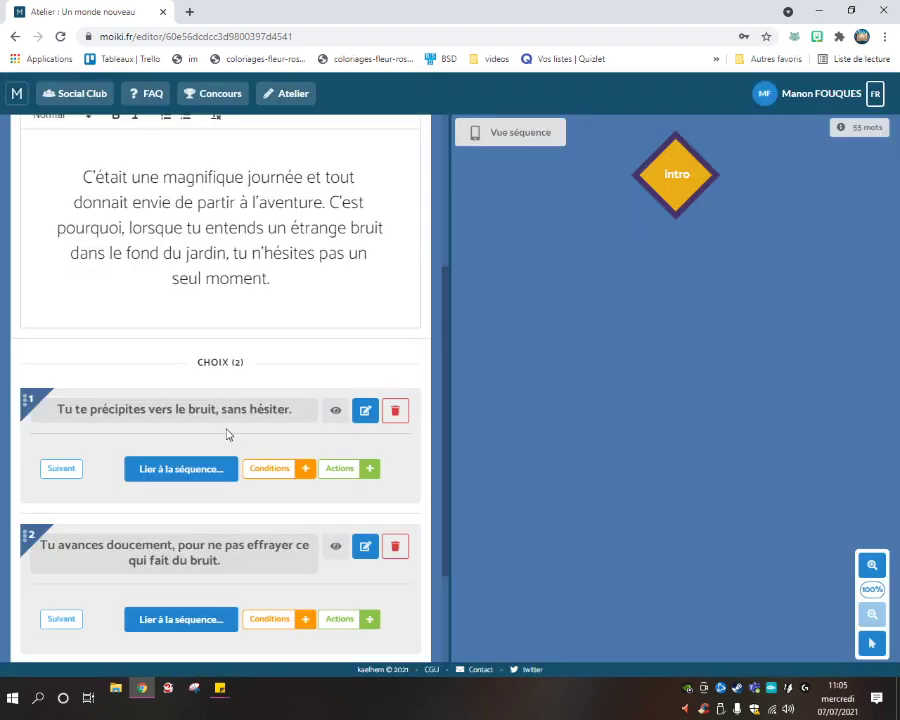
{"action": "scroll", "coordinate": [227, 432], "scroll_direction": "down", "scroll_amount": 2}
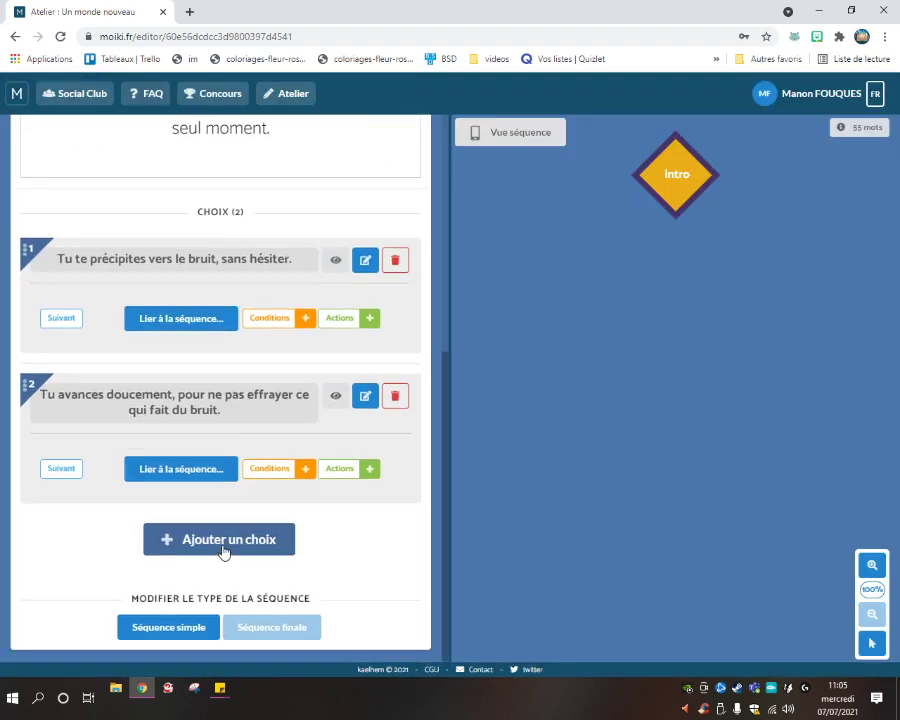
Add the intro choice 'Finalement, apeuré(e) par ce bruit, tu décides de ne pas sortir.'.
{"action": "left_click", "coordinate": [224, 550]}
{"action": "type", "text": "Finalement,"}
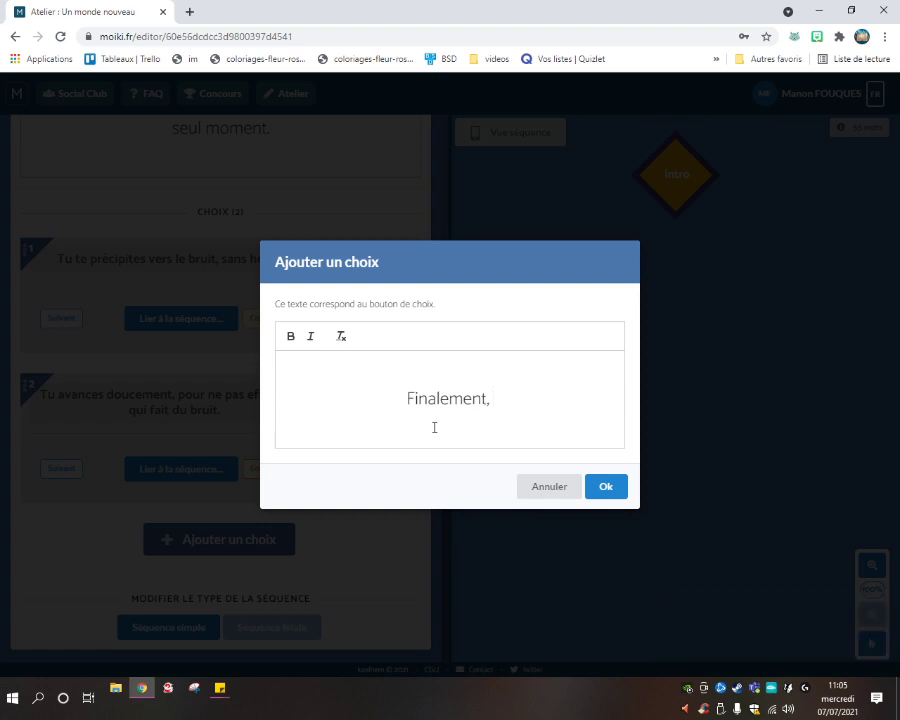
{"action": "type", "text": "apeuré"}
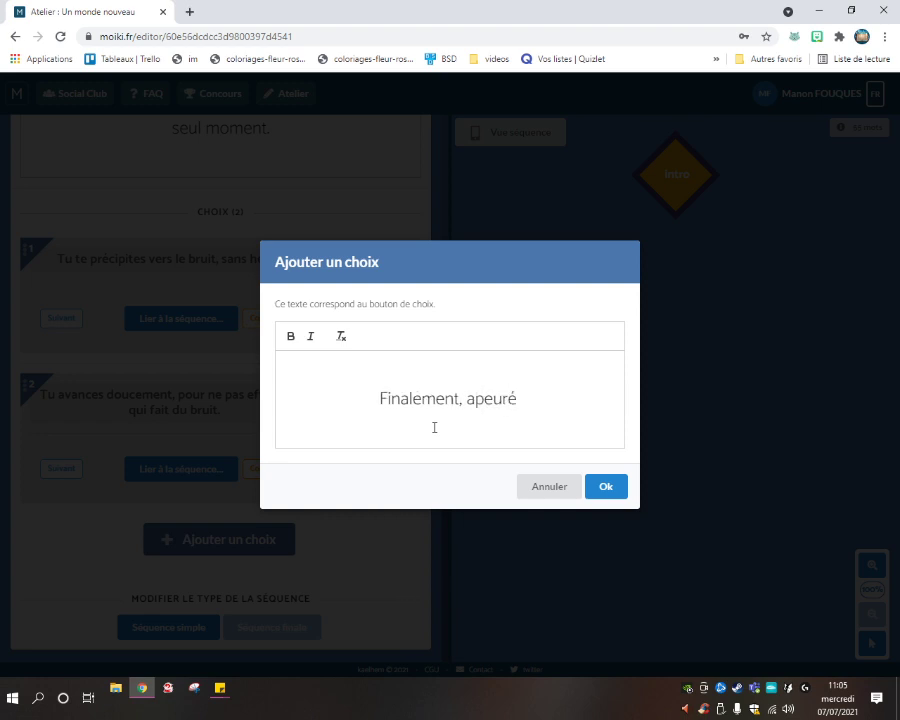
{"action": "key", "text": "BackSpace"}
{"action": "type", "text": "(e"}
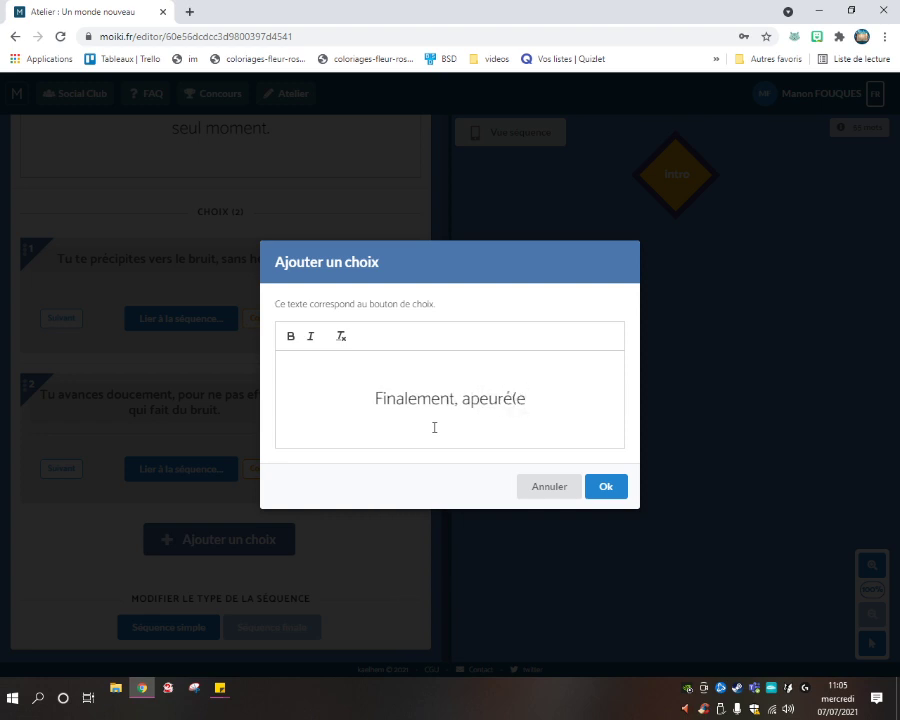
{"action": "type", "text": ") par ce br"}
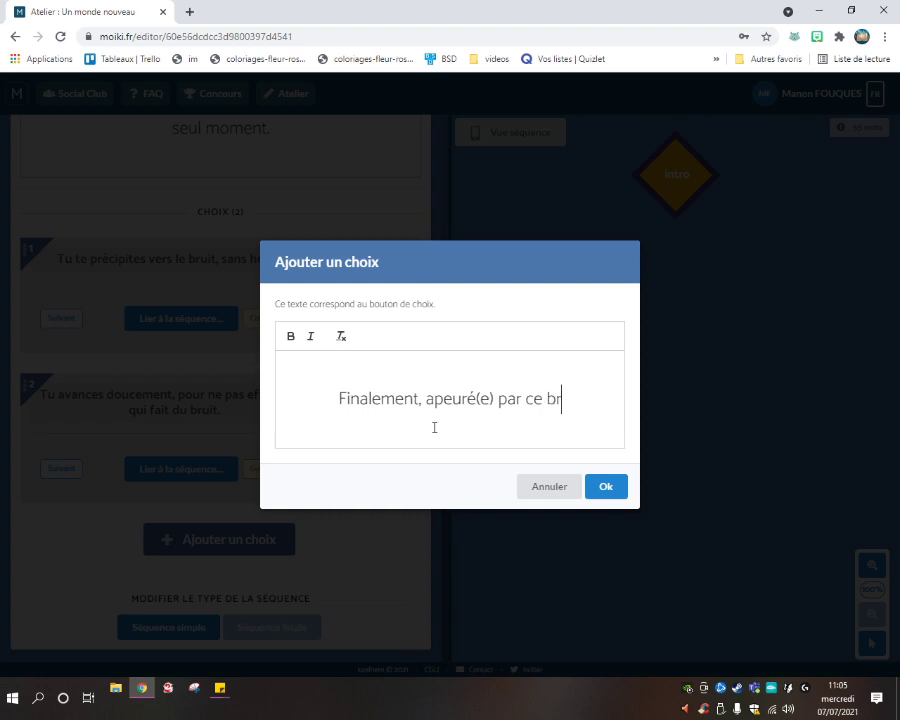
{"action": "type", "text": "uit, tu déci"}
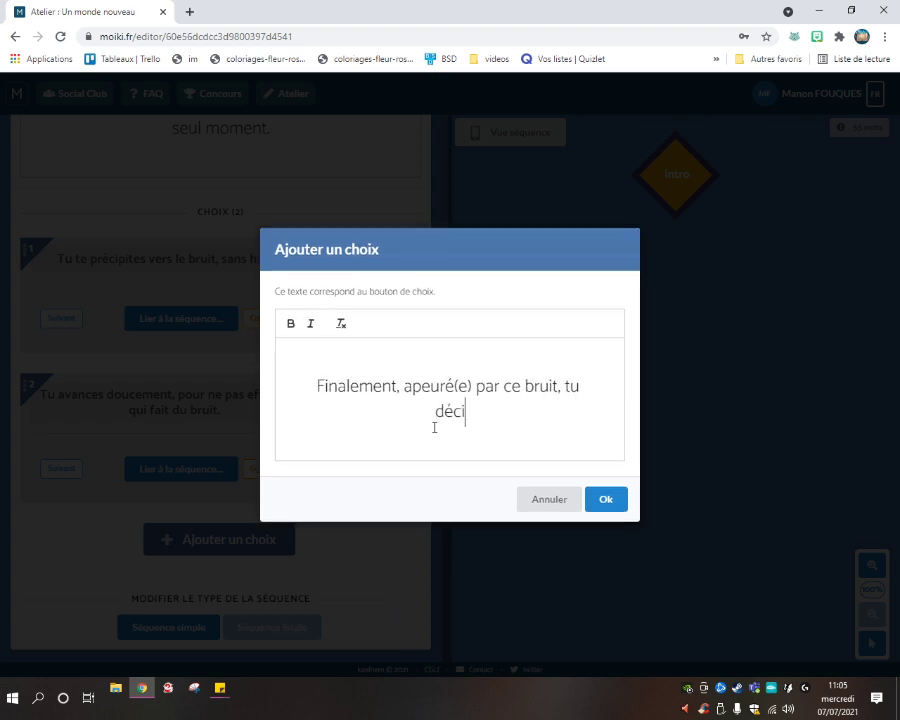
{"action": "type", "text": "des de "}
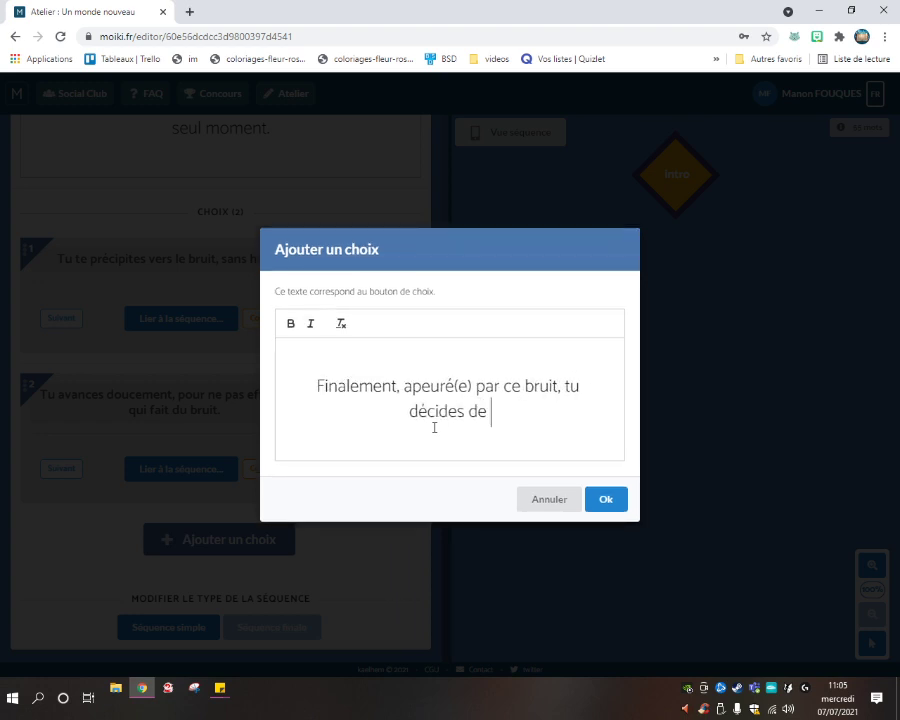
{"action": "type", "text": "ne pas "}
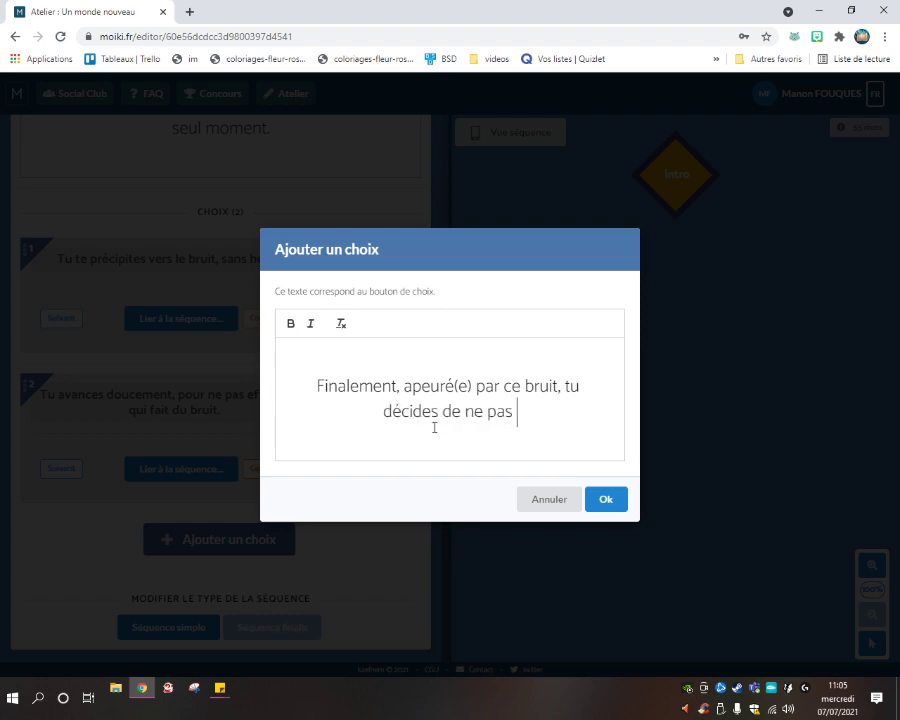
{"action": "type", "text": "sortir."}
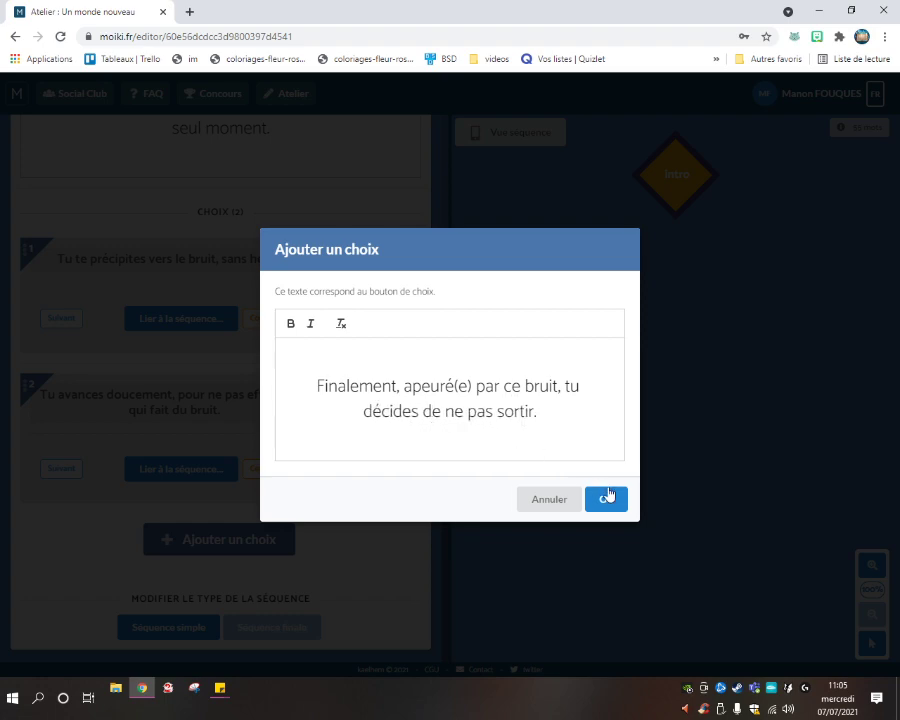
{"action": "left_click", "coordinate": [607, 497]}
{"action": "scroll", "coordinate": [193, 489], "scroll_direction": "up", "scroll_amount": 4}
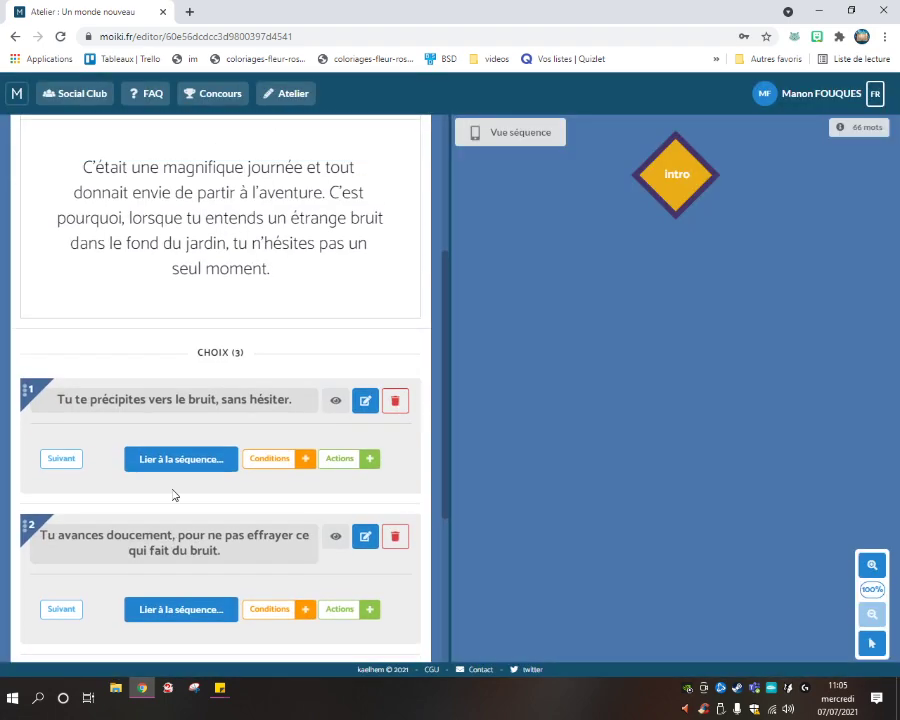
{"action": "scroll", "coordinate": [370, 448], "scroll_direction": "down", "scroll_amount": 5}
{"action": "scroll", "coordinate": [396, 432], "scroll_direction": "up", "scroll_amount": 1}
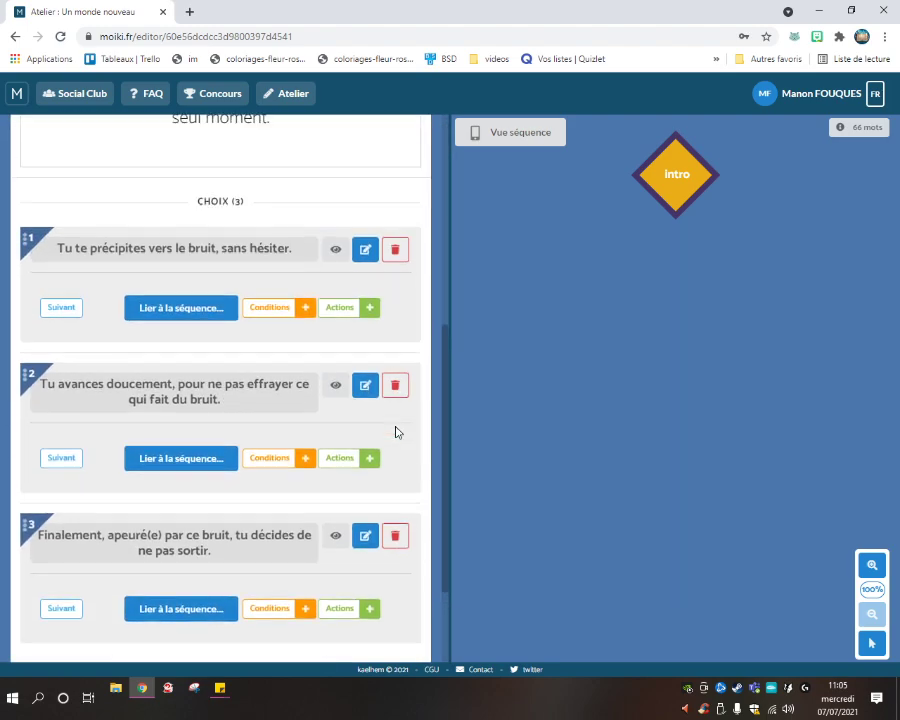
{"action": "left_click", "coordinate": [168, 310]}
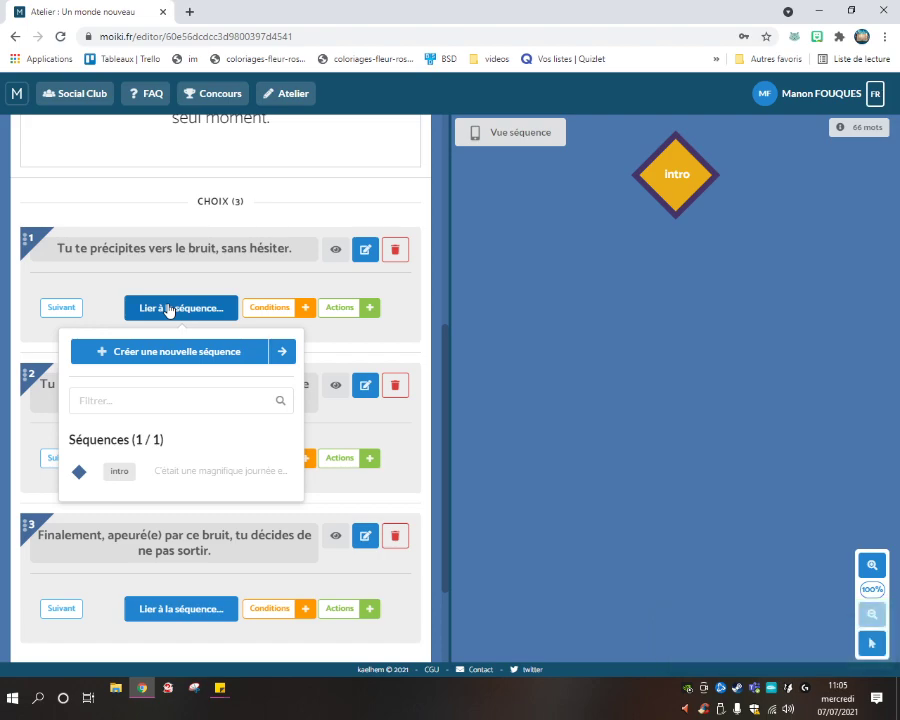
{"action": "left_click", "coordinate": [190, 306]}
{"action": "scroll", "coordinate": [246, 322], "scroll_direction": "up", "scroll_amount": 3}
{"action": "scroll", "coordinate": [293, 340], "scroll_direction": "up", "scroll_amount": 2}
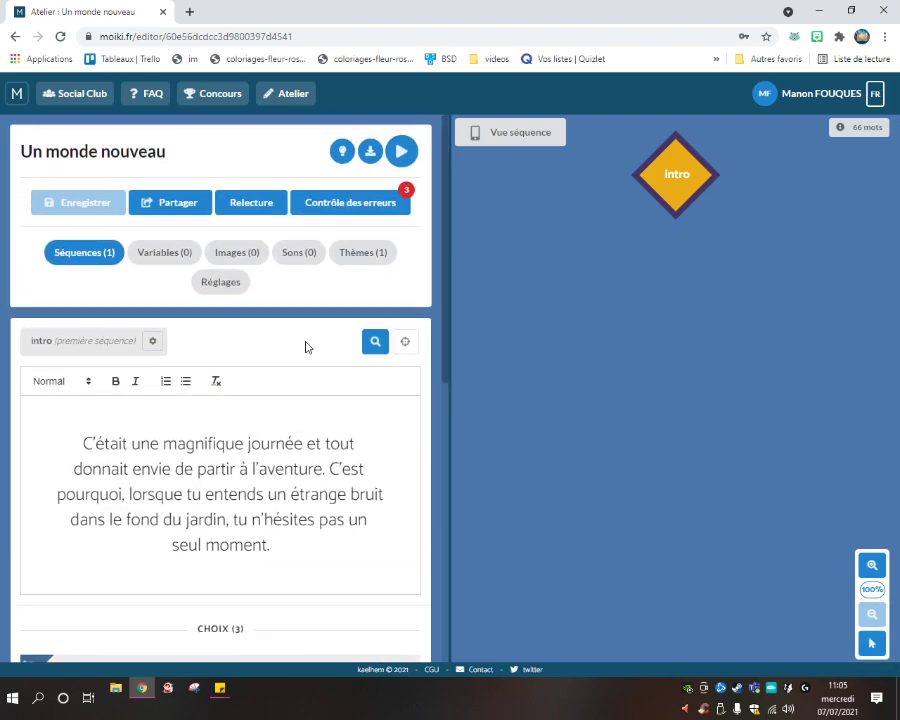
{"action": "scroll", "coordinate": [316, 348], "scroll_direction": "down", "scroll_amount": 5}
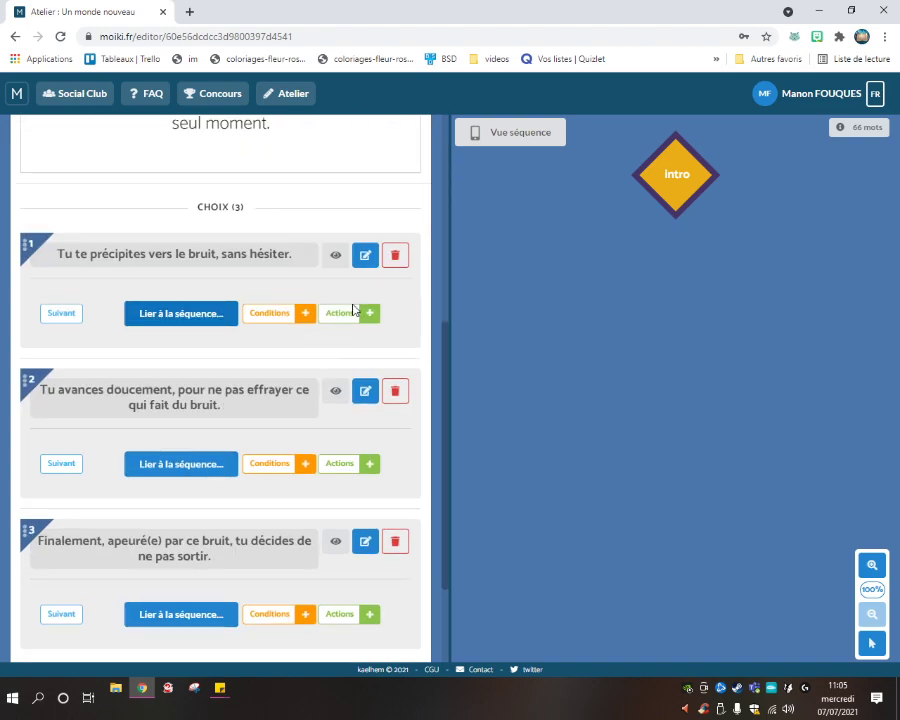
{"action": "left_click", "coordinate": [303, 314]}
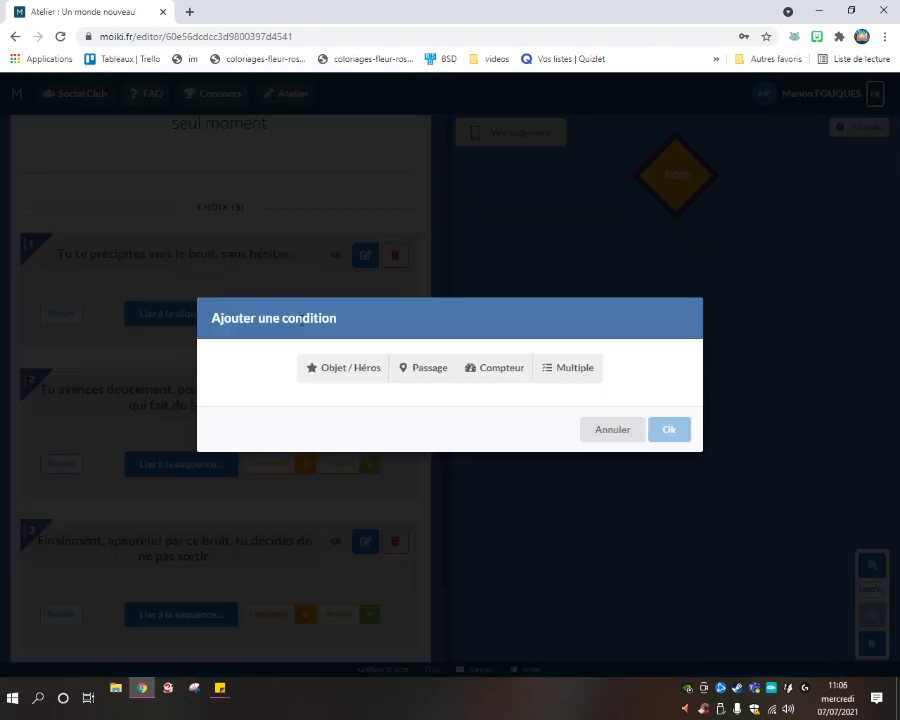
{"action": "left_click", "coordinate": [345, 369]}
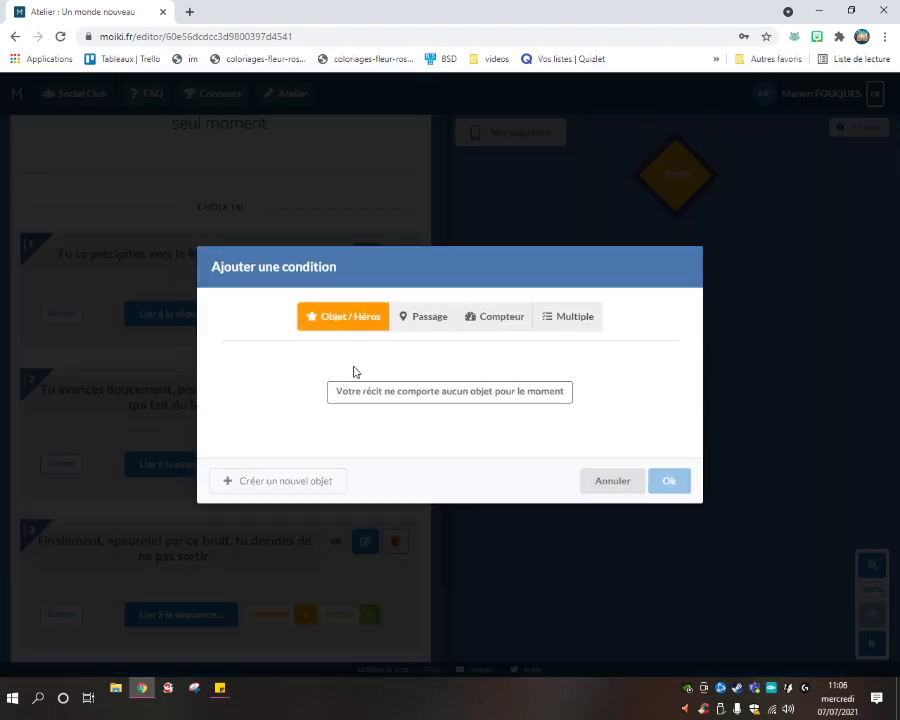
{"action": "left_click", "coordinate": [416, 319]}
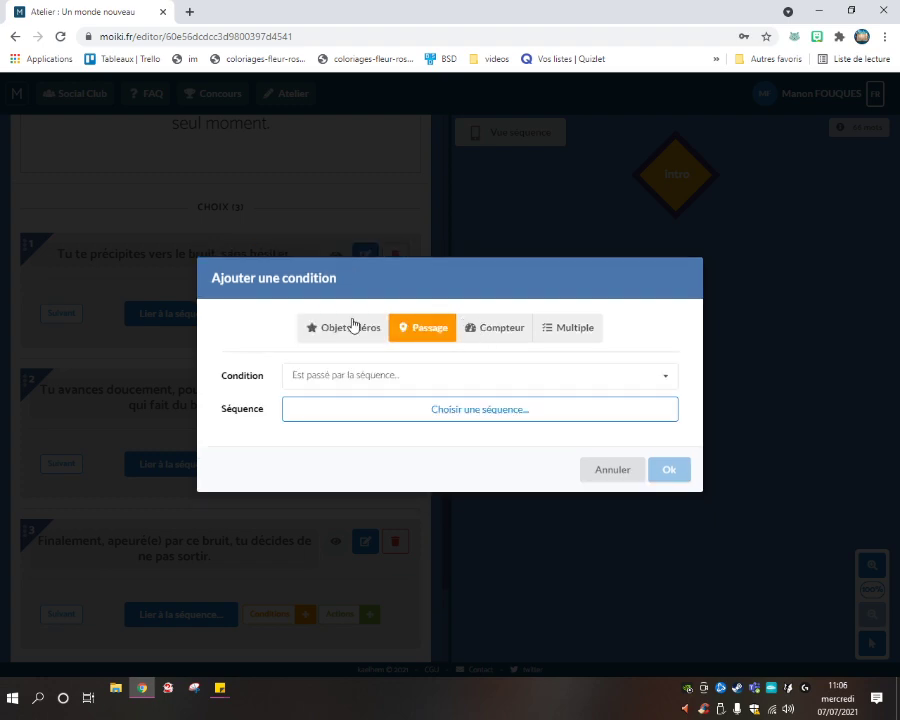
{"action": "left_click", "coordinate": [353, 326]}
{"action": "left_click", "coordinate": [431, 317]}
{"action": "left_click", "coordinate": [323, 388]}
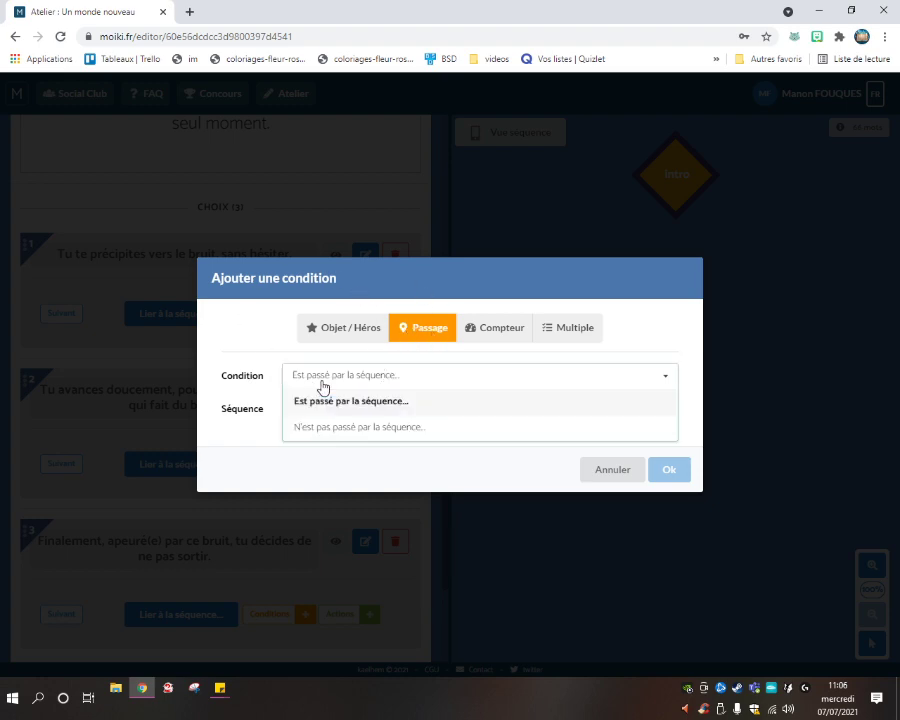
{"action": "left_click", "coordinate": [325, 400]}
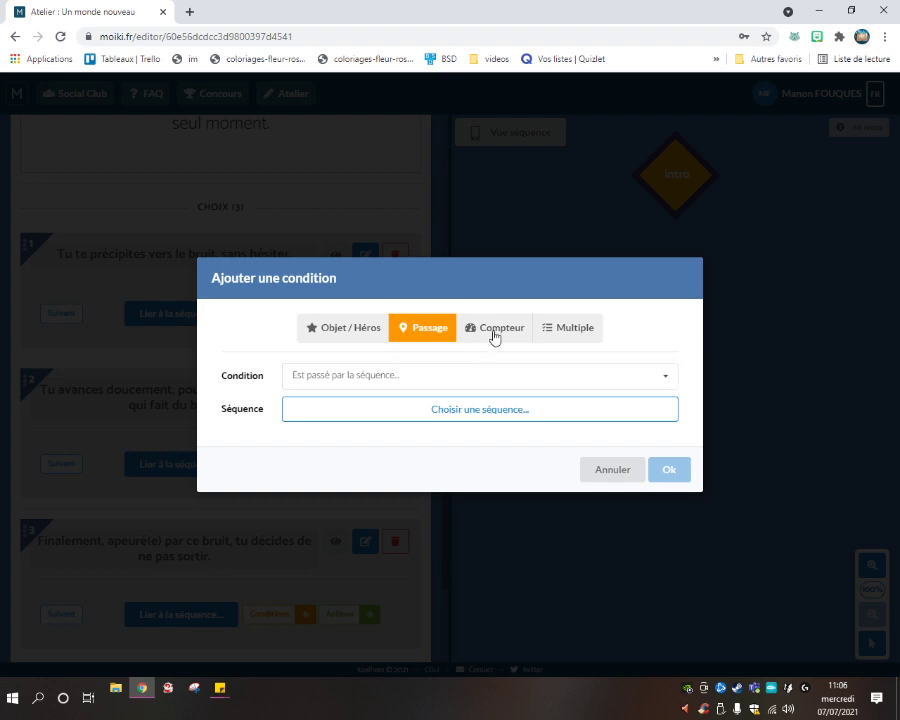
{"action": "left_click", "coordinate": [494, 330]}
{"action": "left_click", "coordinate": [560, 324]}
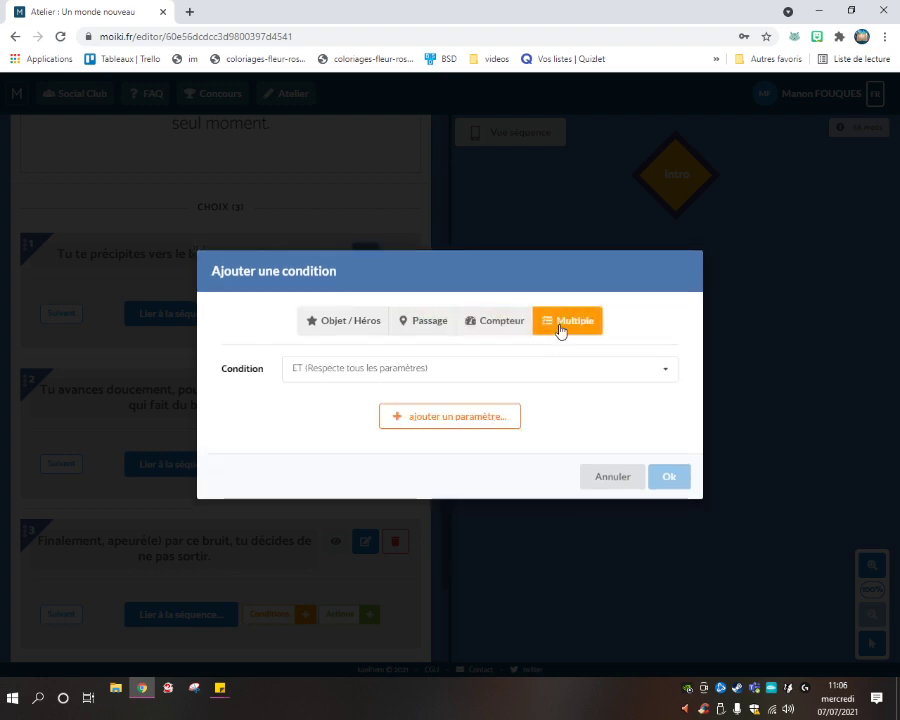
{"action": "left_click", "coordinate": [531, 370]}
{"action": "left_click", "coordinate": [530, 379]}
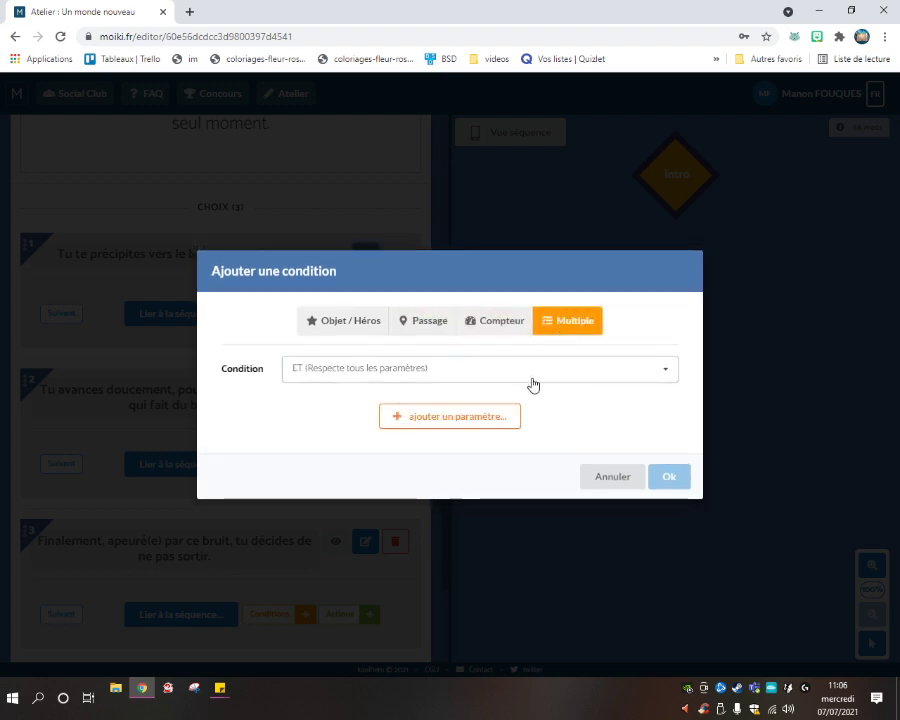
{"action": "left_click", "coordinate": [587, 476]}
{"action": "scroll", "coordinate": [313, 404], "scroll_direction": "up", "scroll_amount": 8}
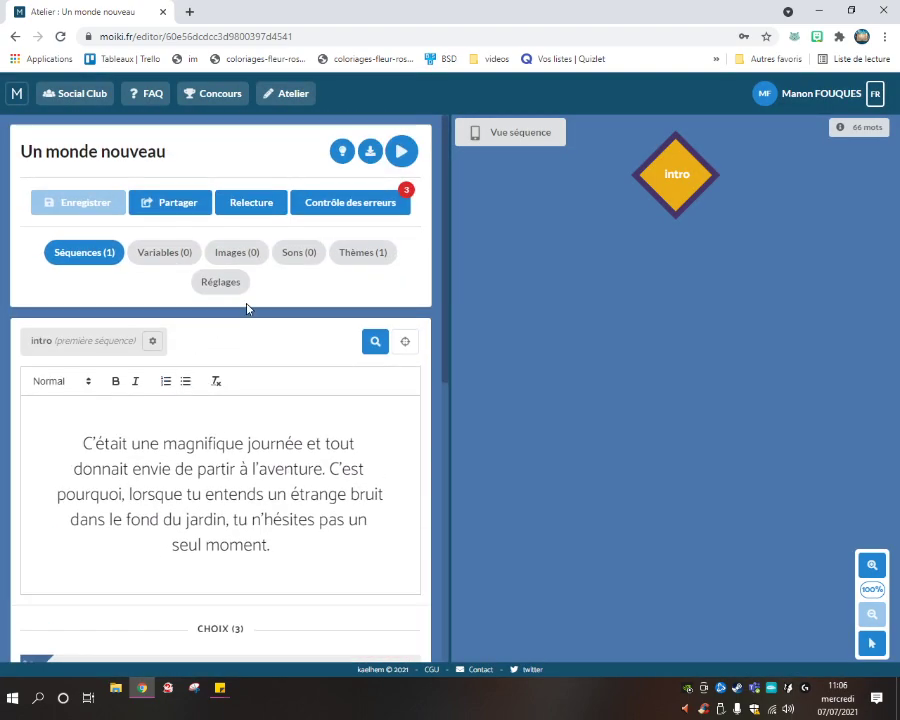
{"action": "scroll", "coordinate": [279, 418], "scroll_direction": "down", "scroll_amount": 6}
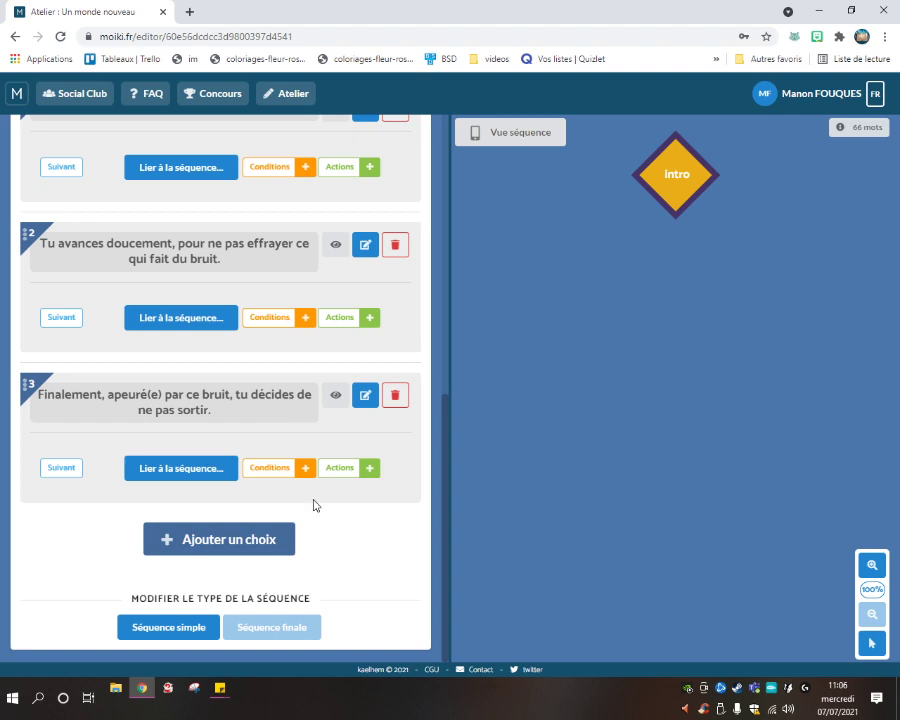
{"action": "scroll", "coordinate": [241, 325], "scroll_direction": "up", "scroll_amount": 3}
{"action": "scroll", "coordinate": [280, 320], "scroll_direction": "down", "scroll_amount": 3}
{"action": "scroll", "coordinate": [186, 590], "scroll_direction": "up", "scroll_amount": 8}
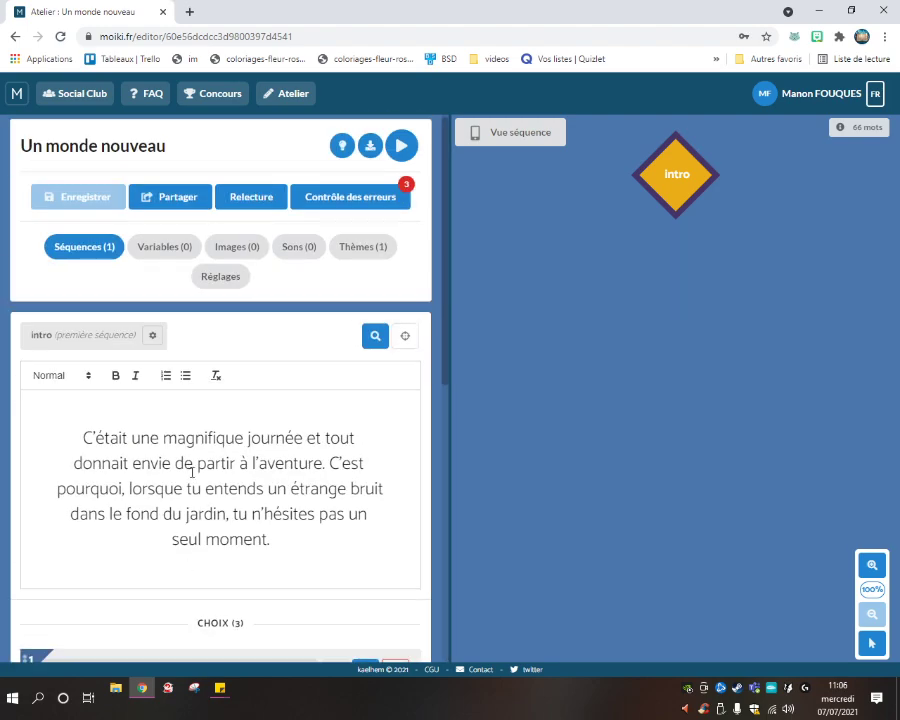
{"action": "scroll", "coordinate": [196, 434], "scroll_direction": "down", "scroll_amount": 9}
{"action": "scroll", "coordinate": [198, 384], "scroll_direction": "up", "scroll_amount": 9}
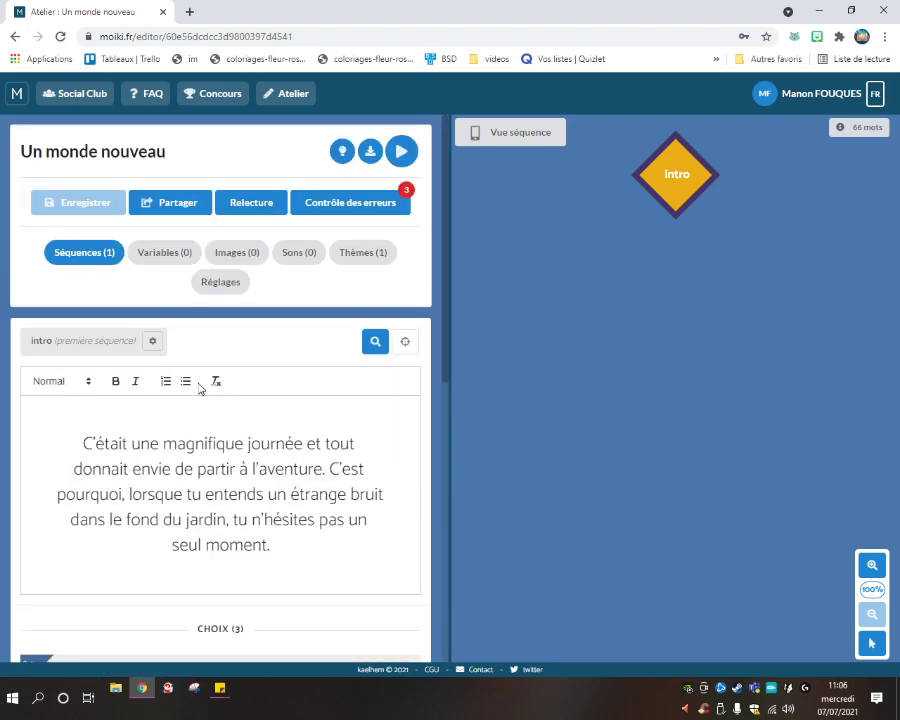
{"action": "scroll", "coordinate": [197, 378], "scroll_direction": "down", "scroll_amount": 2}
{"action": "scroll", "coordinate": [197, 378], "scroll_direction": "up", "scroll_amount": 2}
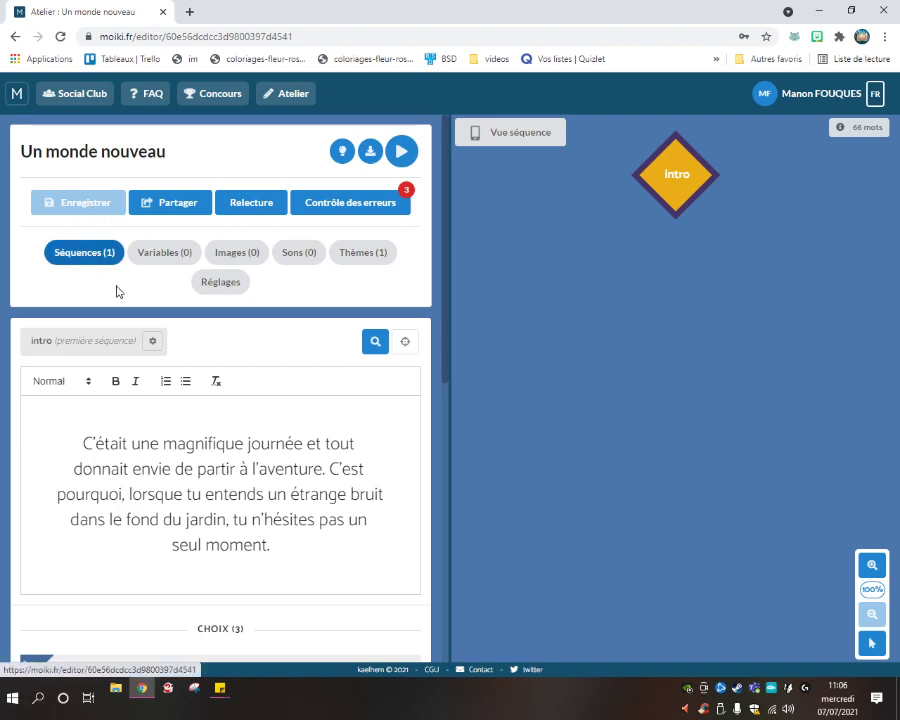
{"action": "scroll", "coordinate": [116, 291], "scroll_direction": "down", "scroll_amount": 6}
{"action": "scroll", "coordinate": [223, 323], "scroll_direction": "up", "scroll_amount": 6}
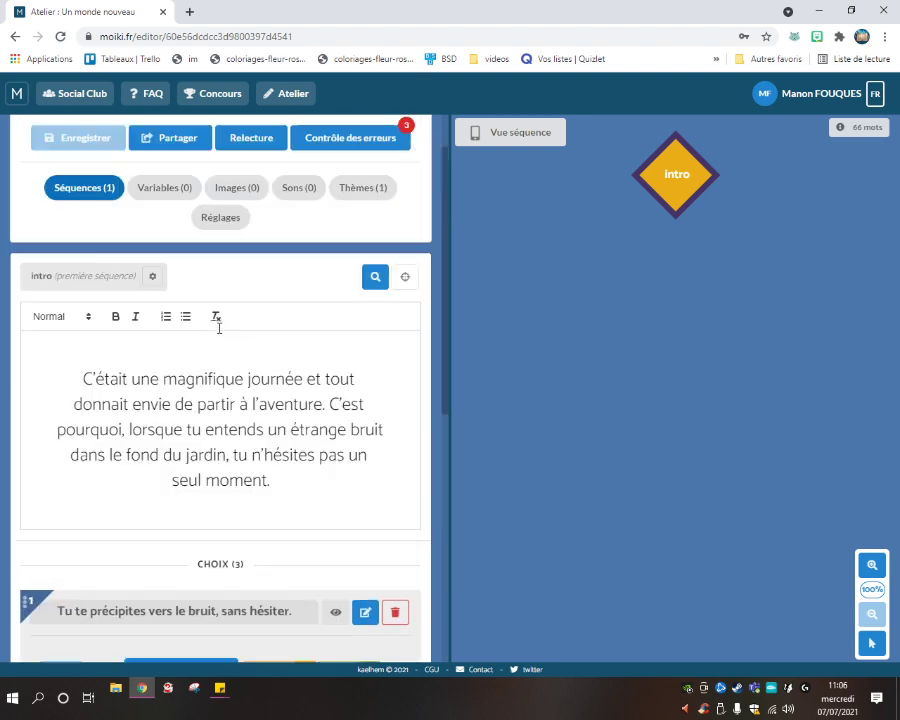
{"action": "scroll", "coordinate": [219, 326], "scroll_direction": "up", "scroll_amount": 1}
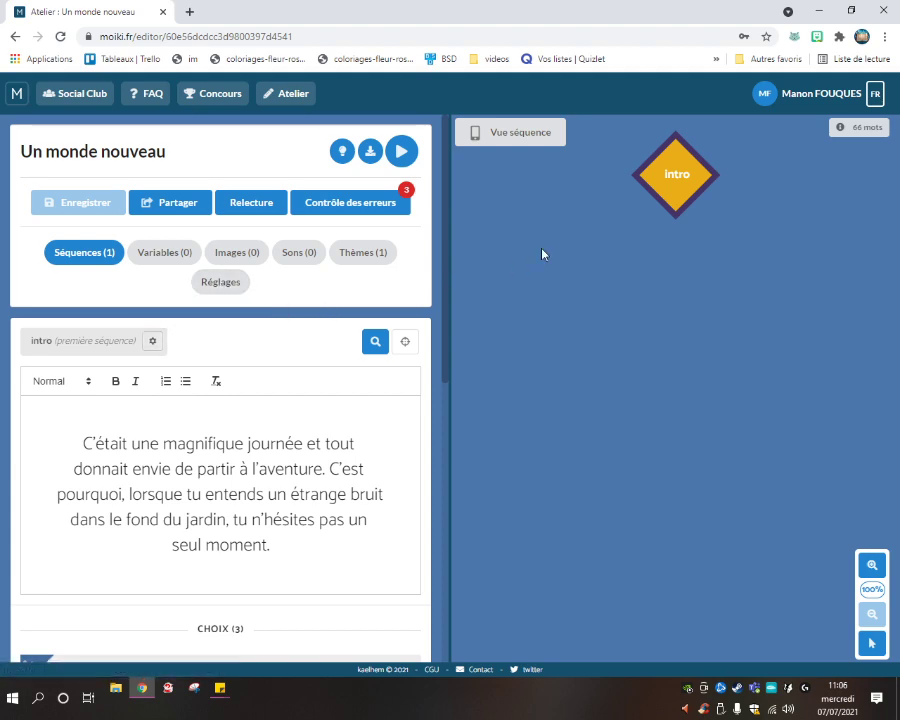
Look through the Objects, Images, Sounds and Themes tabs, then scroll the Réglages form.
{"action": "mouse_move", "coordinate": [696, 181]}
{"action": "left_click", "coordinate": [176, 258]}
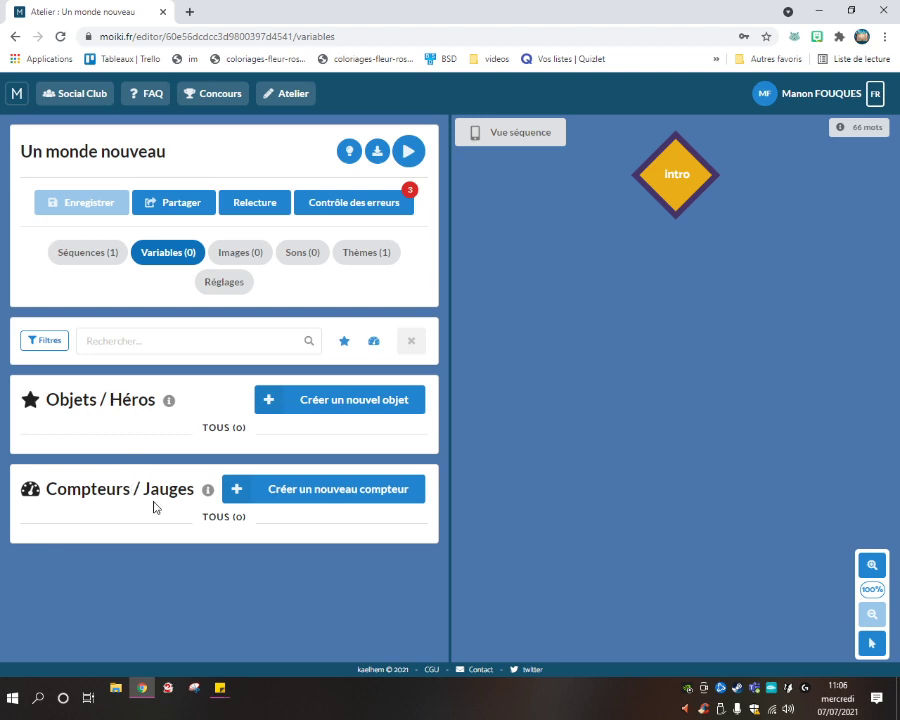
{"action": "left_click", "coordinate": [238, 253]}
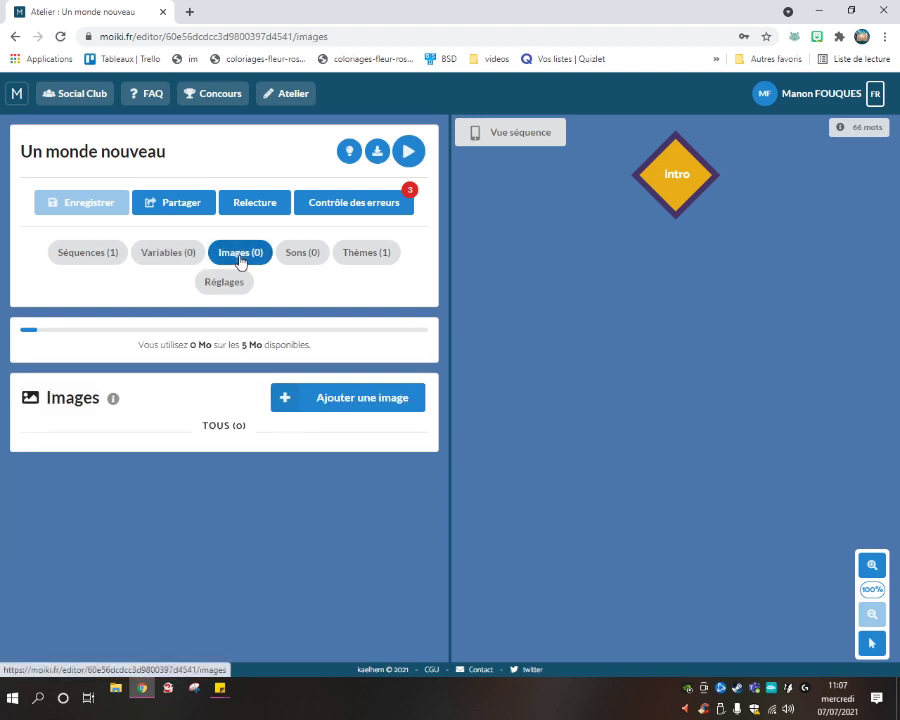
{"action": "left_click", "coordinate": [307, 256]}
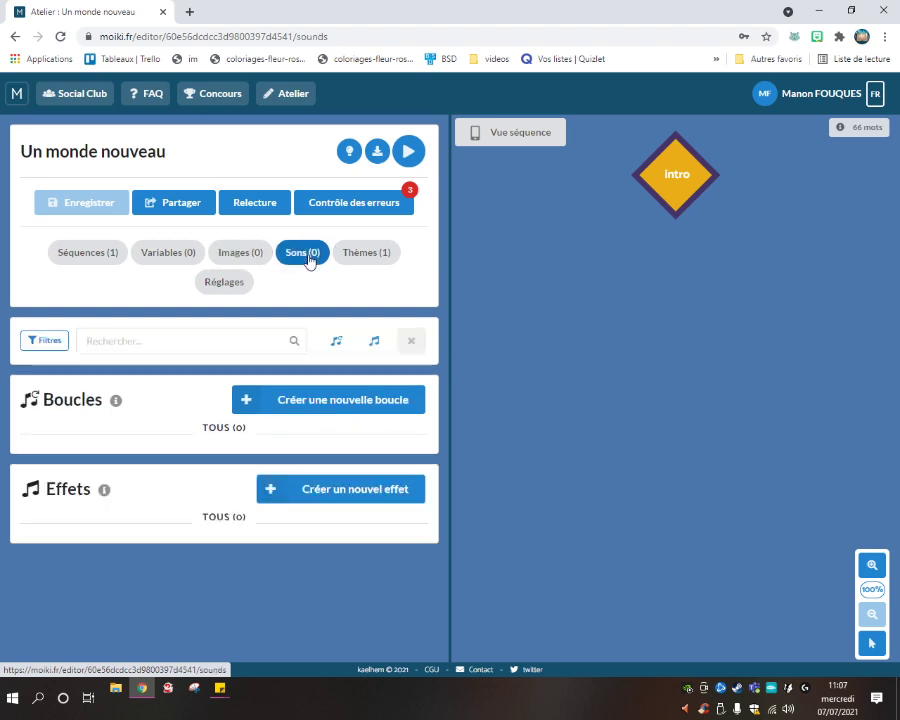
{"action": "left_click", "coordinate": [360, 261]}
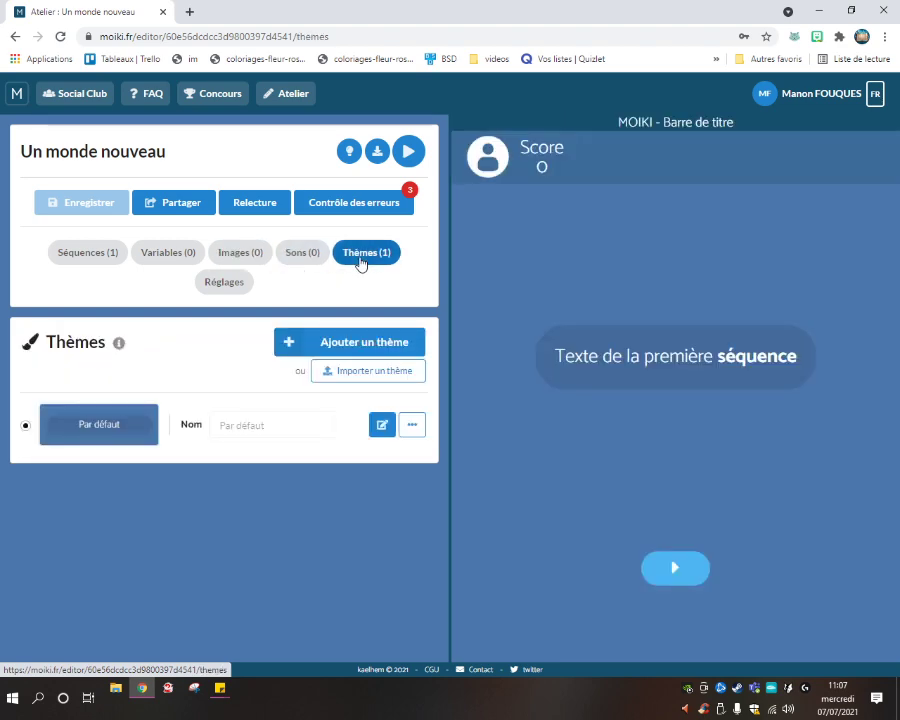
{"action": "left_click", "coordinate": [232, 293]}
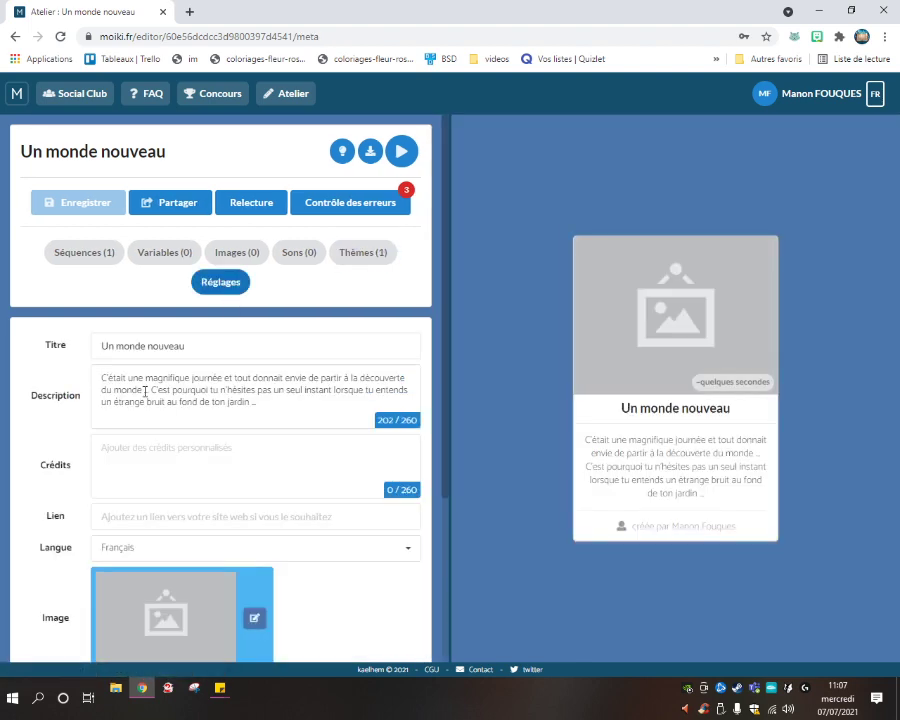
{"action": "scroll", "coordinate": [145, 391], "scroll_direction": "down", "scroll_amount": 1}
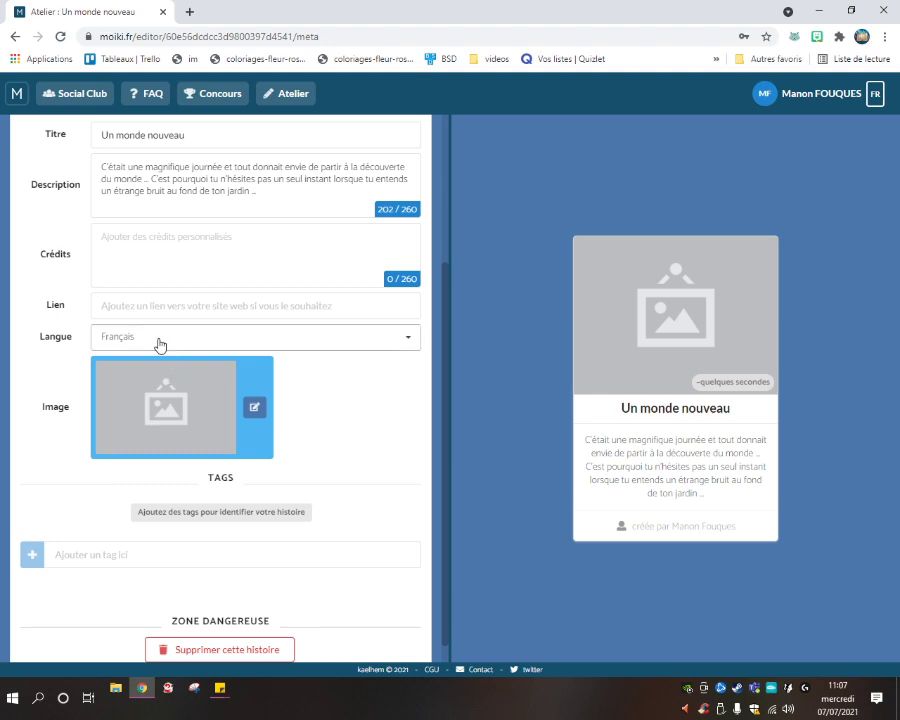
{"action": "scroll", "coordinate": [157, 345], "scroll_direction": "up", "scroll_amount": 4}
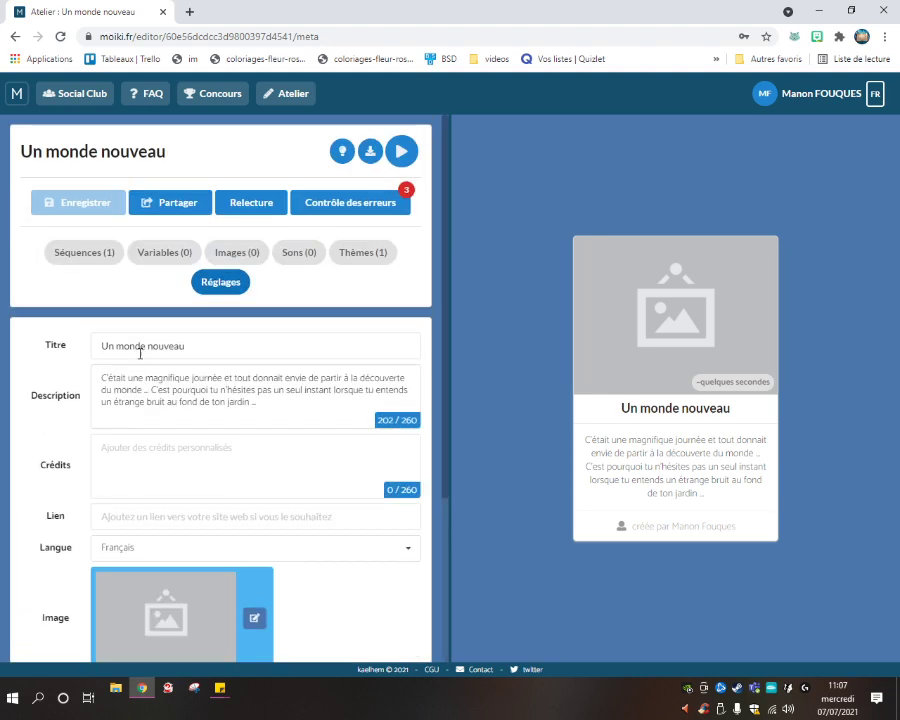
Return to Séquences and start the guided tour's sequences section, covering sequence types and graph.
{"action": "left_click", "coordinate": [87, 253]}
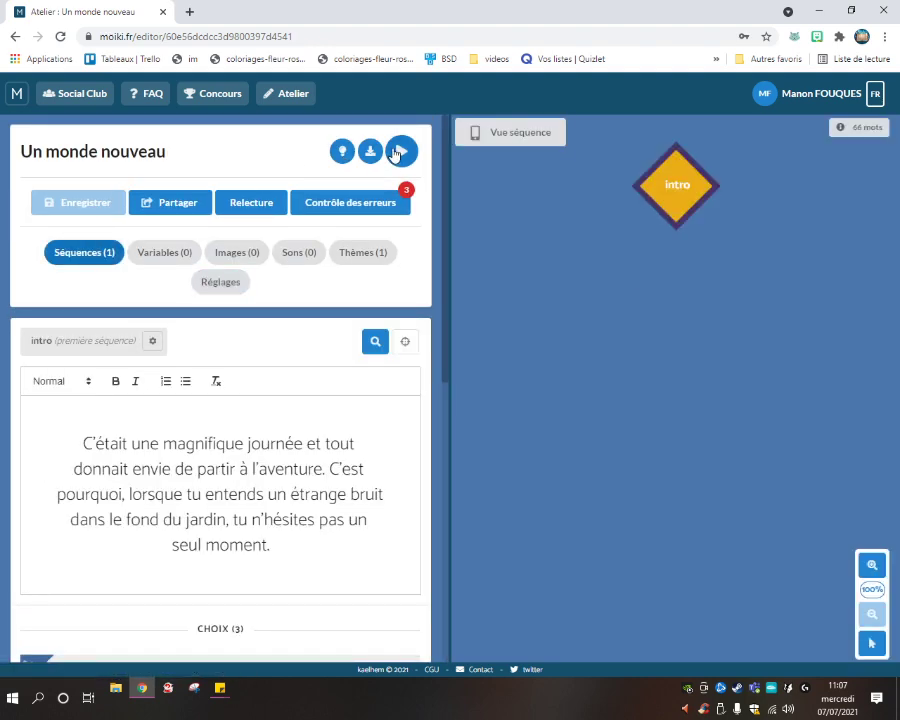
{"action": "left_click", "coordinate": [341, 152]}
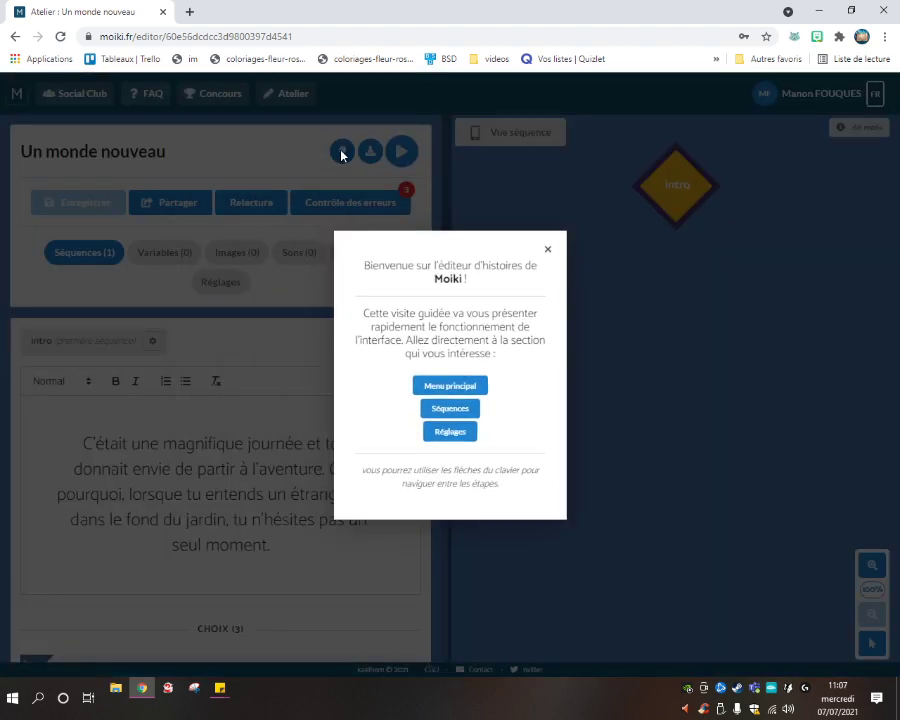
{"action": "left_click", "coordinate": [456, 410]}
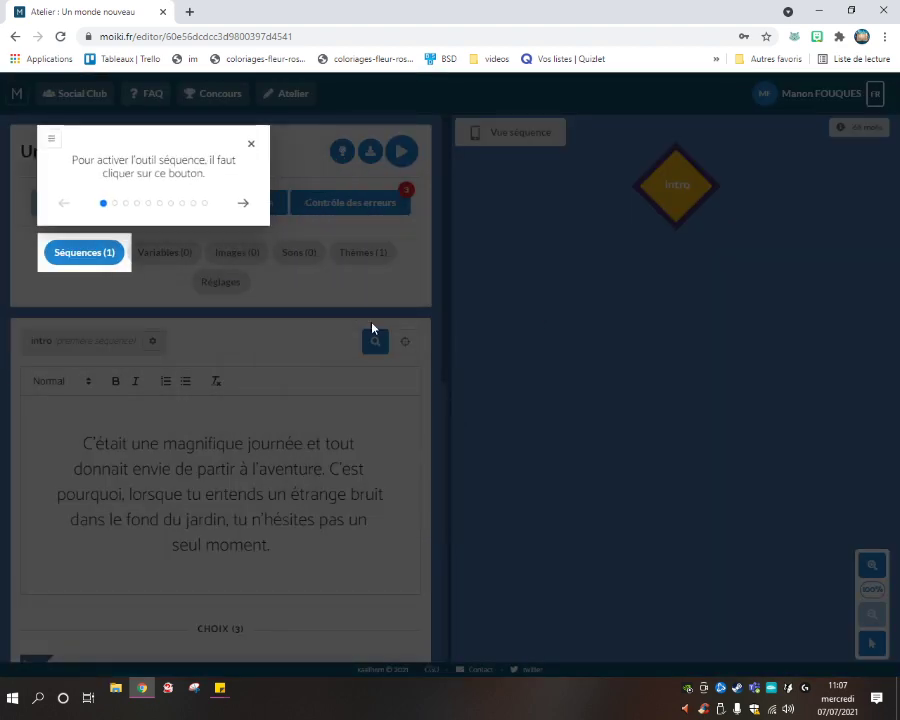
{"action": "left_click", "coordinate": [246, 205]}
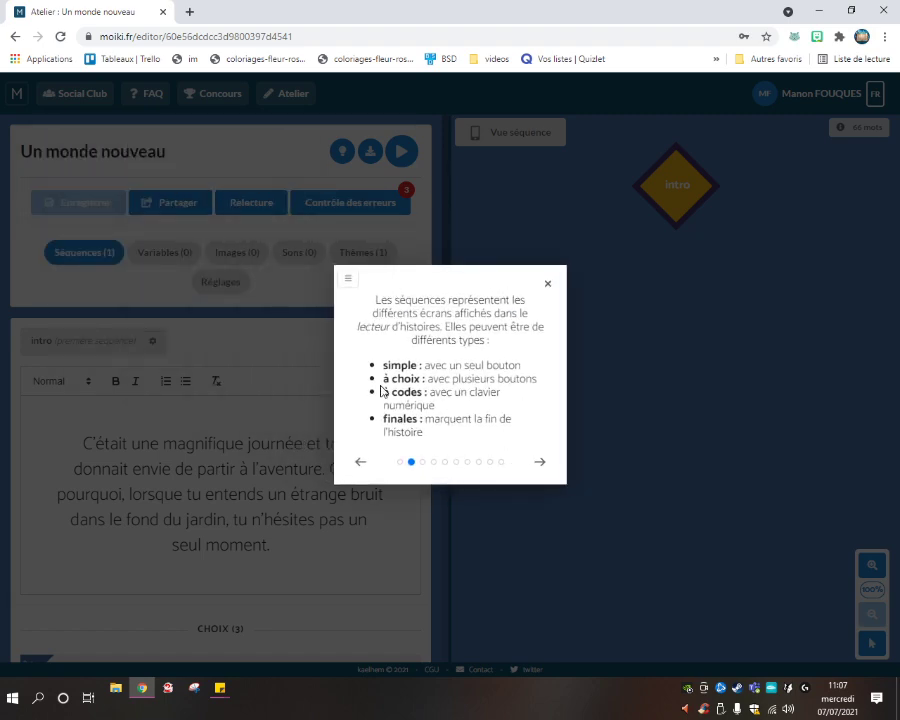
{"action": "left_click_drag", "start_coordinate": [385, 390], "coordinate": [506, 410]}
{"action": "left_click", "coordinate": [511, 411]}
{"action": "left_click", "coordinate": [538, 466]}
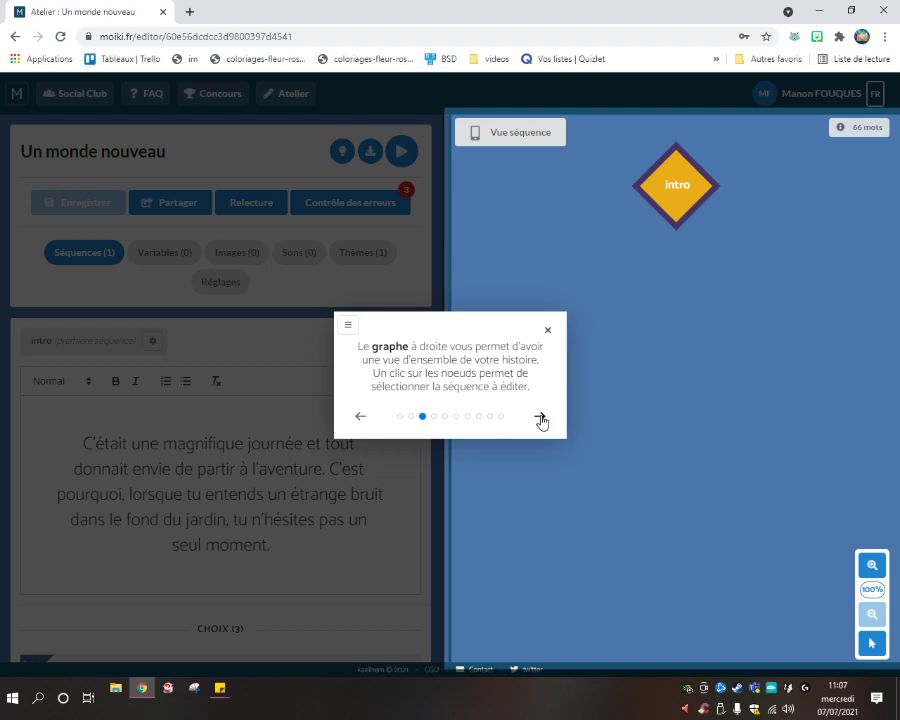
{"action": "left_click", "coordinate": [540, 419]}
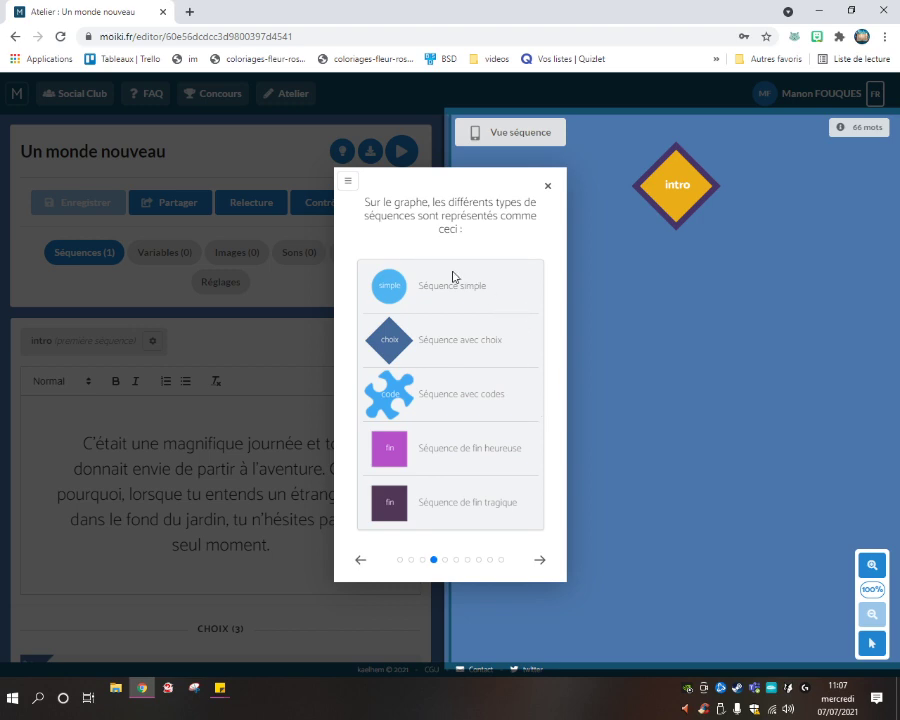
Go through the preview, editing panel, text and sequence-type tips, then close the tour.
{"action": "left_click", "coordinate": [538, 561]}
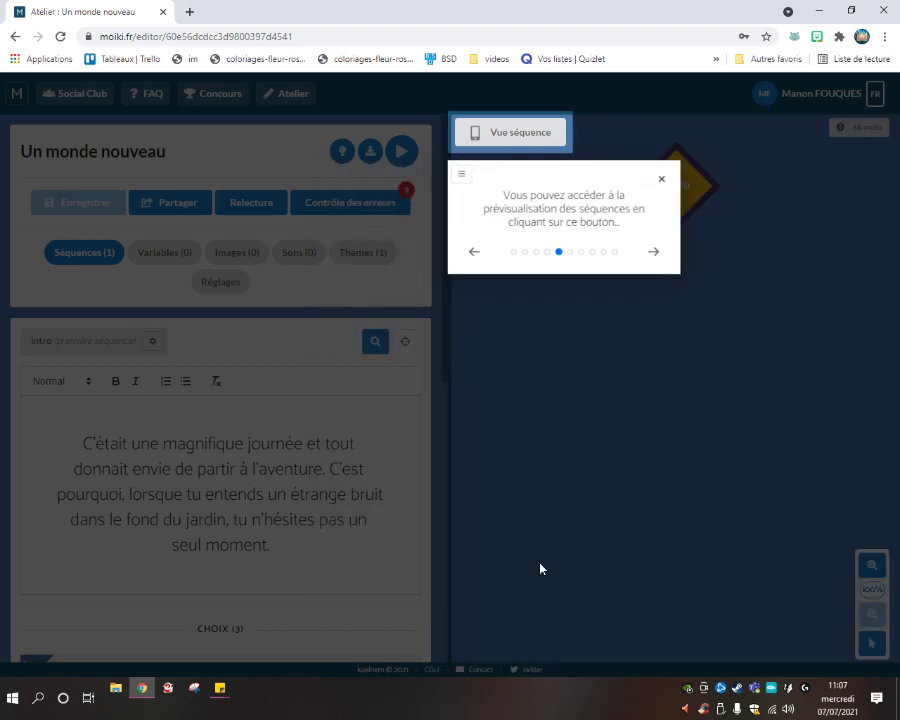
{"action": "left_click", "coordinate": [655, 254]}
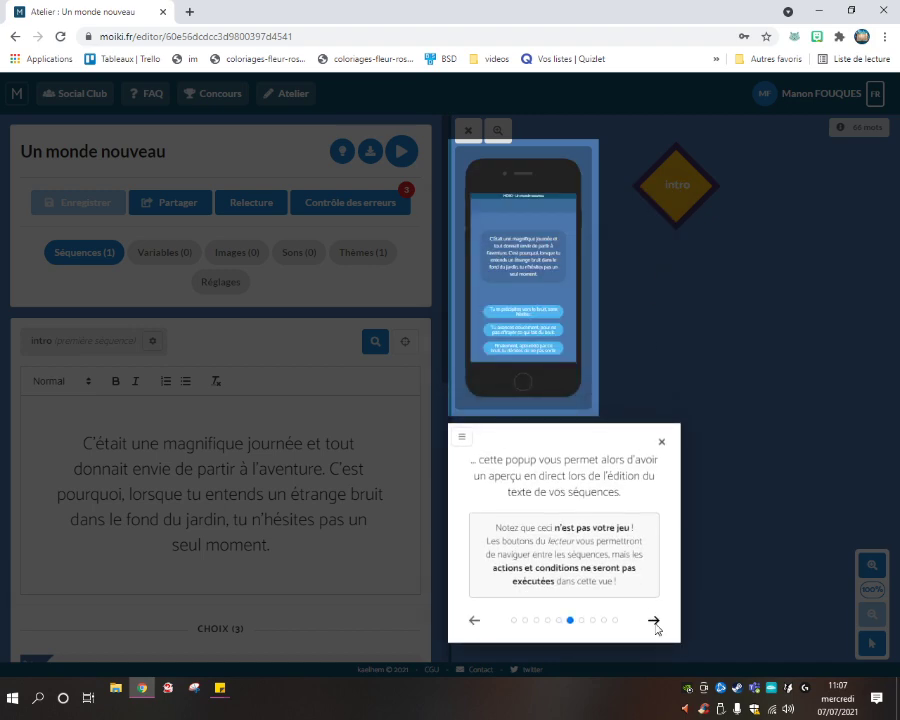
{"action": "left_click", "coordinate": [654, 621]}
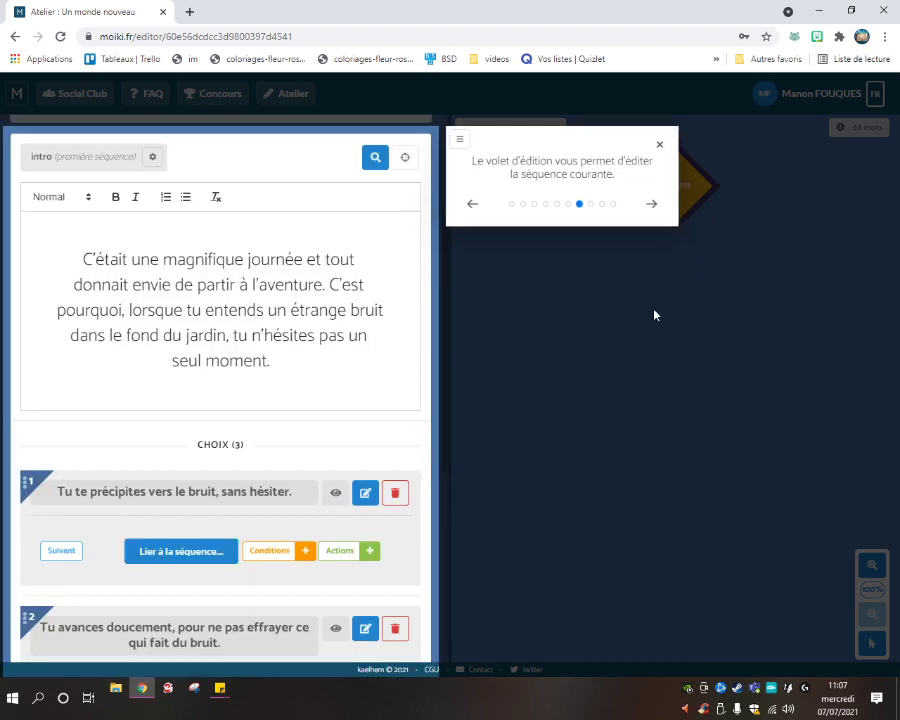
{"action": "left_click", "coordinate": [652, 206]}
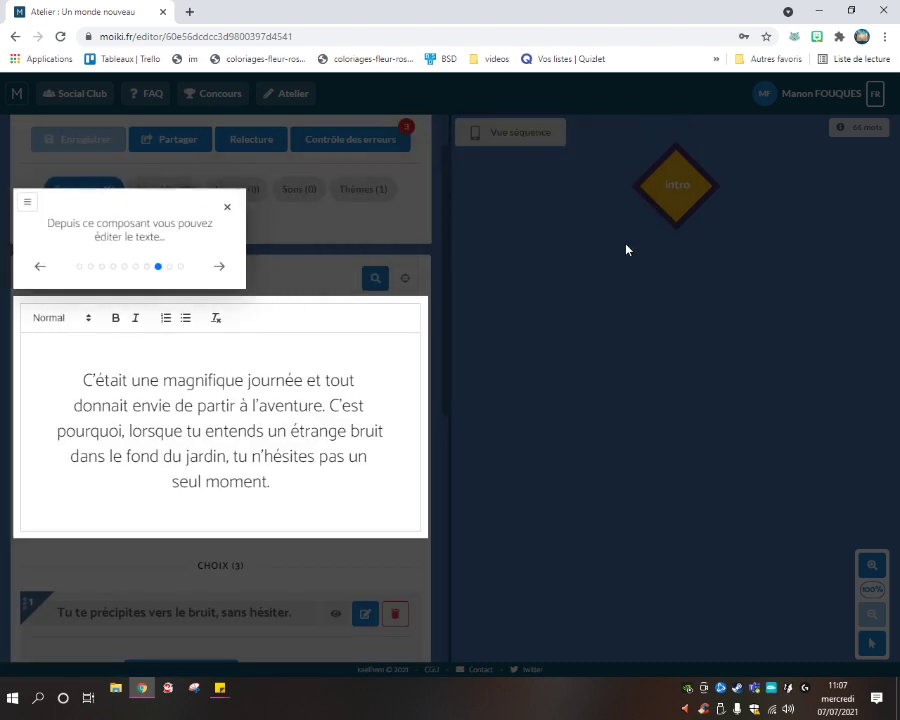
{"action": "left_click", "coordinate": [218, 267]}
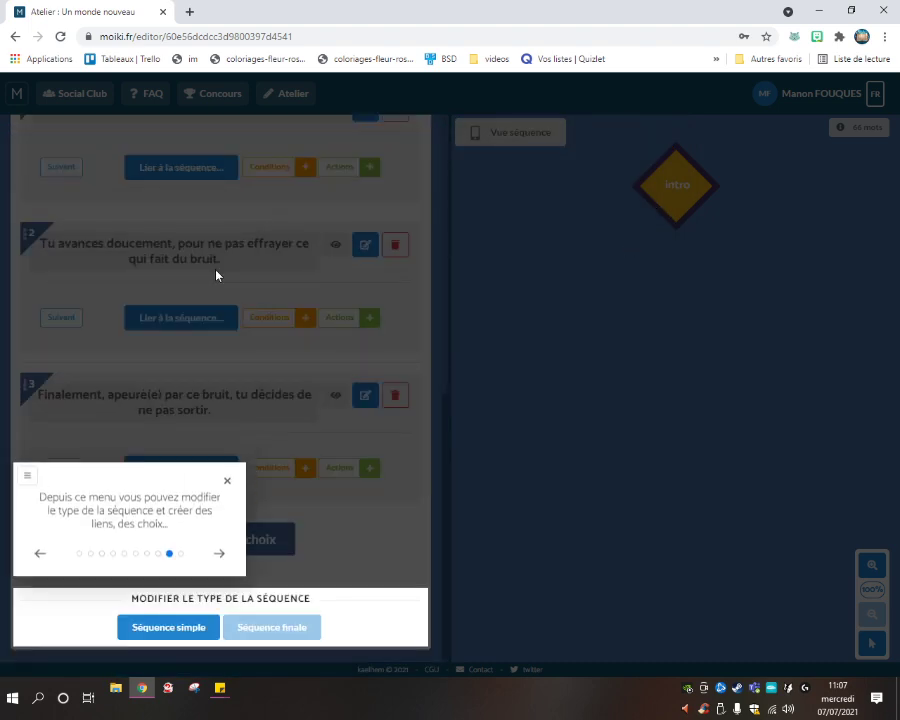
{"action": "left_click", "coordinate": [219, 560]}
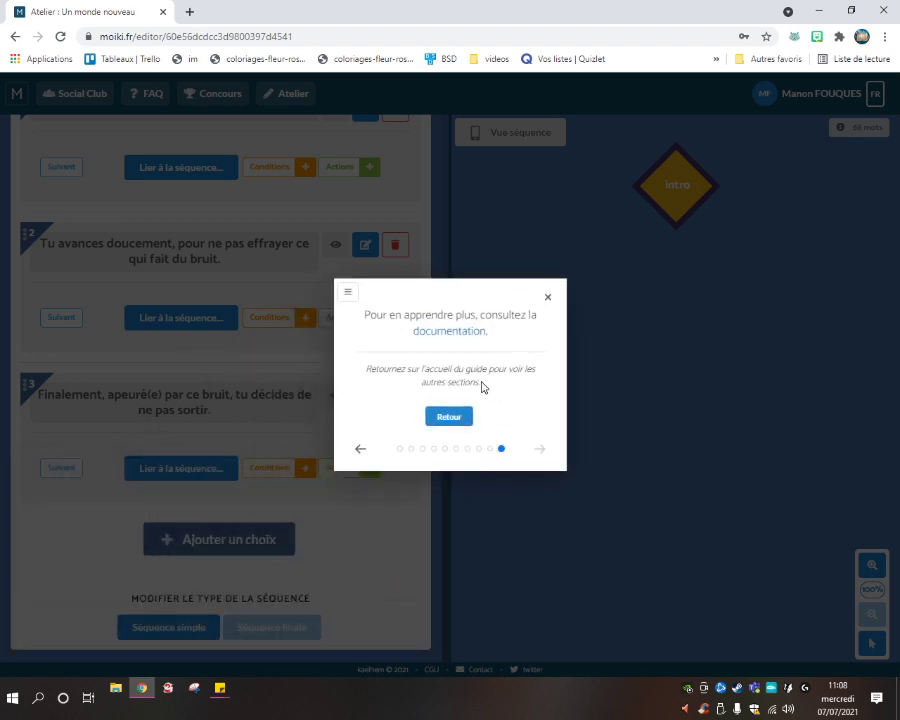
{"action": "left_click", "coordinate": [547, 297]}
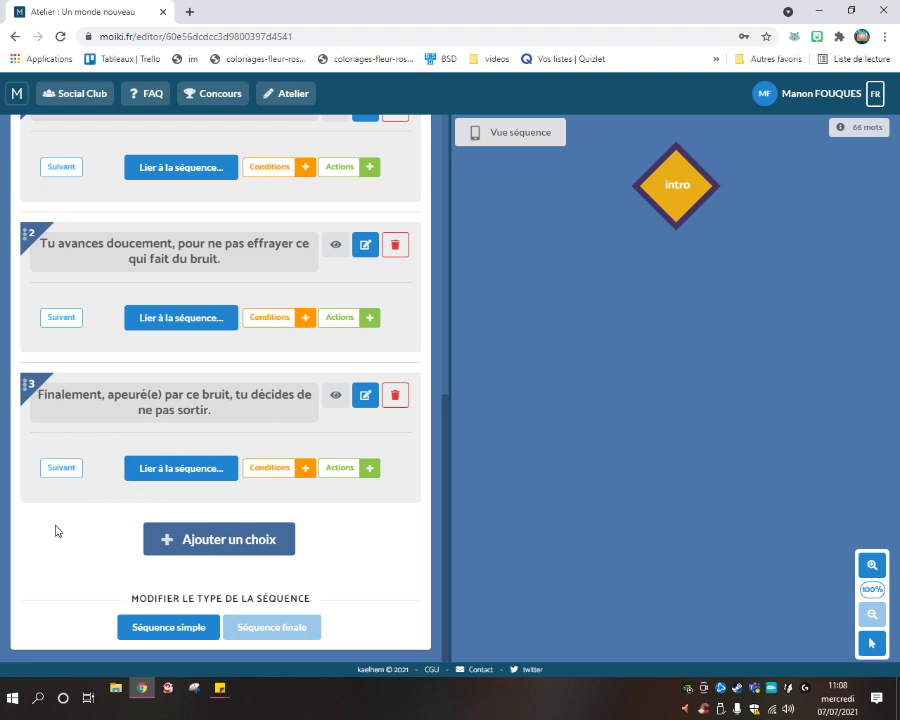
{"action": "left_click", "coordinate": [180, 630]}
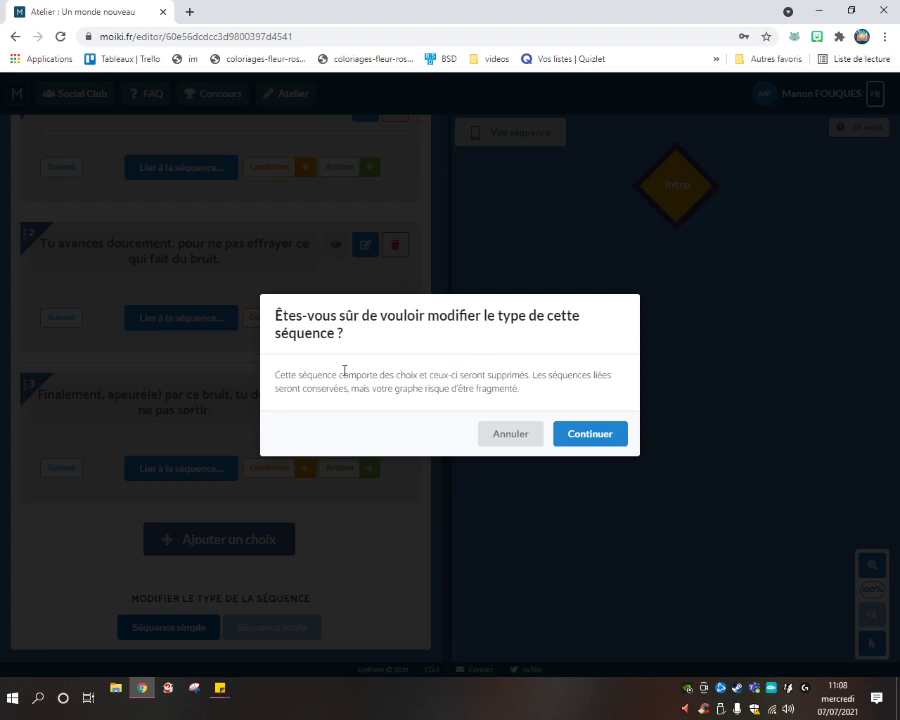
{"action": "left_click", "coordinate": [500, 434]}
{"action": "scroll", "coordinate": [282, 440], "scroll_direction": "up", "scroll_amount": 5}
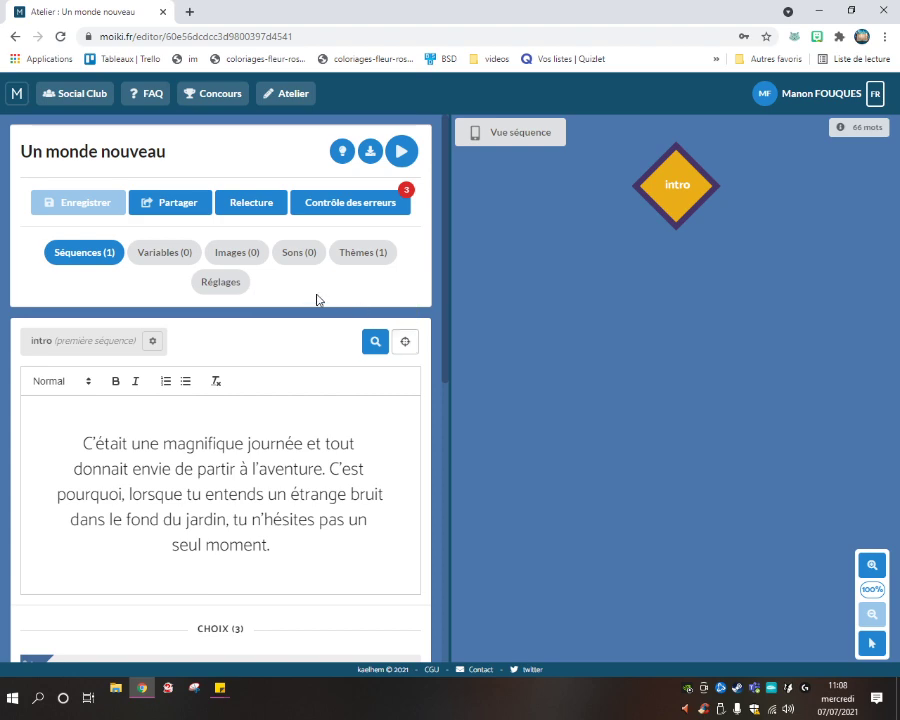
{"action": "left_click", "coordinate": [349, 202]}
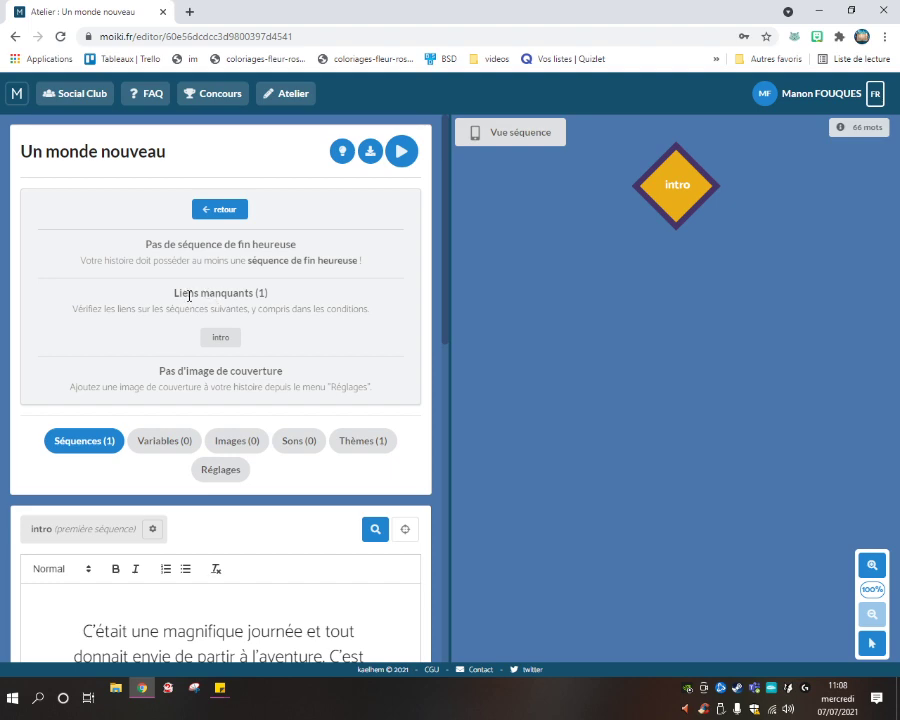
{"action": "left_click", "coordinate": [219, 210]}
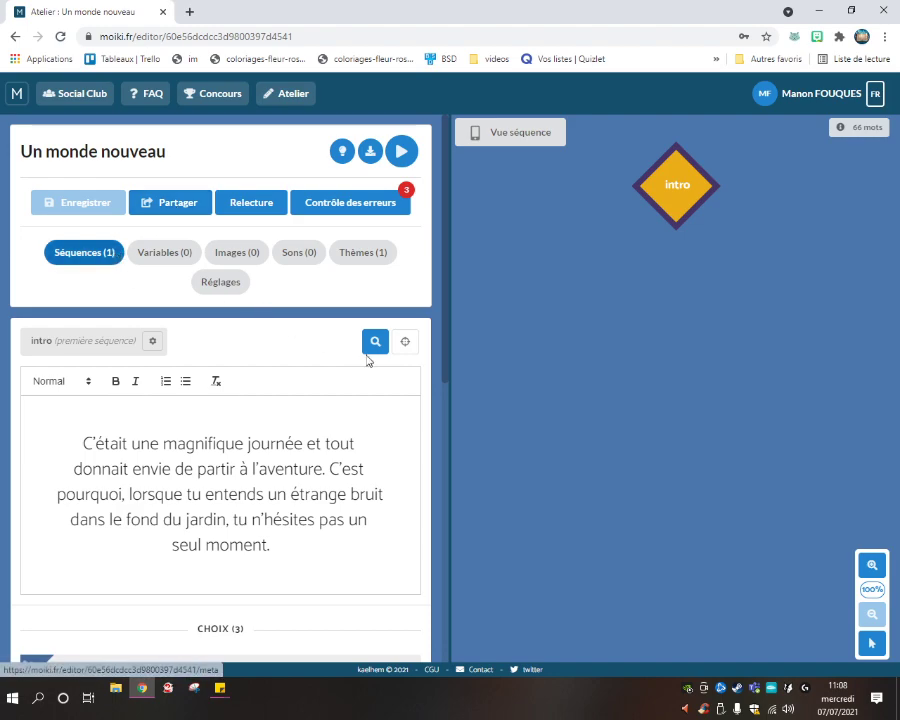
{"action": "scroll", "coordinate": [181, 354], "scroll_direction": "down", "scroll_amount": 3}
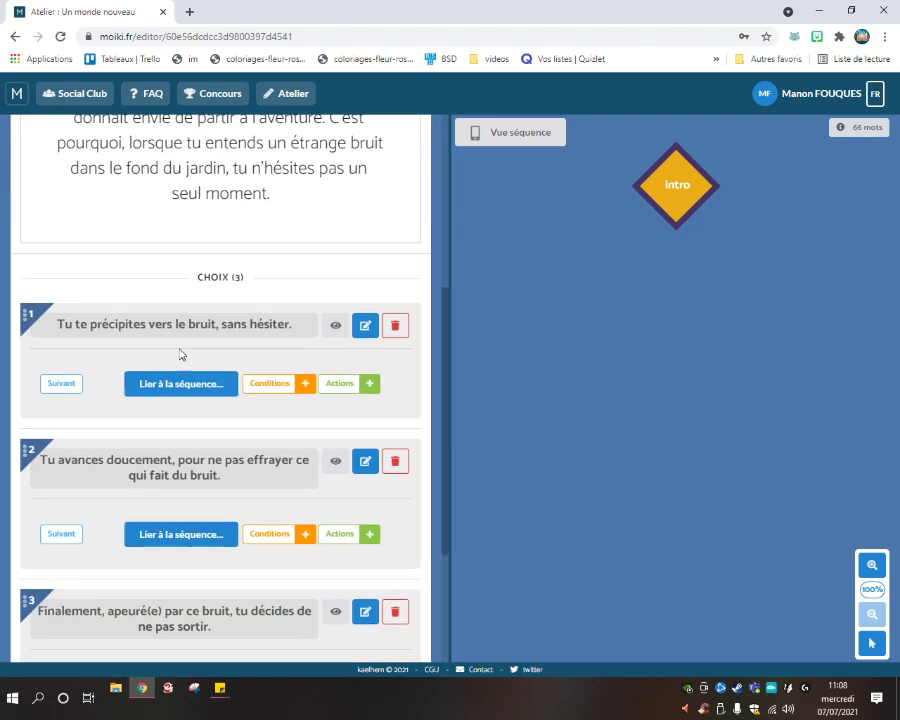
{"action": "scroll", "coordinate": [195, 320], "scroll_direction": "down", "scroll_amount": 2}
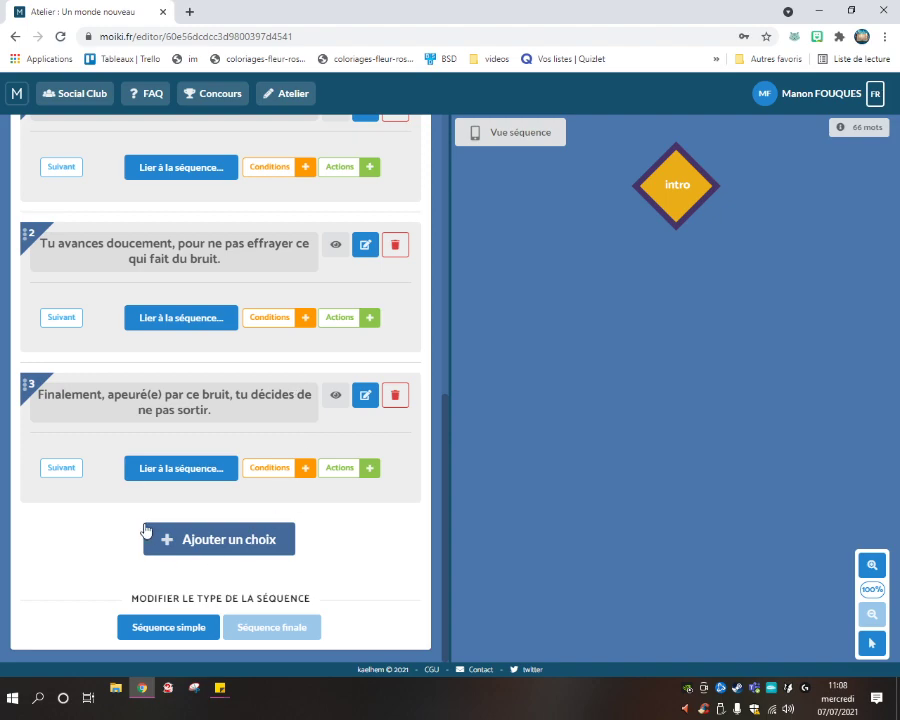
{"action": "scroll", "coordinate": [300, 530], "scroll_direction": "up", "scroll_amount": 2}
{"action": "scroll", "coordinate": [322, 530], "scroll_direction": "up", "scroll_amount": 3}
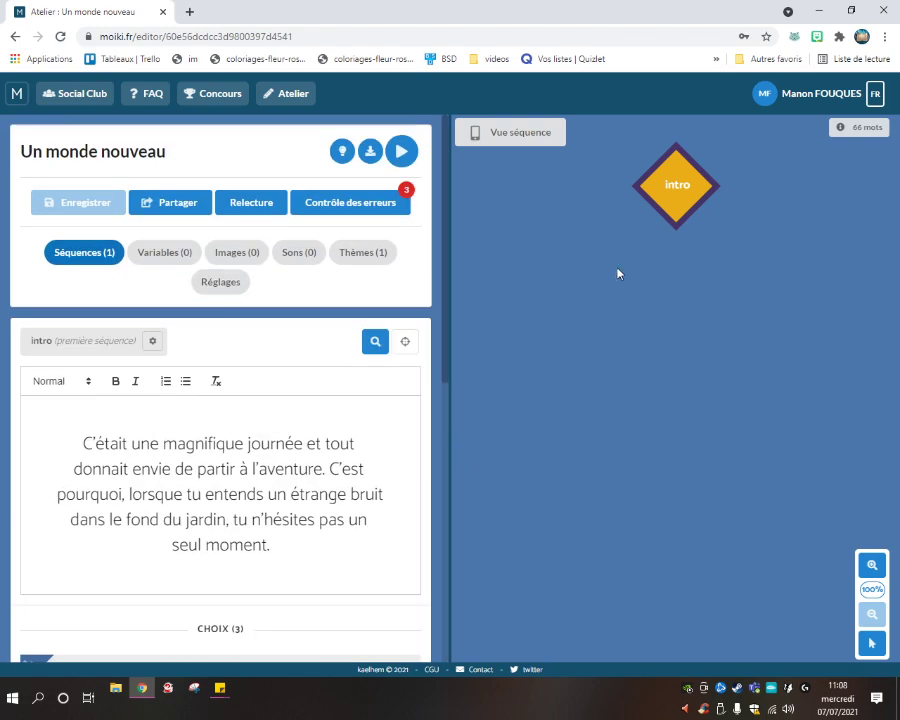
Preview the intro sequence on a phone and try its first choice.
{"action": "left_click", "coordinate": [510, 138]}
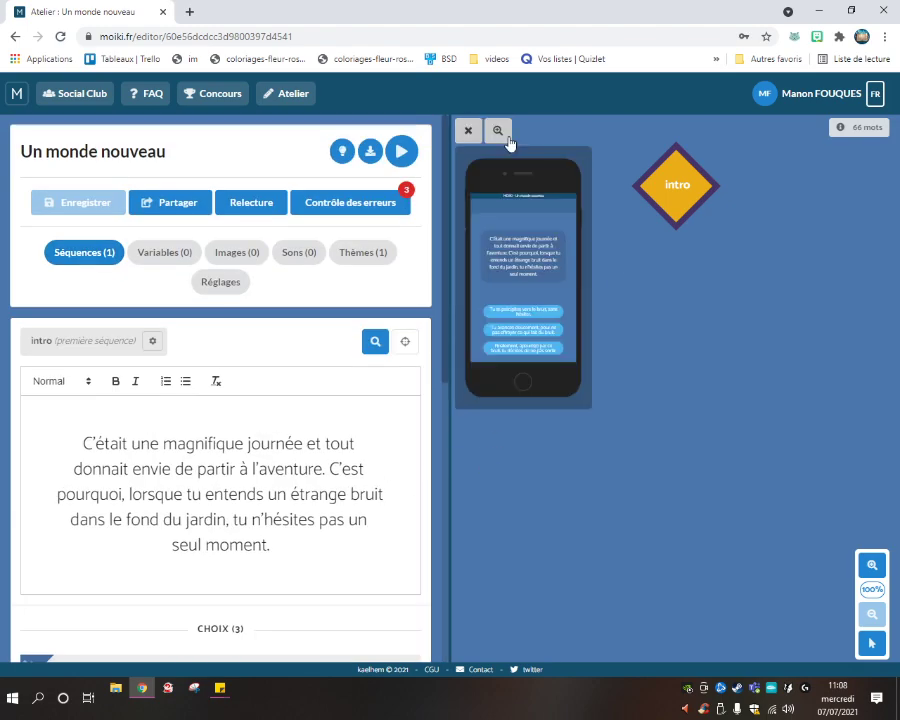
{"action": "left_click", "coordinate": [521, 313]}
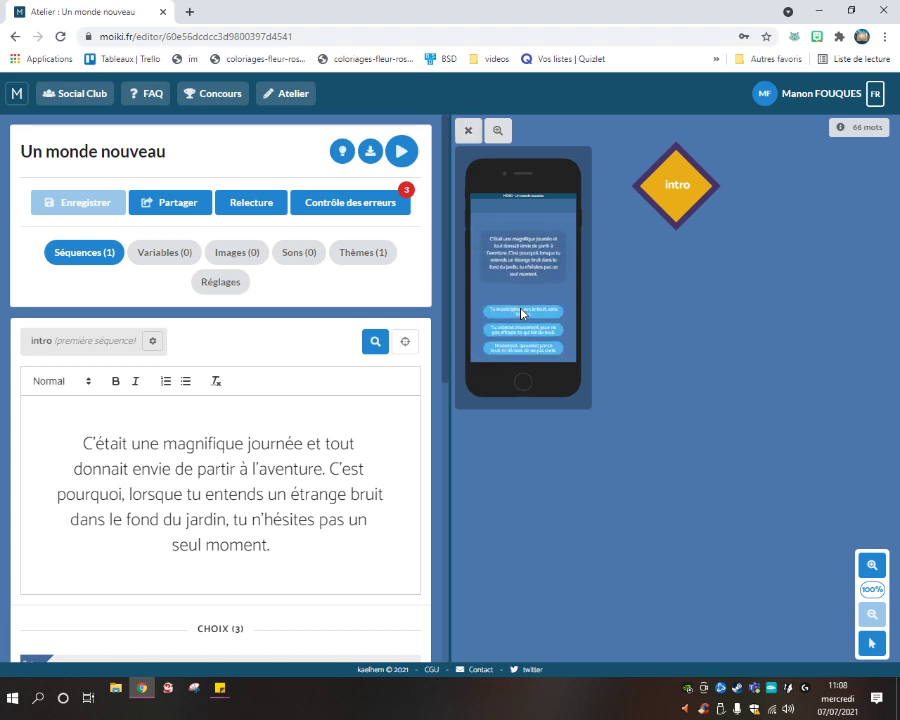
{"action": "left_click", "coordinate": [522, 314]}
{"action": "double_click", "coordinate": [671, 181]}
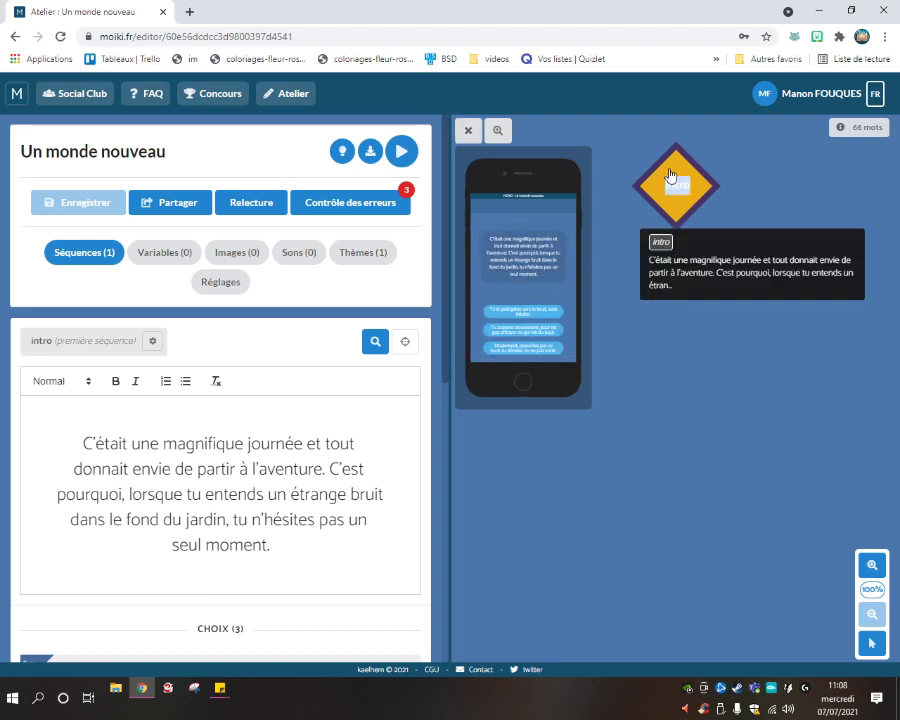
{"action": "left_click", "coordinate": [619, 251]}
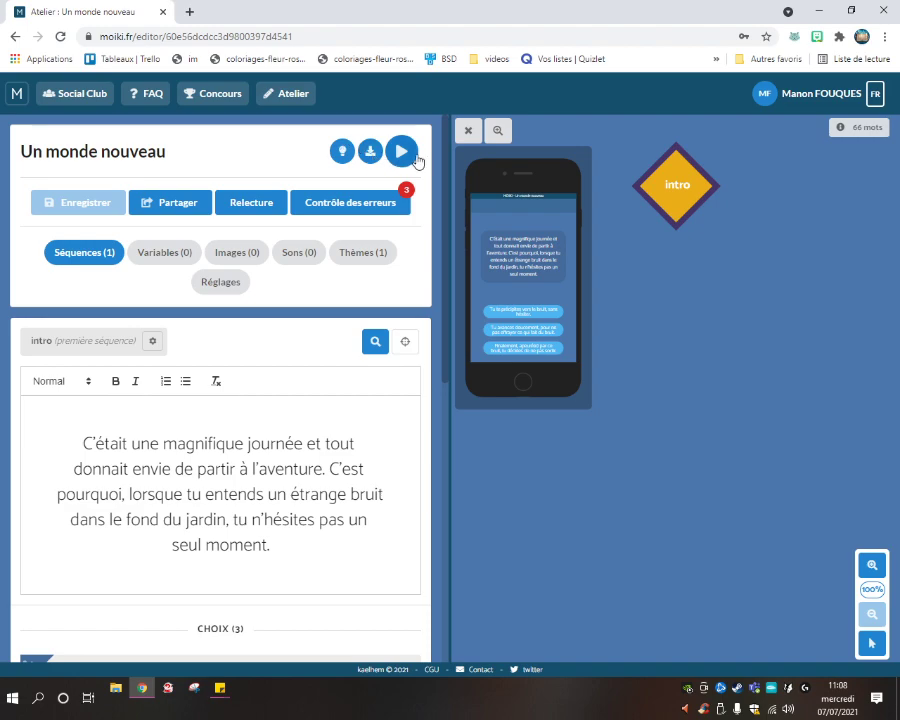
Play the whole story in preview, trying the first choice, then close it.
{"action": "left_click", "coordinate": [414, 157]}
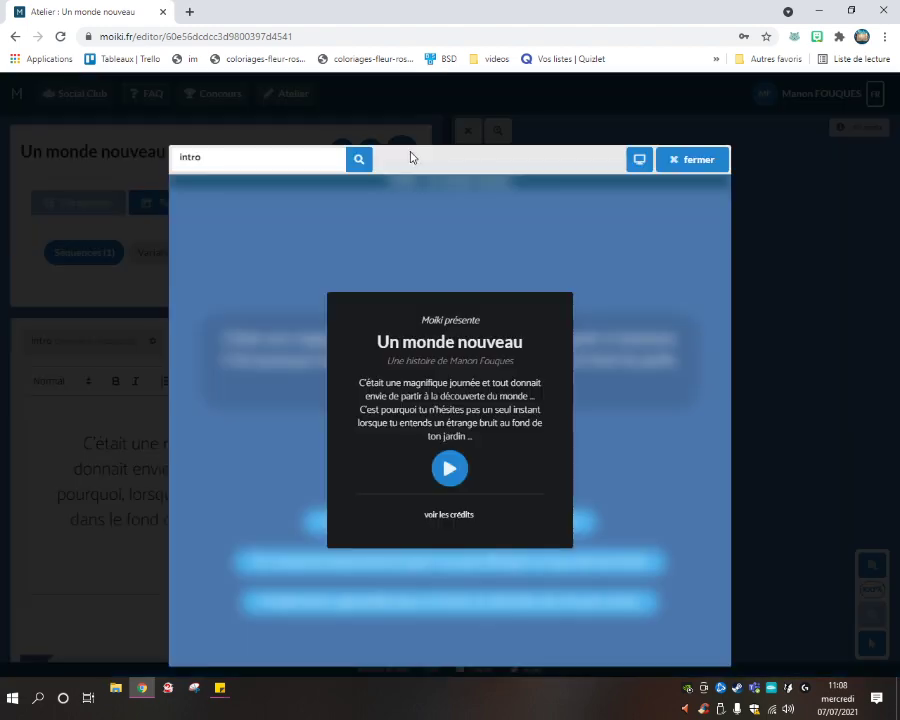
{"action": "left_click", "coordinate": [460, 469]}
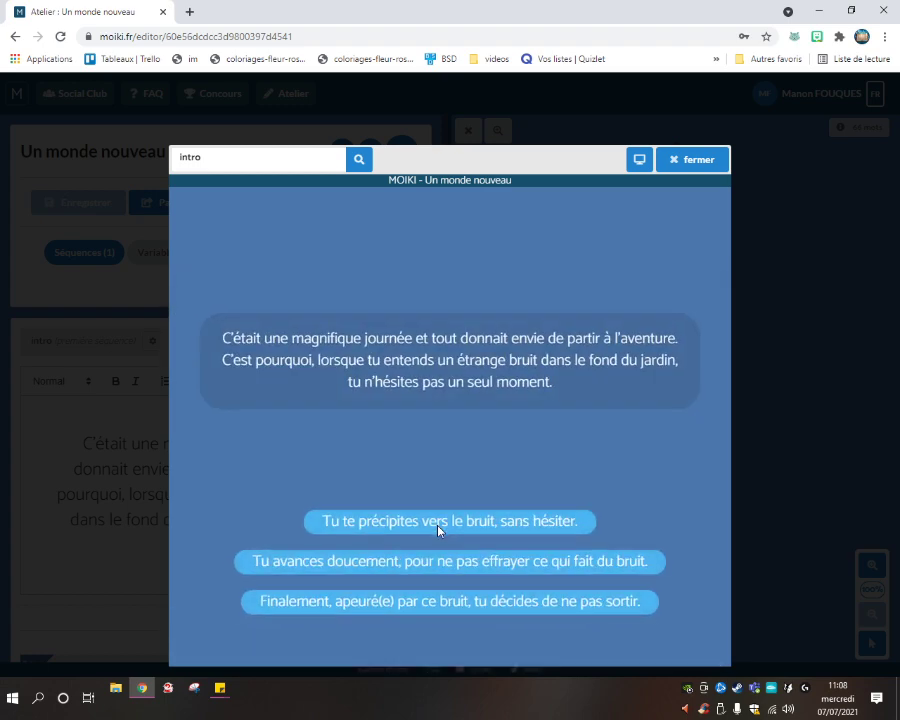
{"action": "left_click", "coordinate": [440, 523]}
{"action": "left_click", "coordinate": [664, 166]}
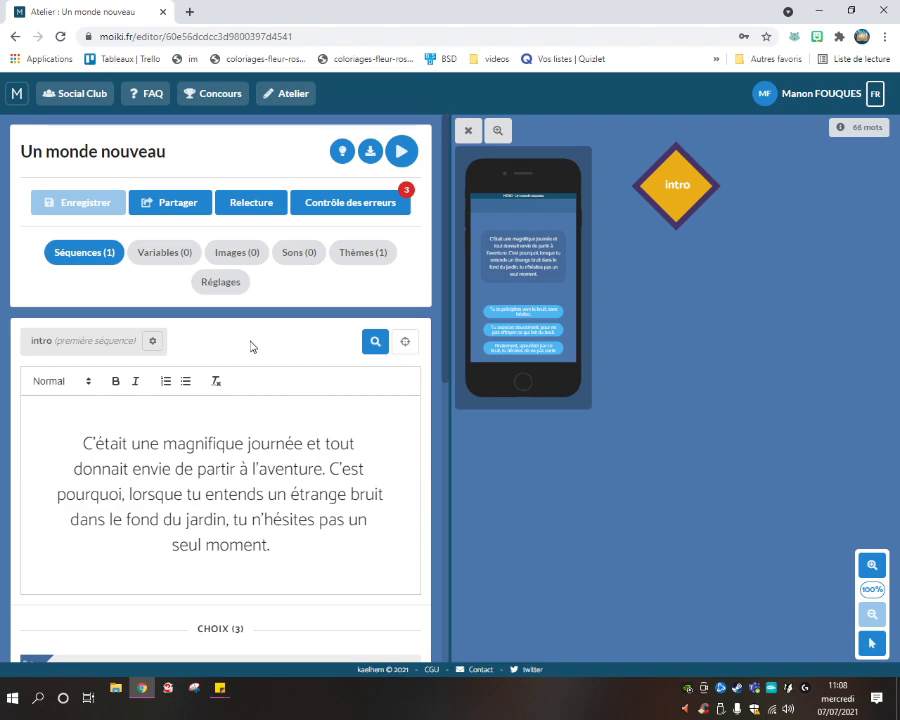
Add a root sequence ahead of intro via 'Ajouter une séquence racine', then reopen intro.
{"action": "scroll", "coordinate": [277, 350], "scroll_direction": "down", "scroll_amount": 4}
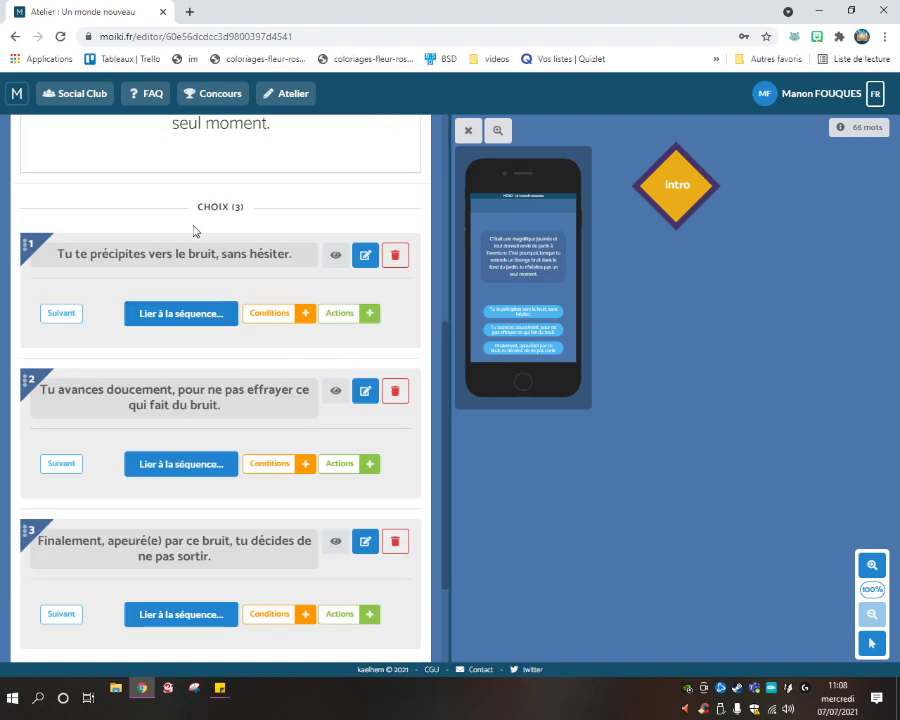
{"action": "scroll", "coordinate": [117, 271], "scroll_direction": "down", "scroll_amount": 3}
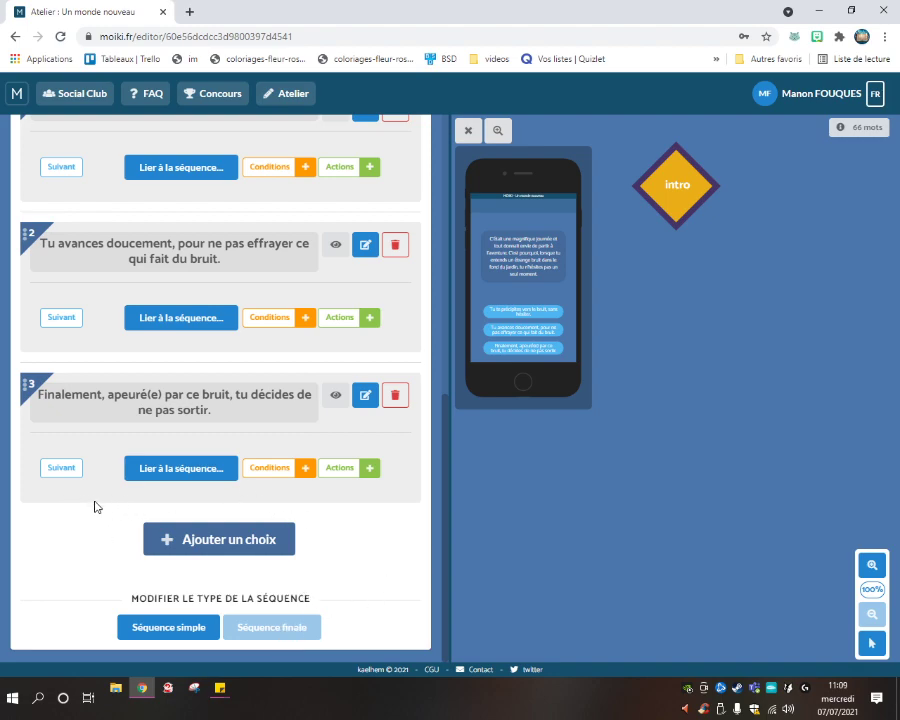
{"action": "scroll", "coordinate": [96, 502], "scroll_direction": "up", "scroll_amount": 10}
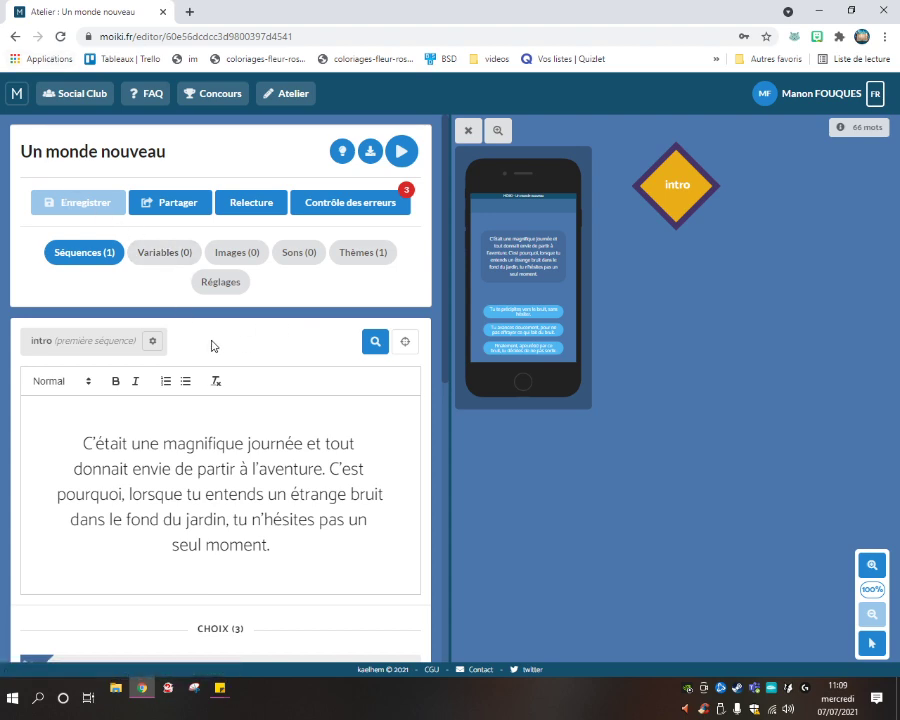
{"action": "left_click", "coordinate": [149, 341]}
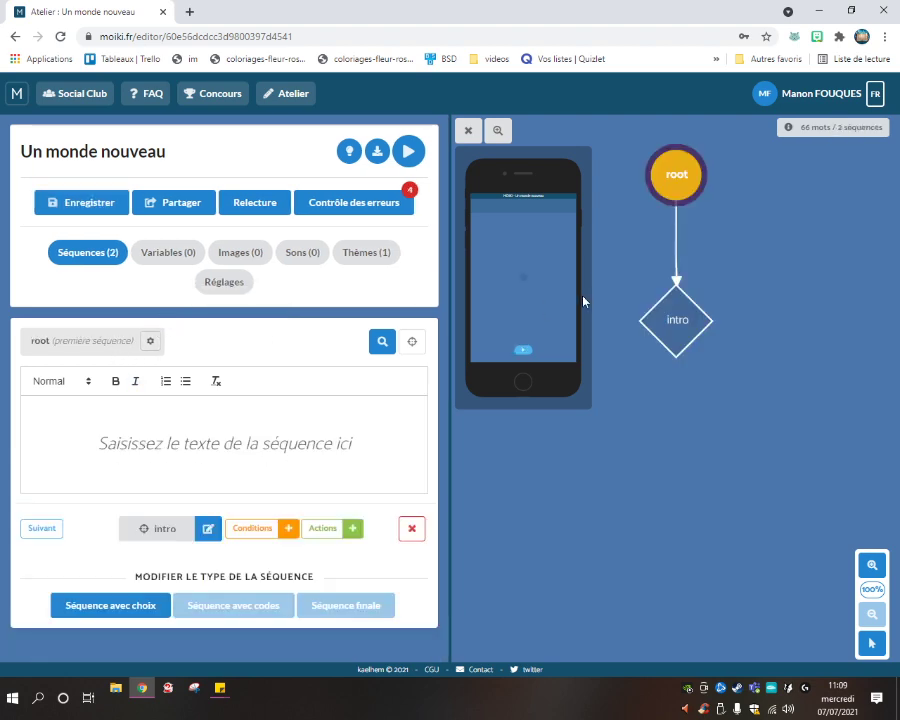
{"action": "left_click_drag", "start_coordinate": [662, 183], "coordinate": [618, 300]}
{"action": "left_click", "coordinate": [682, 350]}
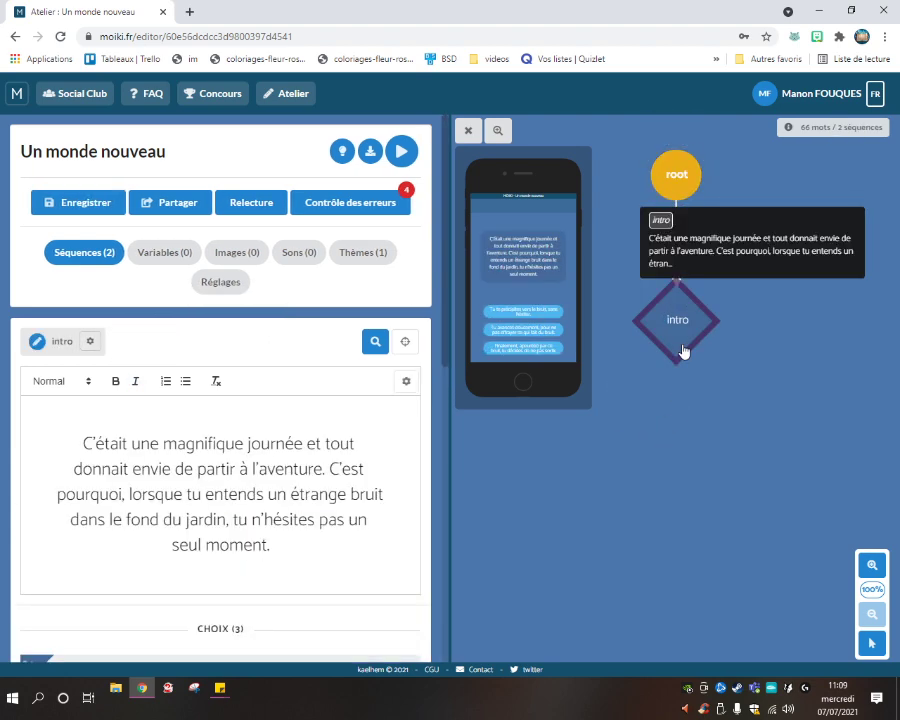
Delete root's link to the intro sequence and confirm with Continuer.
{"action": "left_click", "coordinate": [670, 170]}
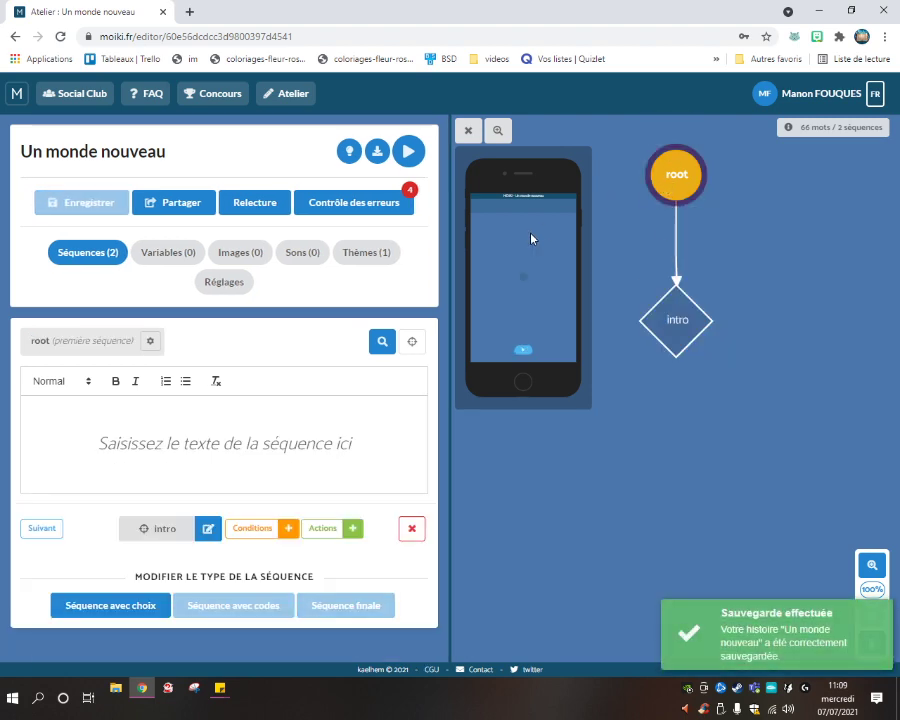
{"action": "left_click", "coordinate": [653, 327]}
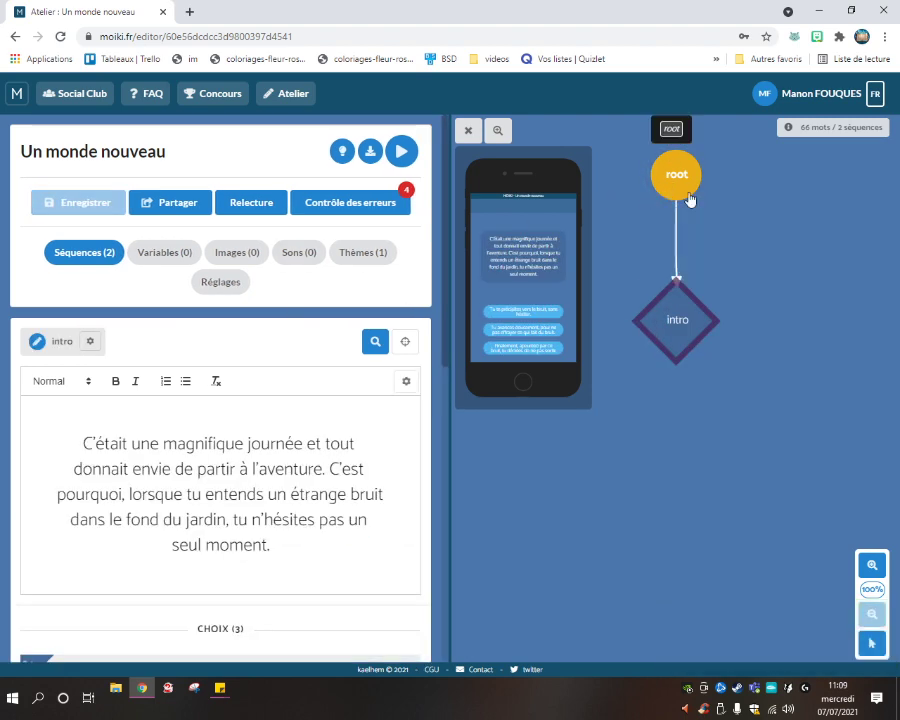
{"action": "left_click", "coordinate": [672, 170]}
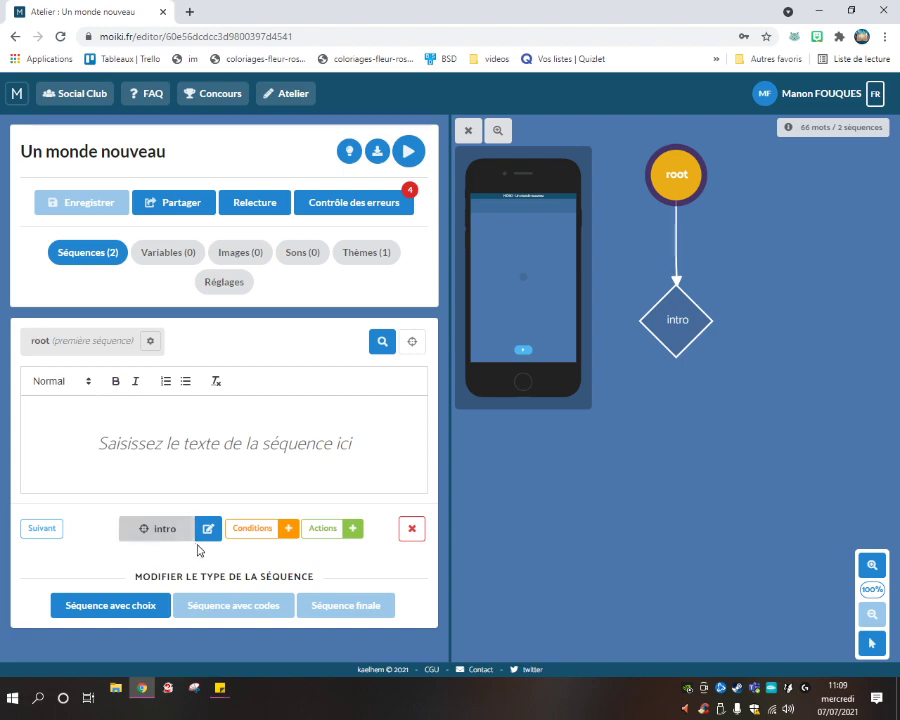
{"action": "left_click", "coordinate": [413, 533]}
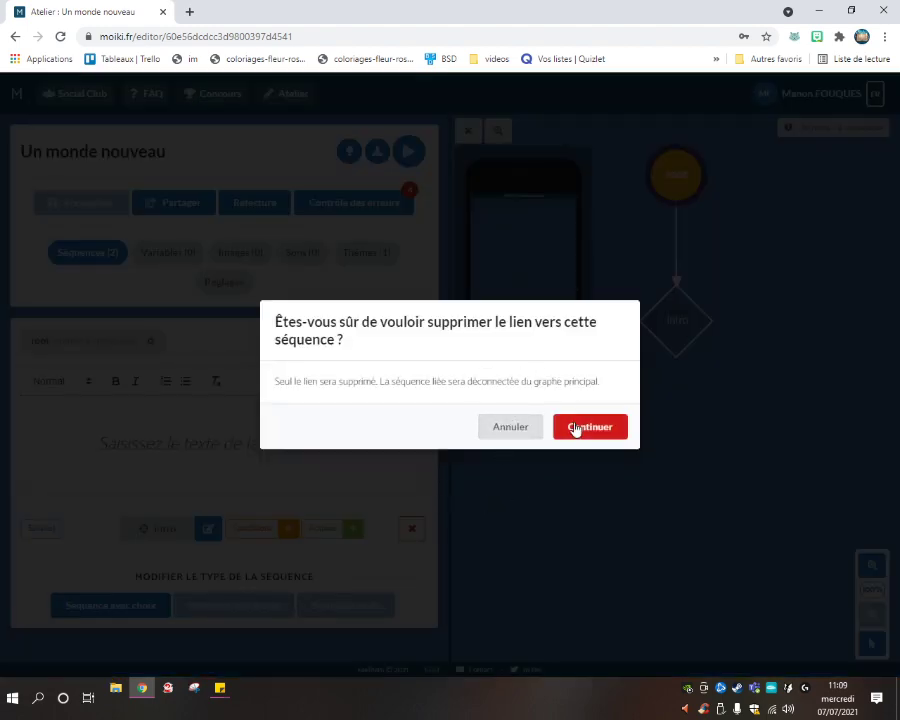
{"action": "left_click", "coordinate": [576, 427]}
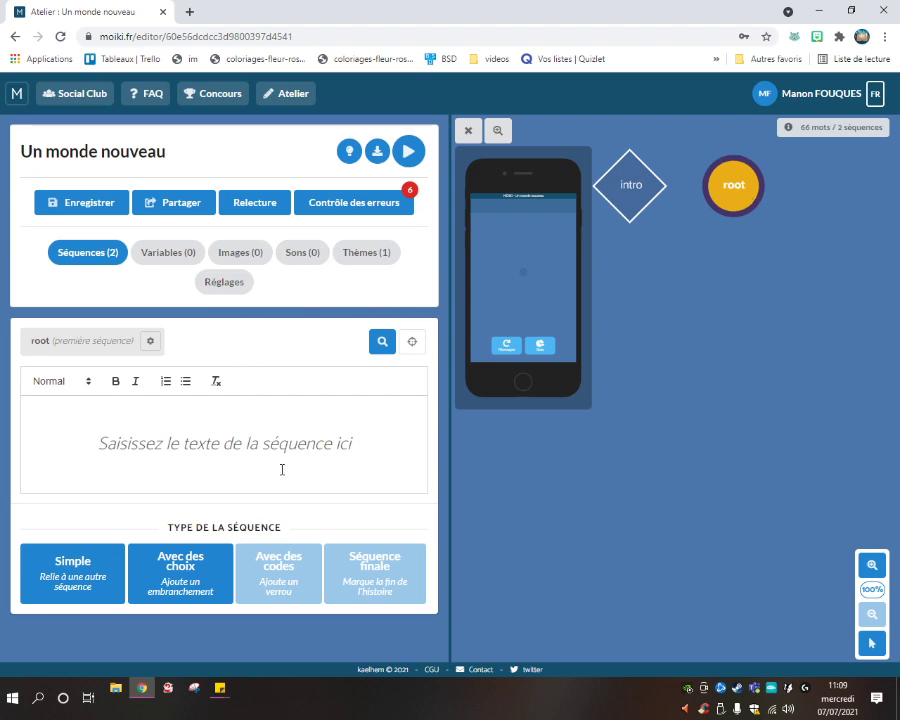
Save the story, then check the intro and root sequences in the diagram.
{"action": "key", "text": "ctrl+s"}
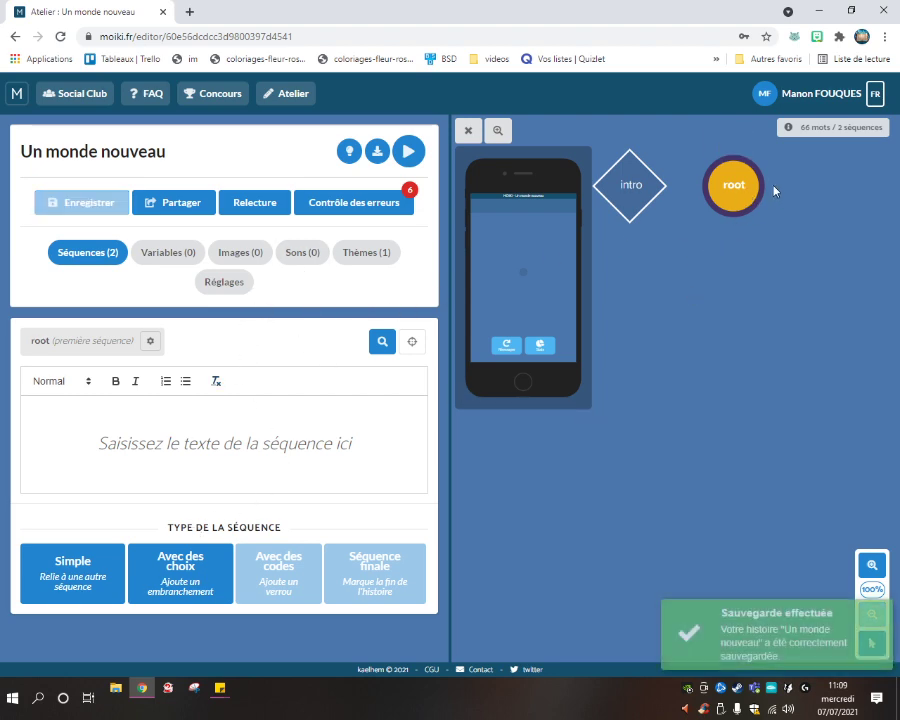
{"action": "left_click", "coordinate": [628, 190]}
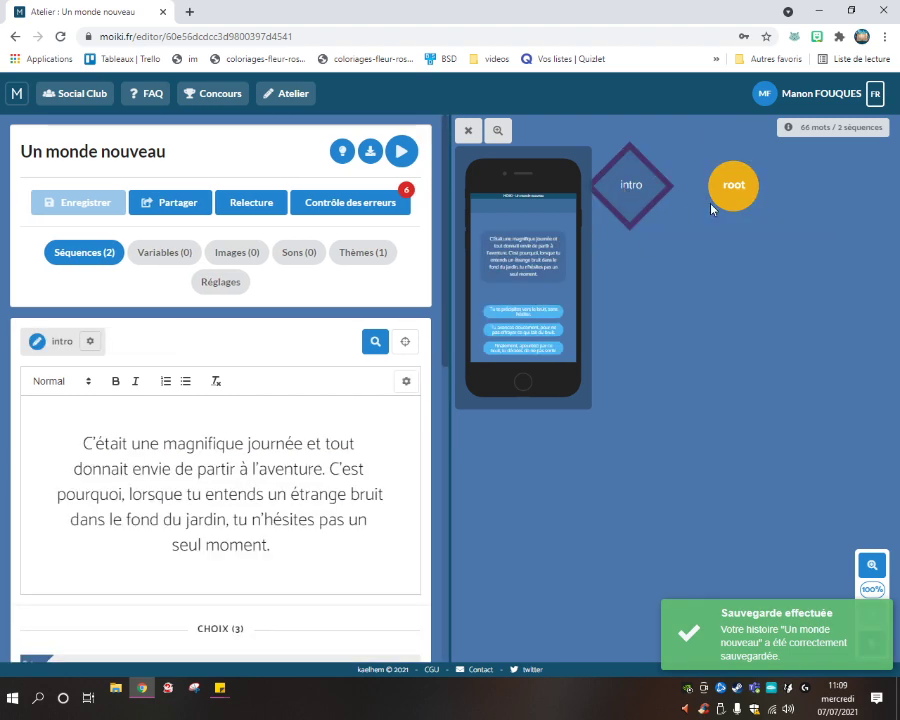
{"action": "left_click", "coordinate": [725, 203]}
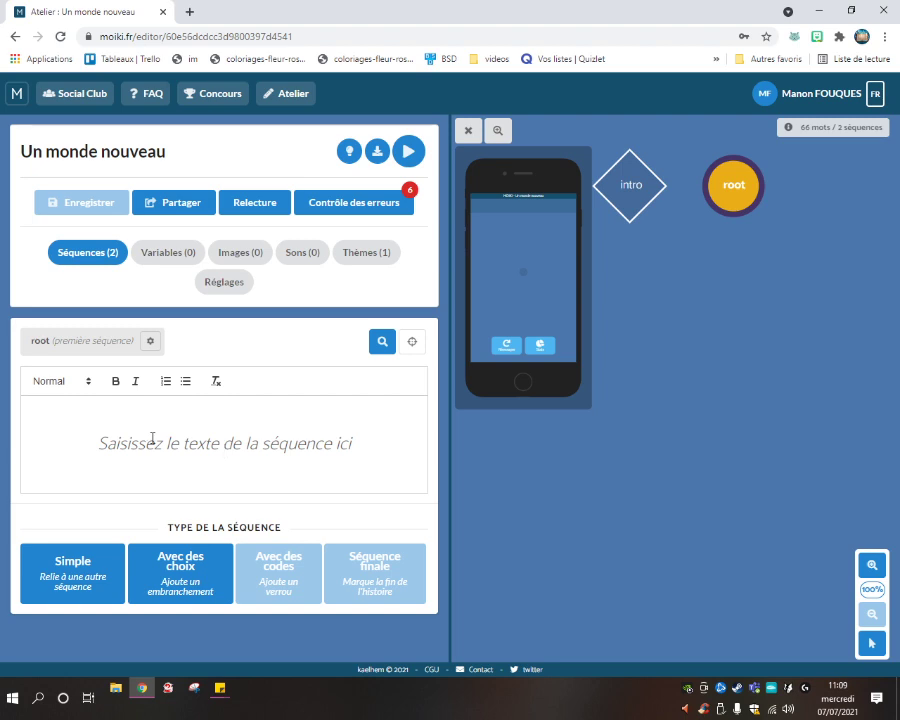
{"action": "left_click", "coordinate": [634, 194]}
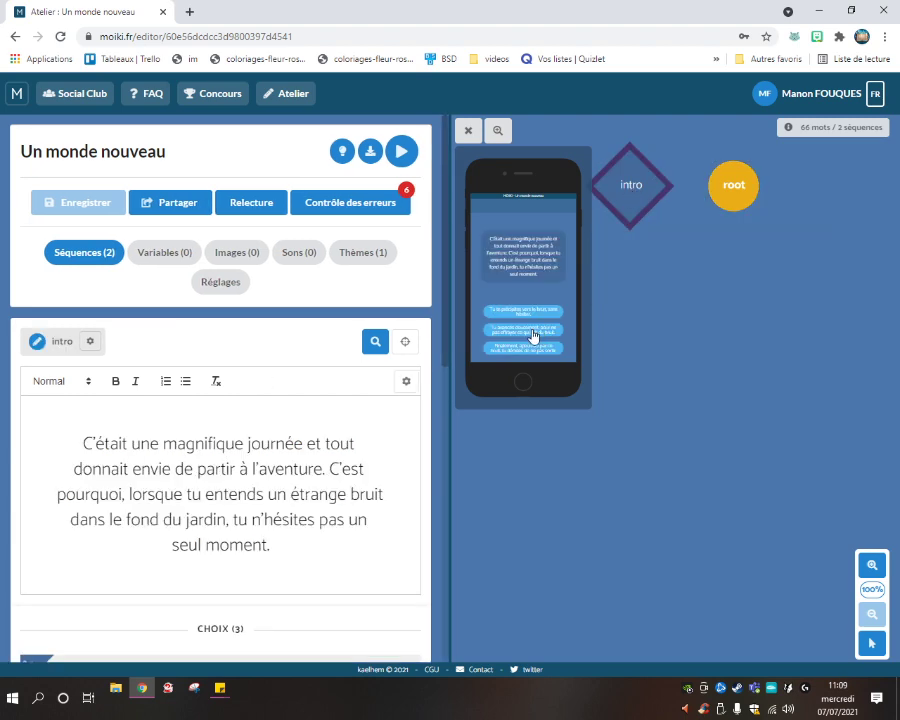
{"action": "left_click", "coordinate": [740, 198]}
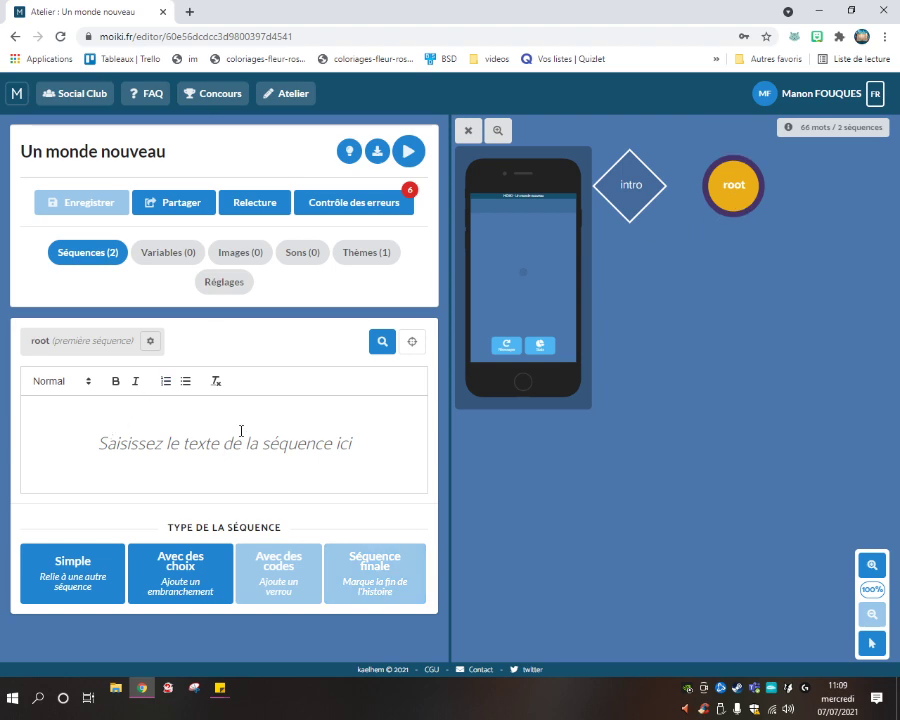
Type 'Alors que tu t'approches rapidement, tu vois une forme blanche s'éloigner précipitamment' into root.
{"action": "type", "text": "Alors q"}
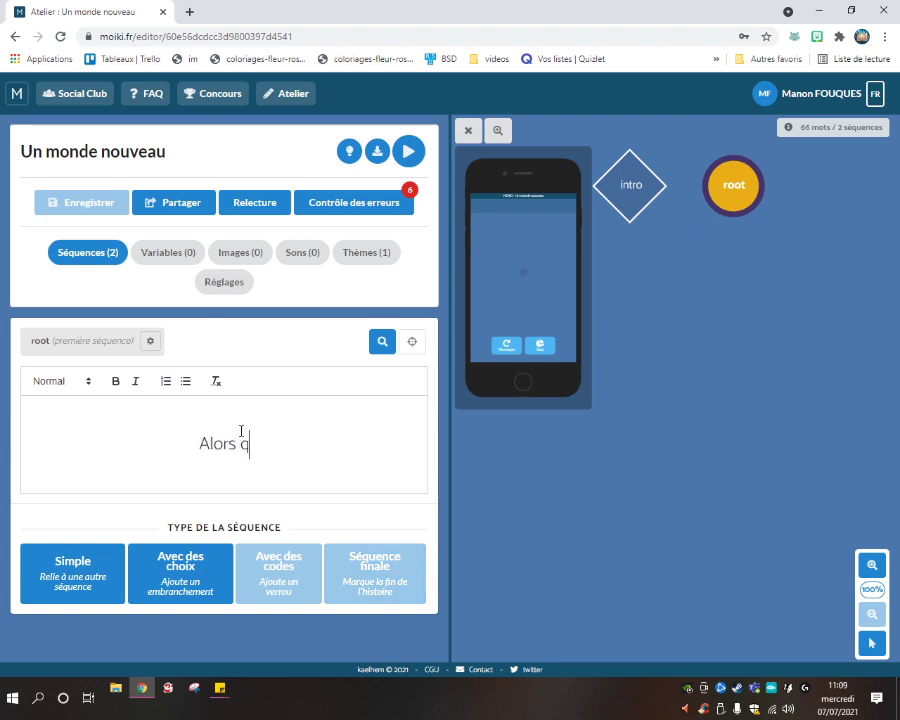
{"action": "type", "text": "ue tu t'apro"}
{"action": "key", "text": "BackSpace"}
{"action": "key", "text": "BackSpace"}
{"action": "type", "text": "proches"}
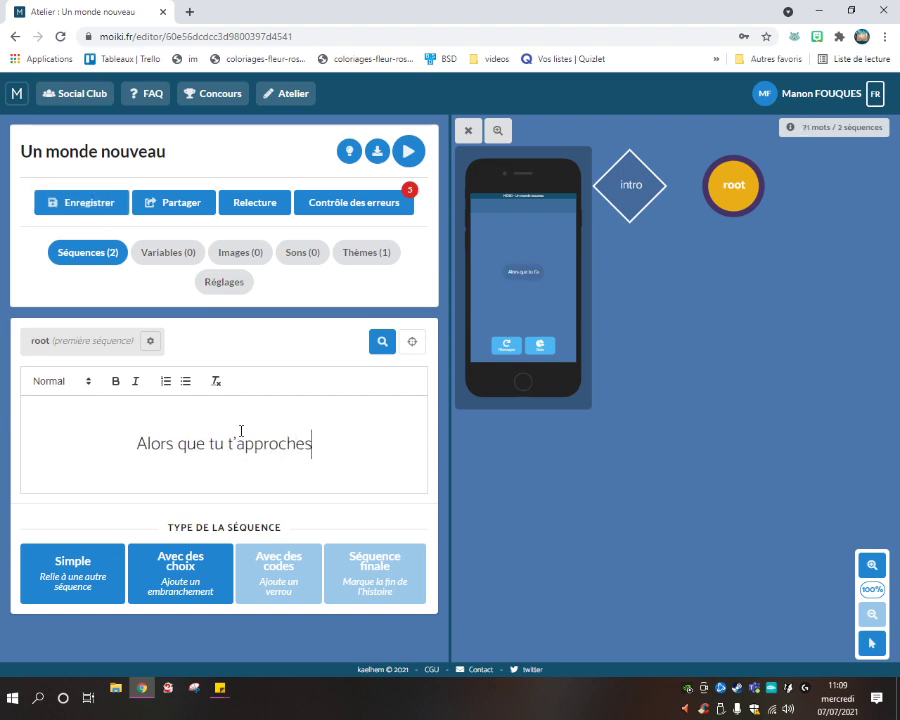
{"action": "type", "text": " rapidement, "}
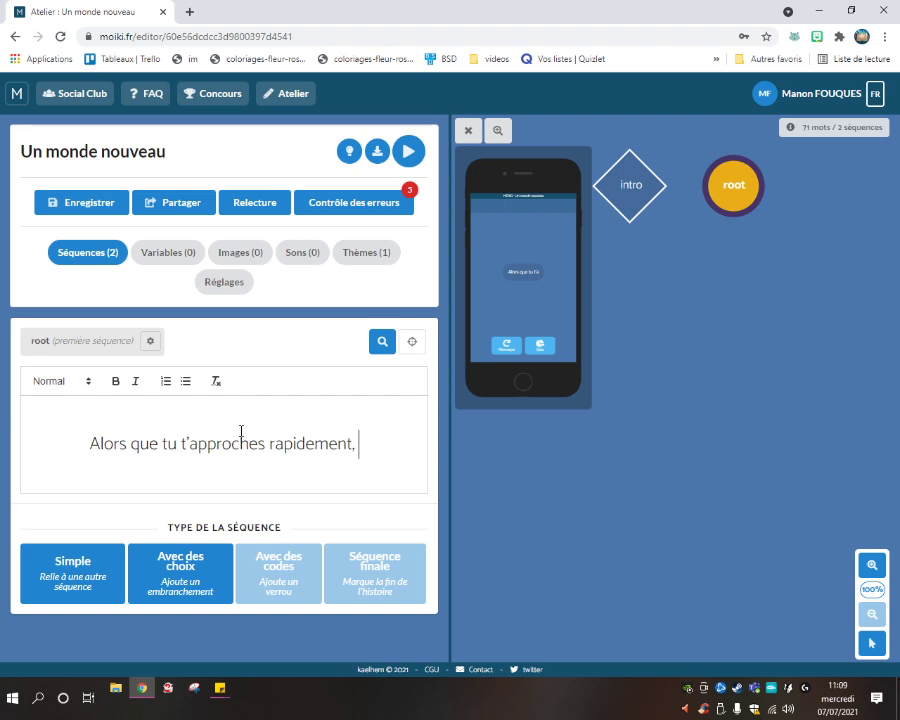
{"action": "type", "text": "tu vois"}
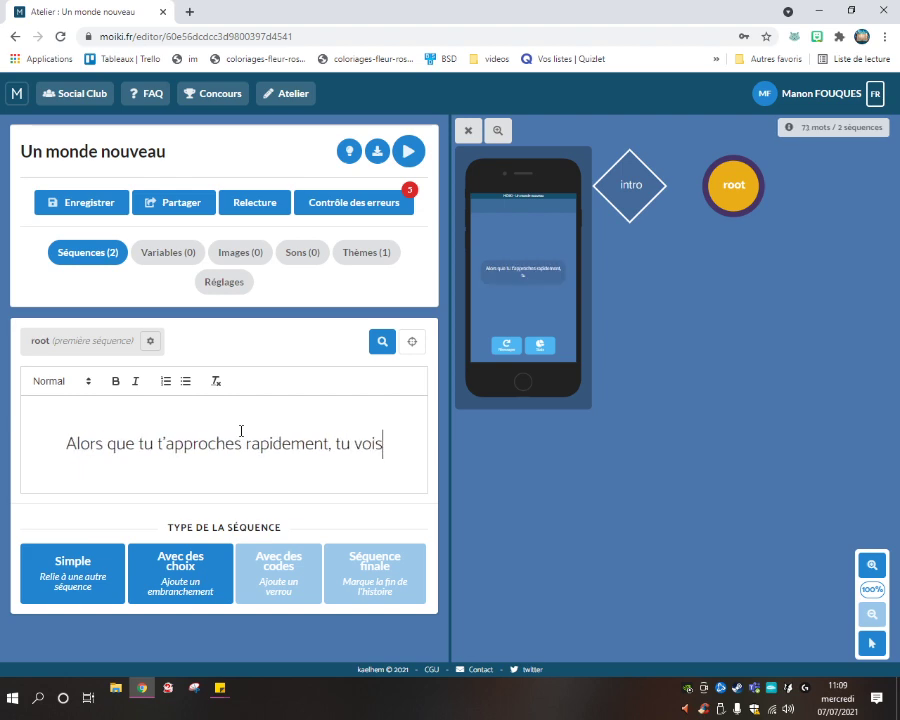
{"action": "type", "text": " une forme"}
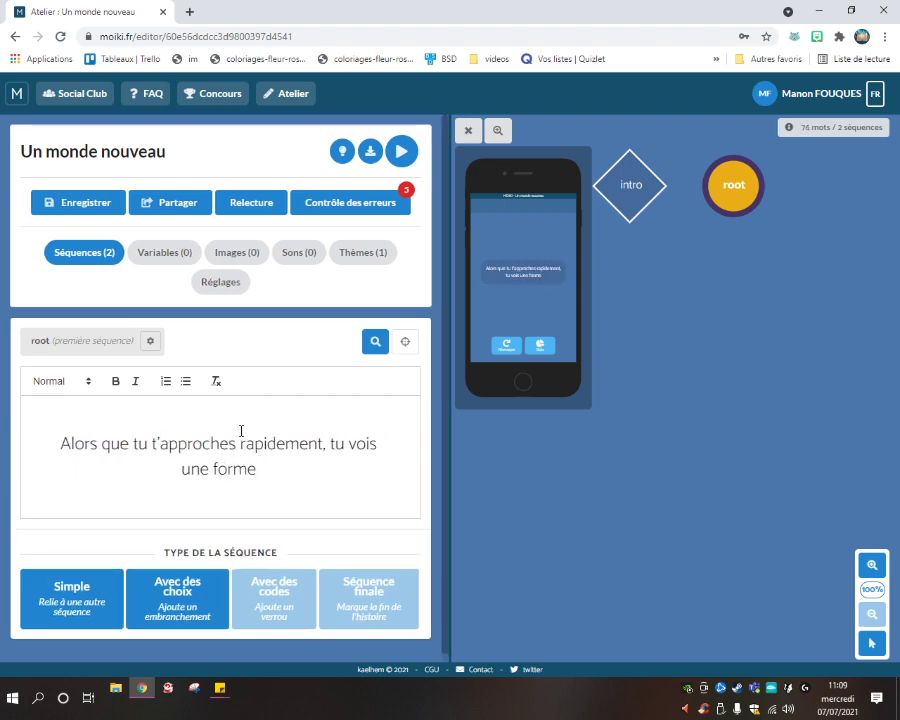
{"action": "type", "text": " blanch e"}
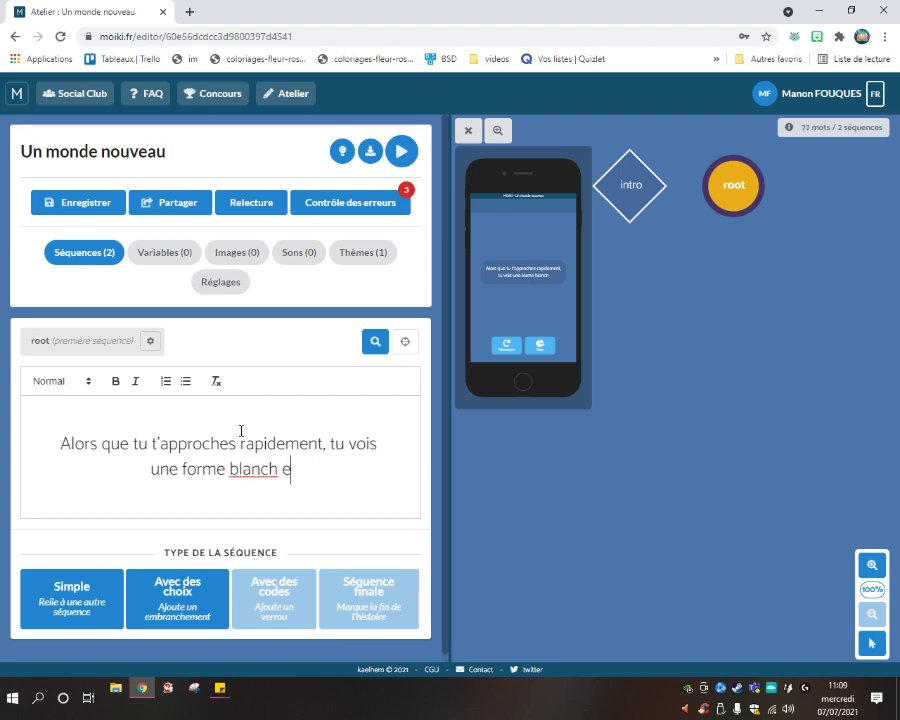
{"action": "key", "text": "BackSpace"}
{"action": "key", "text": "BackSpace"}
{"action": "type", "text": "e "}
{"action": "type", "text": "s'éloigner"}
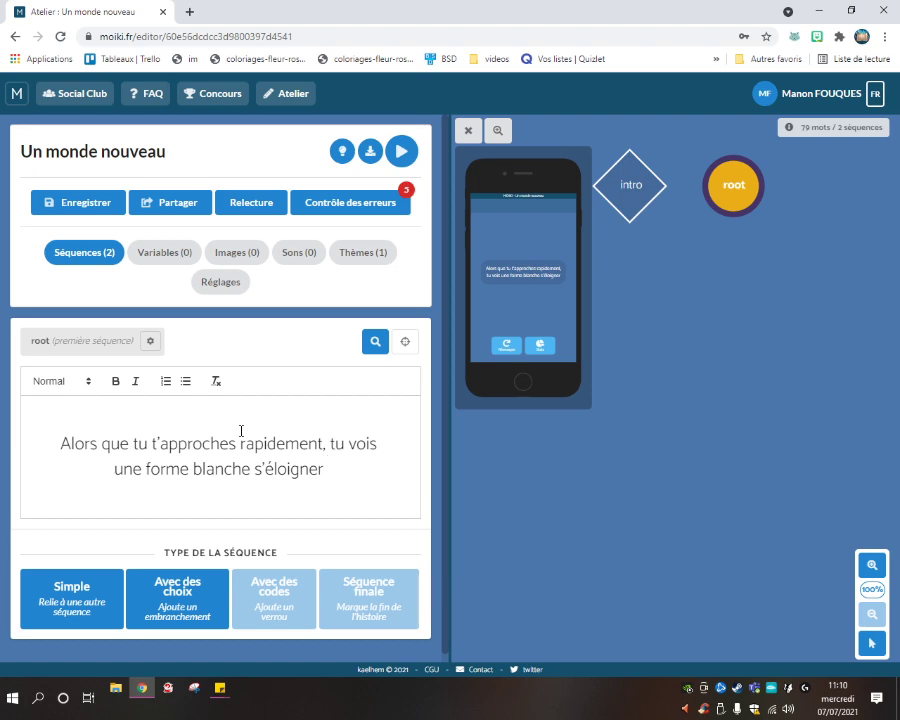
{"action": "type", "text": "précip"}
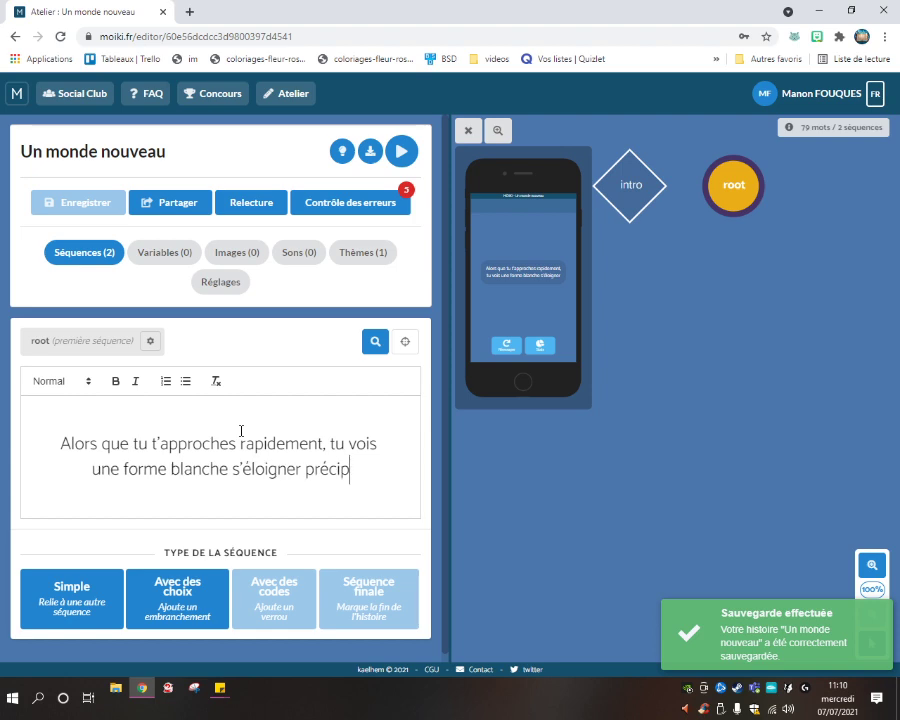
{"action": "type", "text": "itemme"}
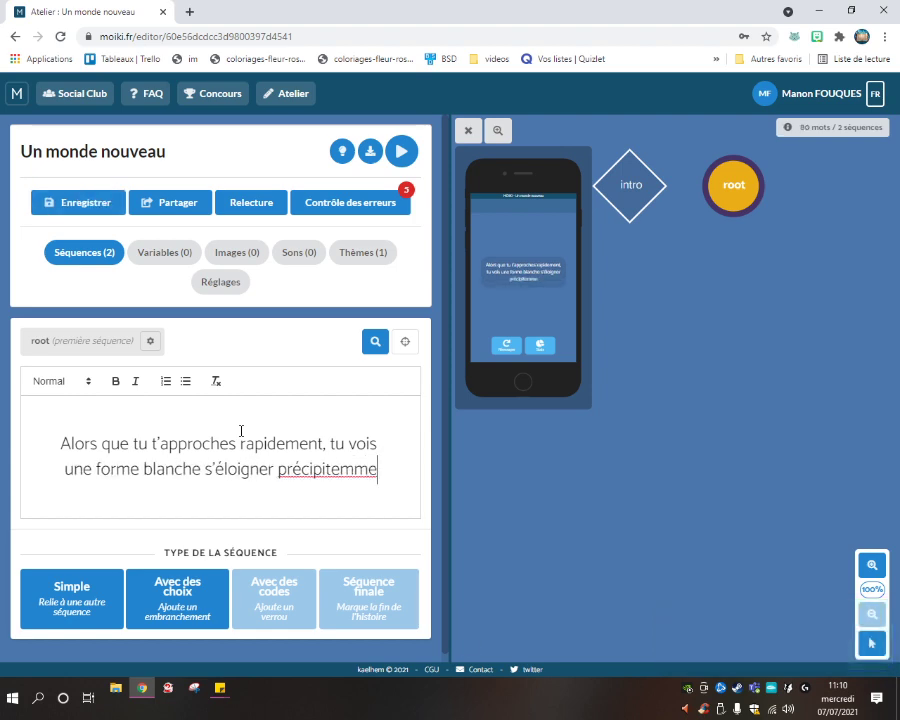
{"action": "type", "text": "nt"}
{"action": "key", "text": "BackSpace"}
{"action": "type", "text": "nt"}
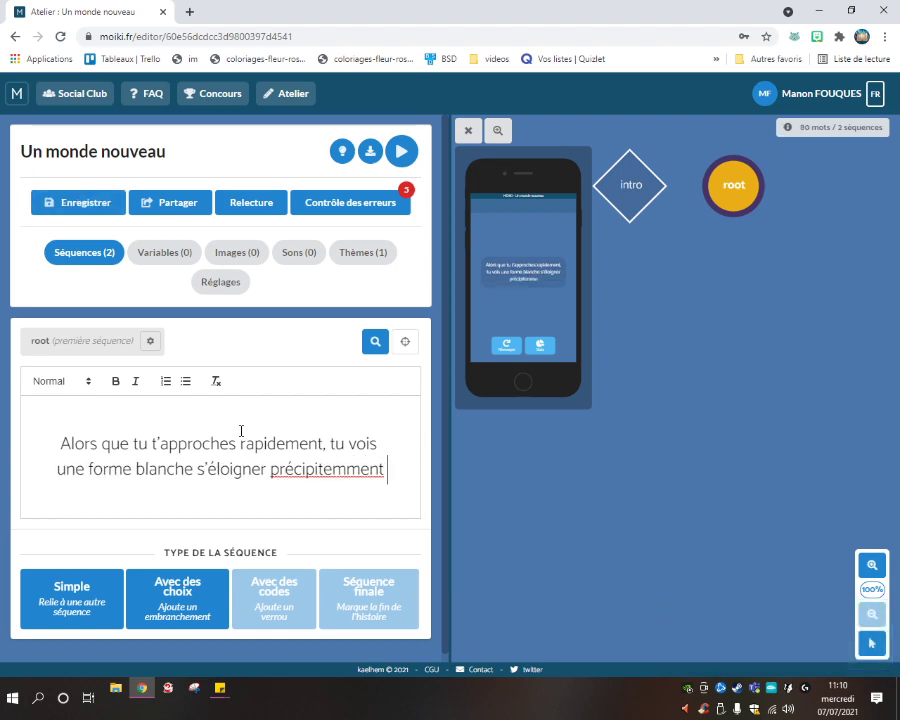
{"action": "right_click", "coordinate": [325, 469]}
{"action": "left_click", "coordinate": [342, 475]}
Finish root's text with '. Tu vois alors par terre un étrange flacon.' and save.
{"action": "type", "text": "."}
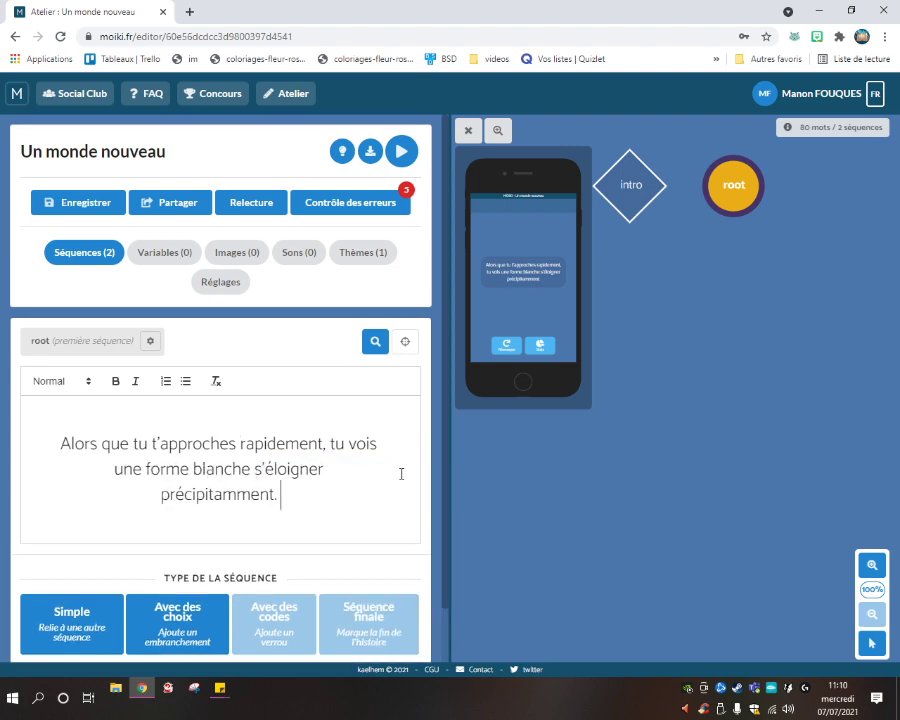
{"action": "type", "text": " Tu"}
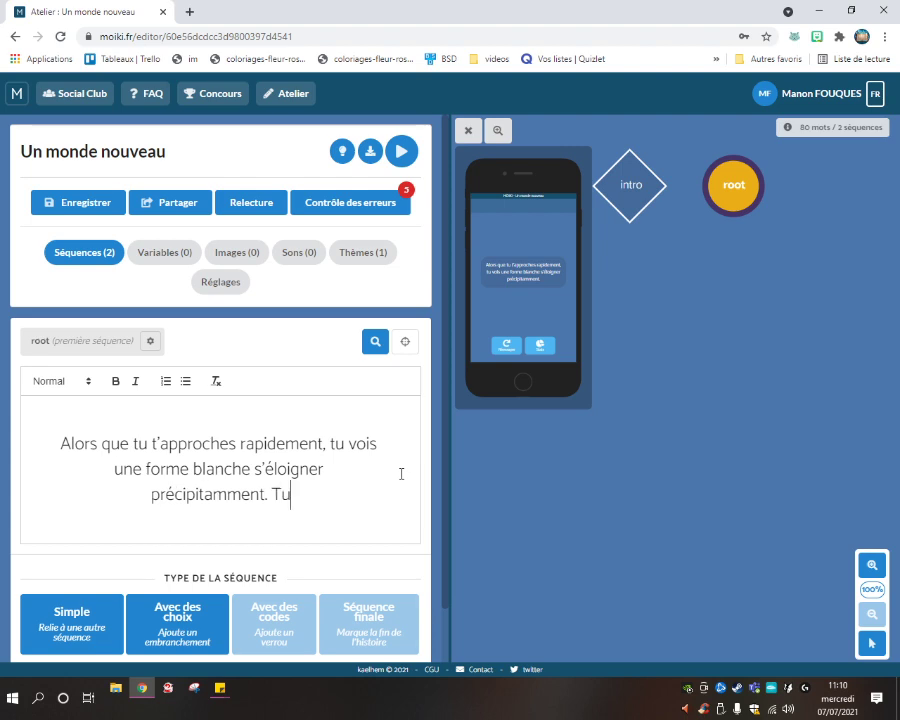
{"action": "type", "text": " vois alors par terre"}
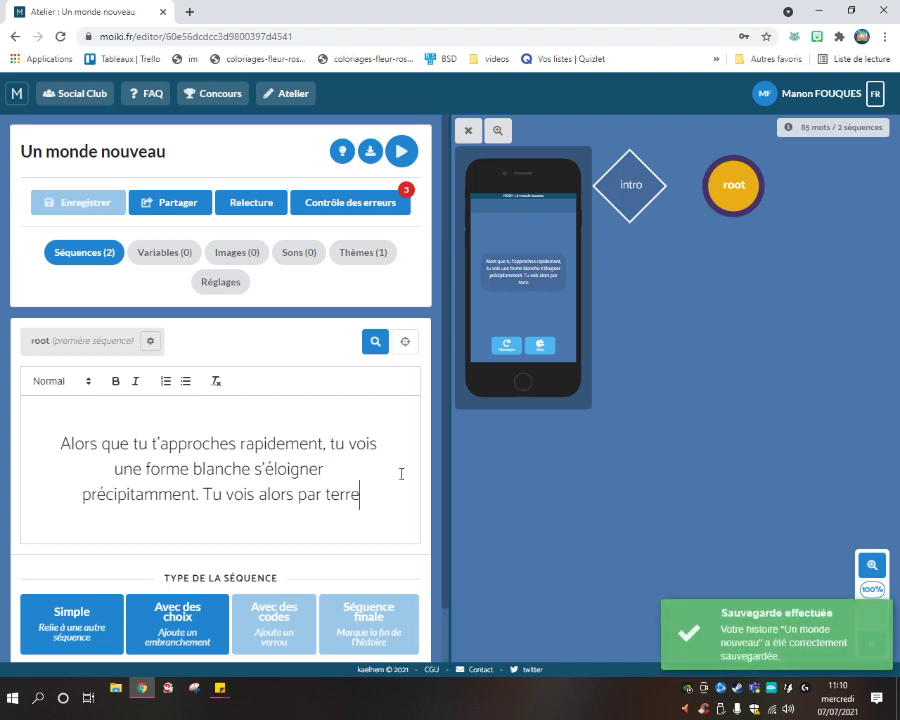
{"action": "type", "text": "u"}
{"action": "key", "text": "BackSpace"}
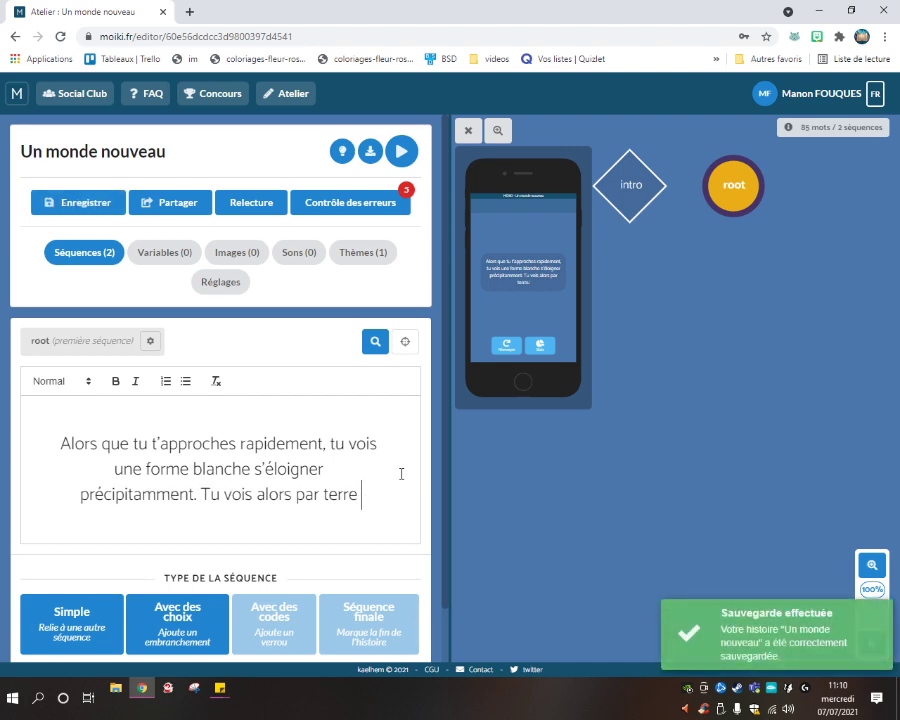
{"action": "type", "text": "un é"}
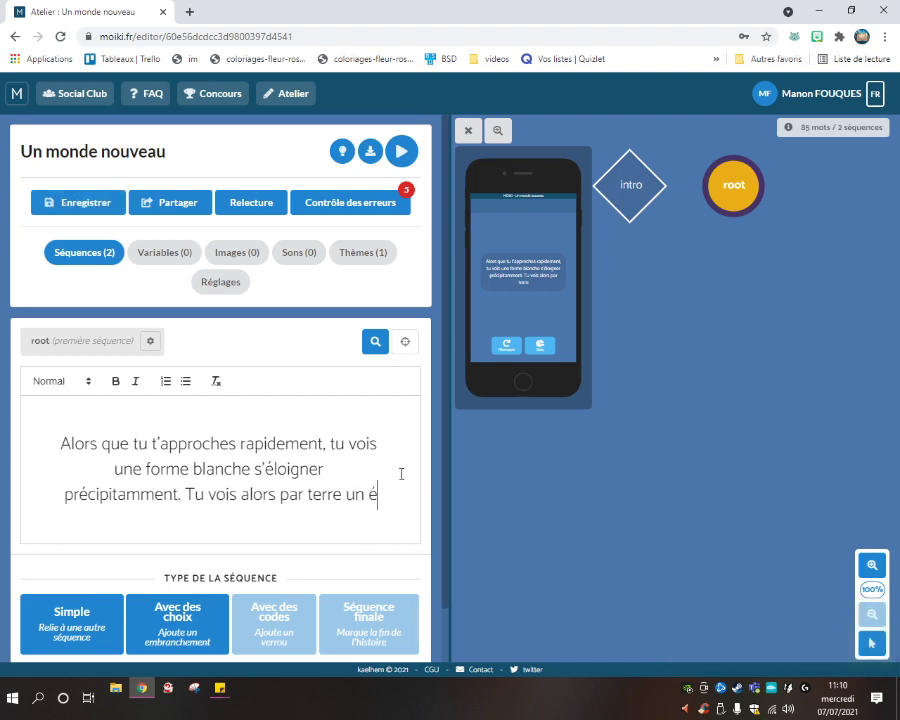
{"action": "type", "text": "trange f"}
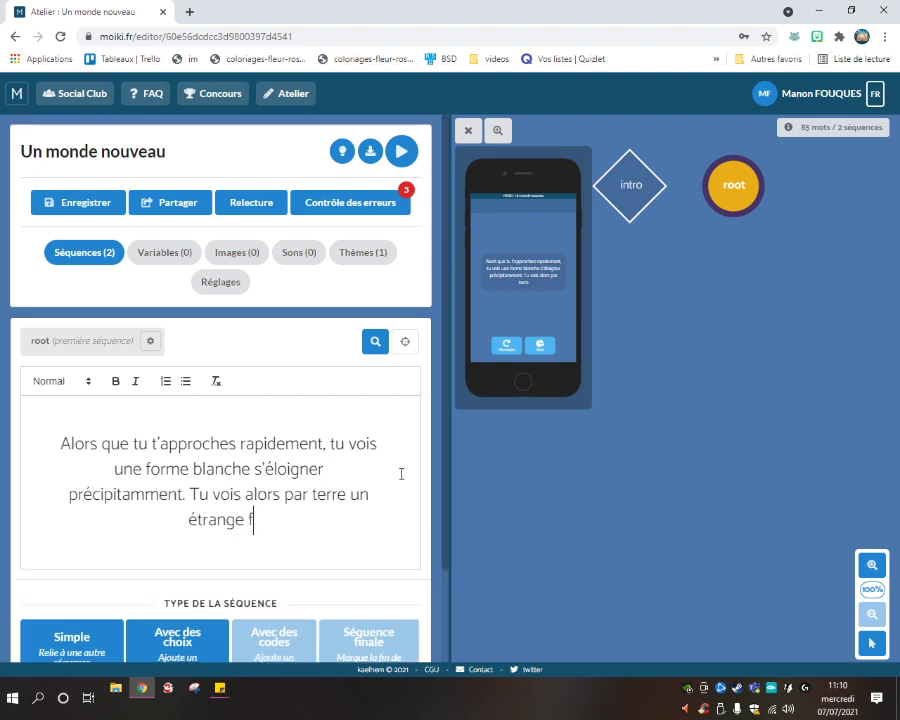
{"action": "type", "text": "lacon"}
{"action": "key", "text": "ctrl+s"}
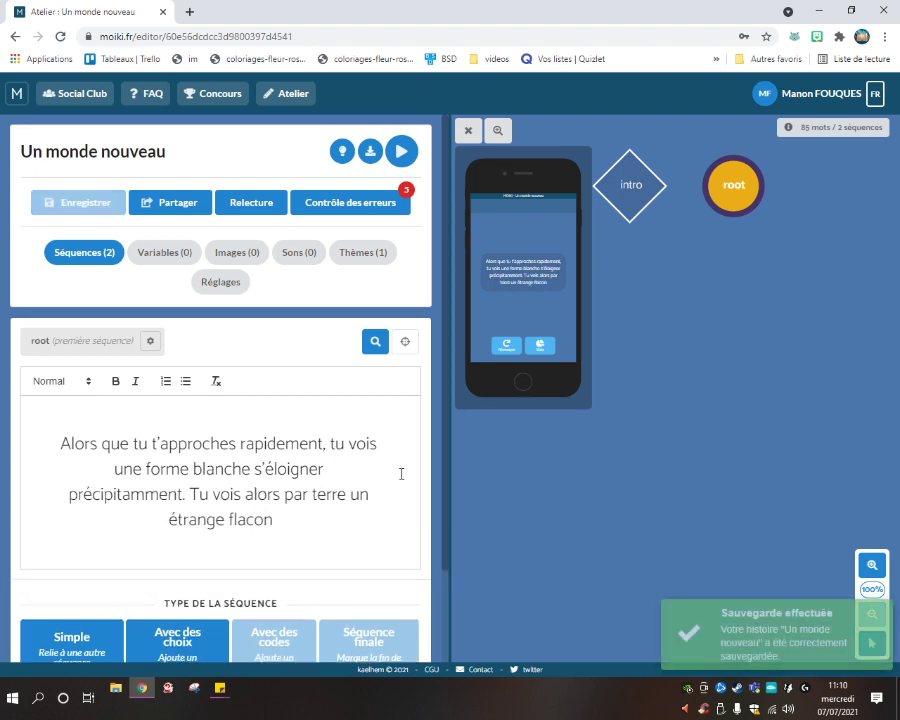
{"action": "type", "text": "."}
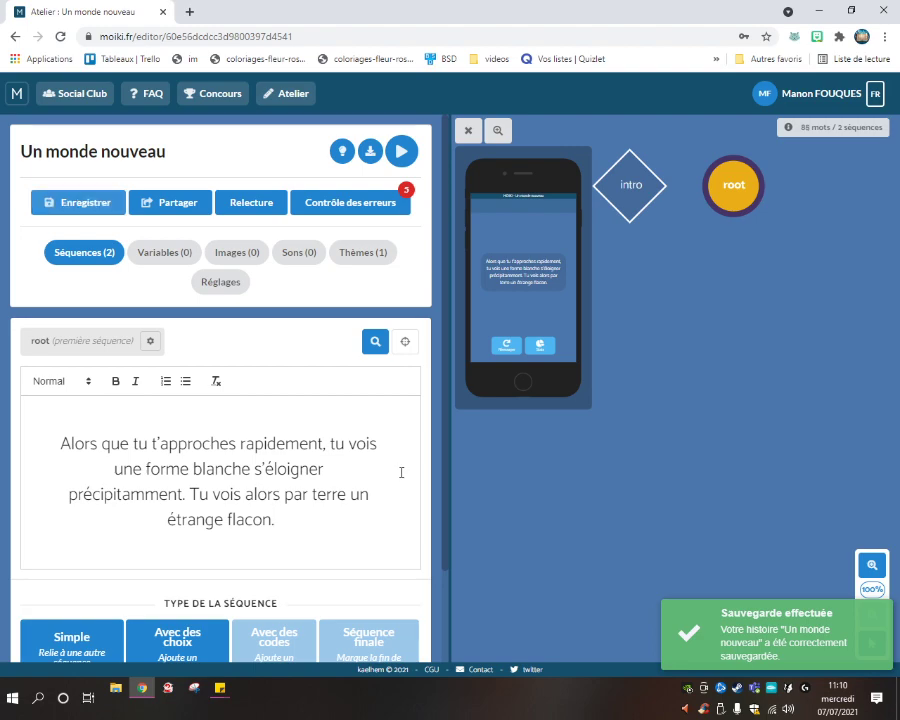
{"action": "scroll", "coordinate": [400, 470], "scroll_direction": "down", "scroll_amount": 1}
Switch root to 'Avec des choix' and add the choice 'Tu ramasses le flacon.'.
{"action": "left_click", "coordinate": [174, 582]}
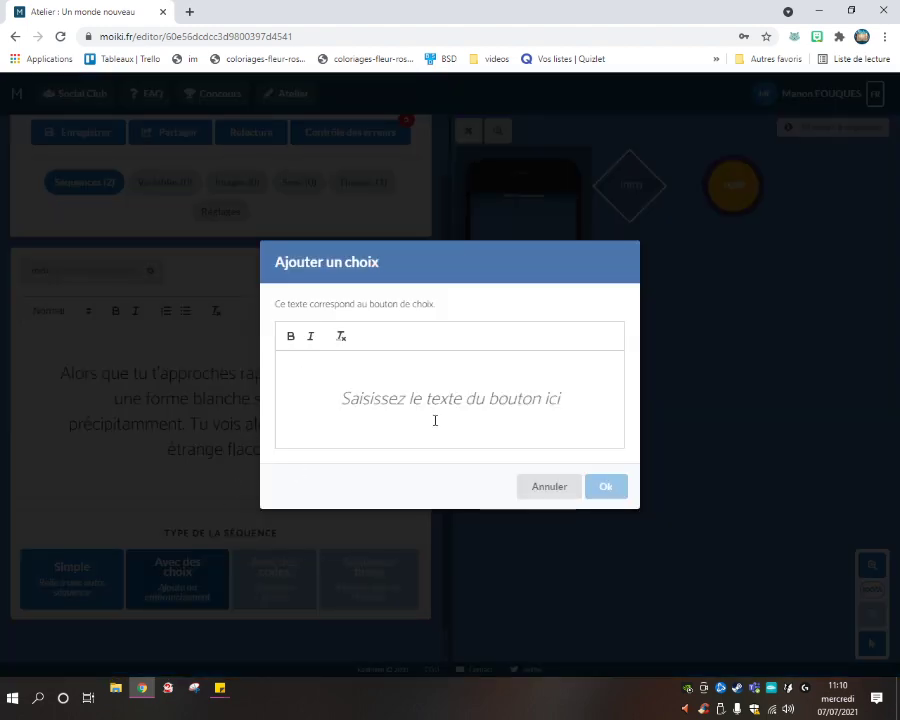
{"action": "type", "text": "Tui"}
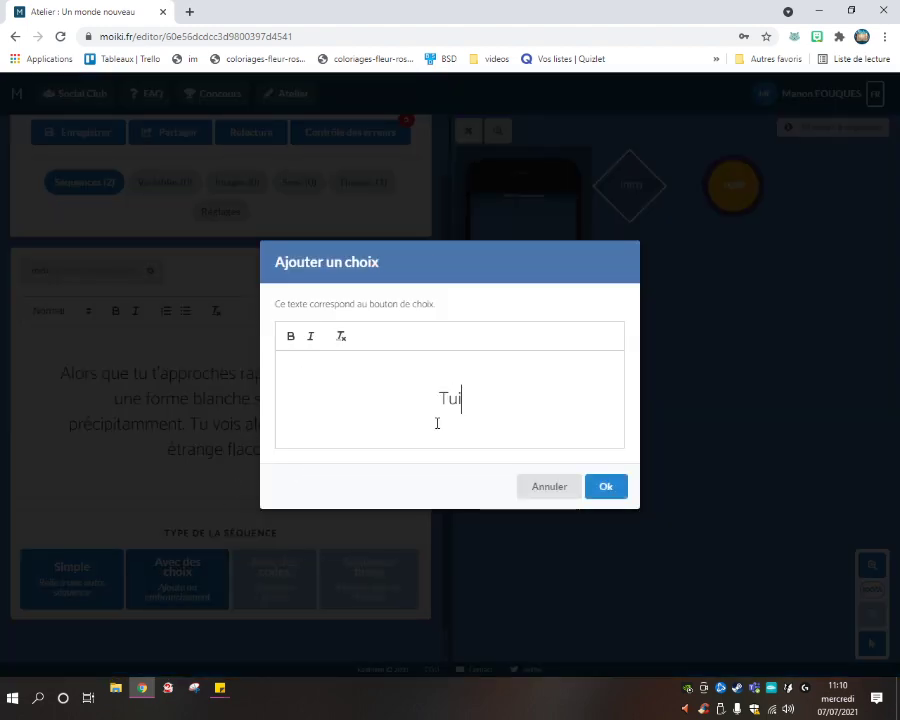
{"action": "key", "text": "BackSpace"}
{"action": "type", "text": "rama"}
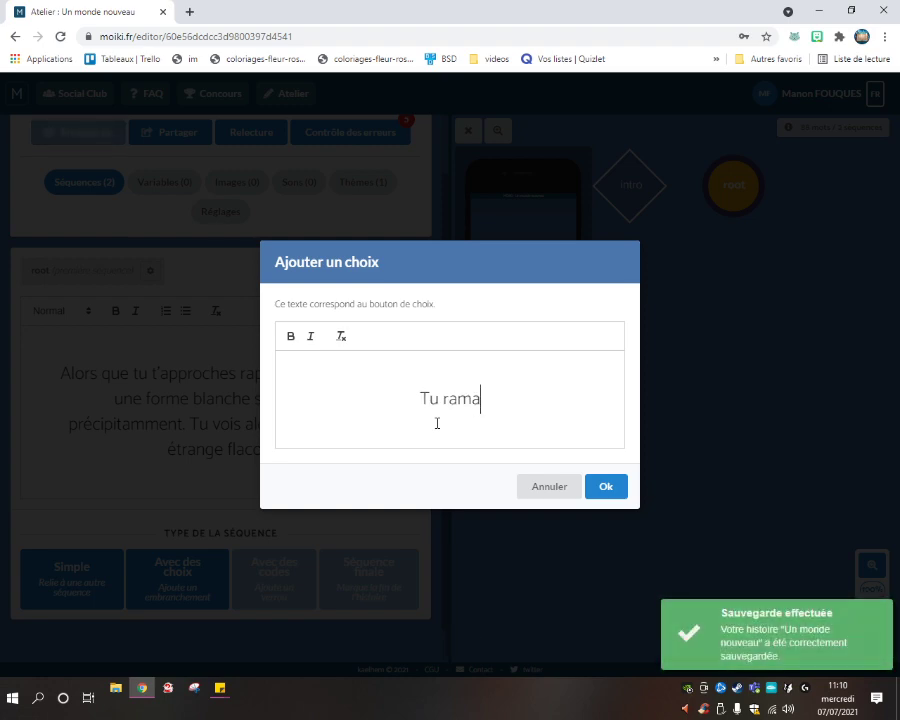
{"action": "type", "text": "sses le flacvon"}
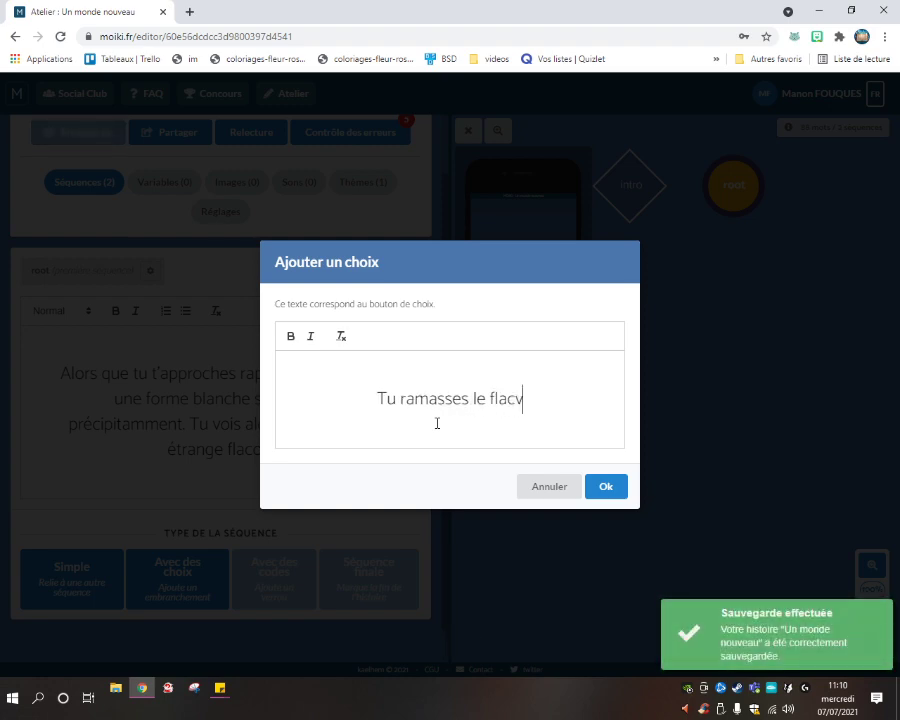
{"action": "key", "text": "BackSpace"}
{"action": "key", "text": "BackSpace"}
{"action": "key", "text": "BackSpace"}
{"action": "type", "text": "oi"}
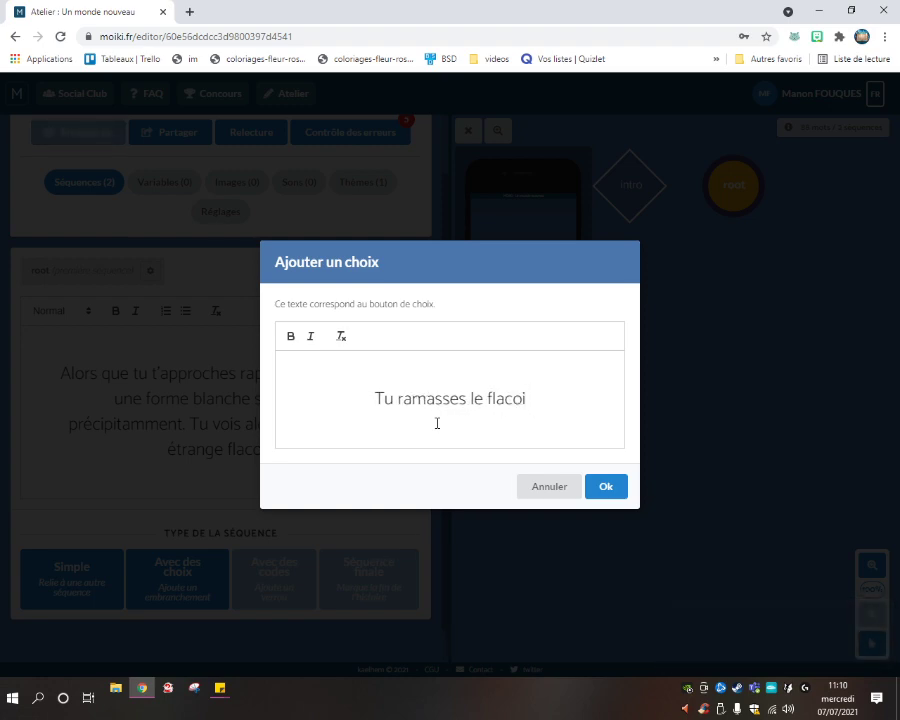
{"action": "type", "text": "n."}
{"action": "key", "text": "BackSpace"}
{"action": "key", "text": "BackSpace"}
{"action": "key", "text": "BackSpace"}
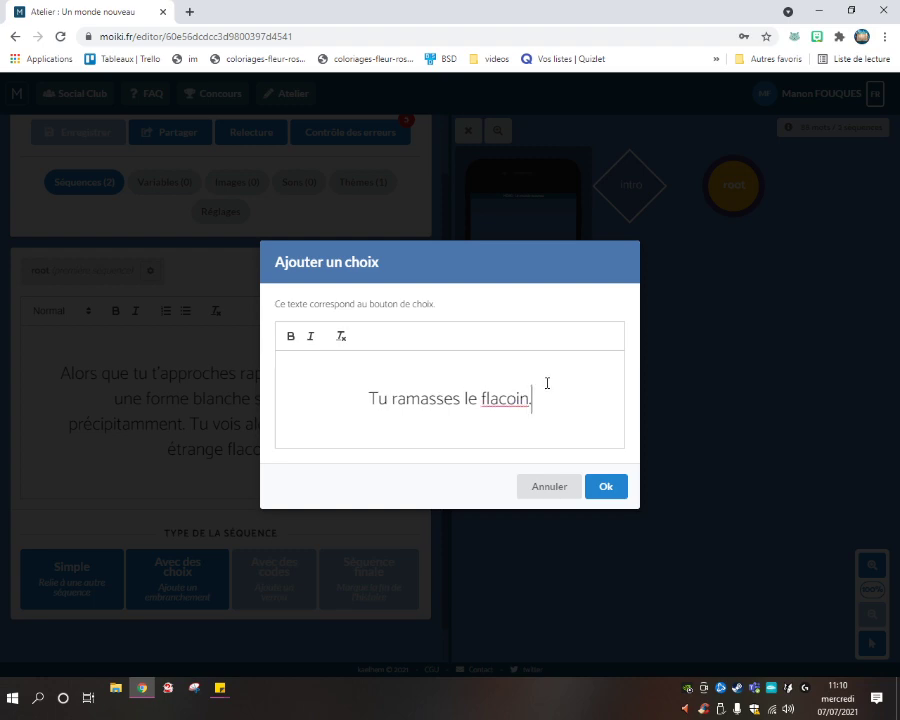
{"action": "type", "text": "N."}
{"action": "key", "text": "BackSpace"}
{"action": "key", "text": "BackSpace"}
{"action": "type", "text": "n."}
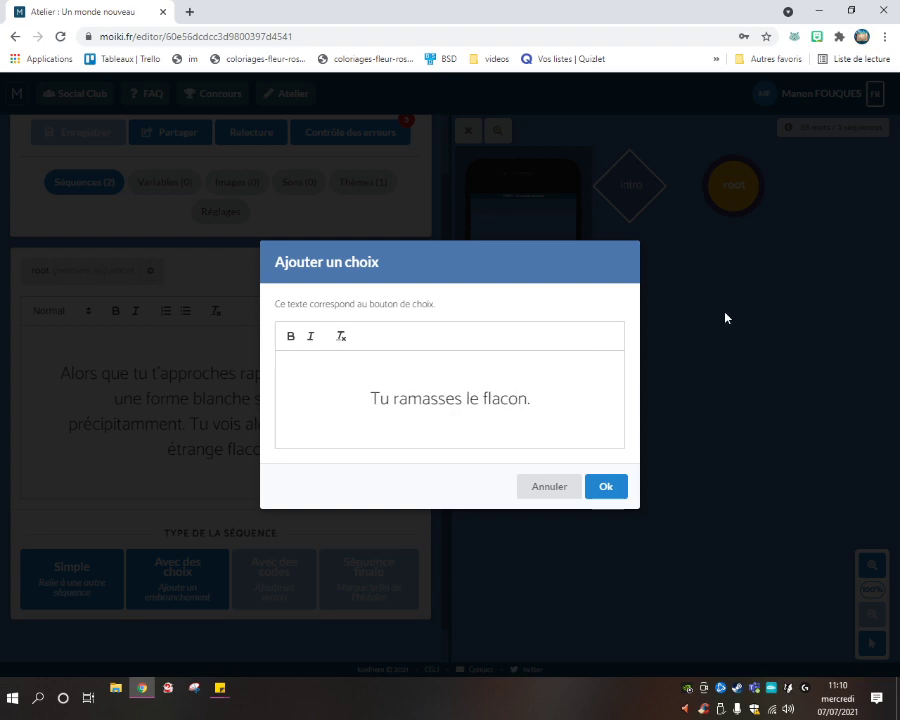
{"action": "left_click", "coordinate": [605, 486]}
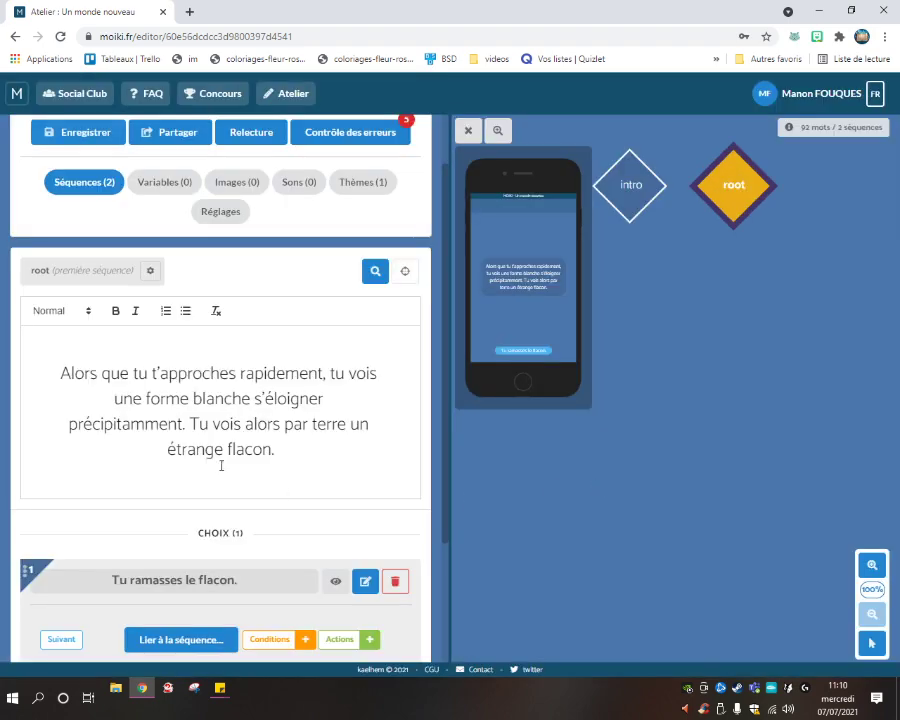
{"action": "scroll", "coordinate": [210, 480], "scroll_direction": "down", "scroll_amount": 2}
Add root's second choice 'Tu ne ramasses pas le flacon.'.
{"action": "left_click", "coordinate": [191, 545]}
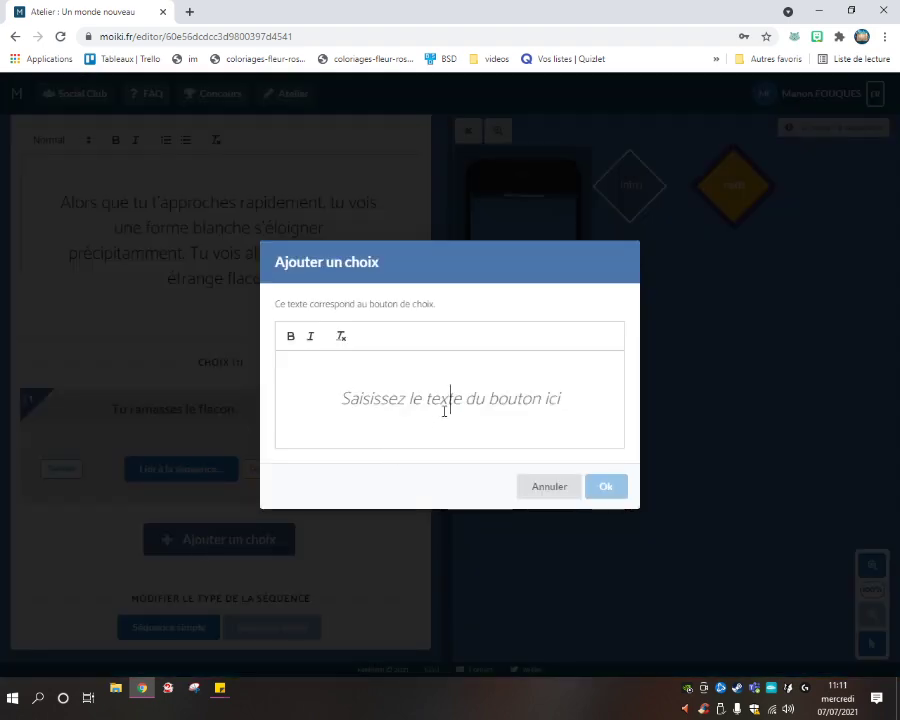
{"action": "type", "text": "Tu ne ram"}
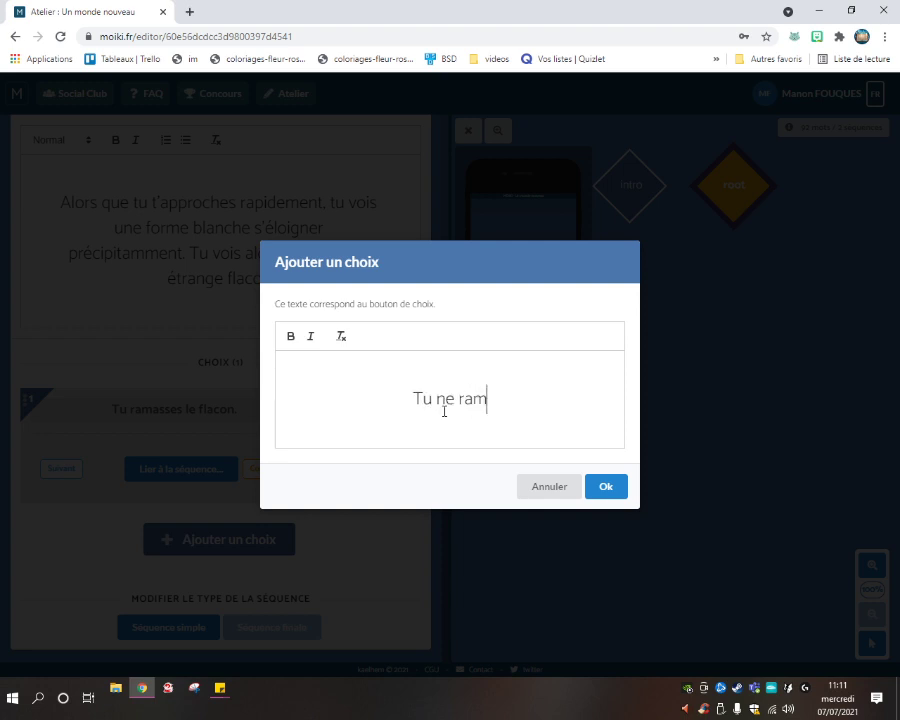
{"action": "type", "text": "asses pa"}
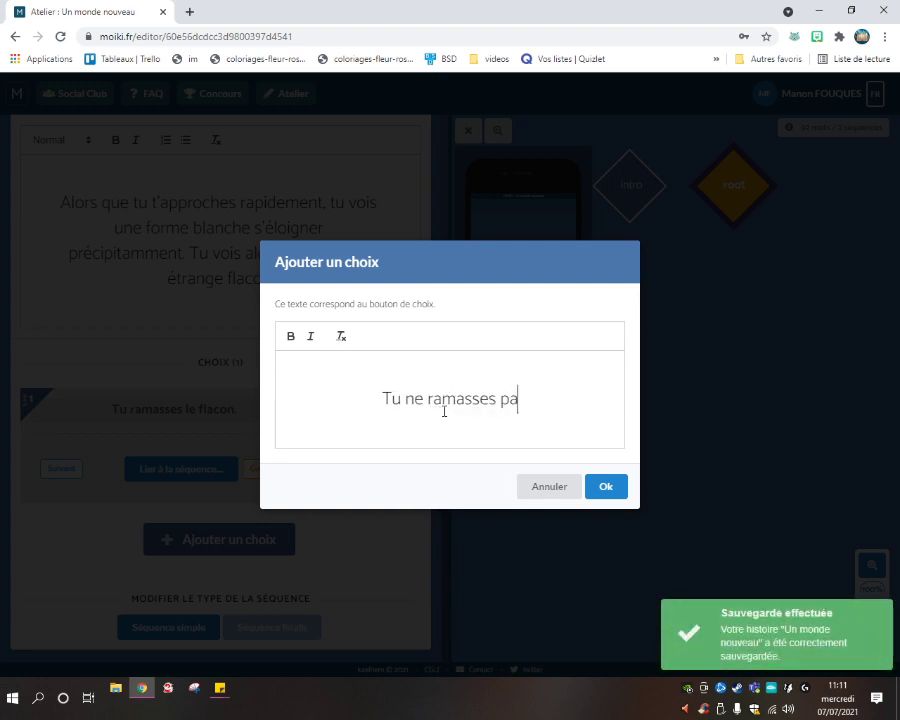
{"action": "type", "text": "s le flacon."}
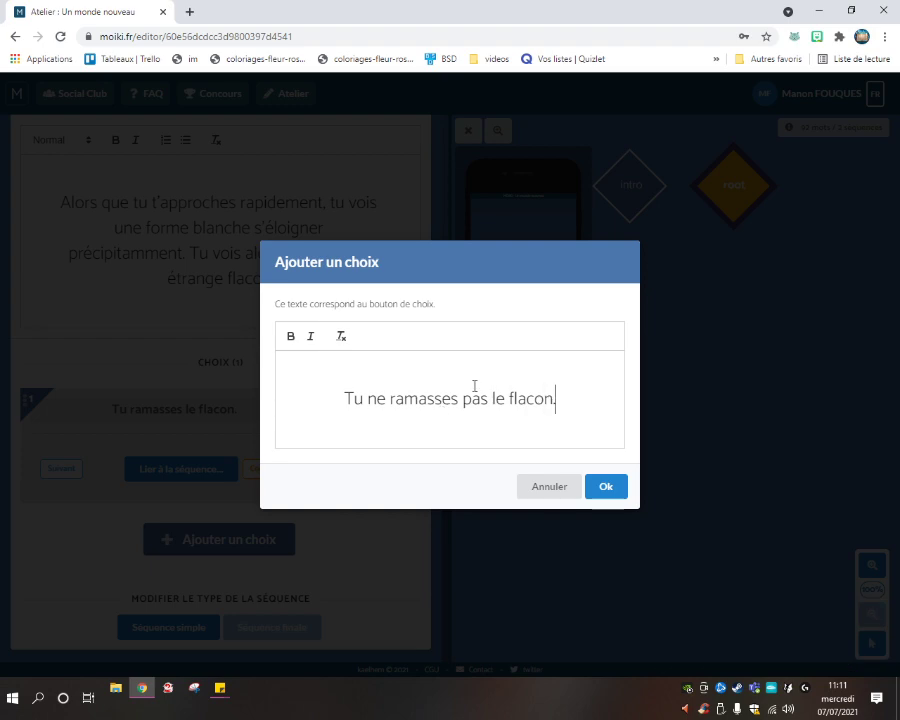
{"action": "left_click", "coordinate": [597, 494]}
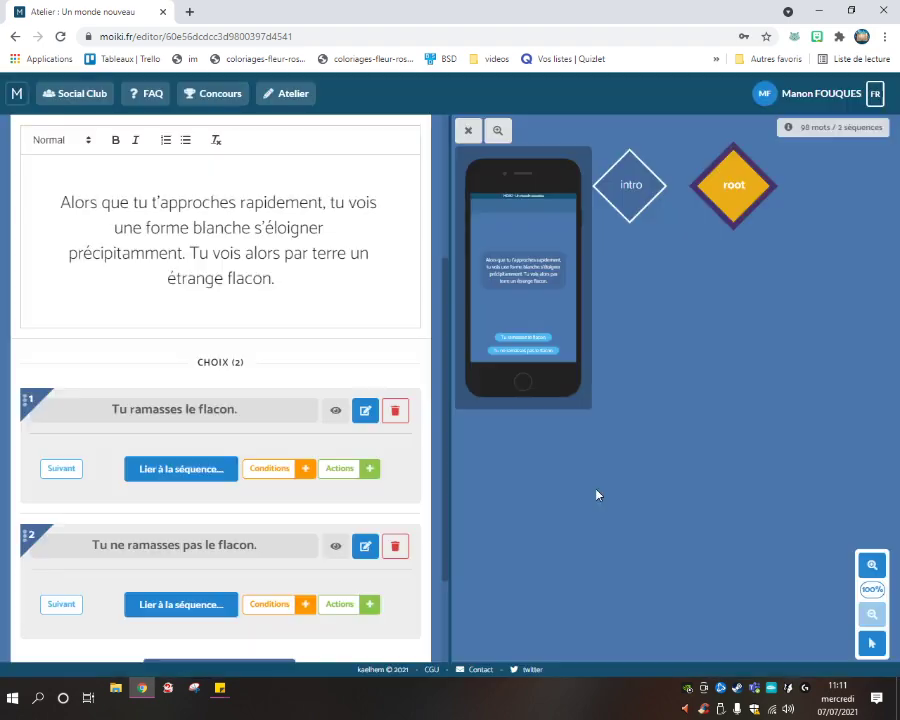
{"action": "scroll", "coordinate": [241, 418], "scroll_direction": "down", "scroll_amount": 3}
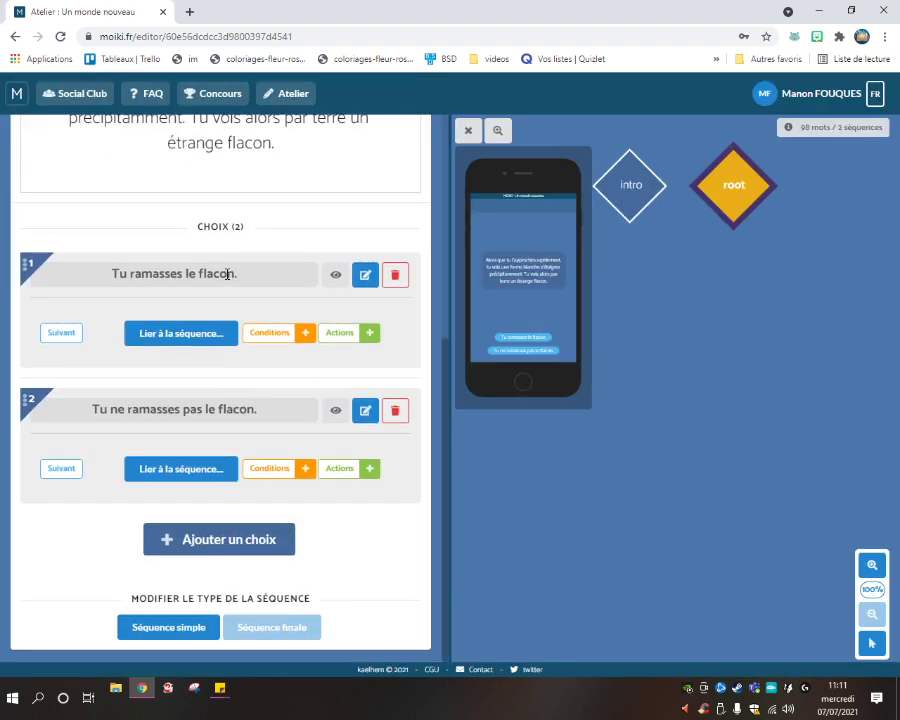
On choice 1, start a new object 'Flacon' described 'étrange flacon ramassé au fond du jardin'.
{"action": "left_click", "coordinate": [369, 333]}
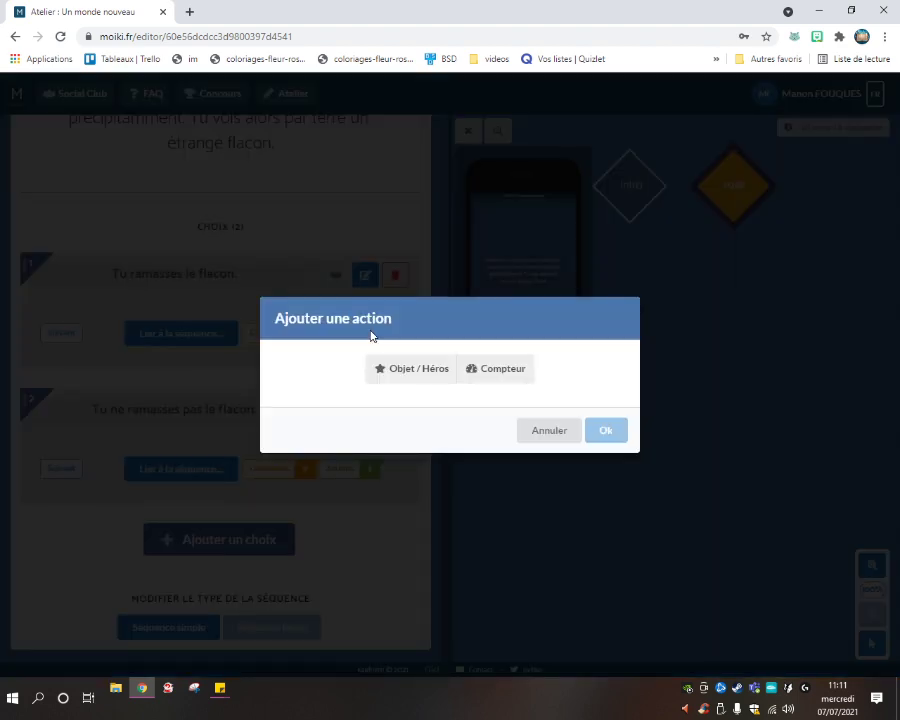
{"action": "left_click", "coordinate": [404, 370]}
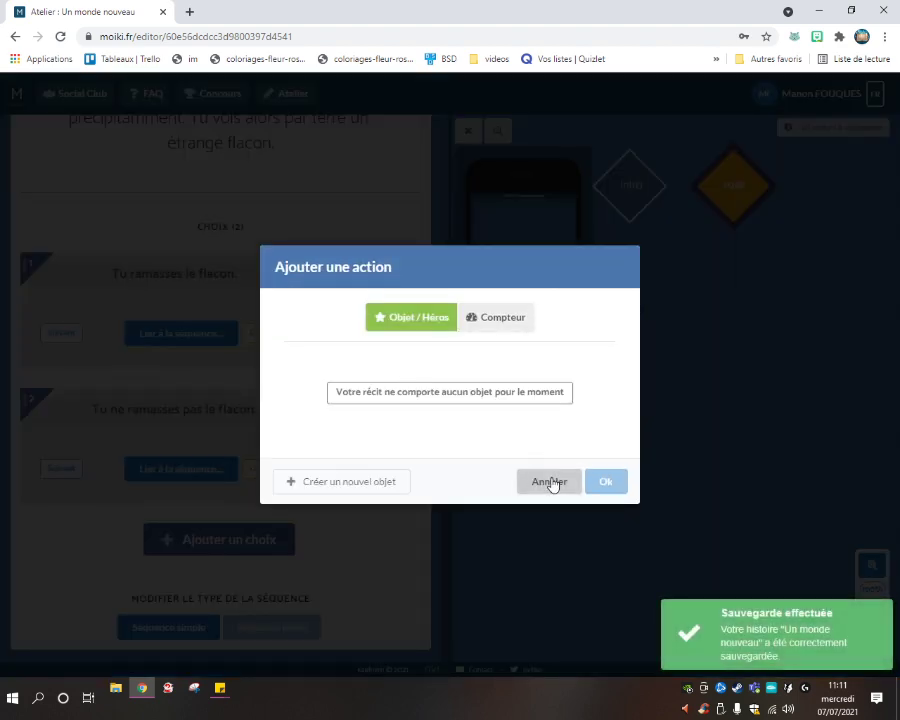
{"action": "left_click", "coordinate": [392, 482]}
{"action": "left_click", "coordinate": [401, 340]}
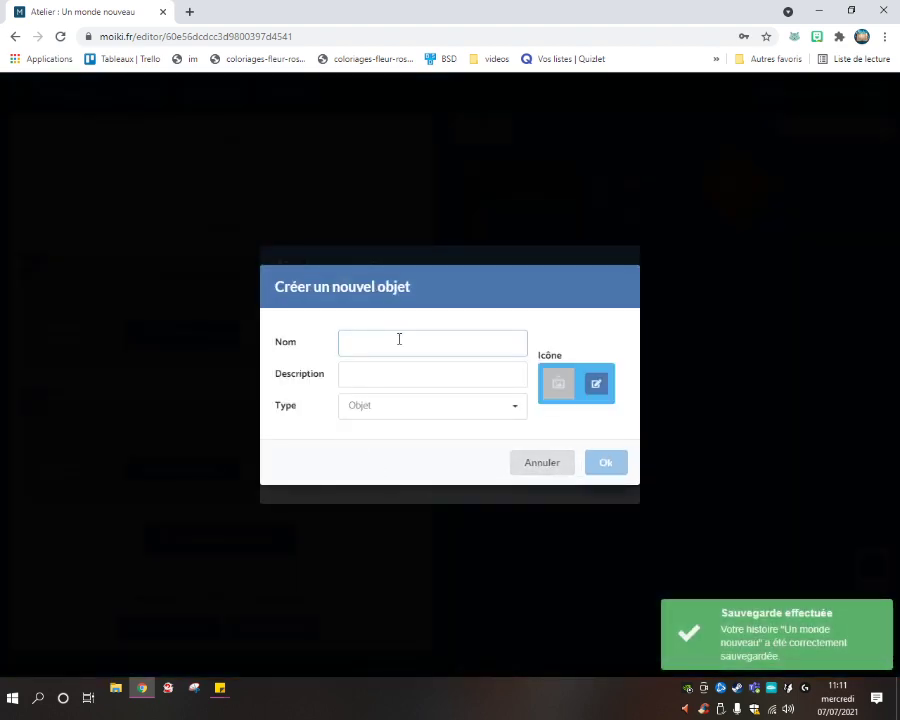
{"action": "type", "text": "Flacon"}
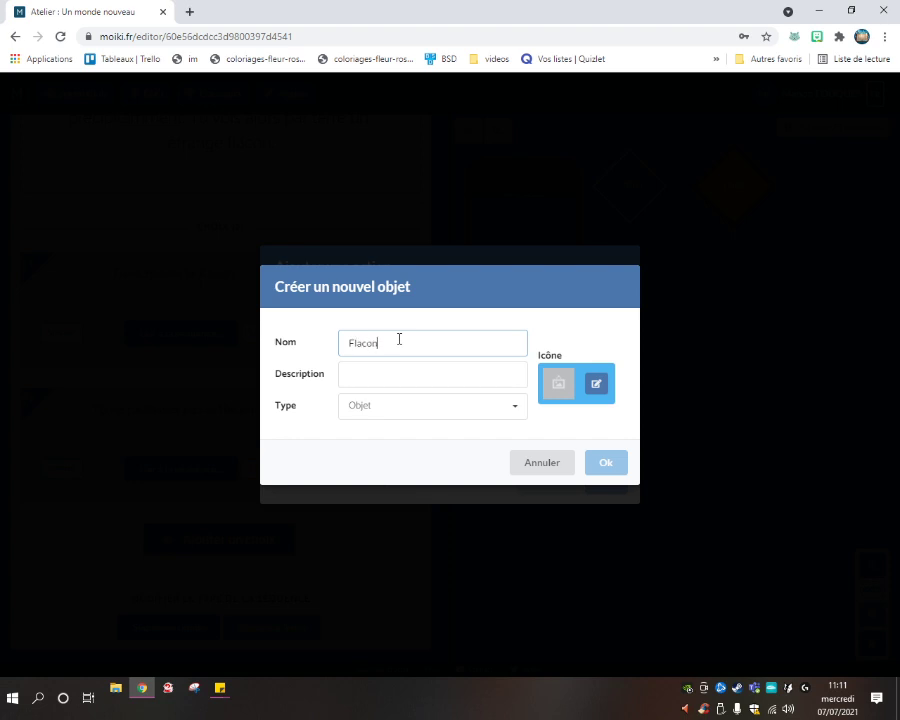
{"action": "left_click", "coordinate": [375, 379]}
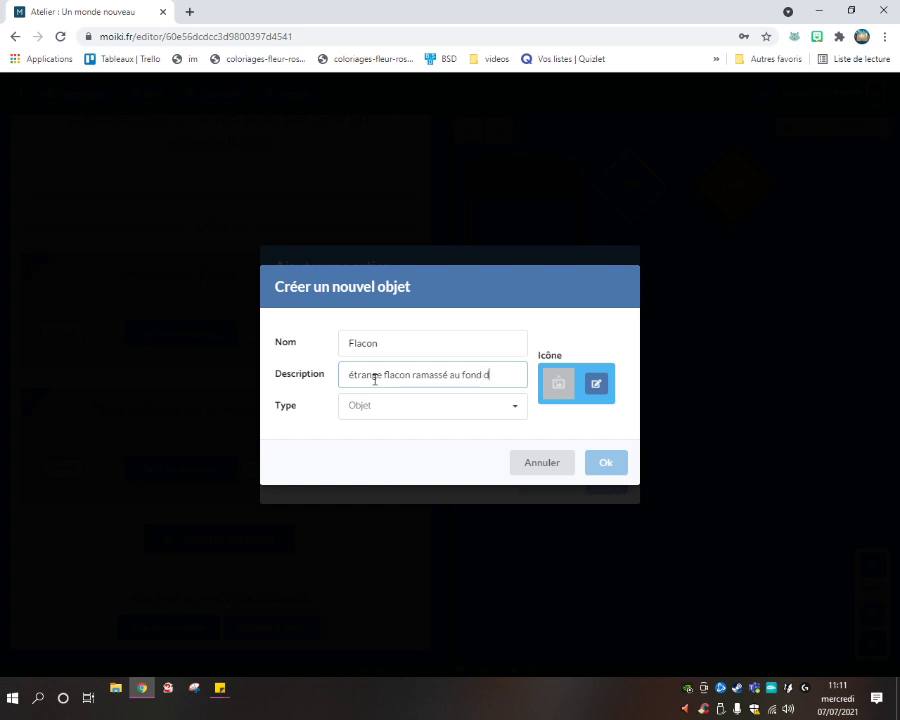
{"action": "type", "text": "n."}
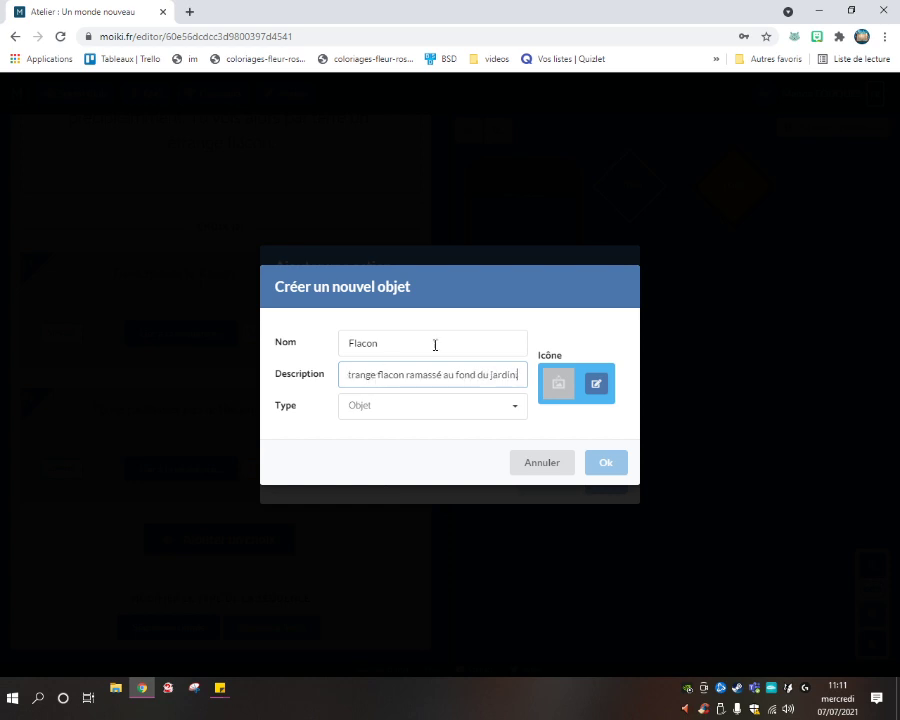
{"action": "left_click", "coordinate": [606, 464]}
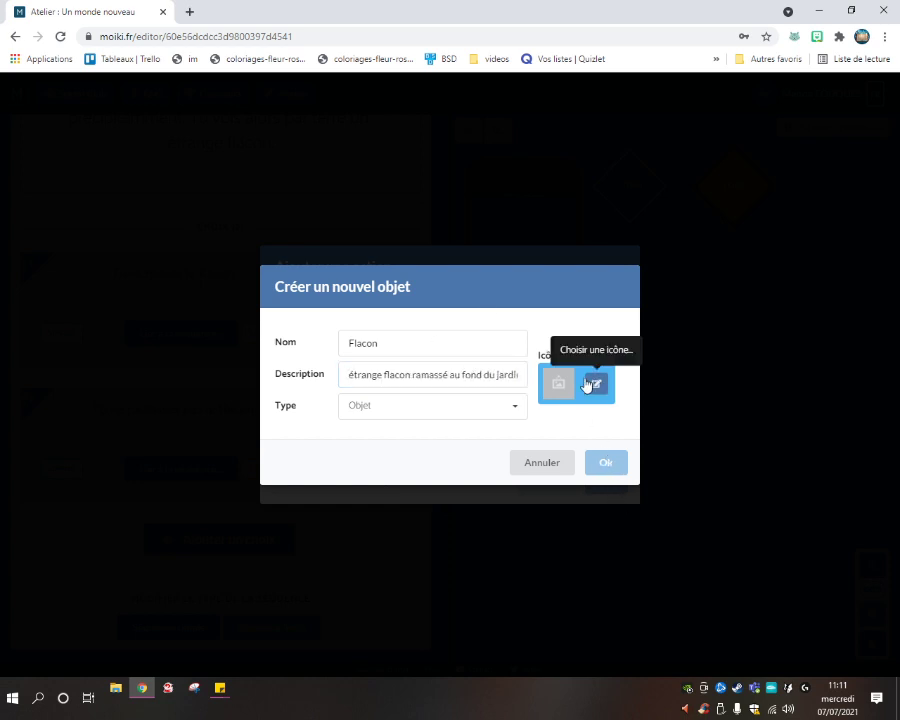
Search icons for 'flacon' and set the first flask icon on the Flacon object.
{"action": "left_click", "coordinate": [594, 384]}
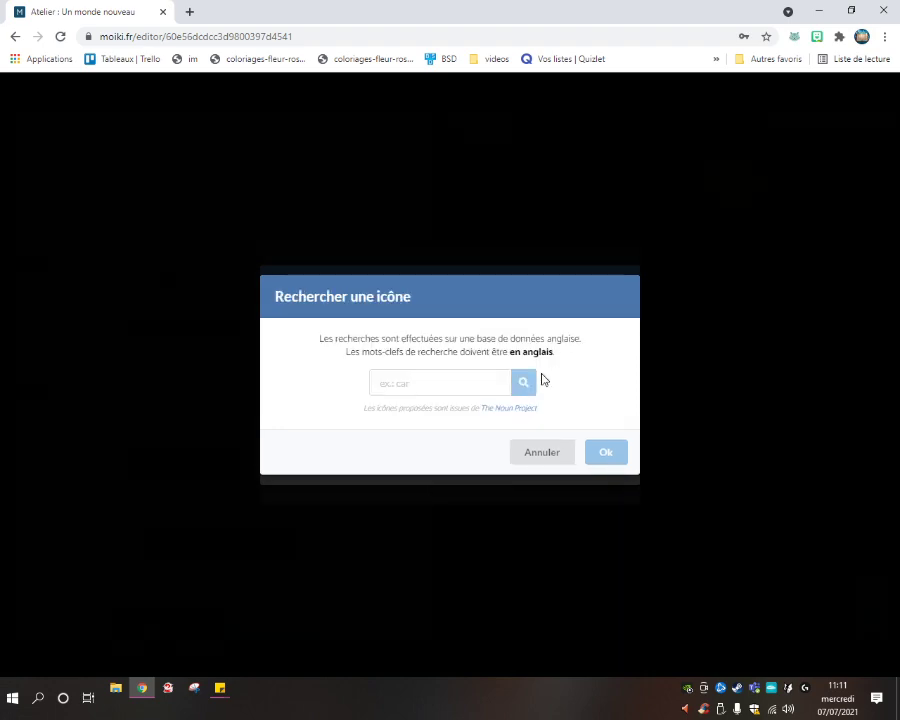
{"action": "left_click", "coordinate": [482, 381]}
{"action": "type", "text": "flacon"}
{"action": "key", "text": "Return"}
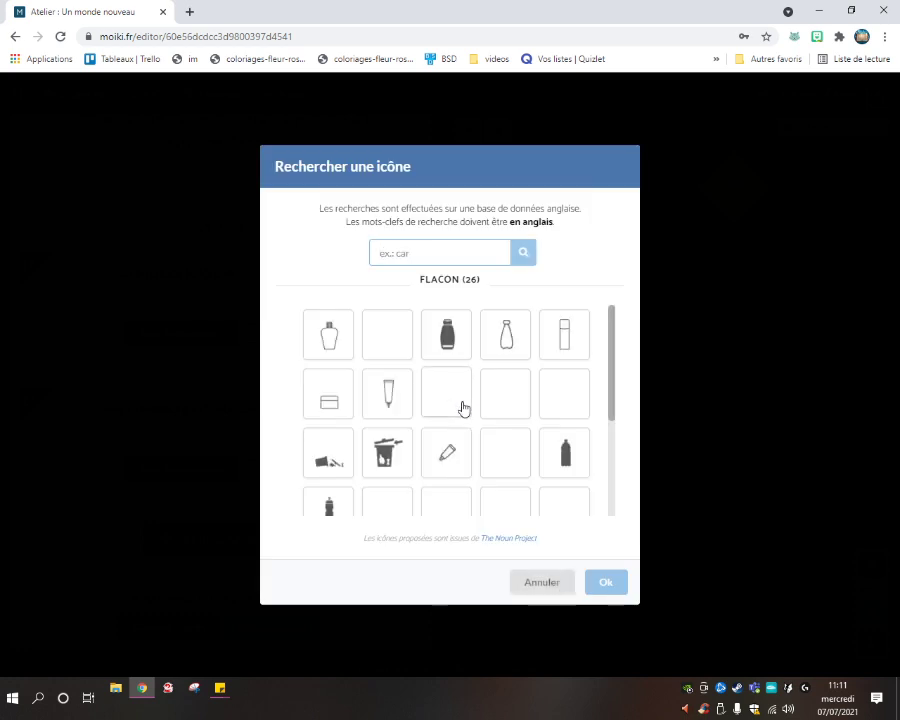
{"action": "scroll", "coordinate": [470, 432], "scroll_direction": "down", "scroll_amount": 2}
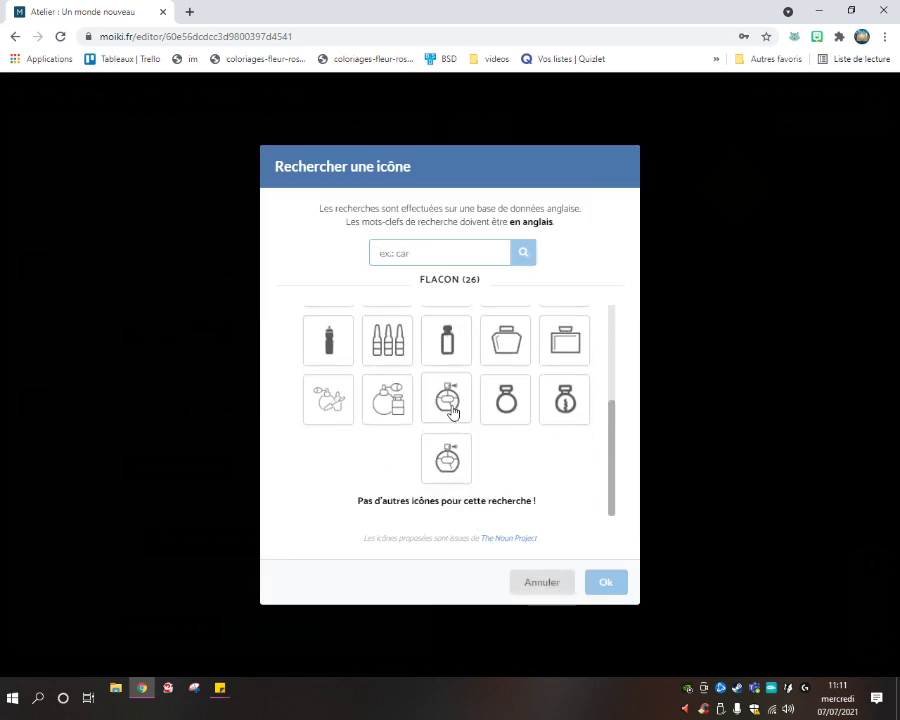
{"action": "scroll", "coordinate": [500, 427], "scroll_direction": "up", "scroll_amount": 1}
{"action": "scroll", "coordinate": [500, 427], "scroll_direction": "up", "scroll_amount": 2}
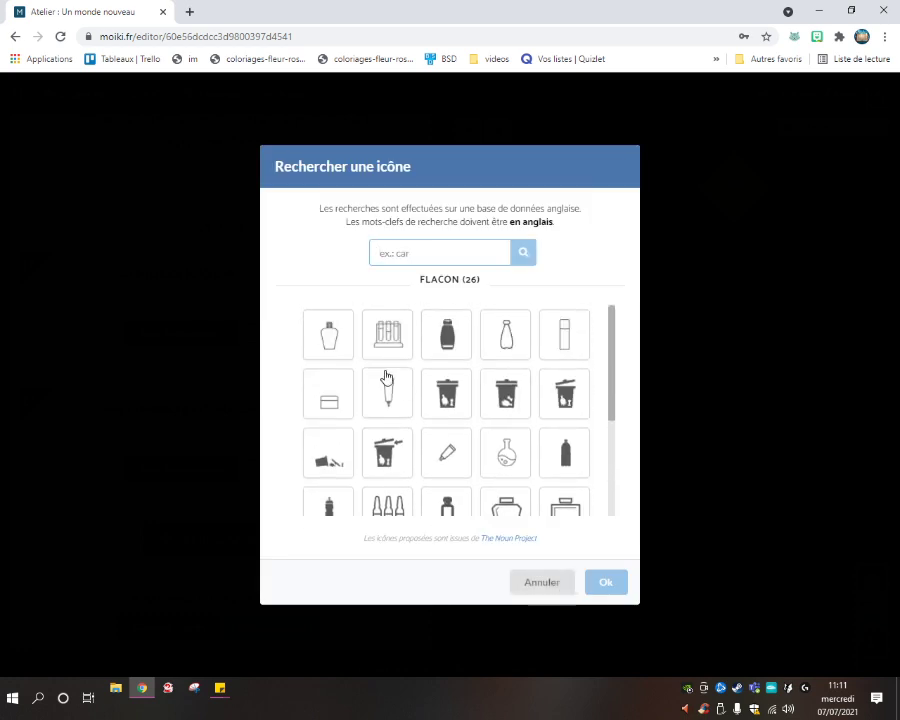
{"action": "left_click", "coordinate": [330, 340]}
{"action": "left_click", "coordinate": [615, 589]}
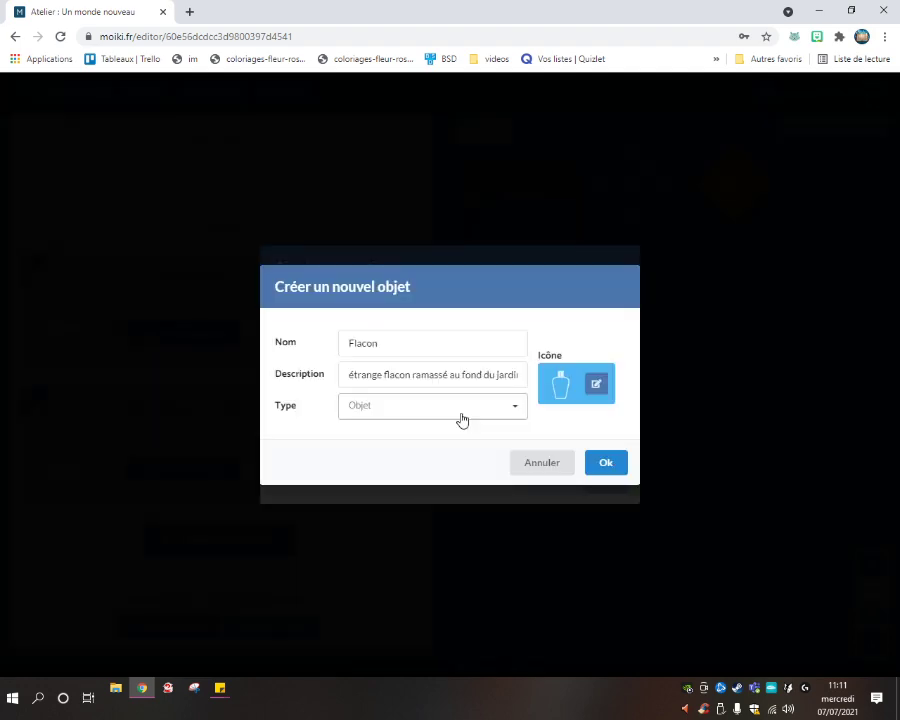
Create the Flacon object and make choice 1 gain Flacon ('Gagne Flacon').
{"action": "left_click", "coordinate": [466, 406]}
{"action": "left_click", "coordinate": [605, 464]}
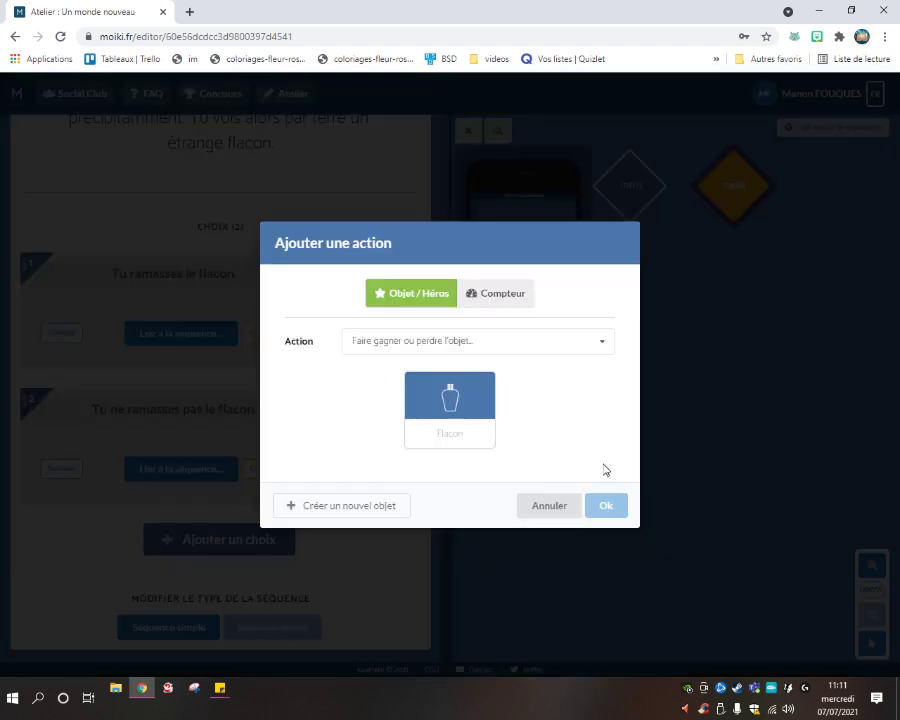
{"action": "left_click", "coordinate": [502, 347]}
{"action": "left_click", "coordinate": [428, 369]}
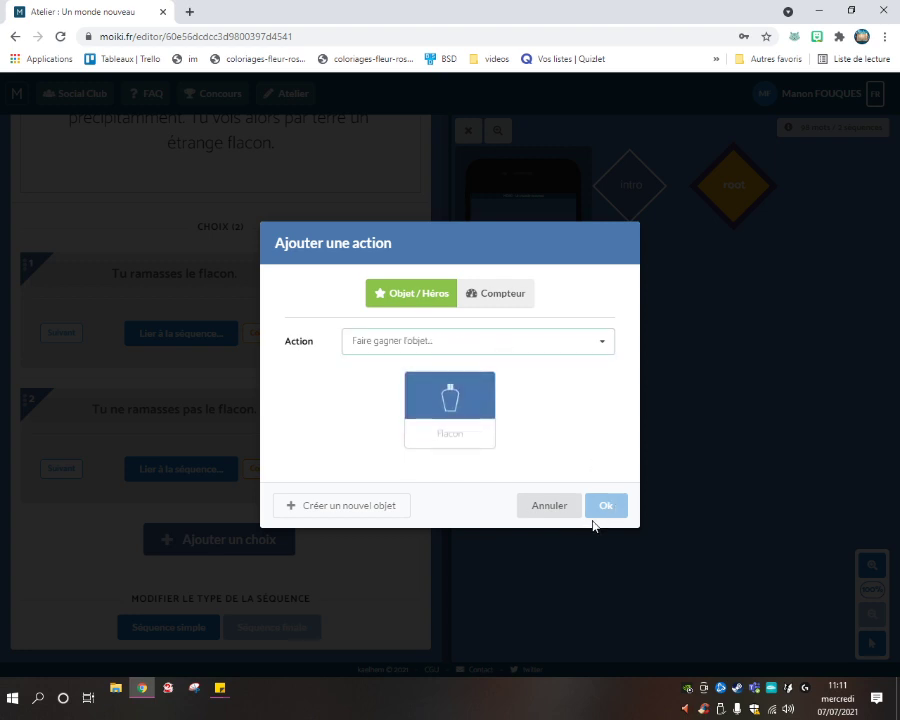
{"action": "left_click", "coordinate": [452, 422]}
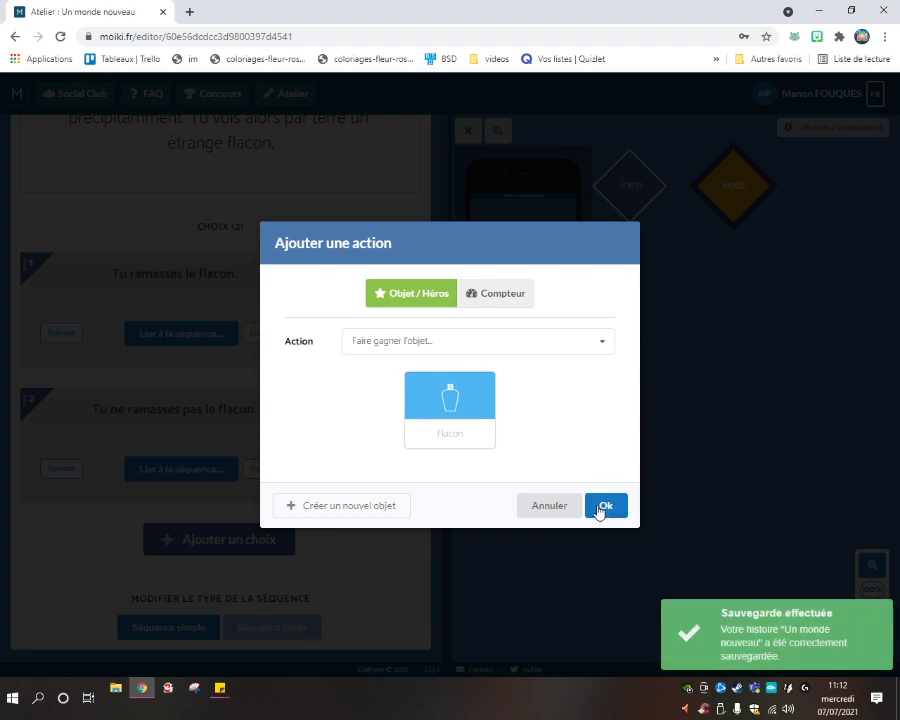
{"action": "left_click", "coordinate": [606, 505]}
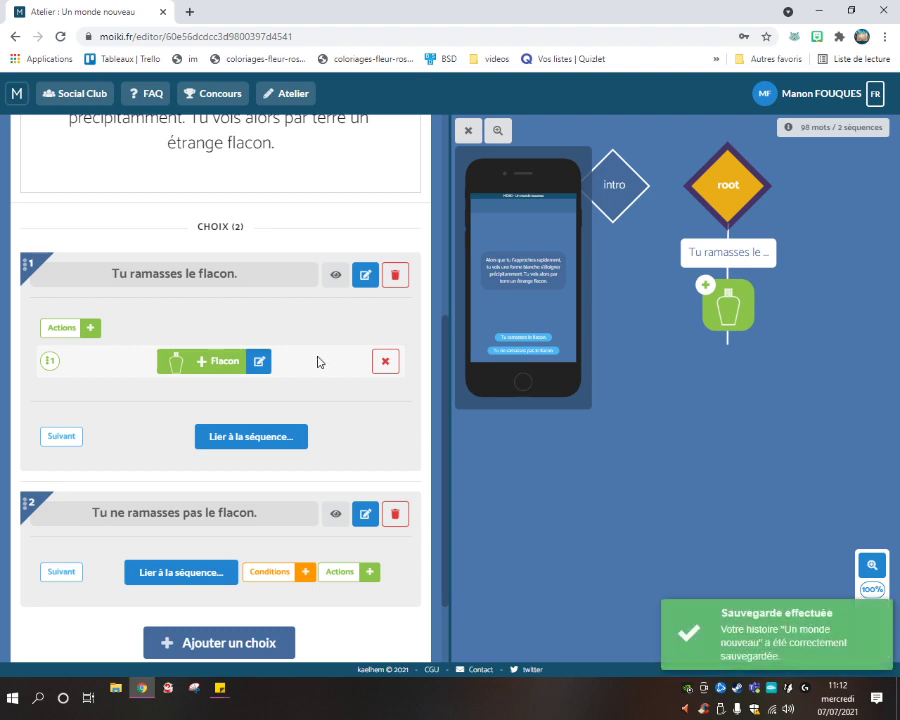
Review the flask-pickup choice settings without changes, then open the intro sequence.
{"action": "scroll", "coordinate": [300, 390], "scroll_direction": "up", "scroll_amount": 3}
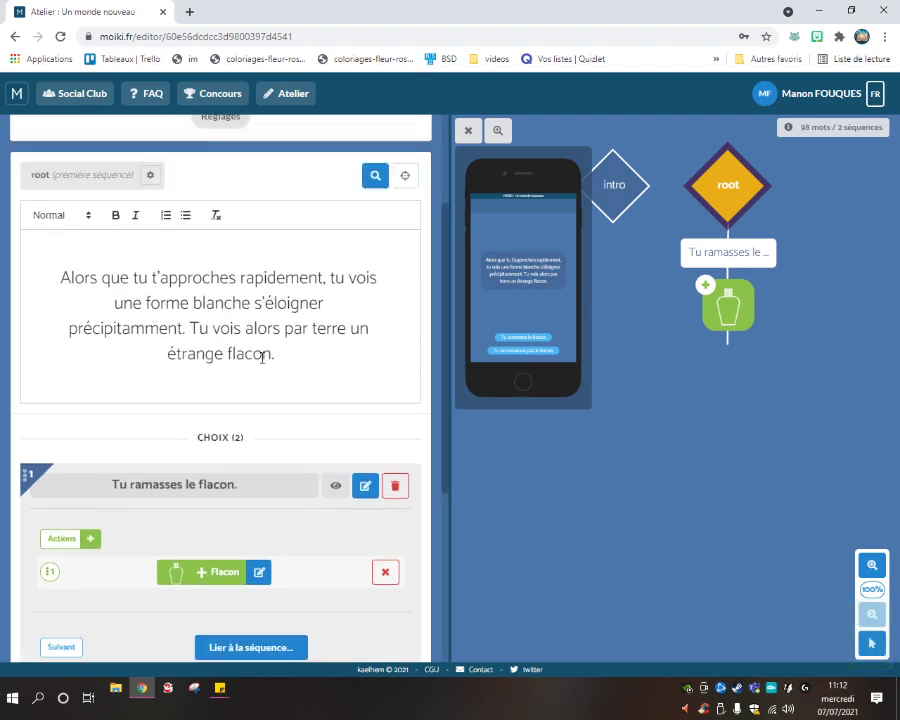
{"action": "scroll", "coordinate": [351, 353], "scroll_direction": "up", "scroll_amount": 3}
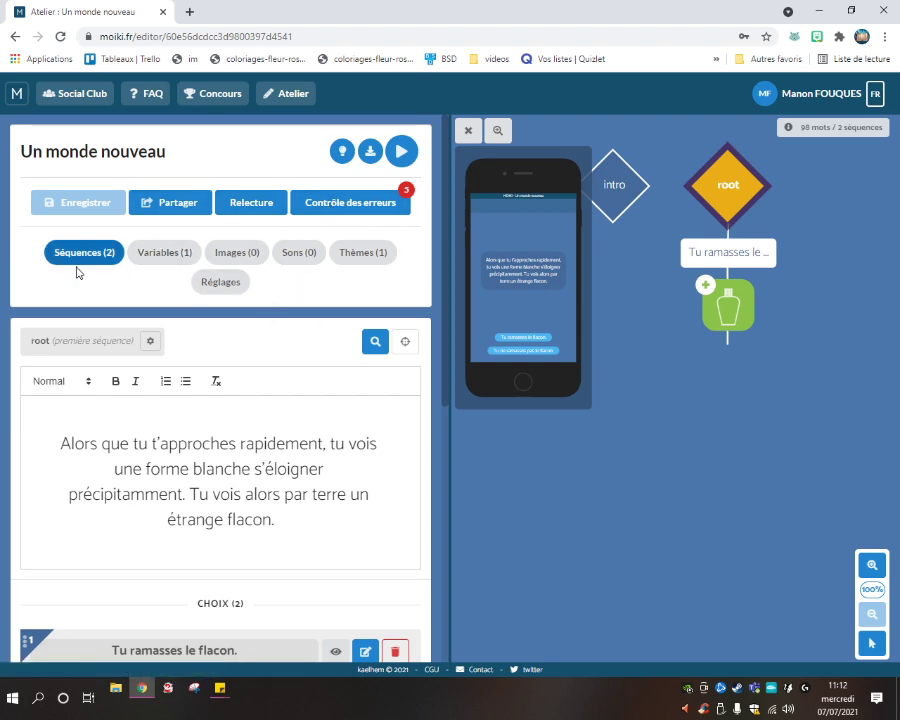
{"action": "scroll", "coordinate": [164, 314], "scroll_direction": "down", "scroll_amount": 4}
{"action": "scroll", "coordinate": [206, 305], "scroll_direction": "up", "scroll_amount": 4}
{"action": "left_click", "coordinate": [736, 256]}
{"action": "left_click", "coordinate": [546, 484]}
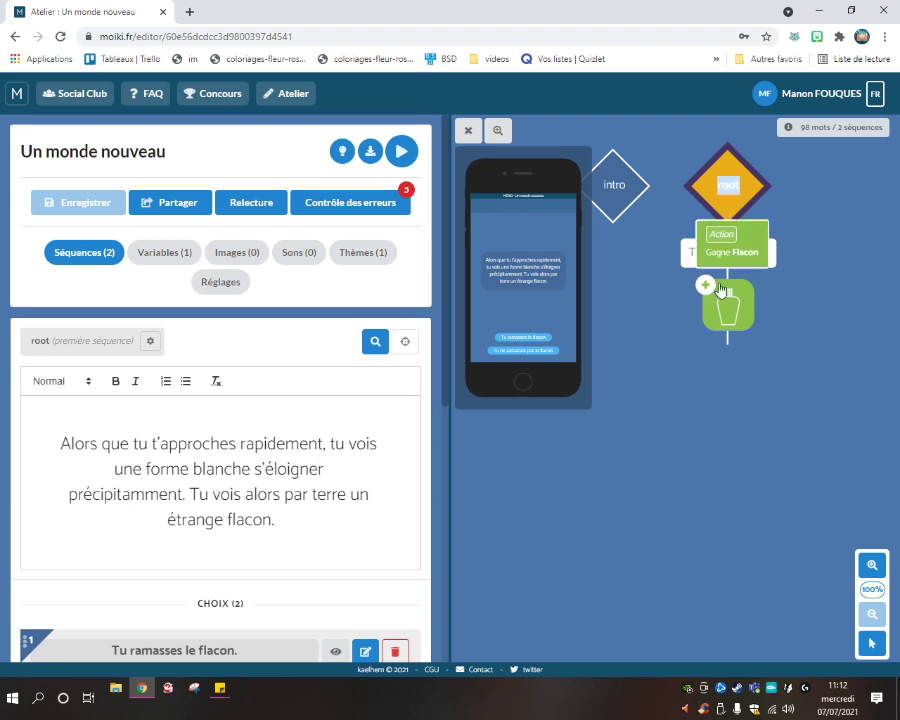
{"action": "double_click", "coordinate": [727, 234]}
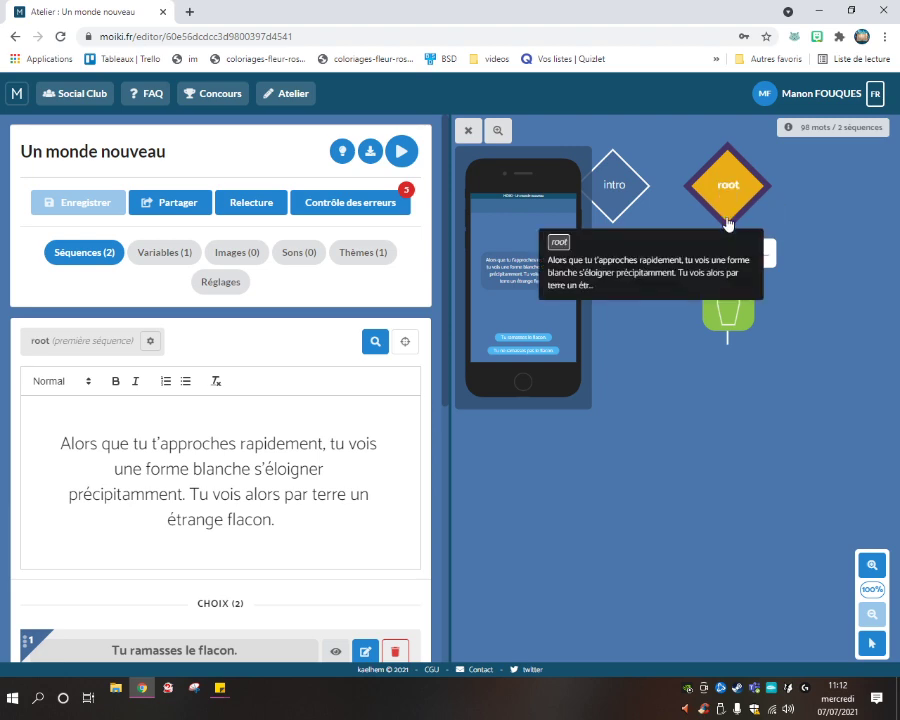
{"action": "left_click", "coordinate": [601, 194]}
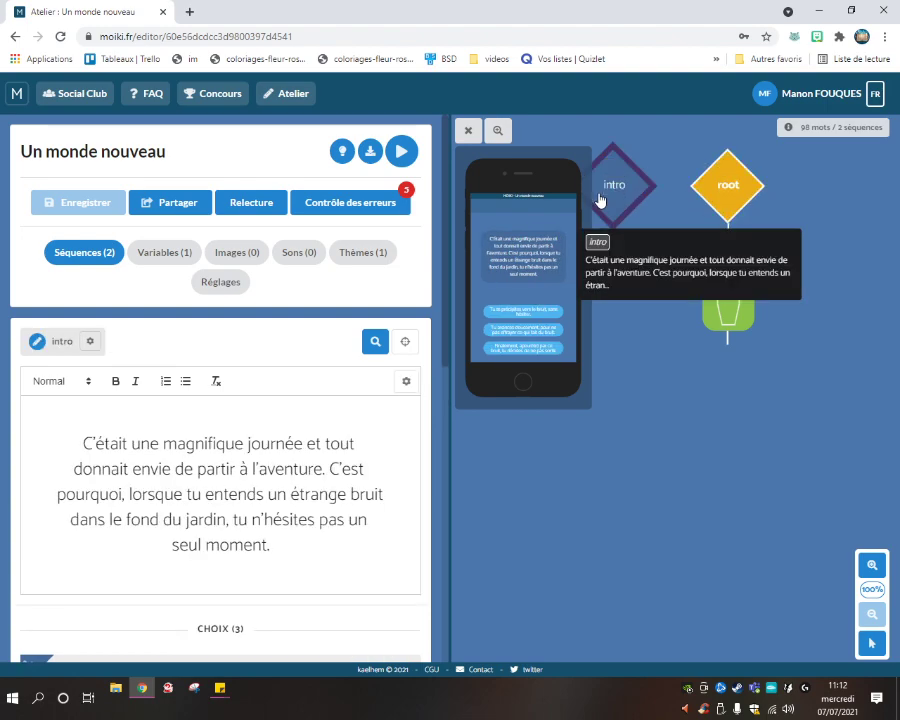
Link intro's first choice to the root sequence.
{"action": "scroll", "coordinate": [250, 360], "scroll_direction": "down", "scroll_amount": 2}
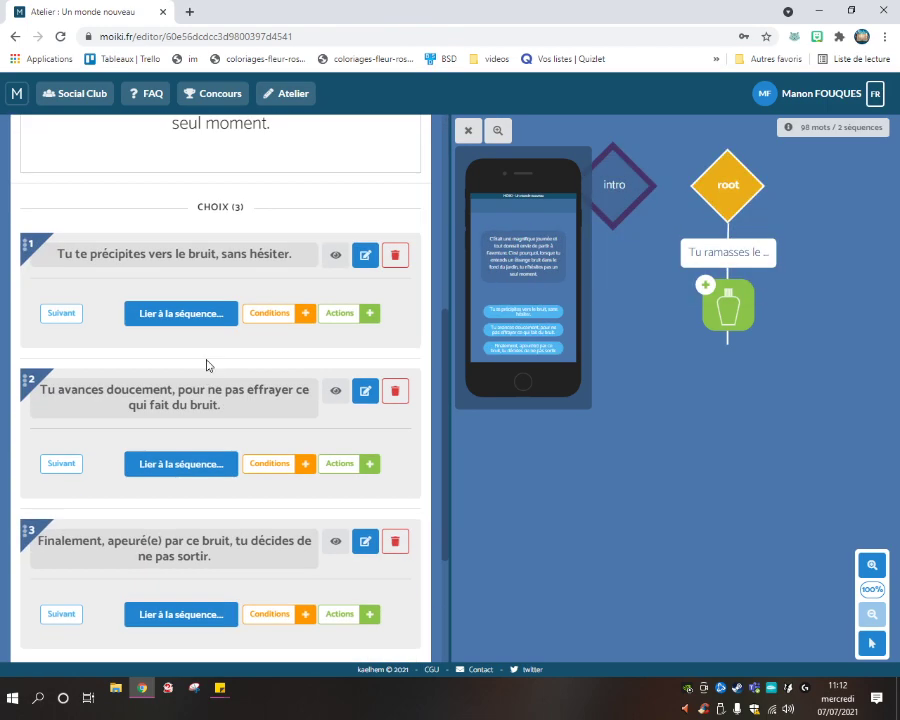
{"action": "left_click", "coordinate": [230, 313]}
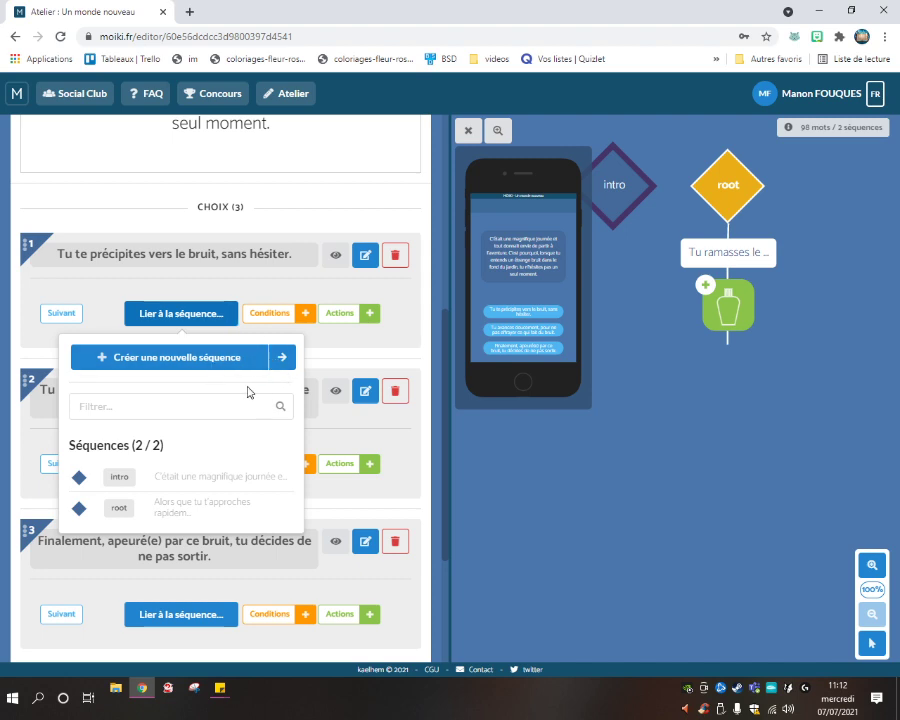
{"action": "left_click", "coordinate": [187, 514]}
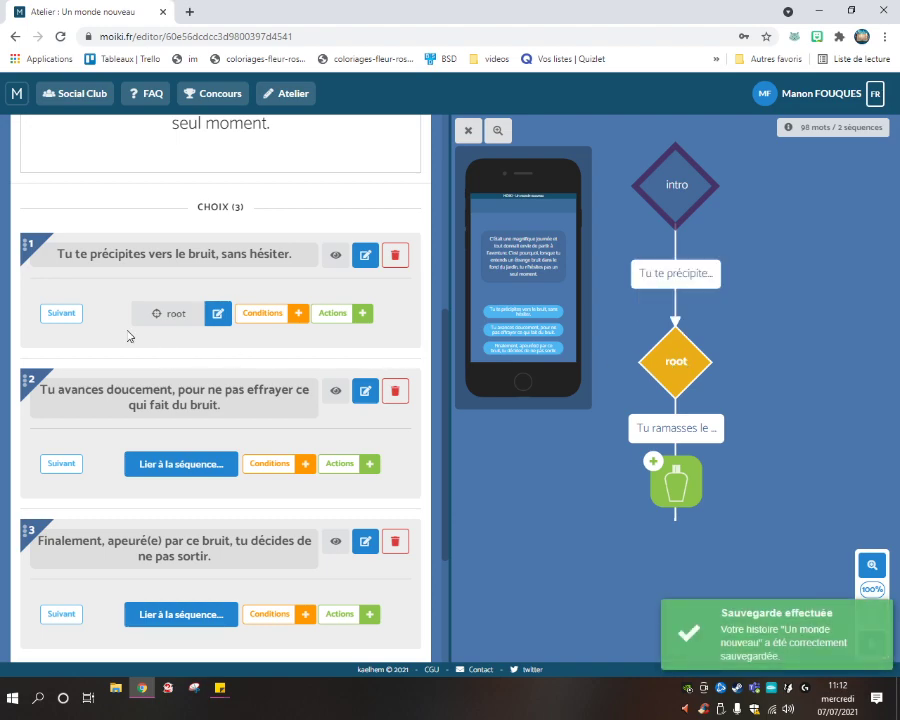
Send intro's second choice to a newly created intro-1 sequence and open it.
{"action": "scroll", "coordinate": [129, 322], "scroll_direction": "down", "scroll_amount": 2}
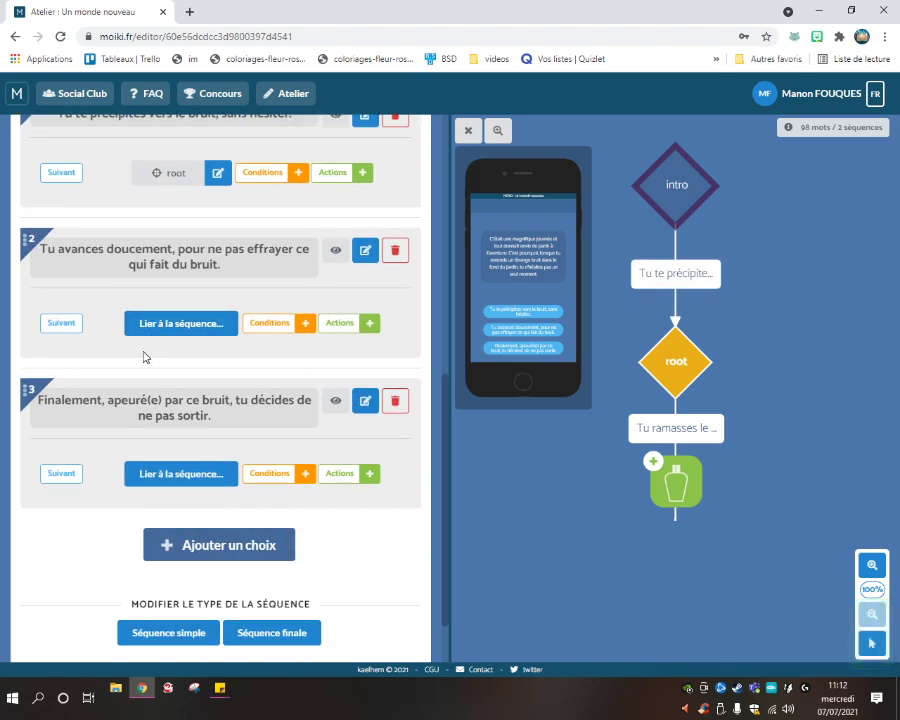
{"action": "left_click", "coordinate": [156, 330]}
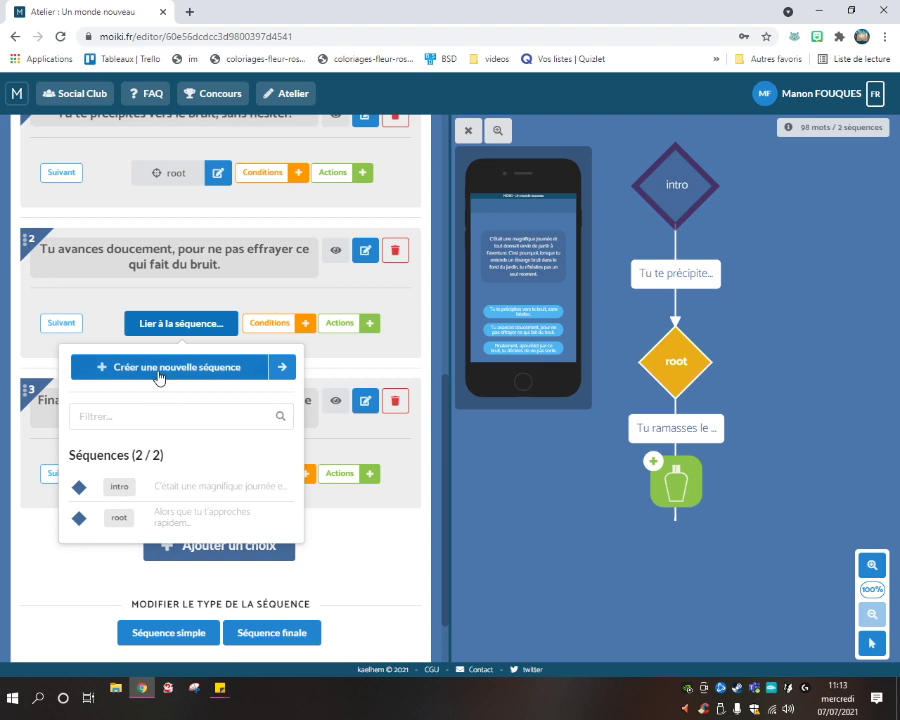
{"action": "left_click", "coordinate": [163, 377]}
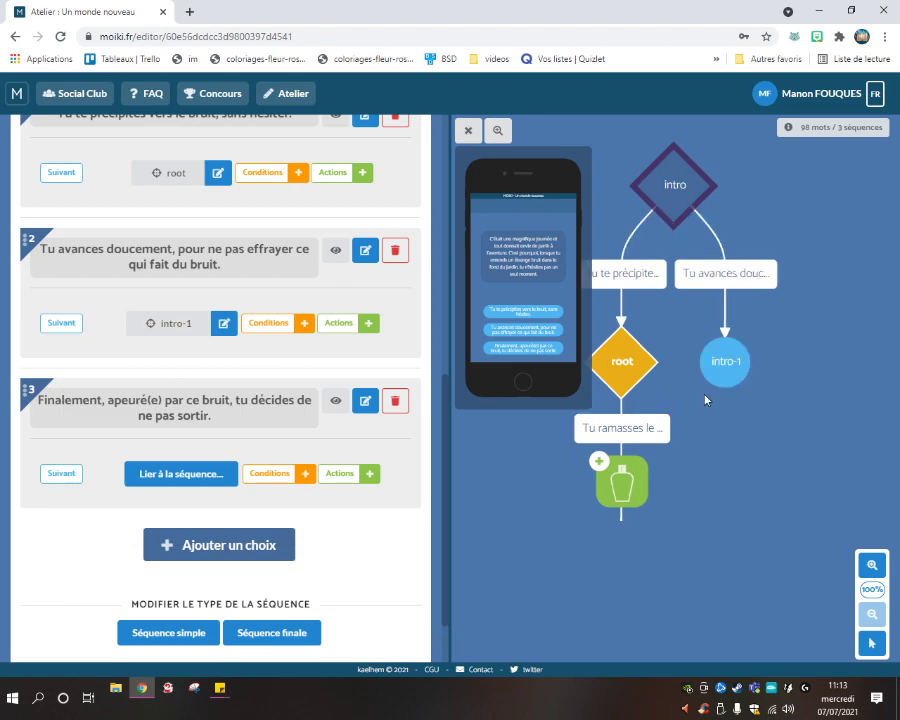
{"action": "left_click", "coordinate": [728, 372]}
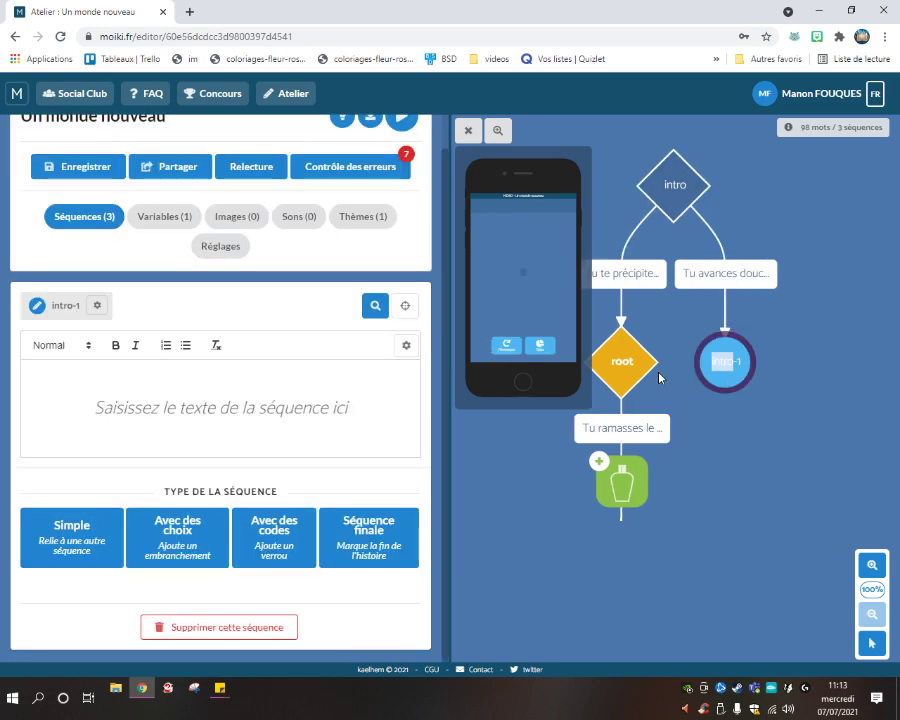
Write intro-1: 'Alors que tu avances vers le fond du jardin… se pose sur une branche sèche,'.
{"action": "left_click", "coordinate": [235, 389]}
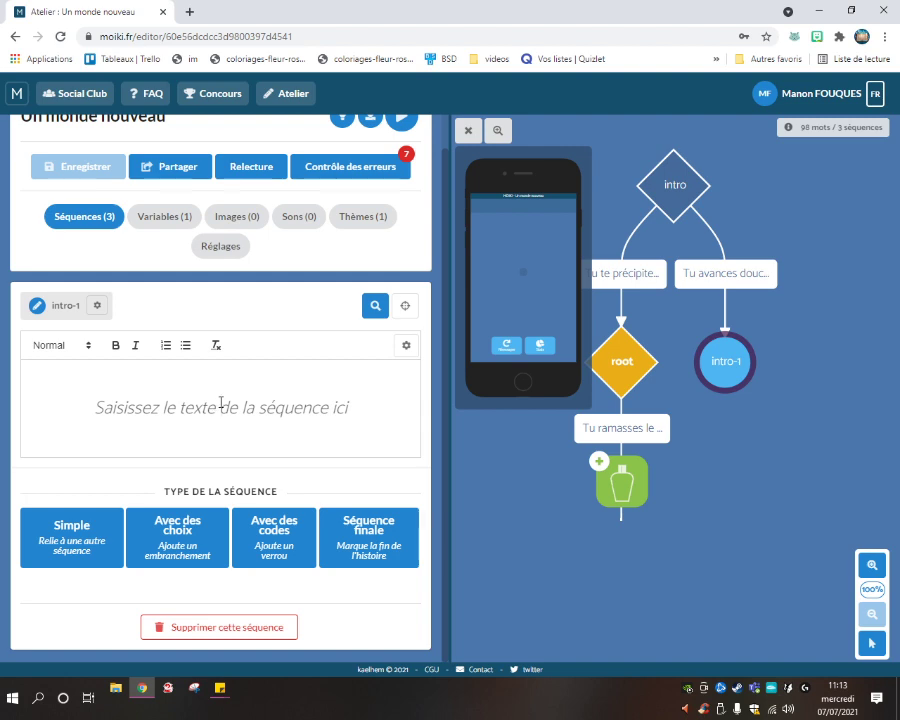
{"action": "type", "text": "Alo"}
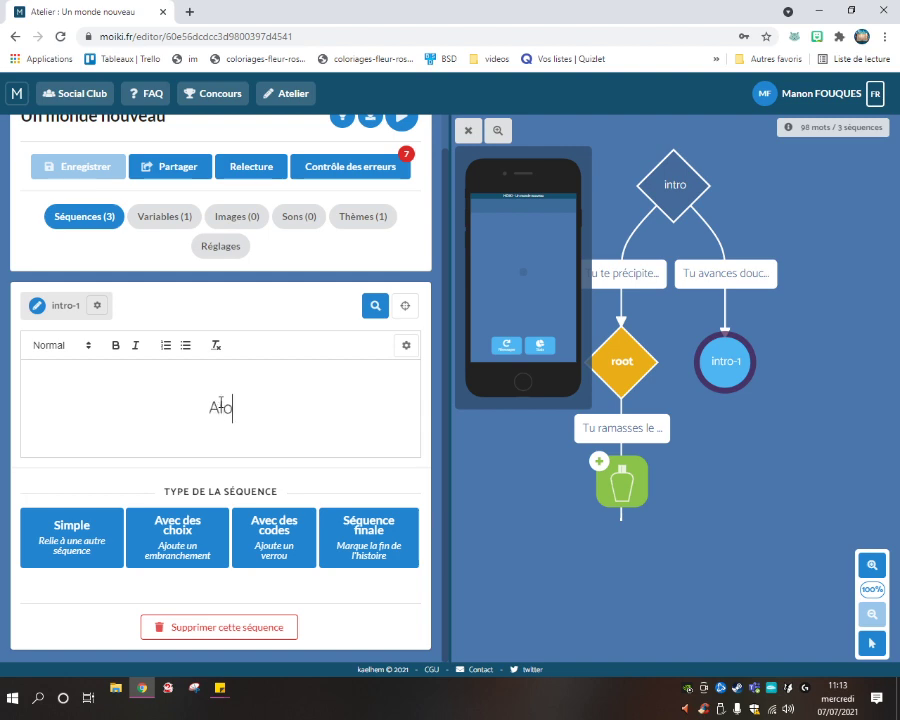
{"action": "type", "text": "rs que tu avances "}
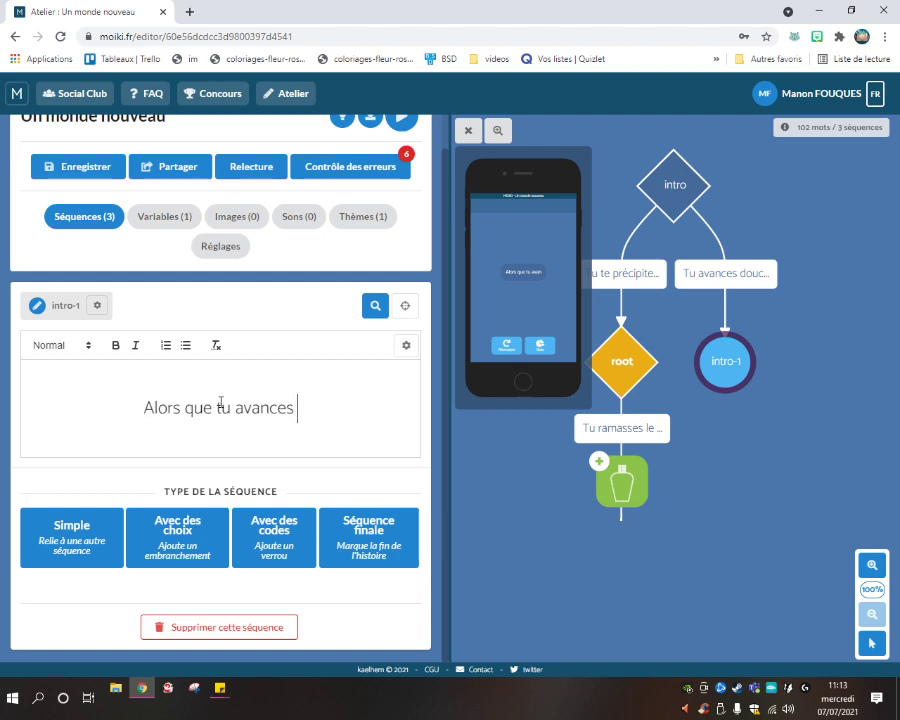
{"action": "type", "text": "vers le fond du"}
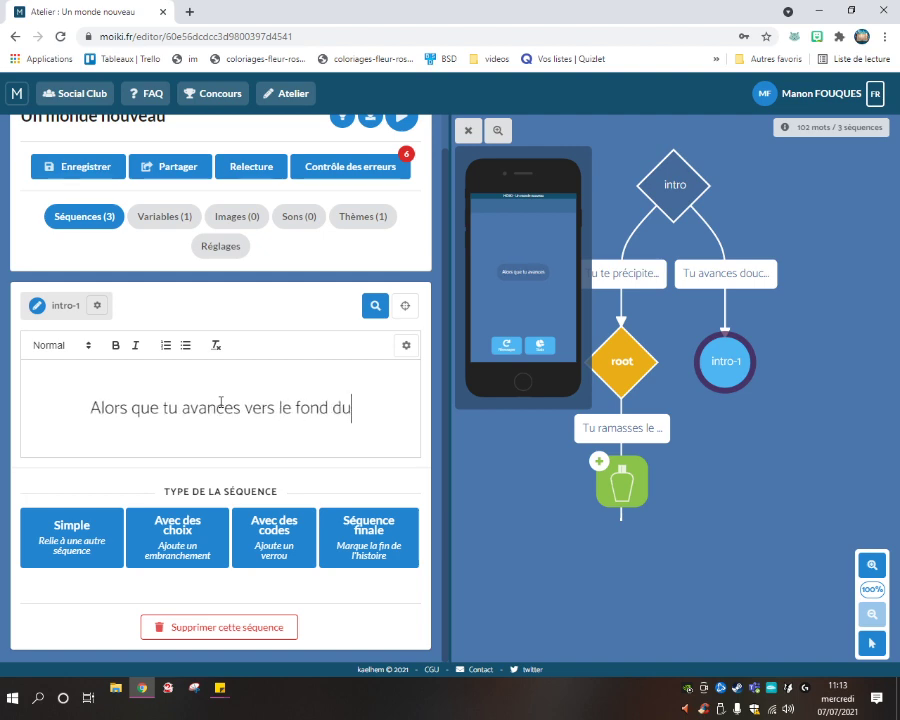
{"action": "type", "text": " jardin, "}
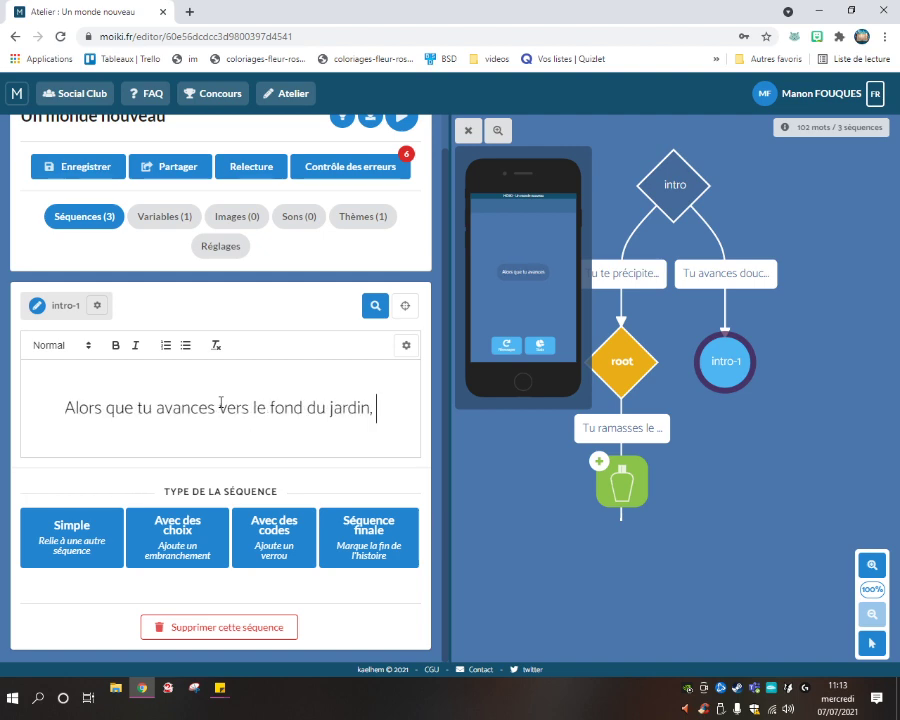
{"action": "type", "text": "tu aperçois"}
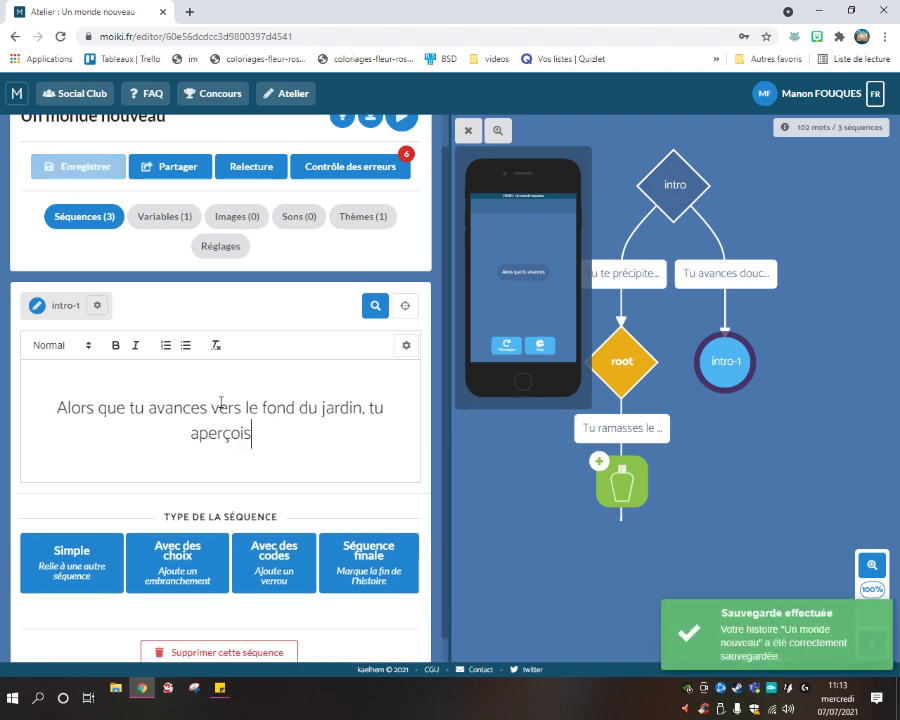
{"action": "type", "text": " un petit an"}
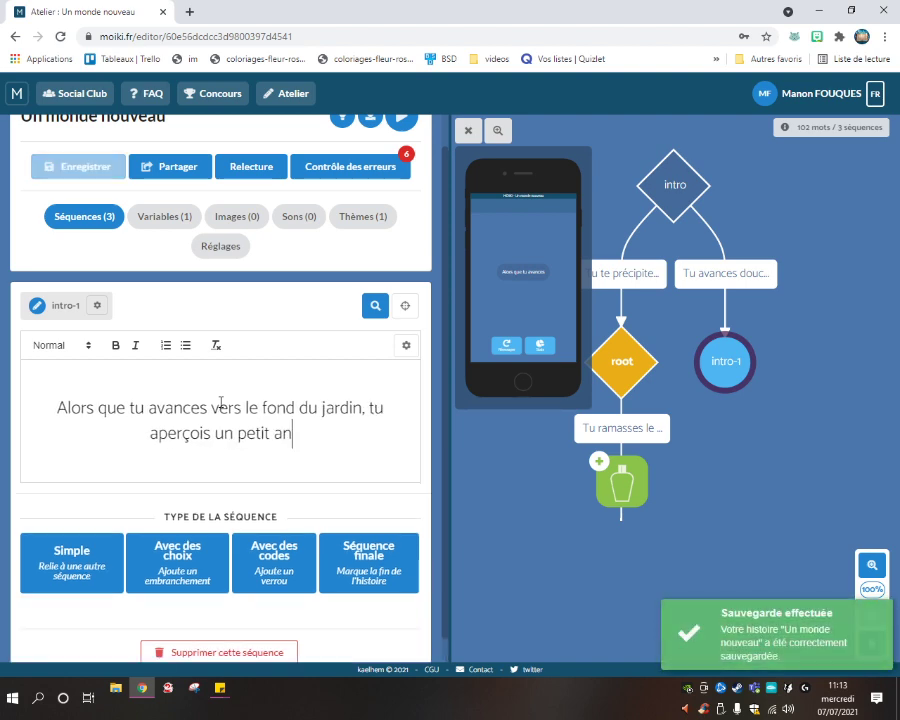
{"action": "type", "text": "imal tout "}
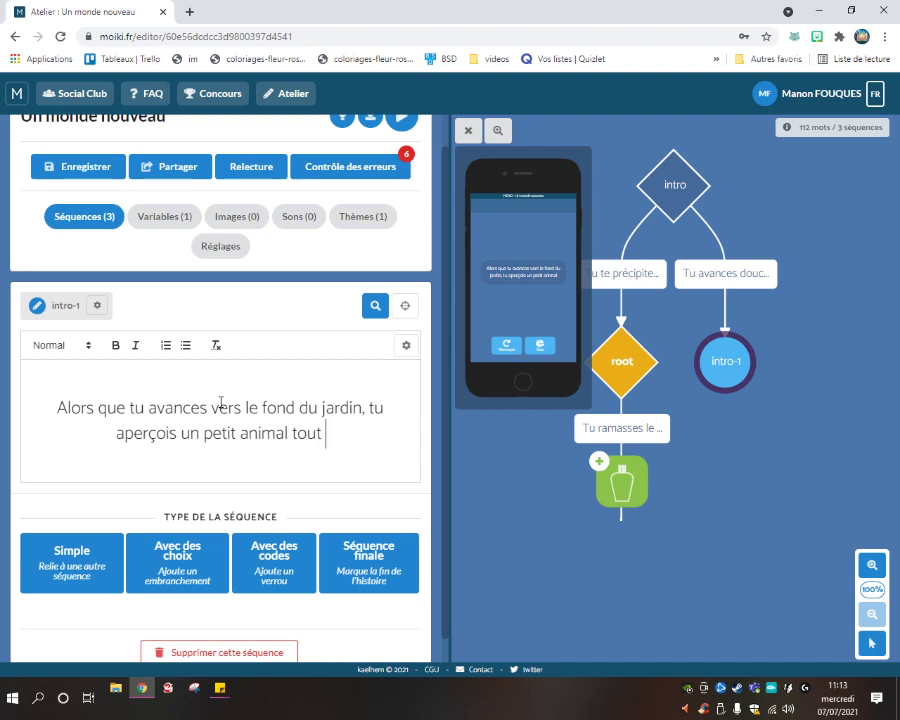
{"action": "type", "text": "blanc."}
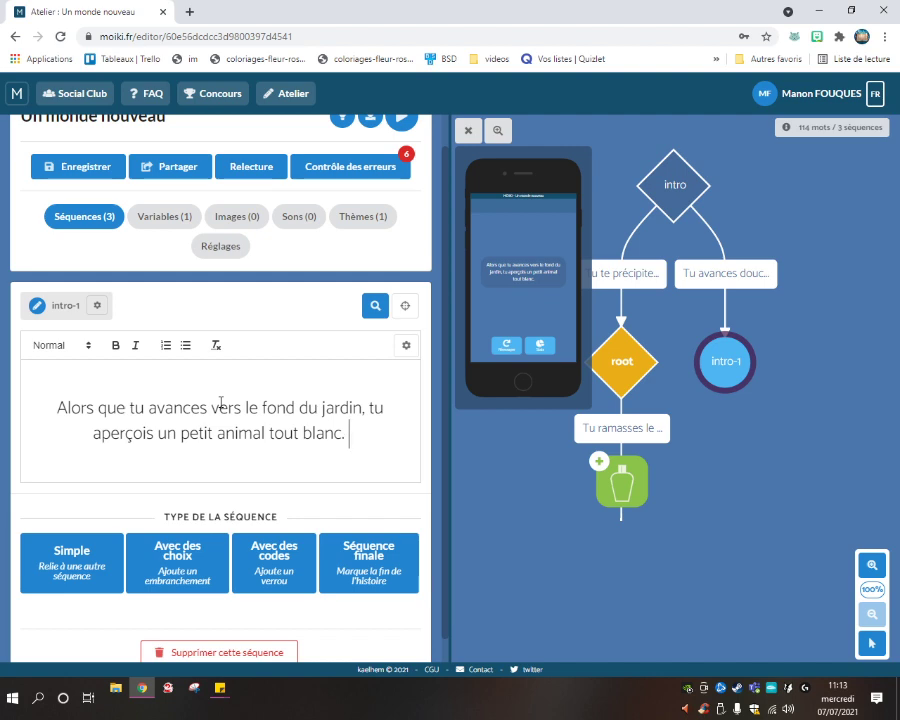
{"action": "type", "text": "Mais,"}
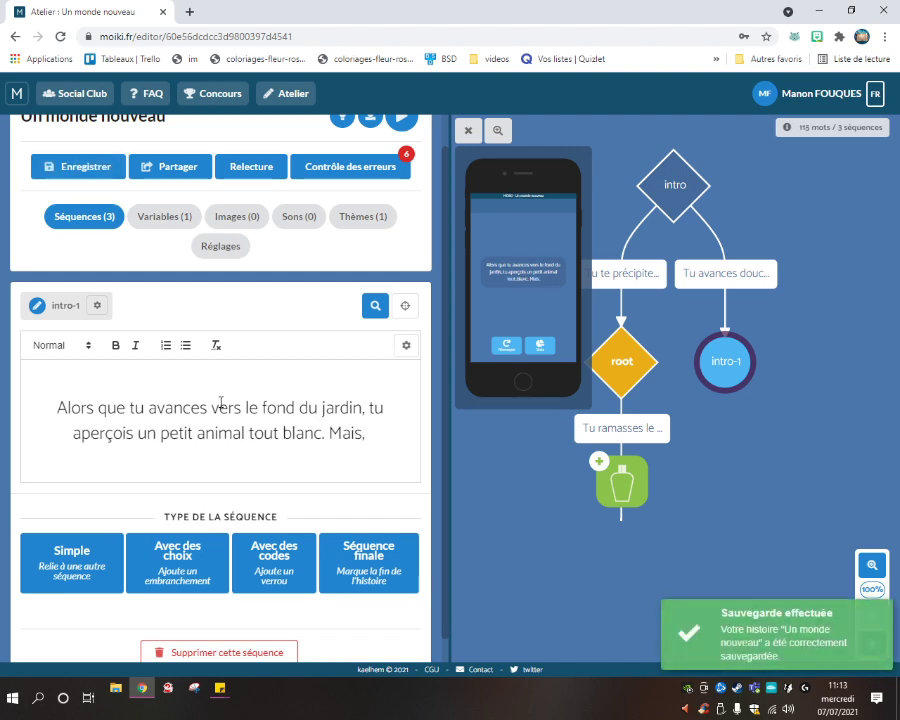
{"action": "type", "text": " alors que ton p"}
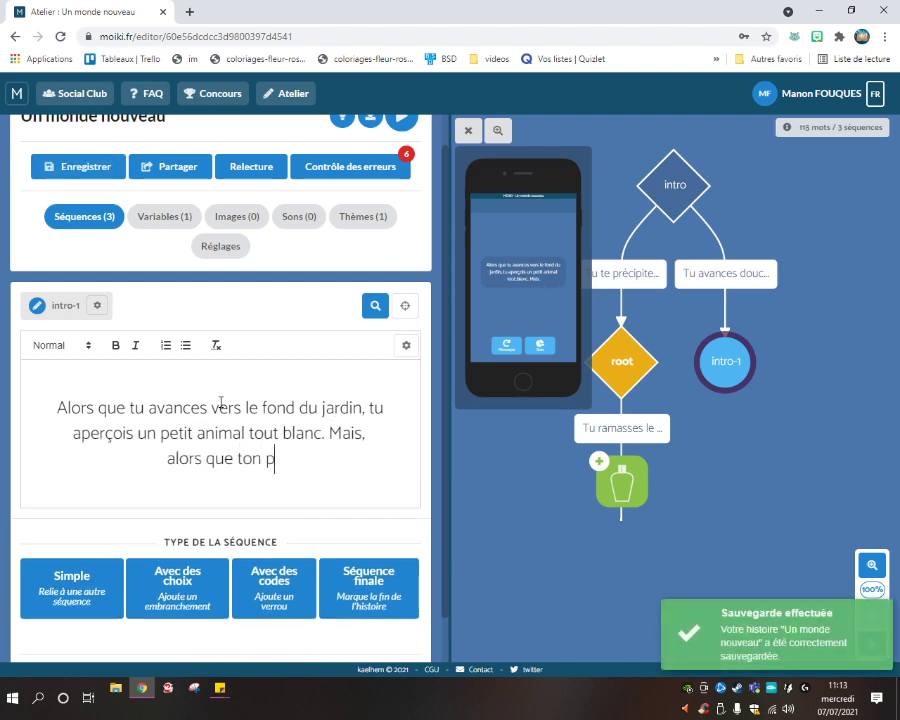
{"action": "type", "text": "ied"}
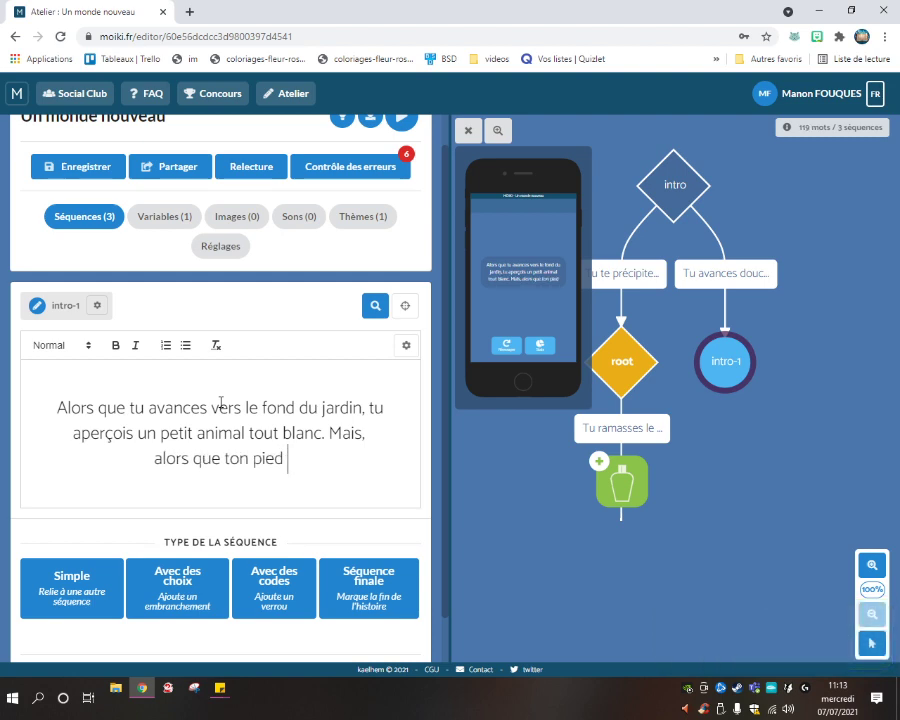
{"action": "type", "text": " se pose sur u"}
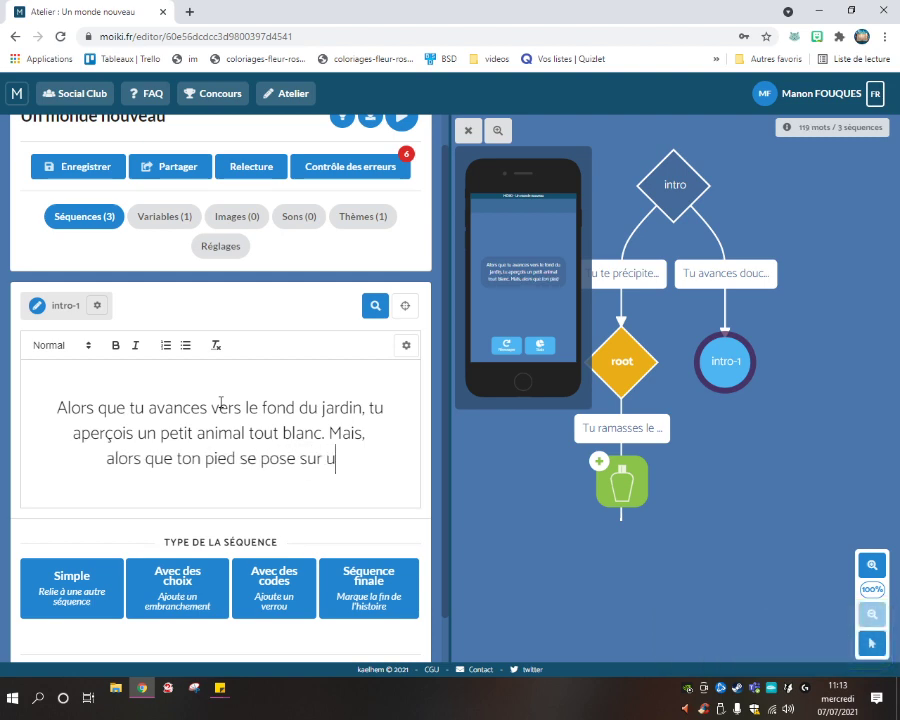
{"action": "type", "text": "ne bran"}
{"action": "type", "text": "che sèche,"}
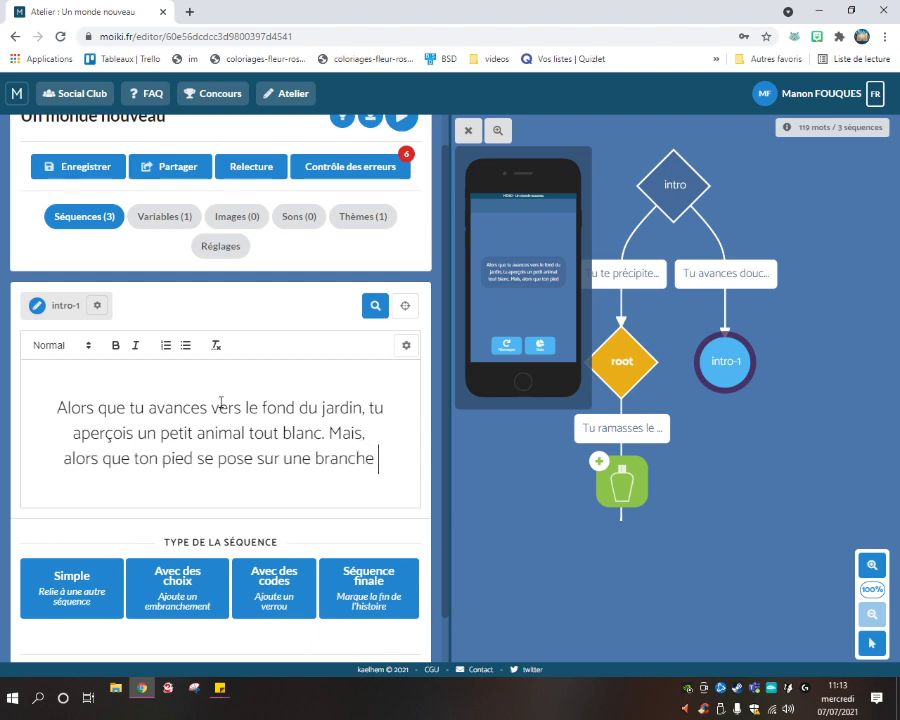
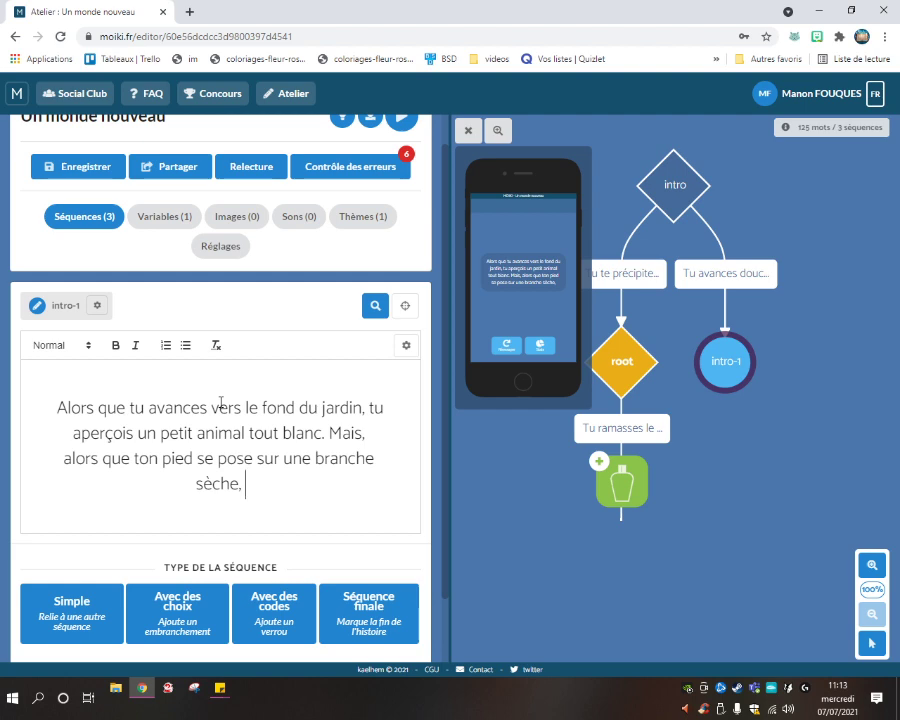
End intro-1 with 'le bruit fait fuir ce dernier. Tu remarques néanmoins un objet étrange par terre.' and give it choices.
{"action": "type", "text": "l"}
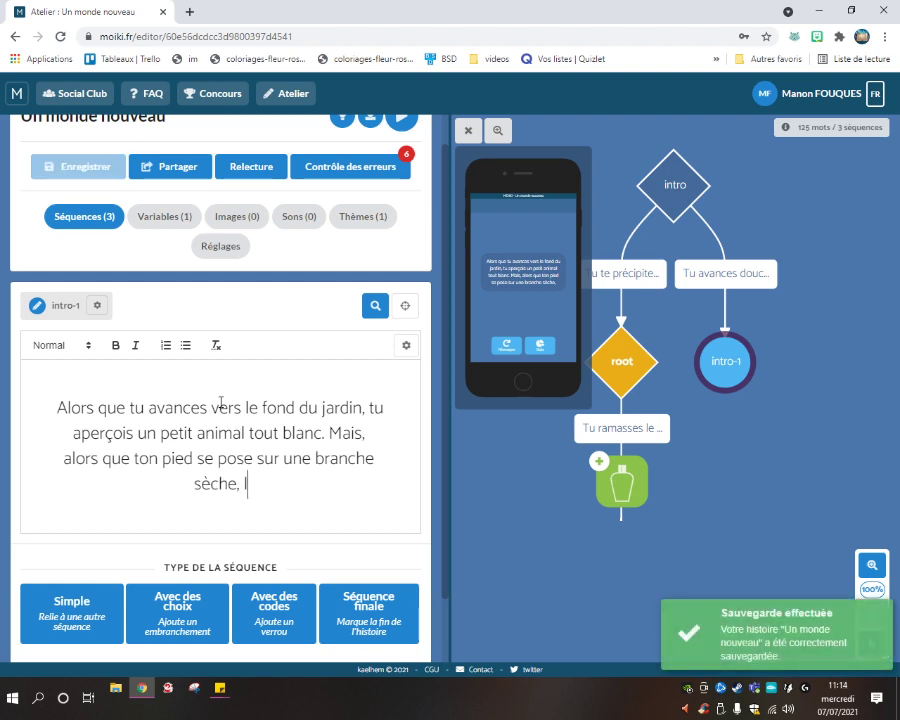
{"action": "type", "text": "e bruit fai"}
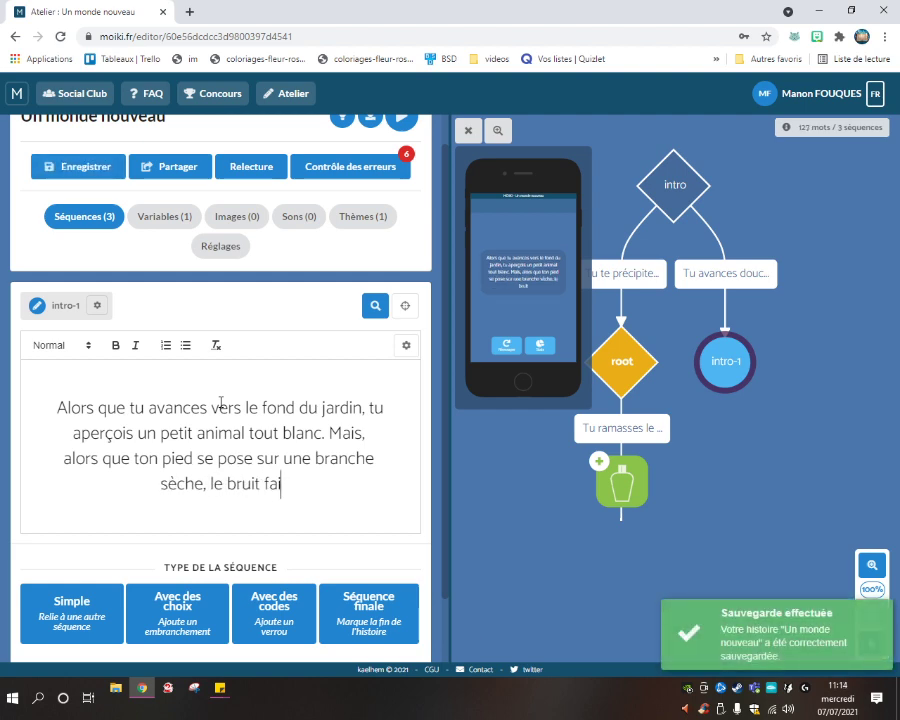
{"action": "type", "text": "t fuir ce der"}
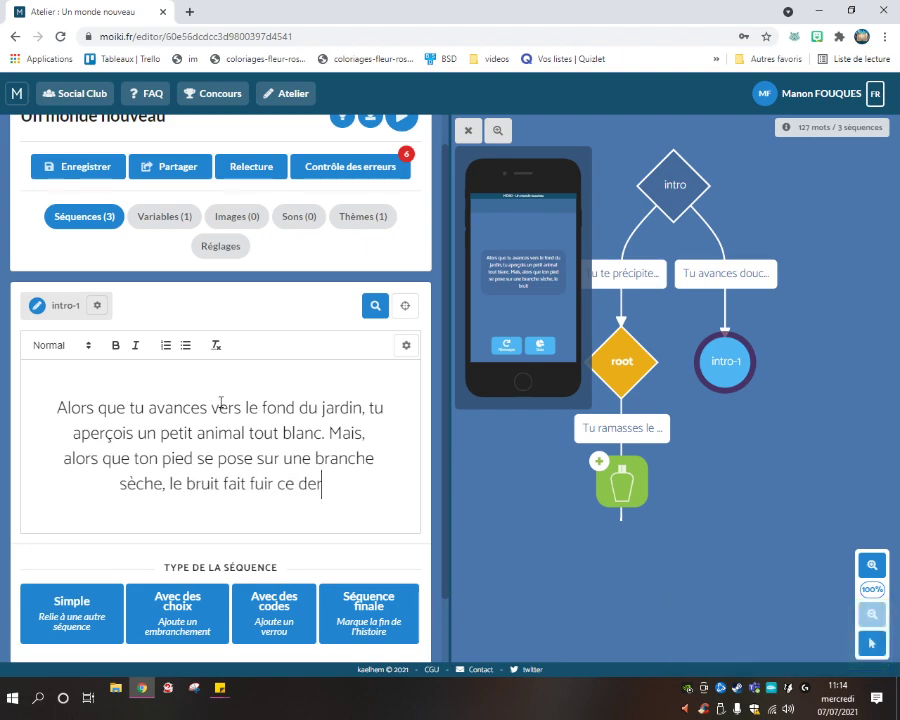
{"action": "type", "text": "nier."}
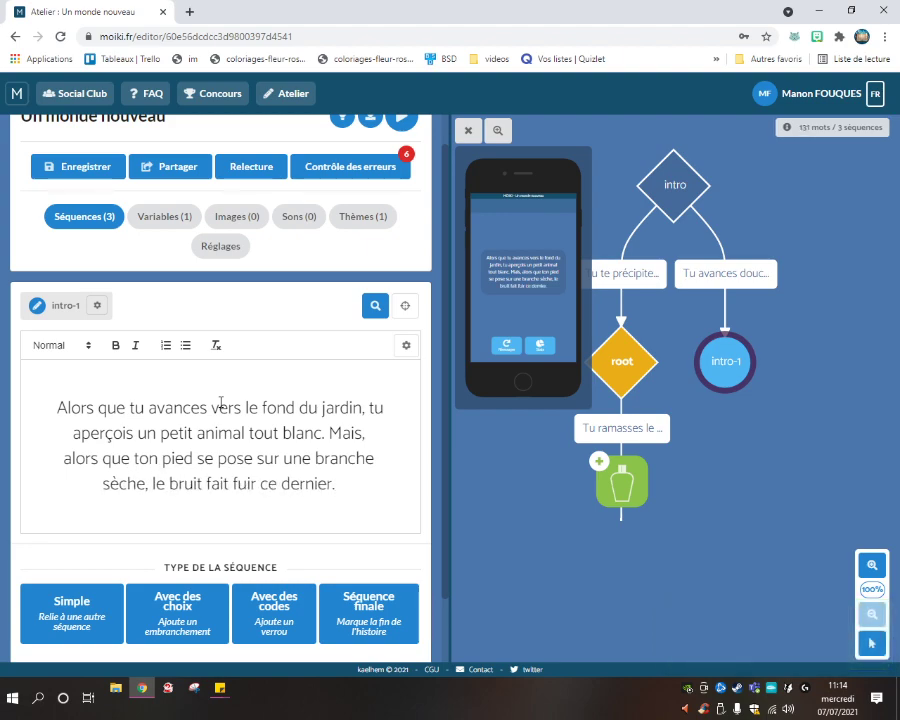
{"action": "type", "text": " Tu remarque"}
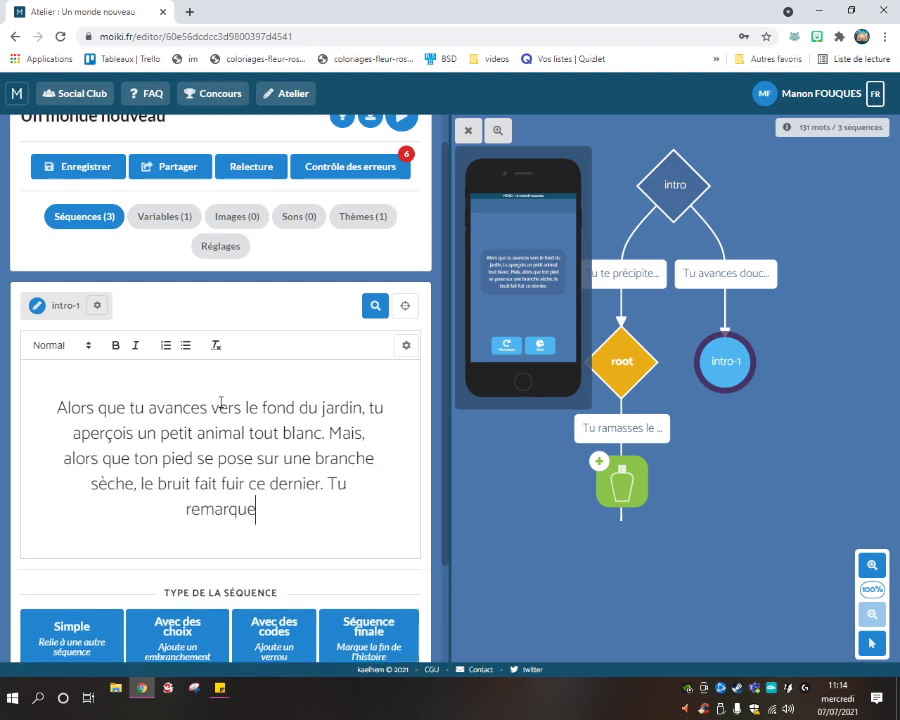
{"action": "type", "text": "s néanmoins"}
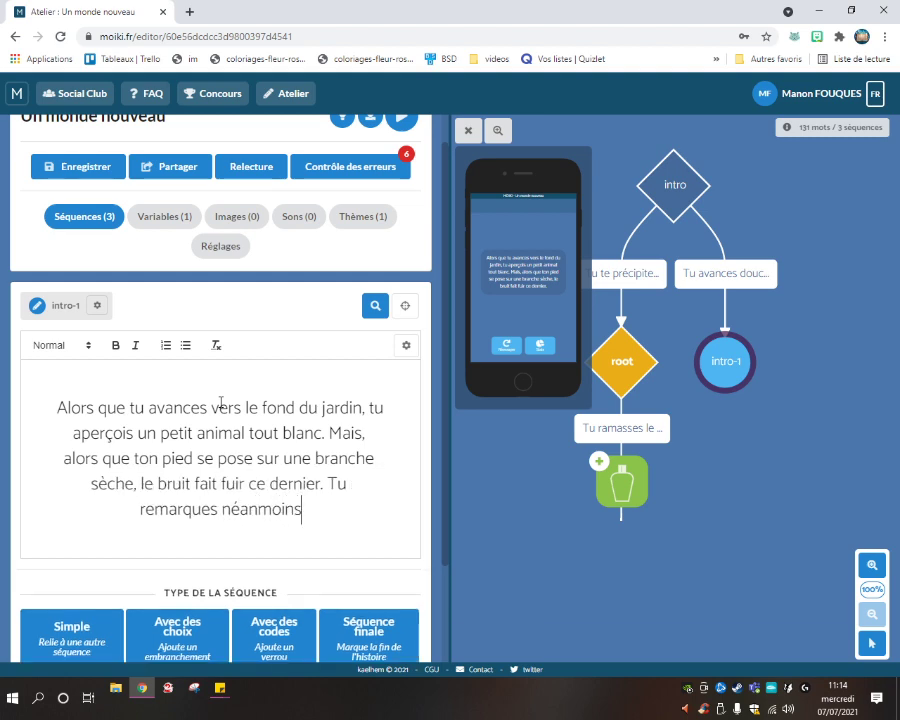
{"action": "type", "text": " un obje"}
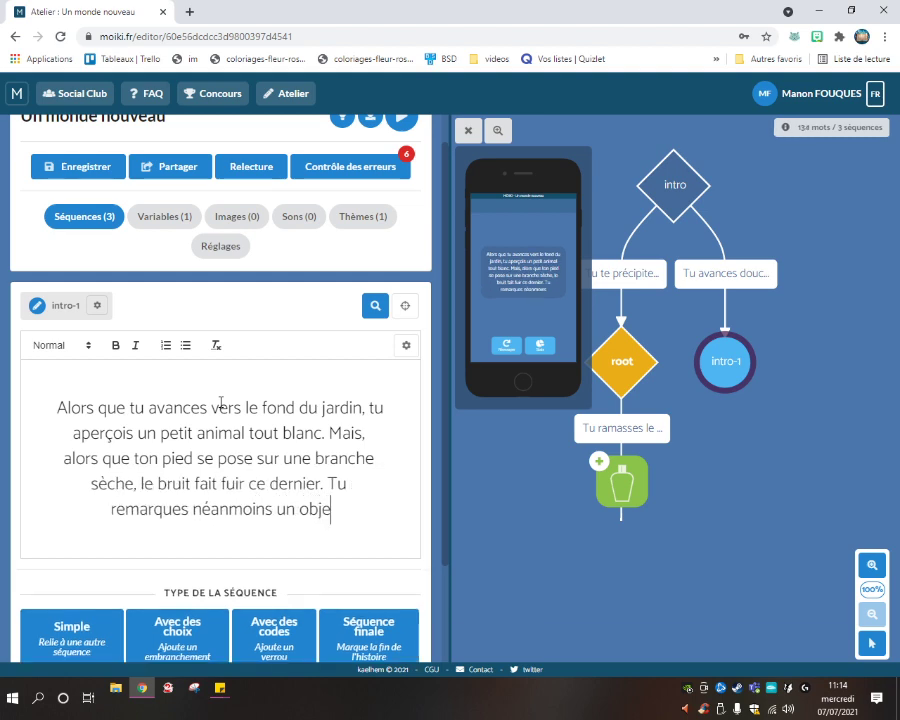
{"action": "type", "text": "t étrange"}
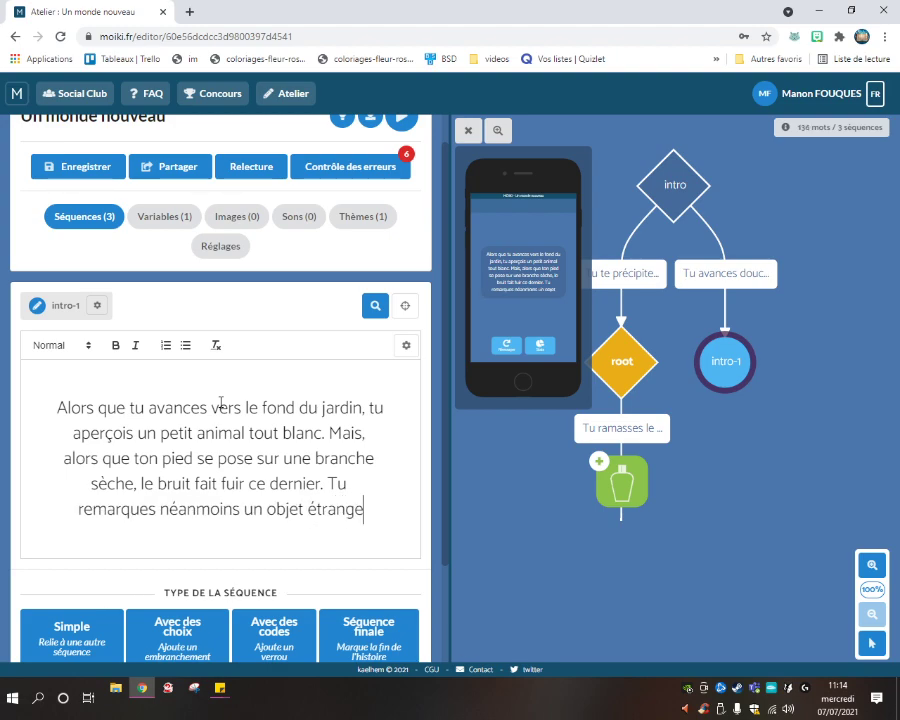
{"action": "type", "text": " par terre."}
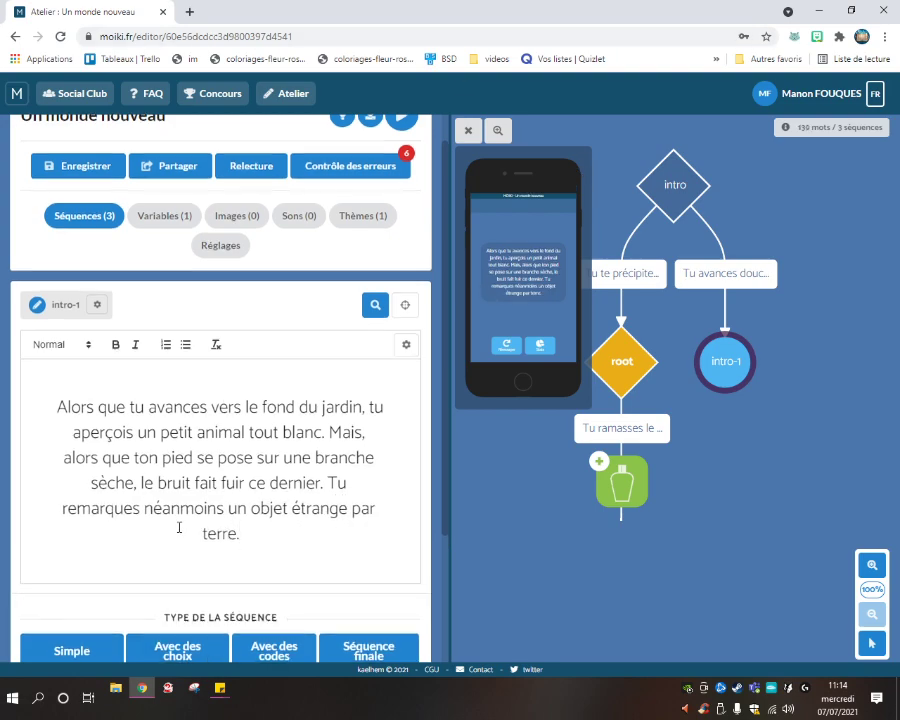
{"action": "scroll", "coordinate": [189, 531], "scroll_direction": "down", "scroll_amount": 1}
{"action": "scroll", "coordinate": [165, 502], "scroll_direction": "down", "scroll_amount": 1}
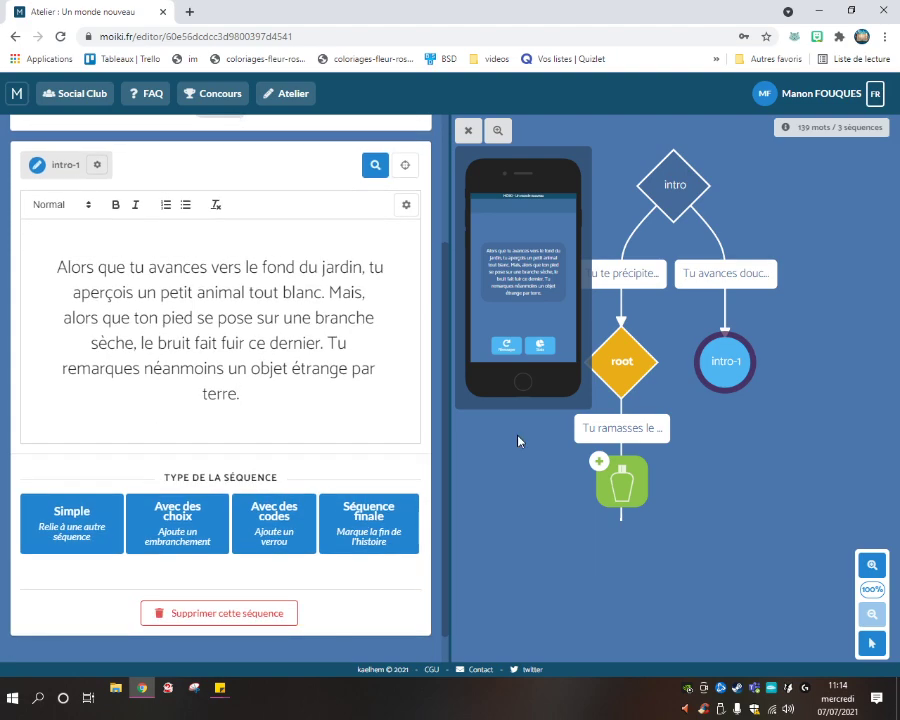
{"action": "left_click", "coordinate": [169, 535]}
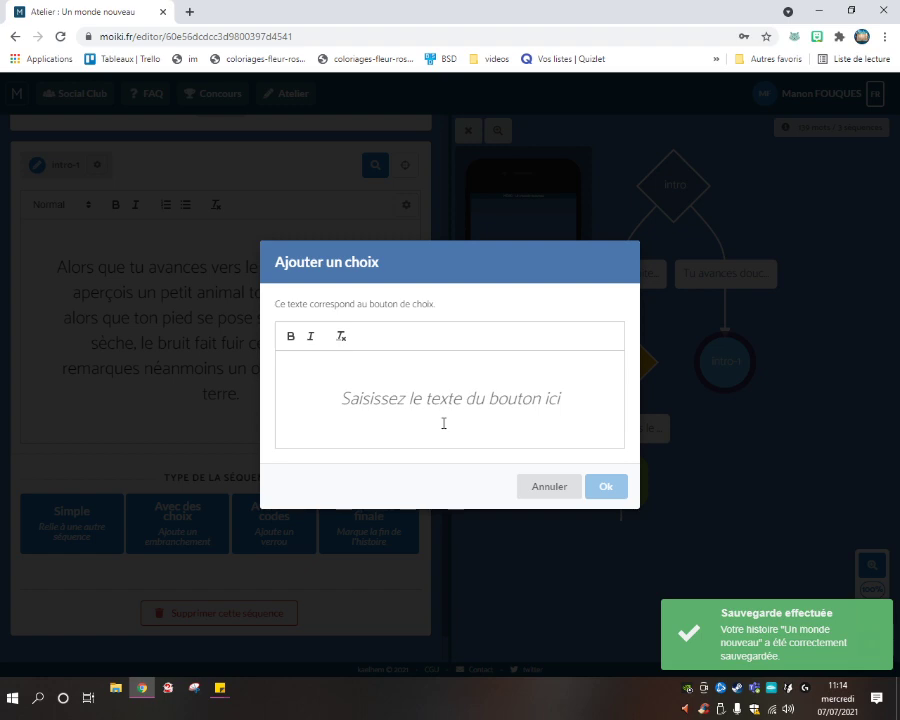
Add intro-1's first choice, 'Je ramasse le flacon.'.
{"action": "type", "text": "Je "}
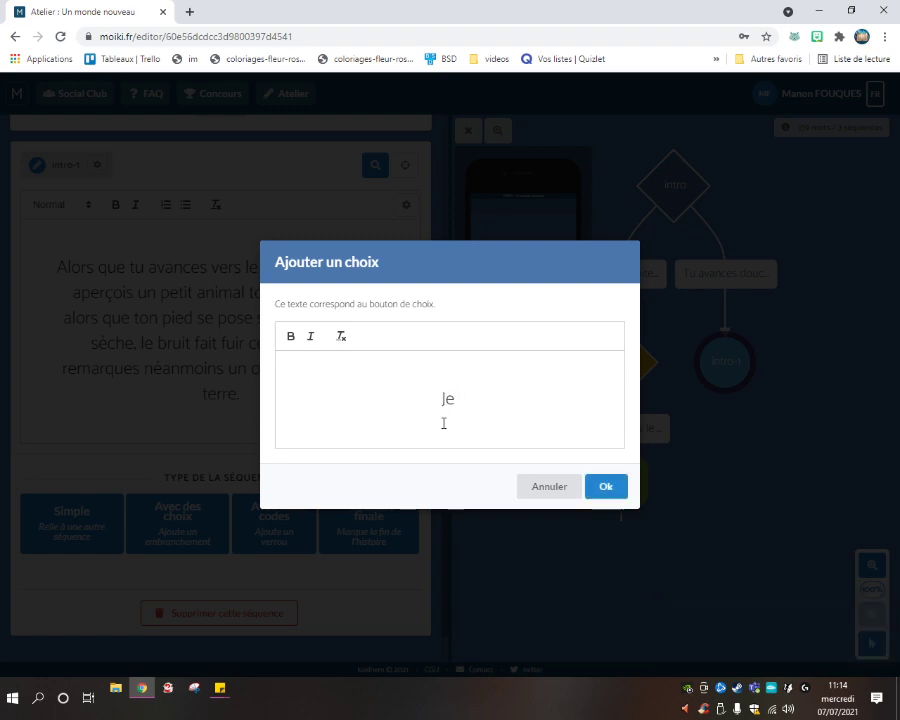
{"action": "type", "text": "ramasse le flaco"}
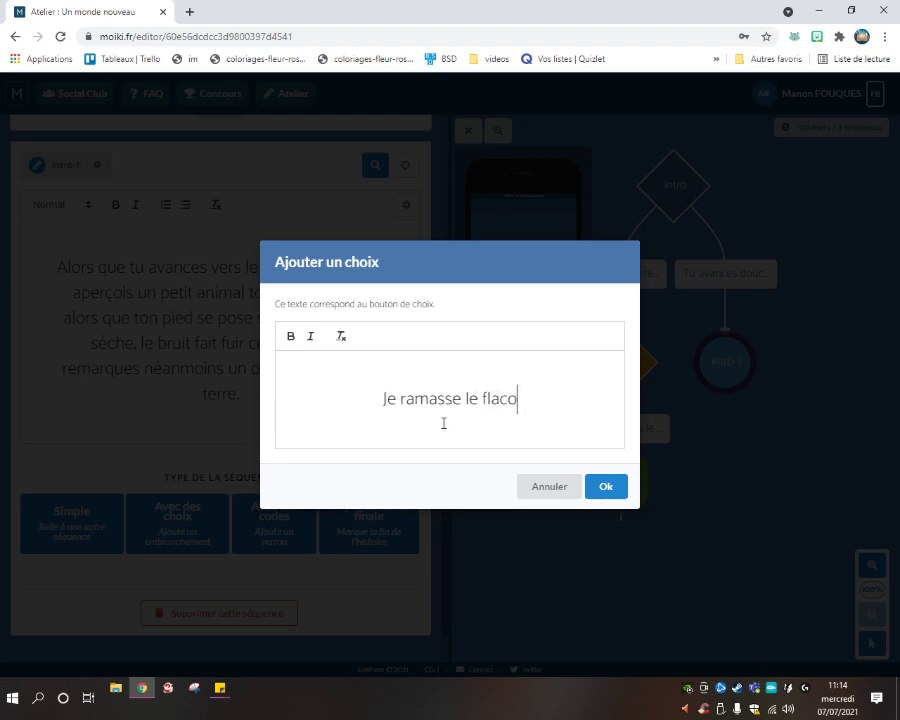
{"action": "type", "text": "n."}
{"action": "left_click", "coordinate": [598, 490]}
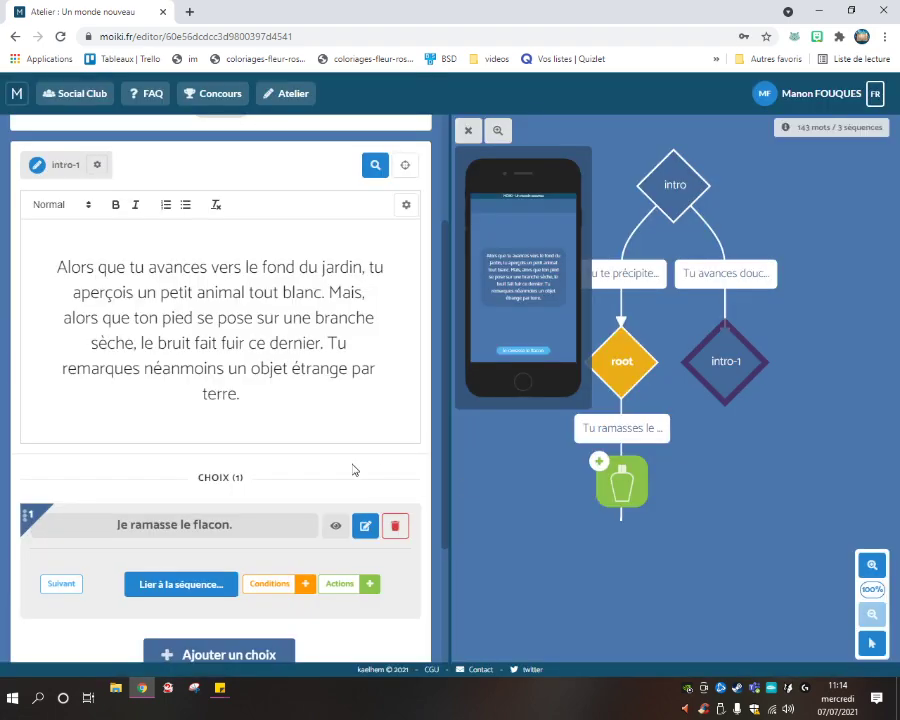
Attach an action to that choice that makes the player gain the Flacon object.
{"action": "scroll", "coordinate": [320, 468], "scroll_direction": "down", "scroll_amount": 4}
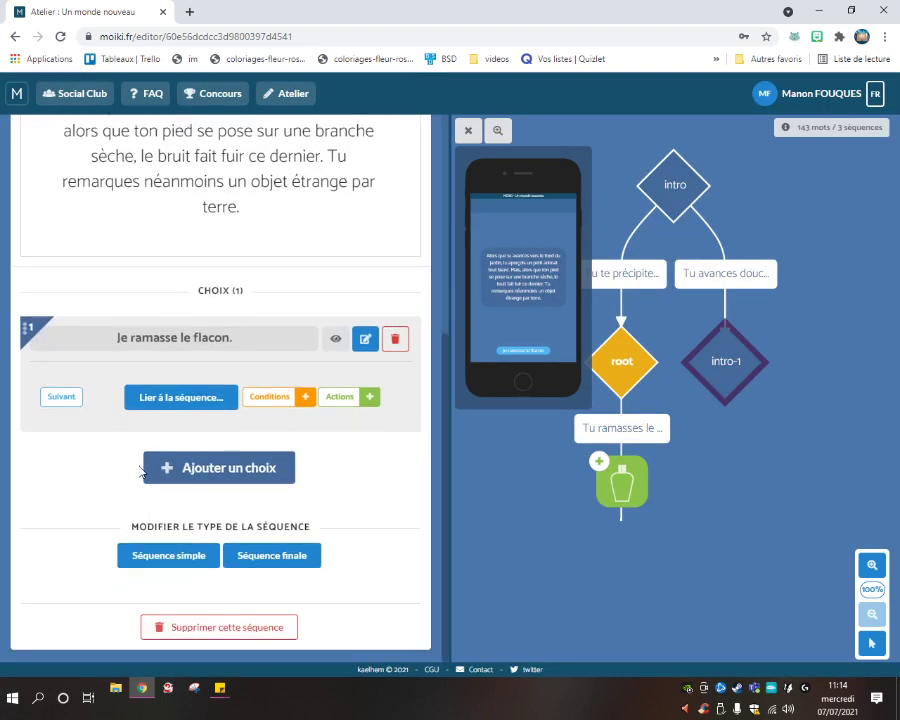
{"action": "left_click", "coordinate": [367, 398]}
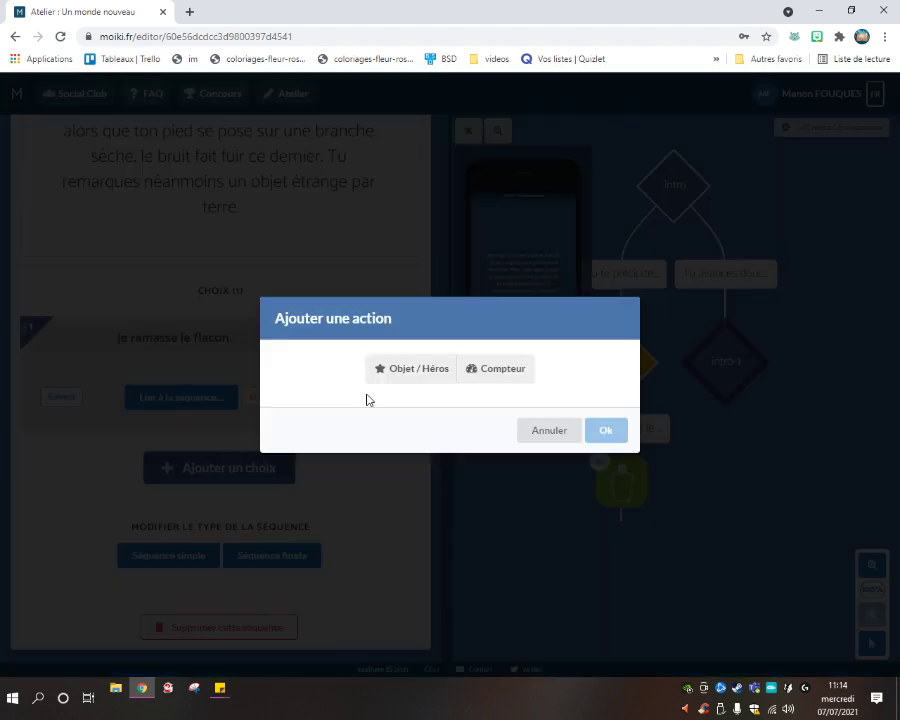
{"action": "left_click", "coordinate": [434, 366]}
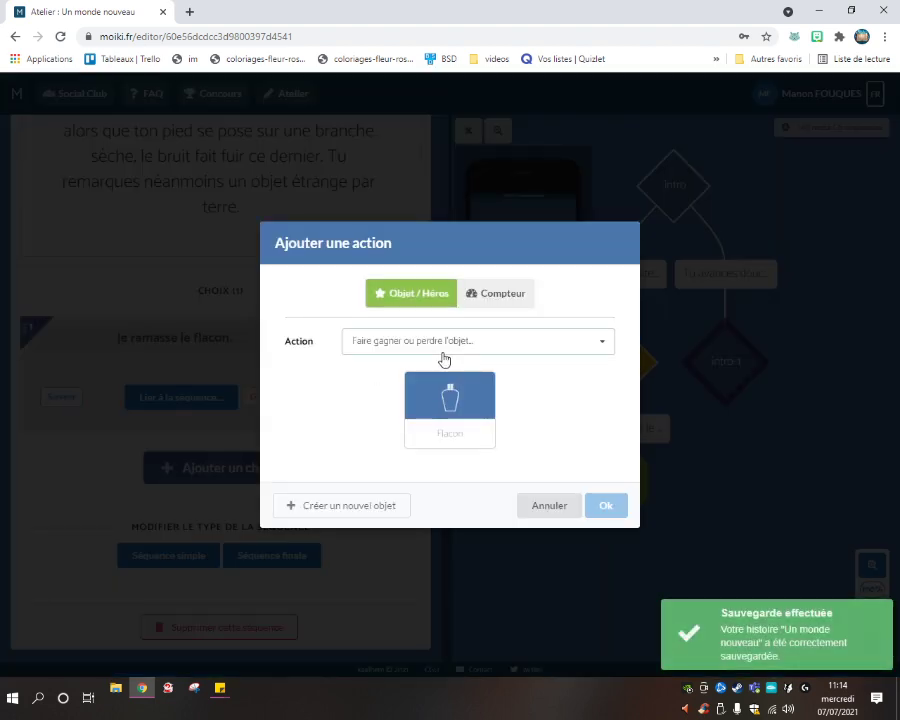
{"action": "left_click", "coordinate": [444, 358]}
{"action": "left_click", "coordinate": [430, 366]}
{"action": "left_click", "coordinate": [466, 388]}
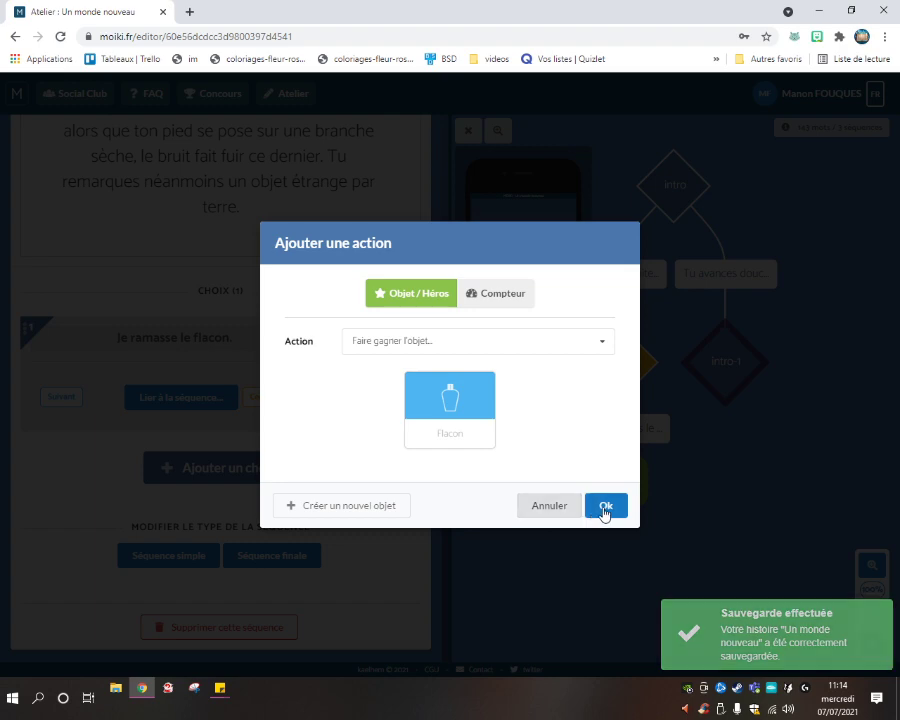
{"action": "left_click", "coordinate": [605, 507]}
{"action": "scroll", "coordinate": [304, 523], "scroll_direction": "down", "scroll_amount": 1}
{"action": "left_click", "coordinate": [236, 497]}
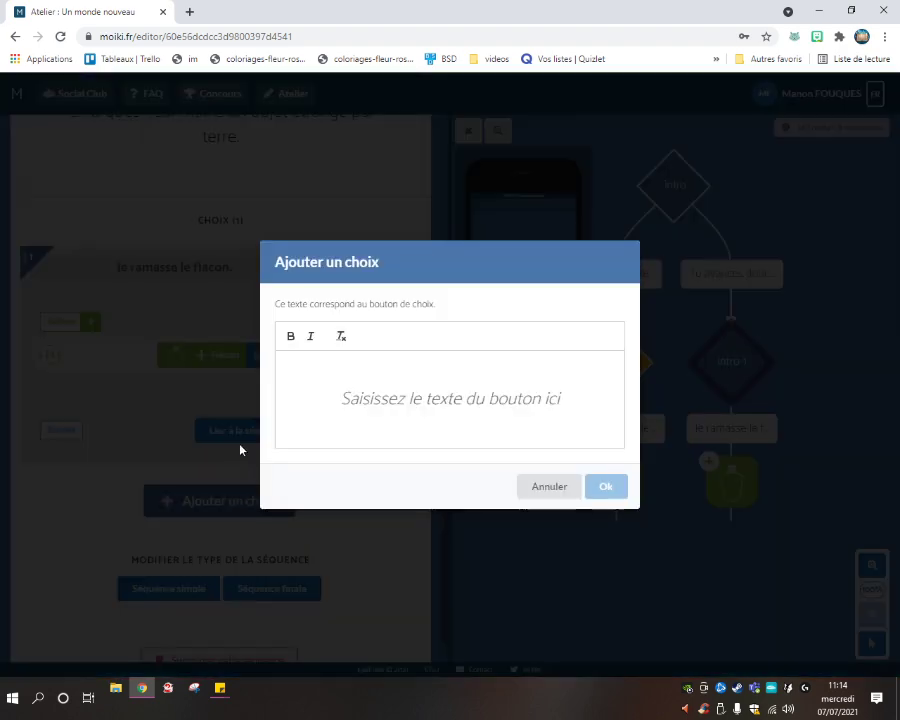
Enter 'Je ne ramasse pas le flacon.' as intro-1's second choice.
{"action": "type", "text": "Je ne r"}
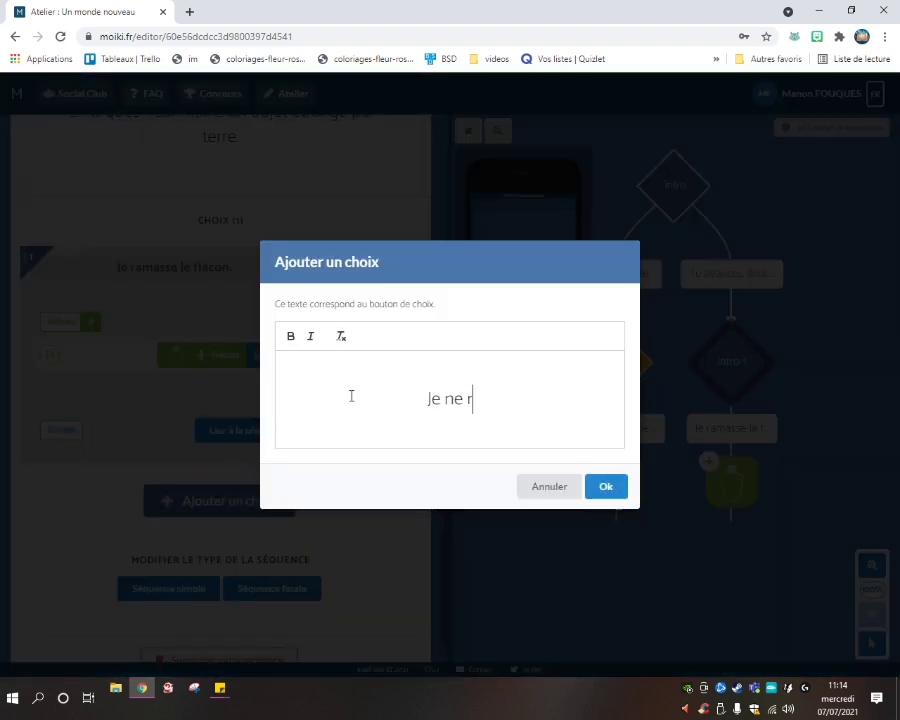
{"action": "type", "text": "amasse pas le"}
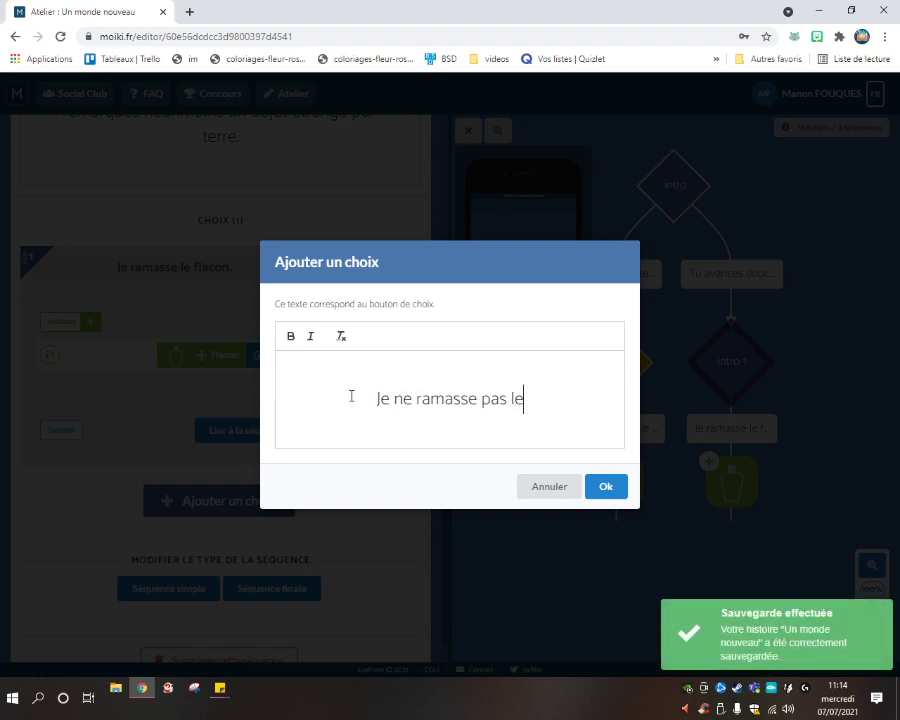
{"action": "type", "text": " flacon."}
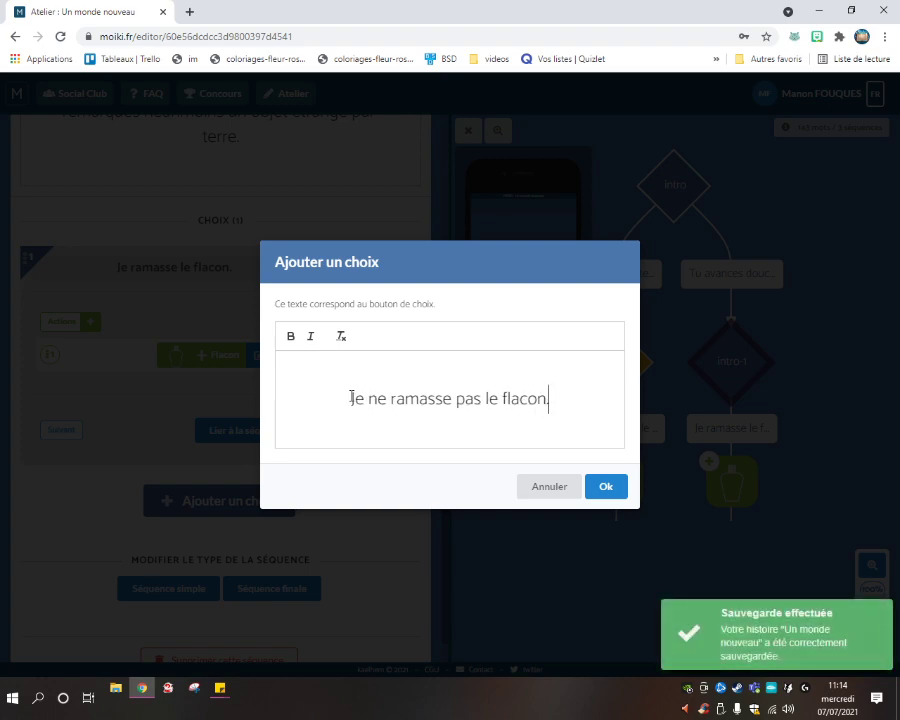
{"action": "left_click", "coordinate": [607, 487]}
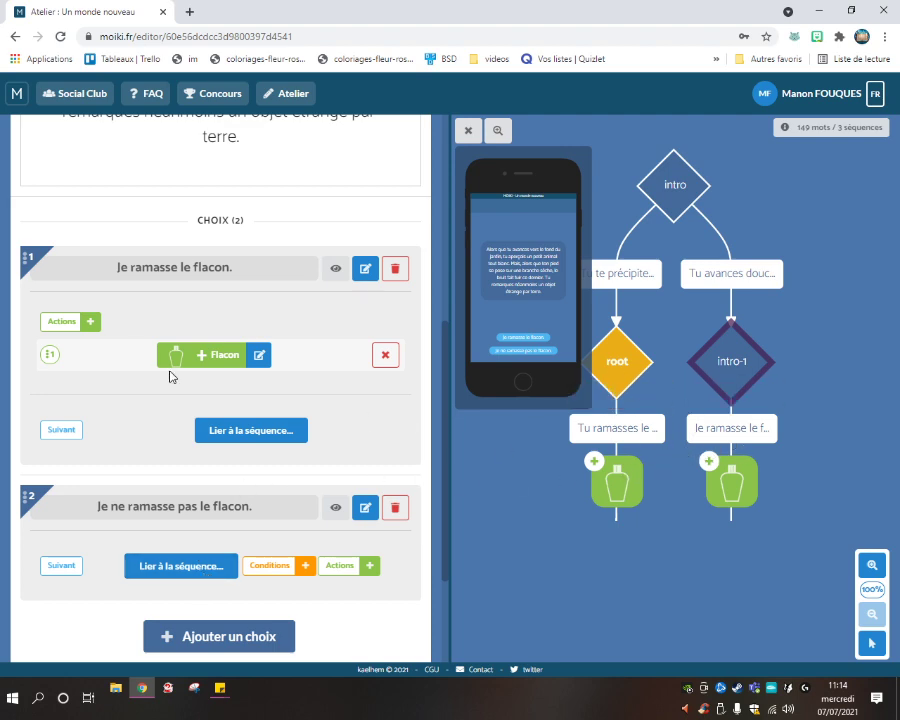
Reword intro-1's first choice to 'Tu ramasses le flacon.'.
{"action": "triple_click", "coordinate": [132, 265]}
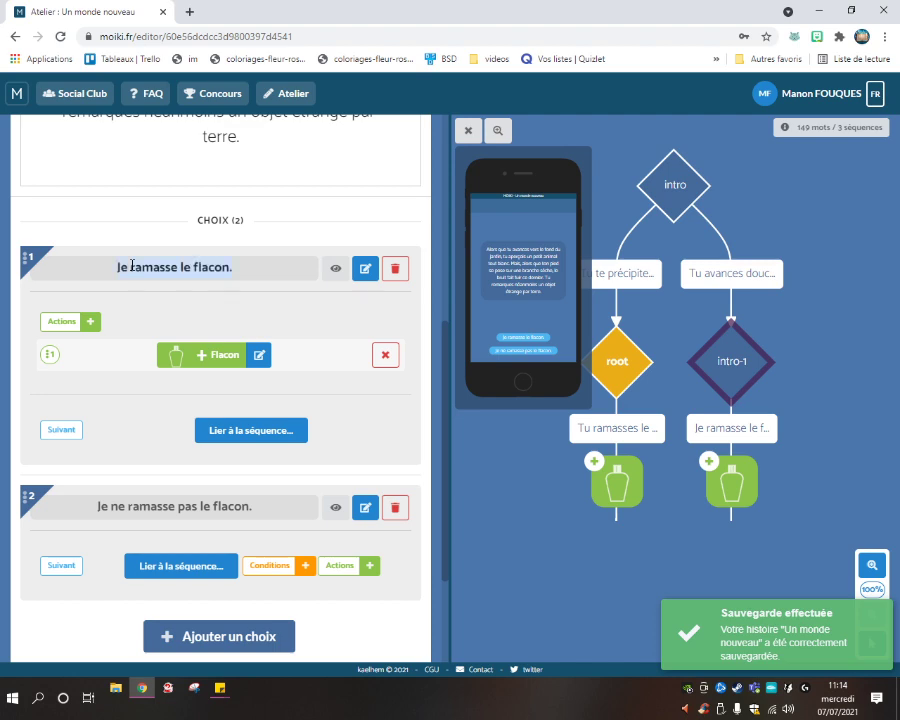
{"action": "left_click", "coordinate": [367, 269]}
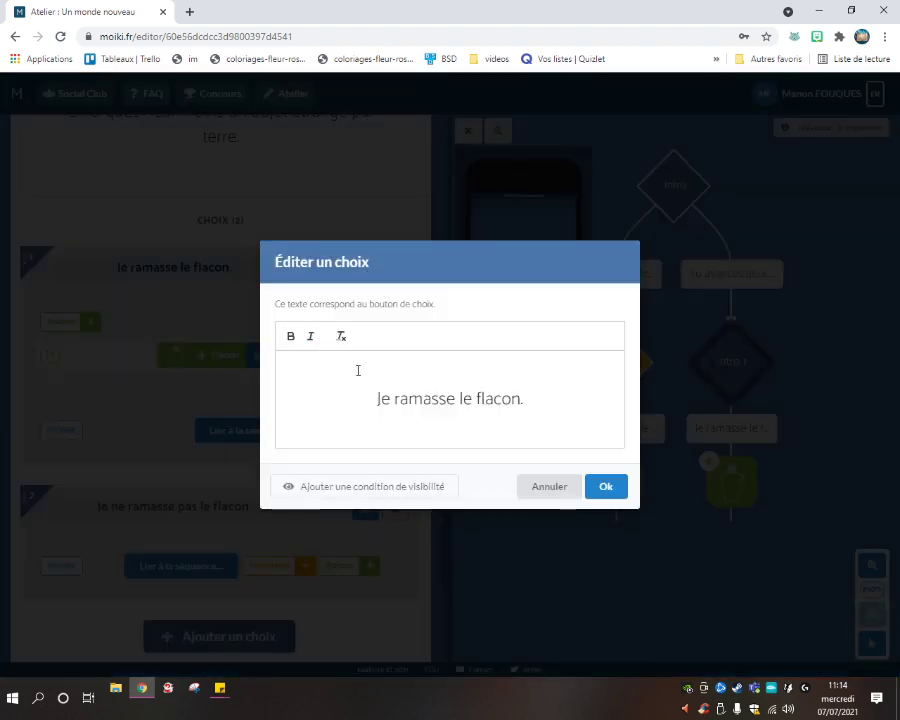
{"action": "left_click_drag", "start_coordinate": [396, 403], "coordinate": [315, 400]}
{"action": "type", "text": "Tu rama"}
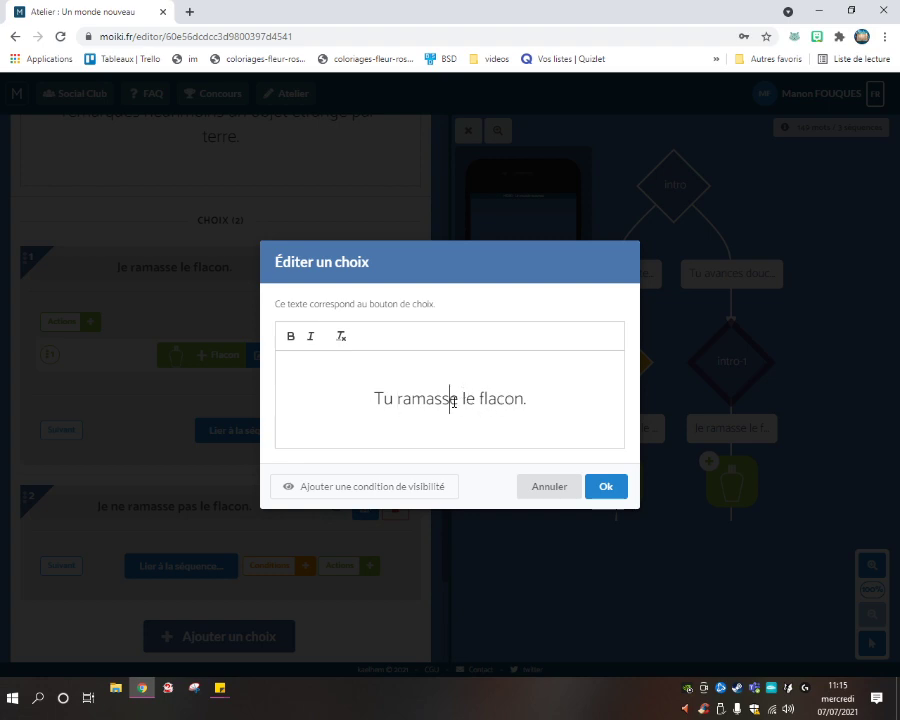
{"action": "type", "text": "s"}
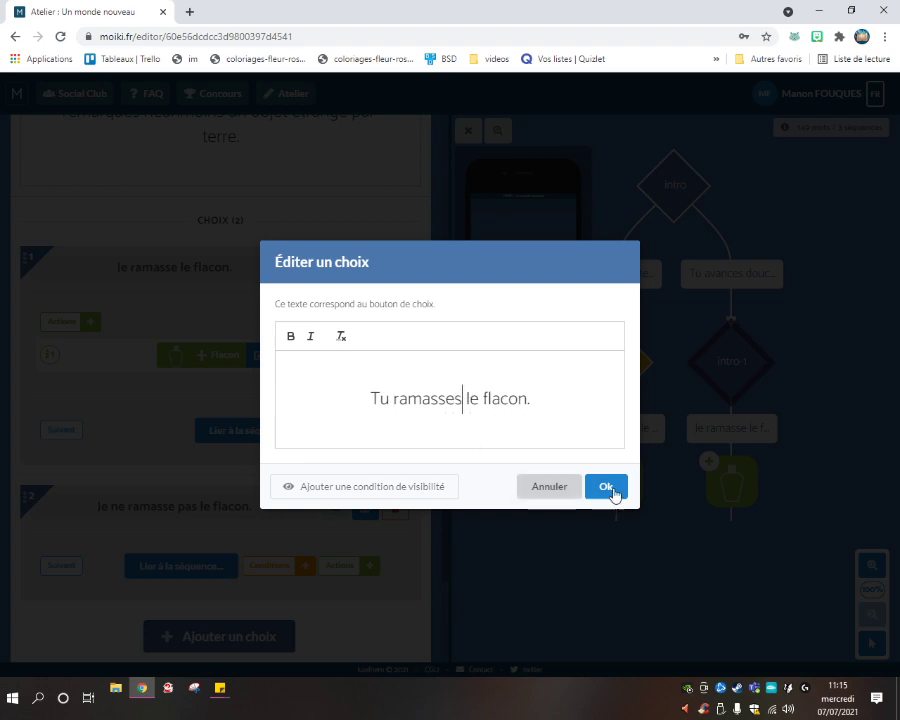
{"action": "left_click", "coordinate": [602, 484]}
Reword the second choice to 'Tu ne ramasses pas le flacon.'.
{"action": "scroll", "coordinate": [199, 467], "scroll_direction": "down", "scroll_amount": 1}
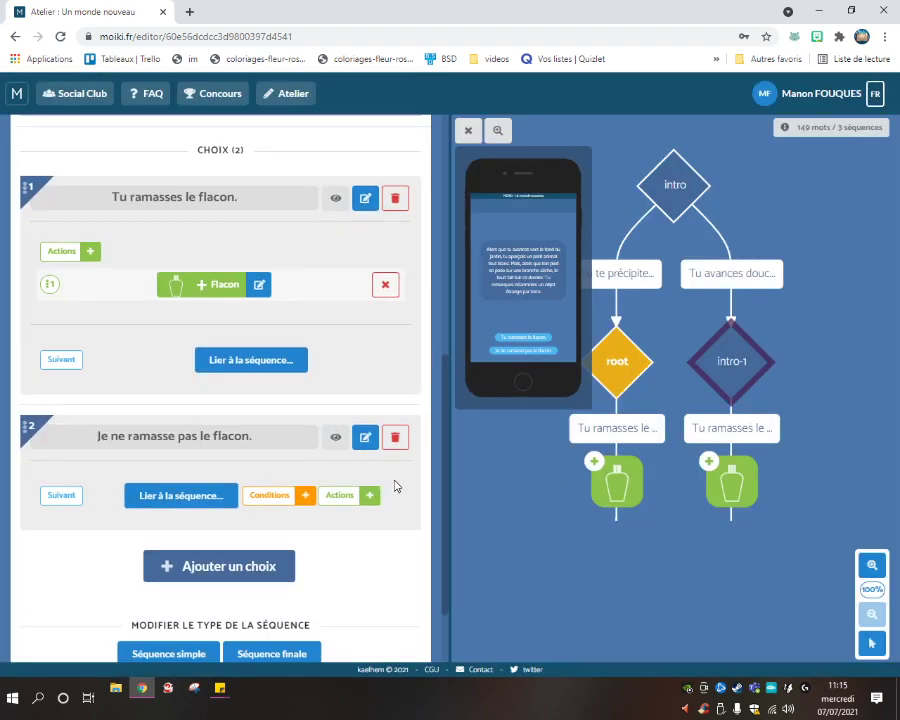
{"action": "left_click", "coordinate": [366, 437]}
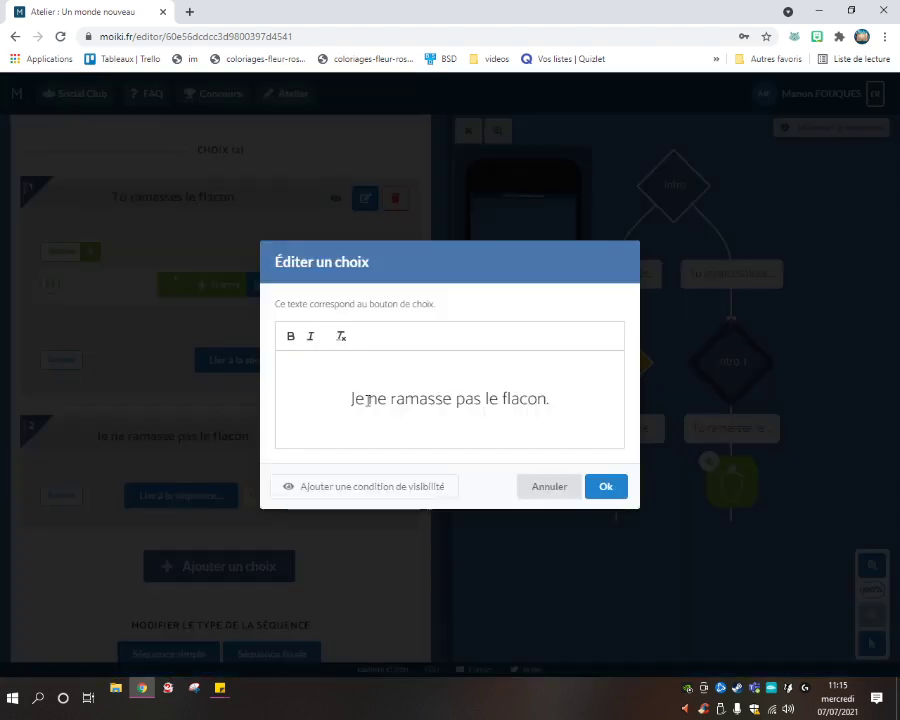
{"action": "double_click", "coordinate": [358, 398]}
{"action": "type", "text": "Tu"}
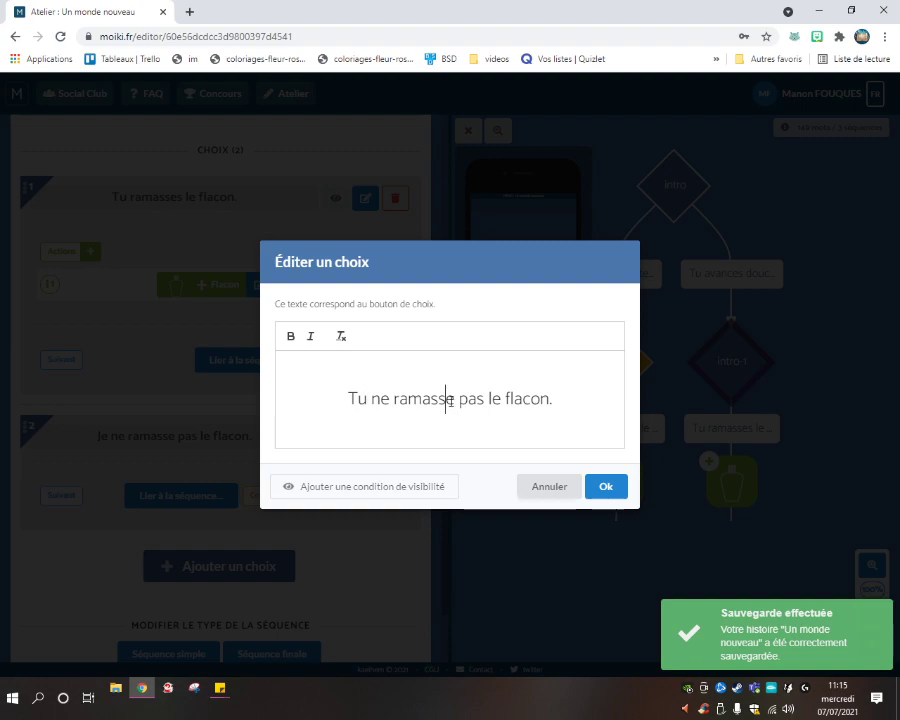
{"action": "type", "text": "s"}
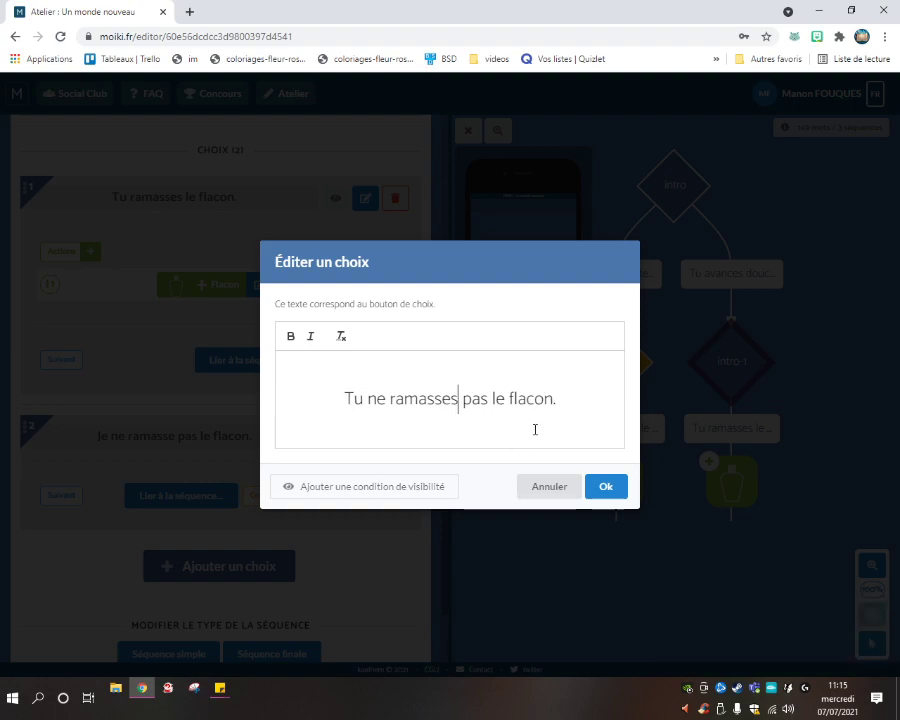
{"action": "left_click", "coordinate": [606, 486]}
{"action": "scroll", "coordinate": [396, 476], "scroll_direction": "down", "scroll_amount": 1}
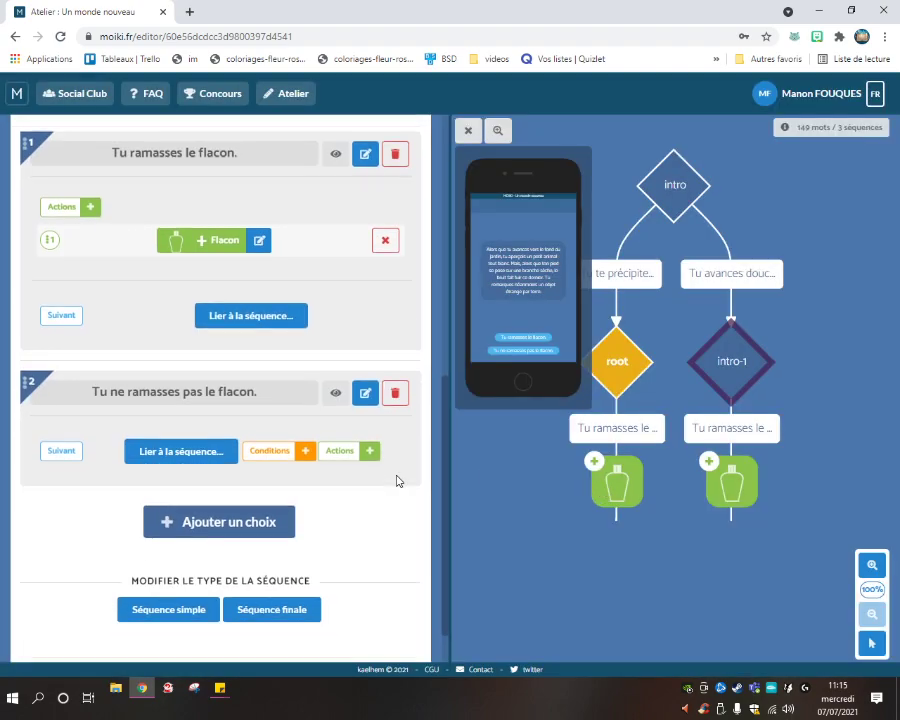
{"action": "scroll", "coordinate": [264, 417], "scroll_direction": "up", "scroll_amount": 5}
{"action": "scroll", "coordinate": [264, 417], "scroll_direction": "up", "scroll_amount": 2}
{"action": "left_click", "coordinate": [672, 188]}
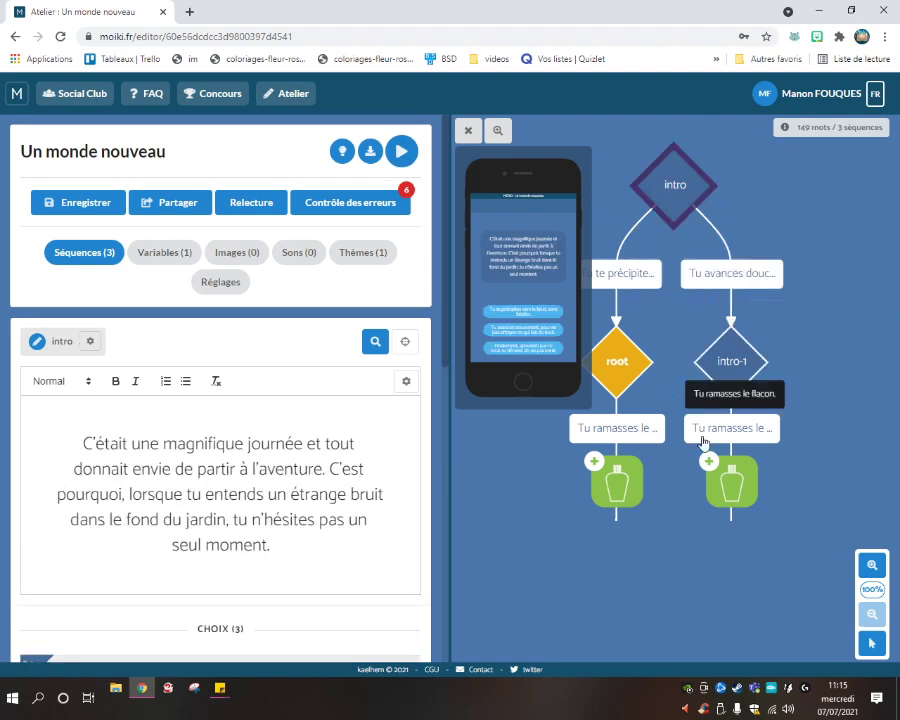
Preview the story twice, playing from the title card to the flask passage.
{"action": "left_click", "coordinate": [401, 151]}
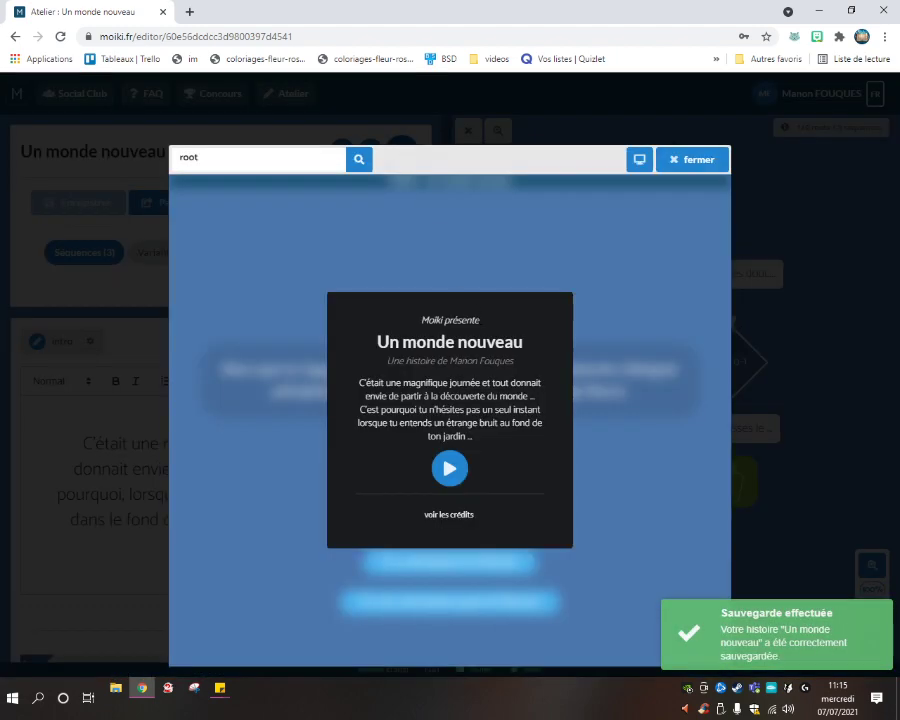
{"action": "left_click", "coordinate": [450, 469]}
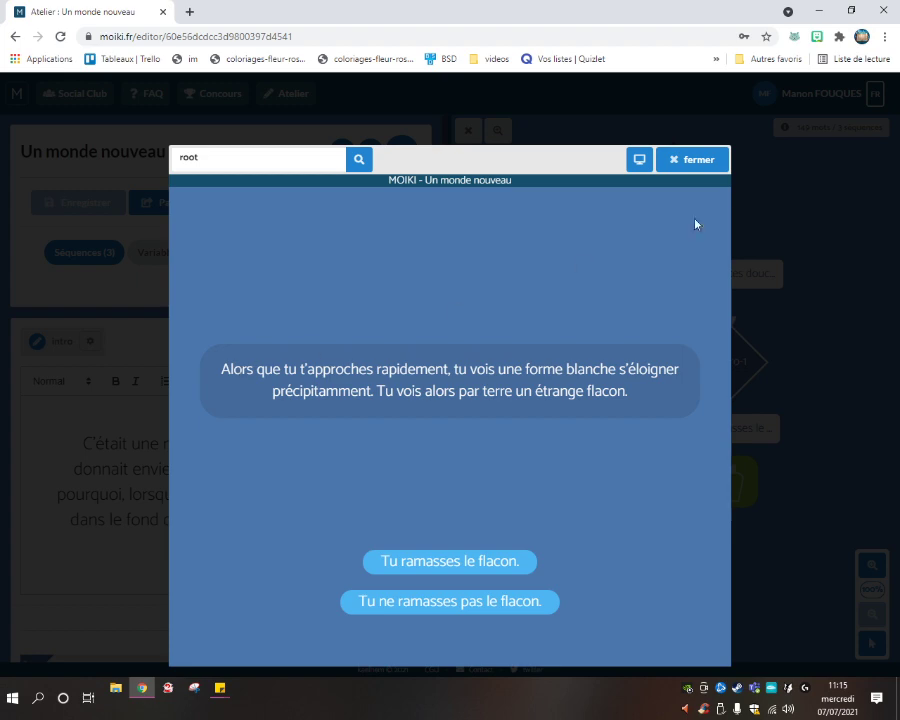
{"action": "left_click", "coordinate": [685, 162]}
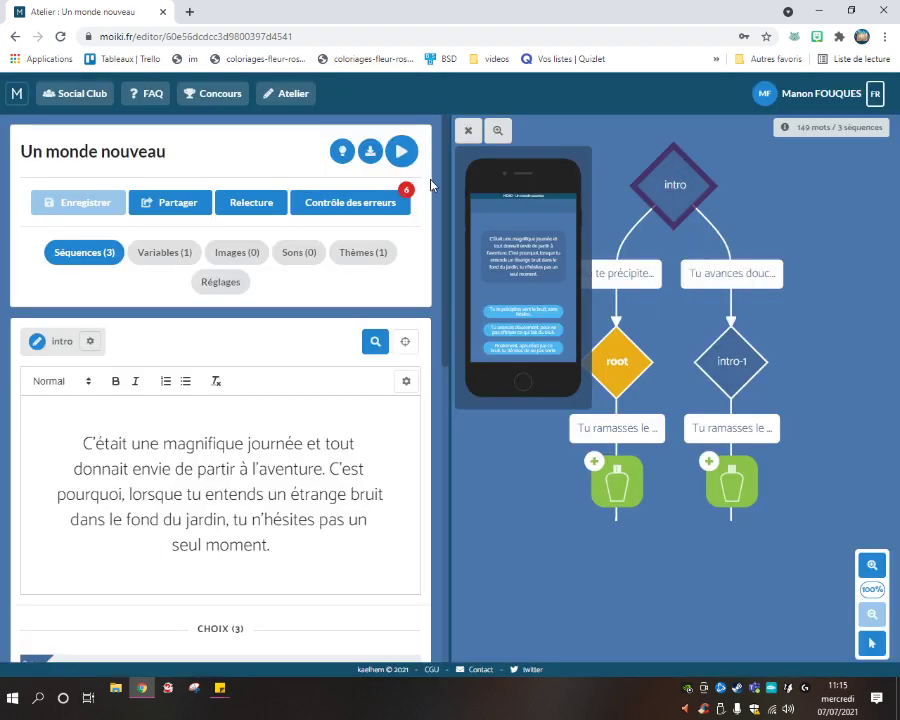
{"action": "left_click", "coordinate": [401, 151]}
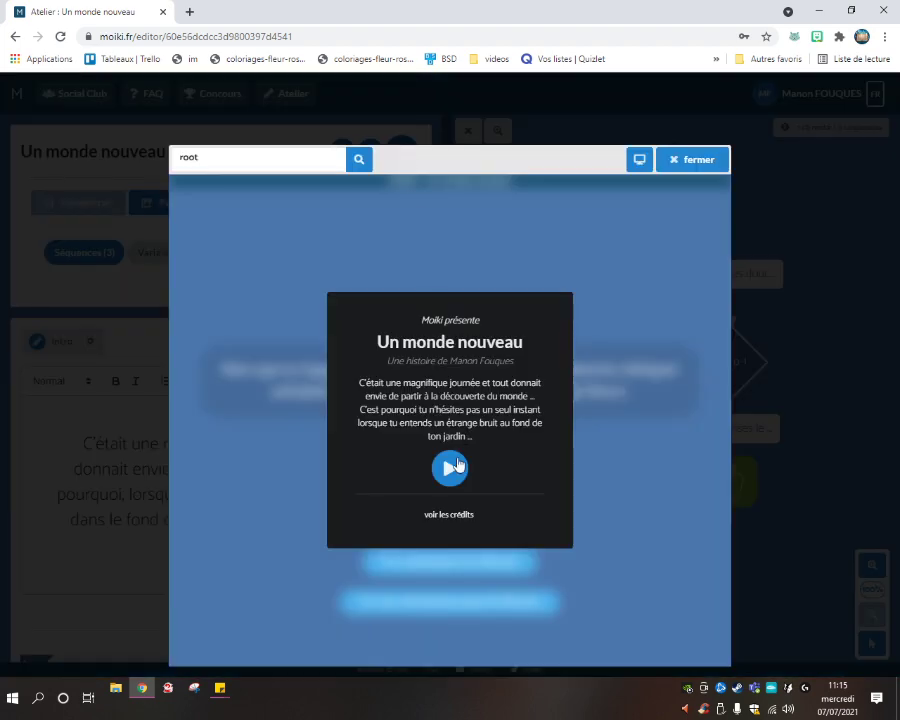
{"action": "left_click", "coordinate": [450, 468]}
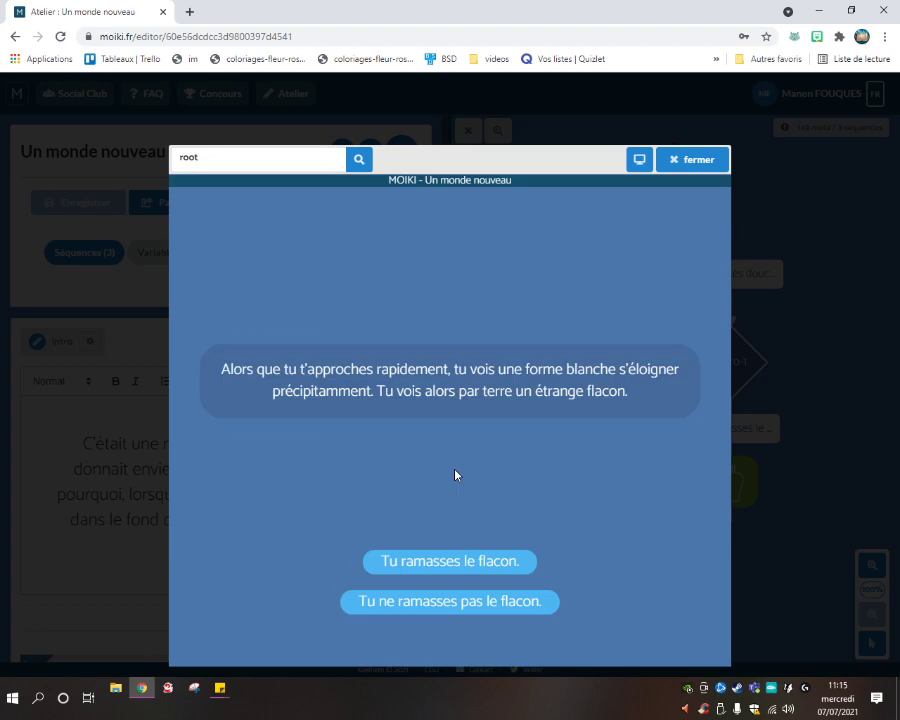
{"action": "triple_click", "coordinate": [434, 386]}
{"action": "left_click", "coordinate": [765, 360]}
{"action": "left_click", "coordinate": [684, 164]}
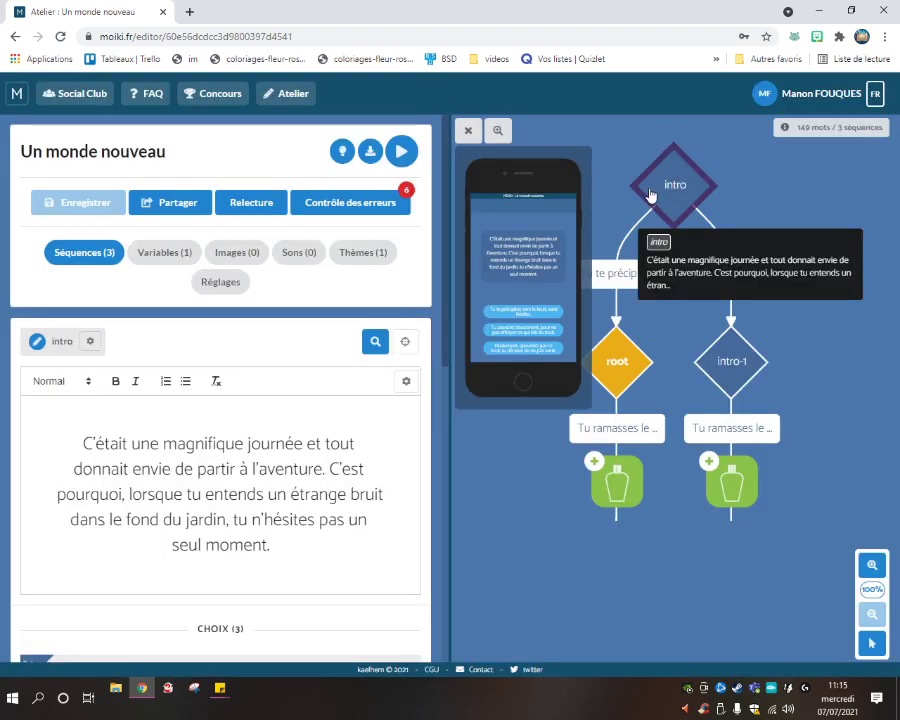
Select the intro sequence in the flowchart and check the preview once more.
{"action": "double_click", "coordinate": [650, 195]}
{"action": "scroll", "coordinate": [287, 426], "scroll_direction": "down", "scroll_amount": 5}
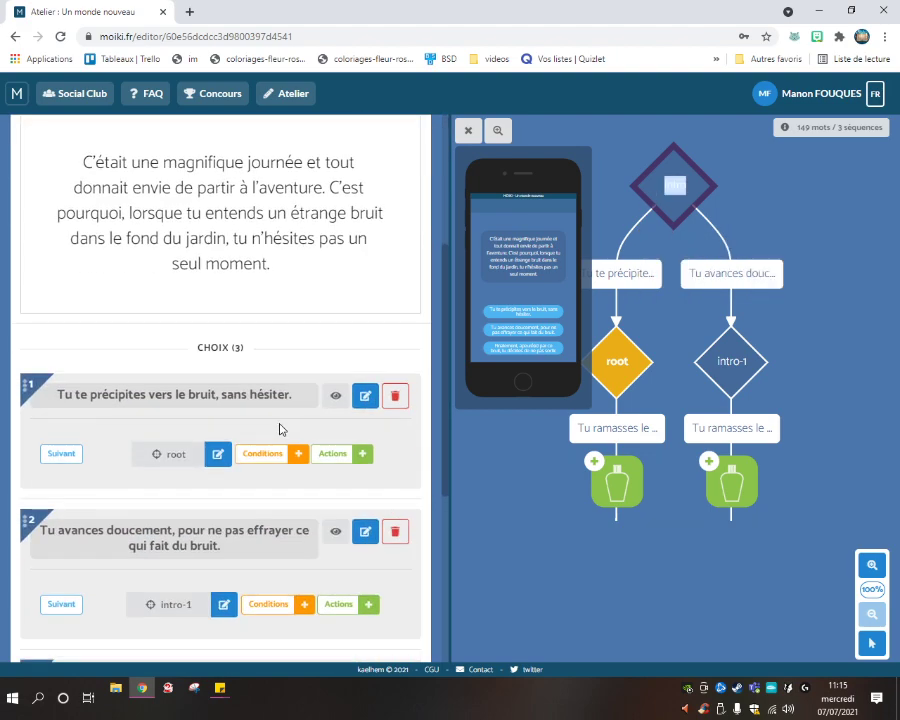
{"action": "scroll", "coordinate": [221, 407], "scroll_direction": "up", "scroll_amount": 5}
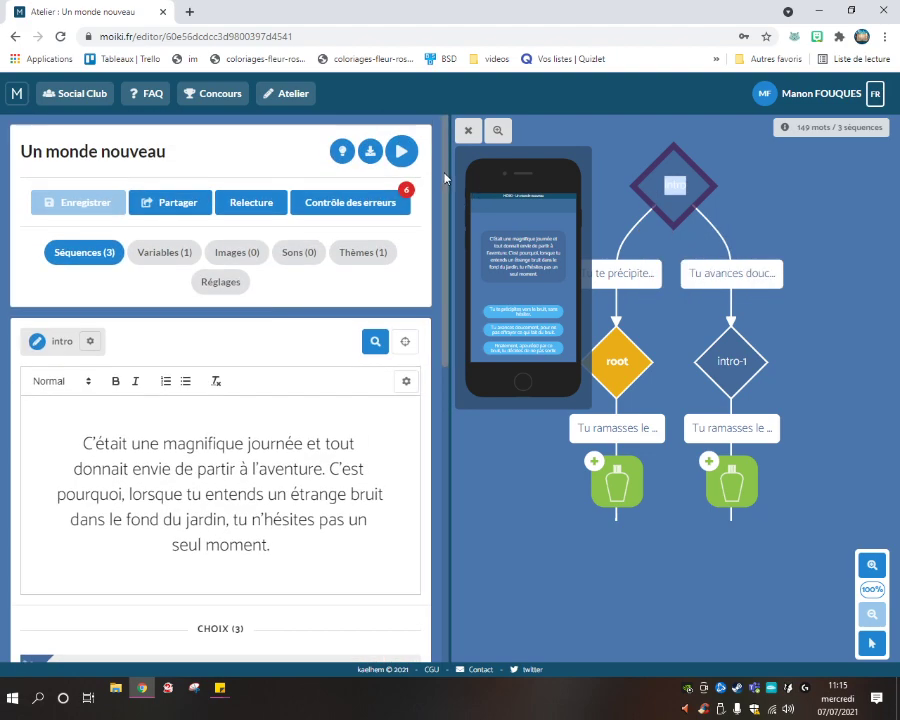
{"action": "left_click", "coordinate": [394, 154]}
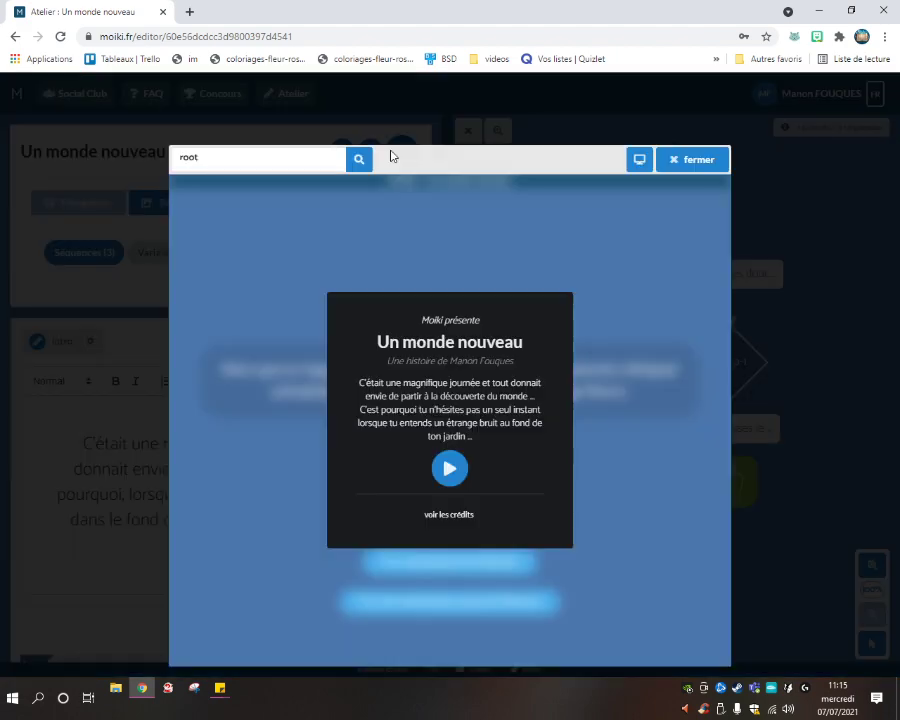
{"action": "left_click", "coordinate": [679, 169]}
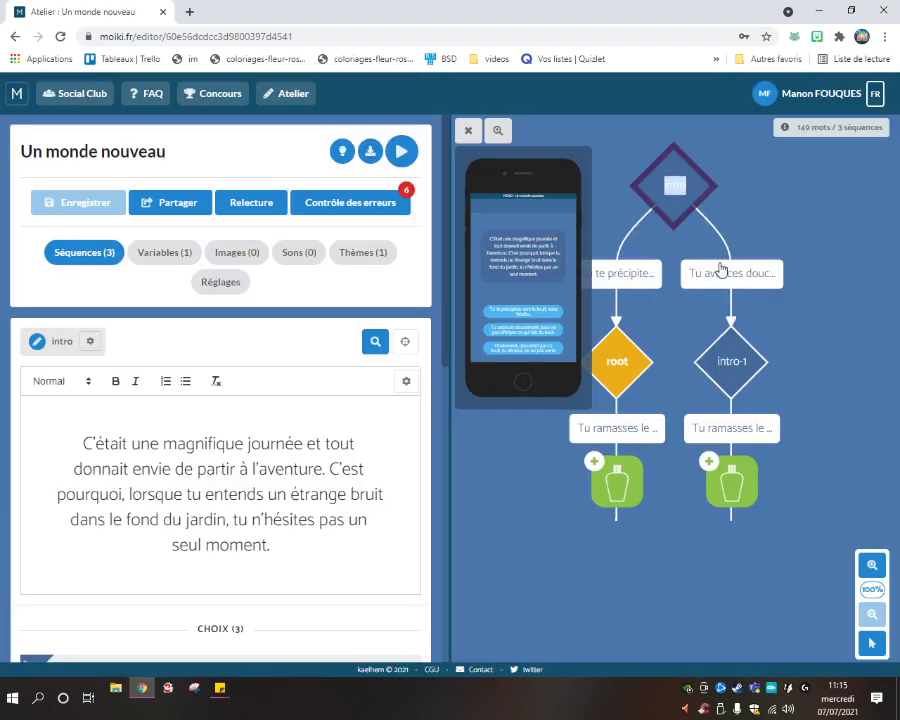
{"action": "left_click", "coordinate": [630, 366]}
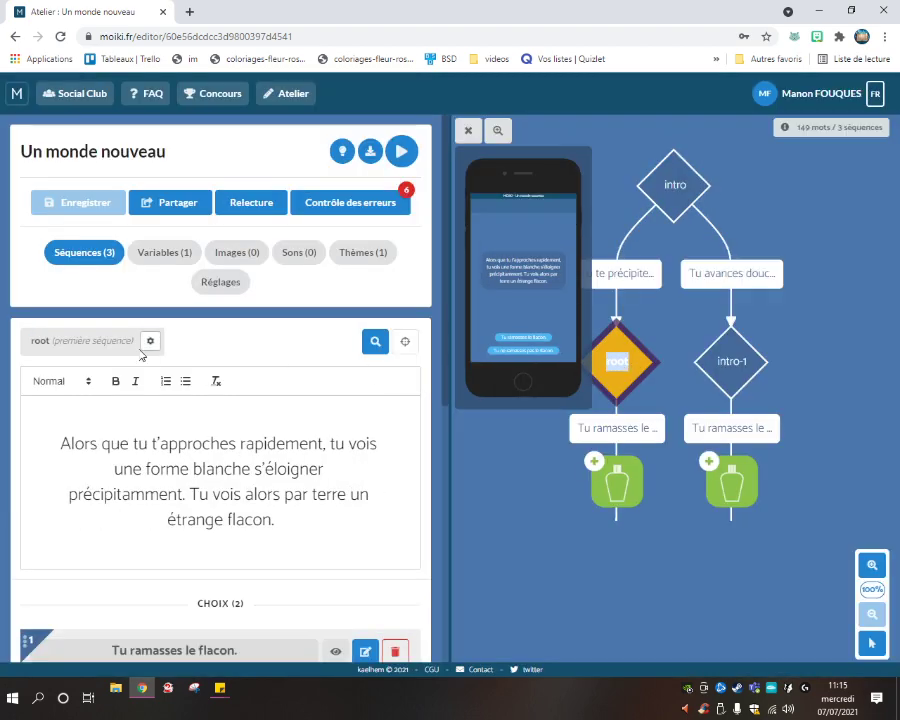
Inspect root's passage 'Alors que tu t'approches rapidement…' and its Flacon-giving choice.
{"action": "left_click", "coordinate": [264, 443]}
{"action": "left_click_drag", "start_coordinate": [293, 513], "coordinate": [40, 423]}
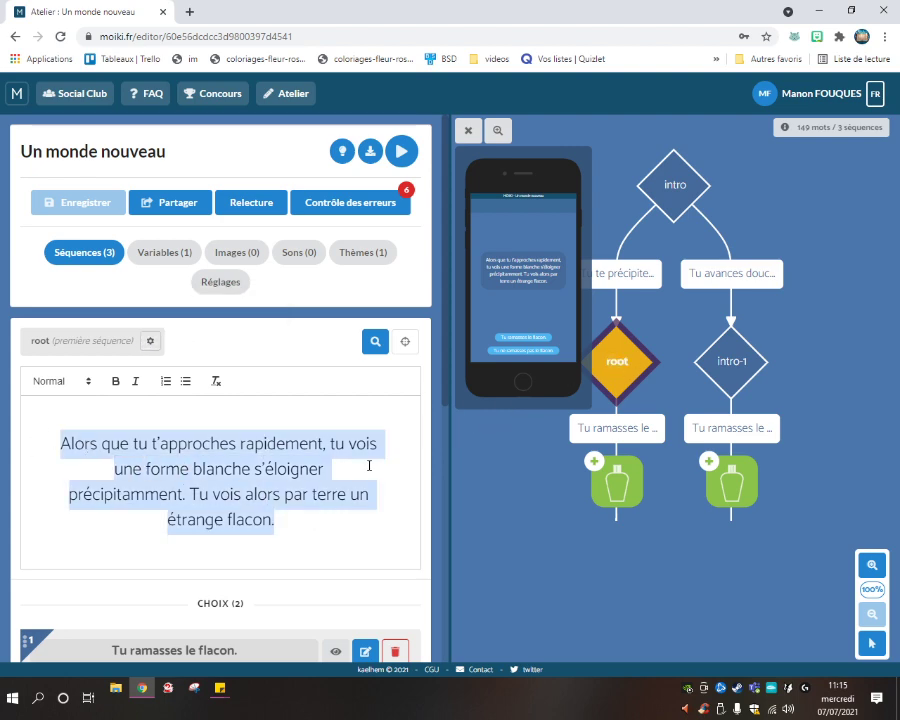
{"action": "scroll", "coordinate": [413, 425], "scroll_direction": "down", "scroll_amount": 3}
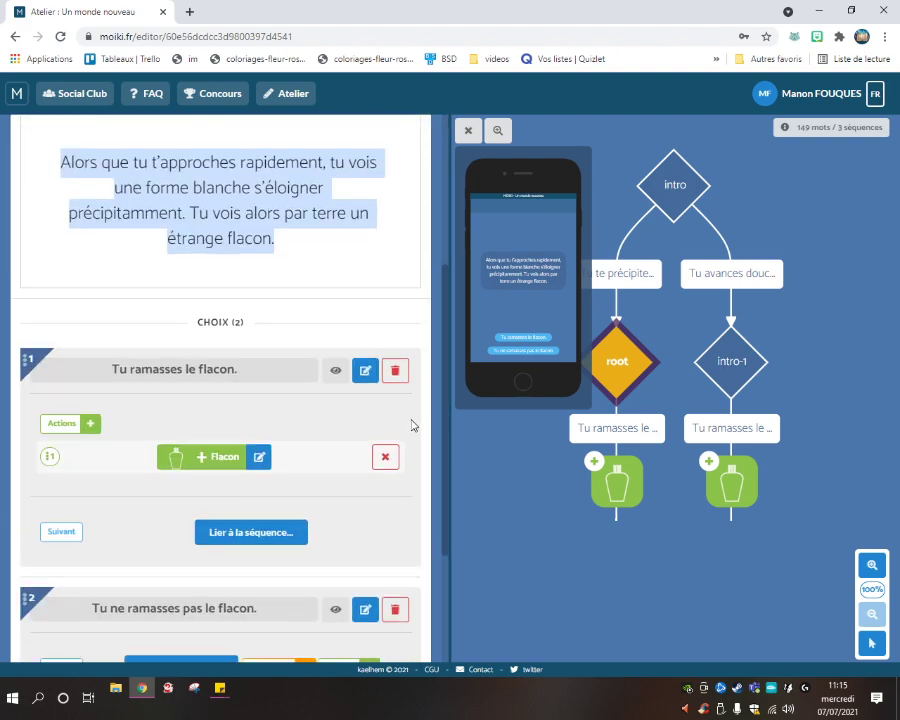
{"action": "scroll", "coordinate": [413, 425], "scroll_direction": "down", "scroll_amount": 2}
{"action": "scroll", "coordinate": [375, 480], "scroll_direction": "up", "scroll_amount": 5}
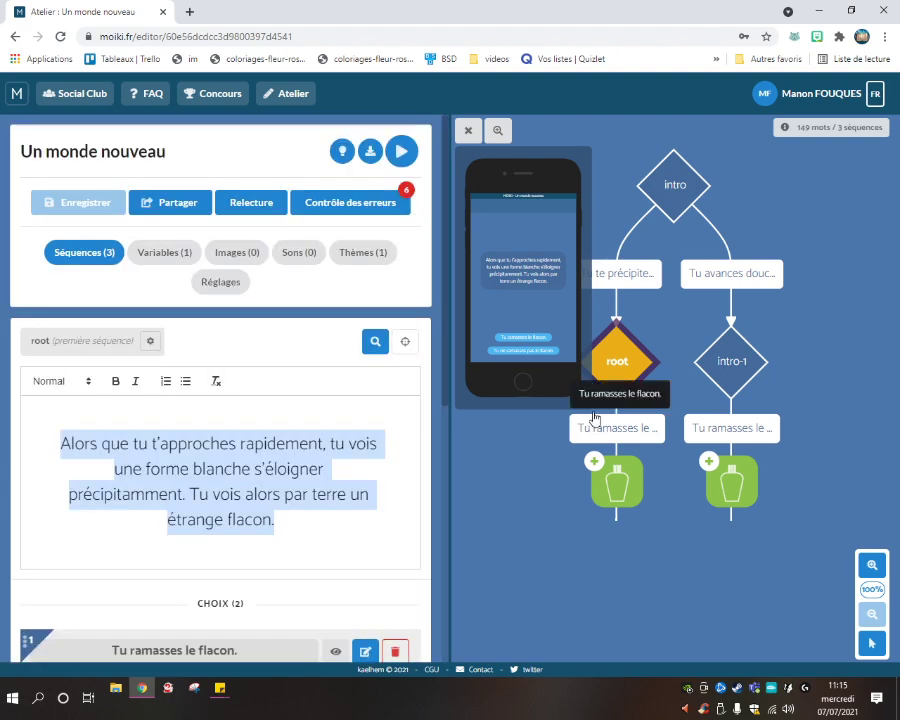
{"action": "right_click", "coordinate": [614, 388]}
{"action": "left_click", "coordinate": [614, 378]}
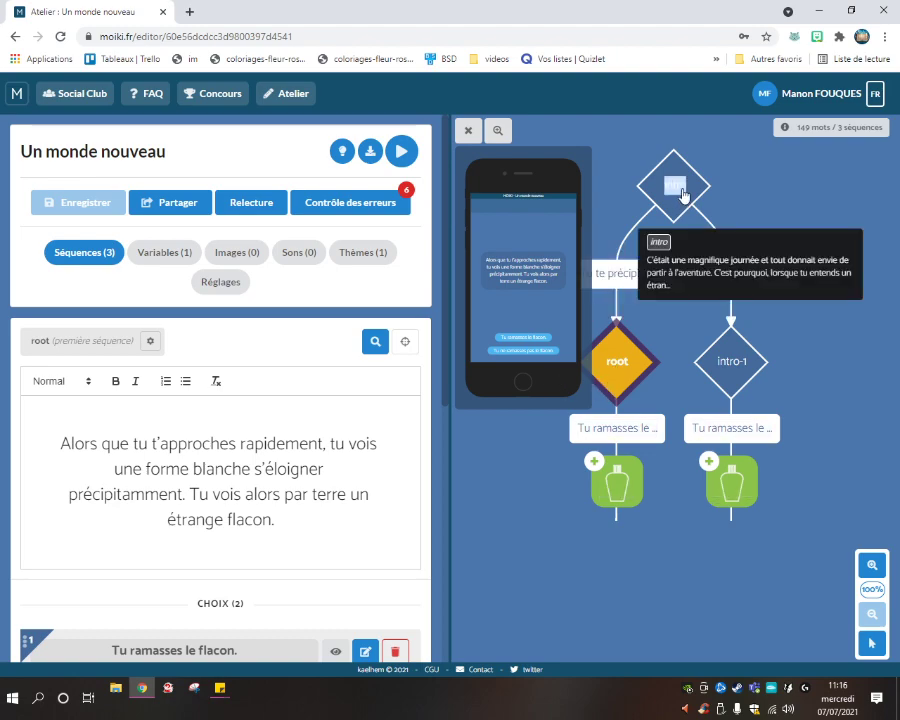
Select intro and run Contrôle des erreurs to review the orphan-sequence warning.
{"action": "left_click", "coordinate": [655, 200]}
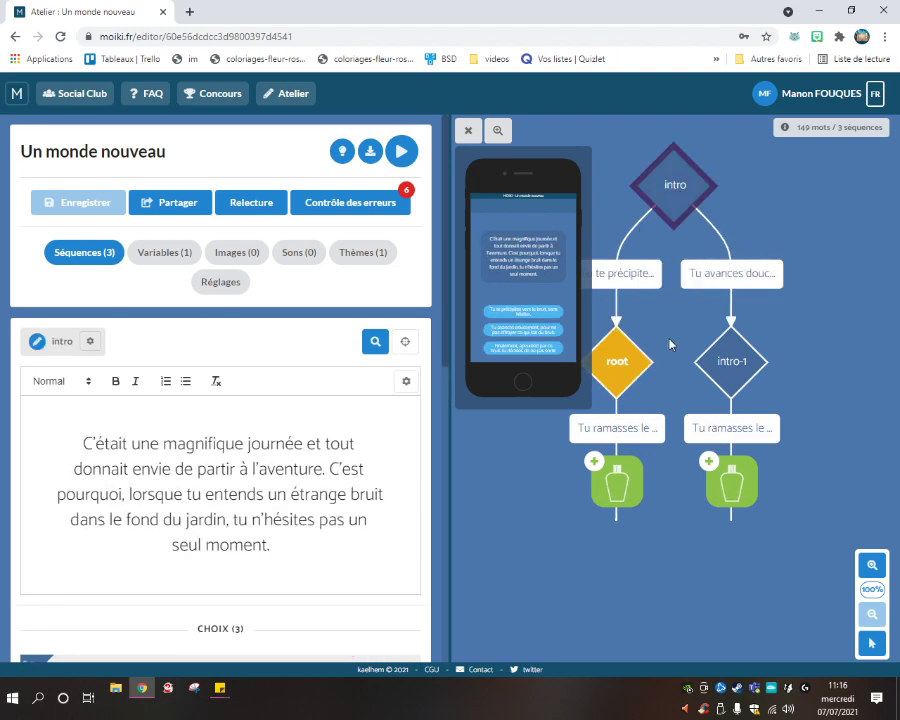
{"action": "left_click", "coordinate": [404, 384]}
{"action": "left_click", "coordinate": [398, 203]}
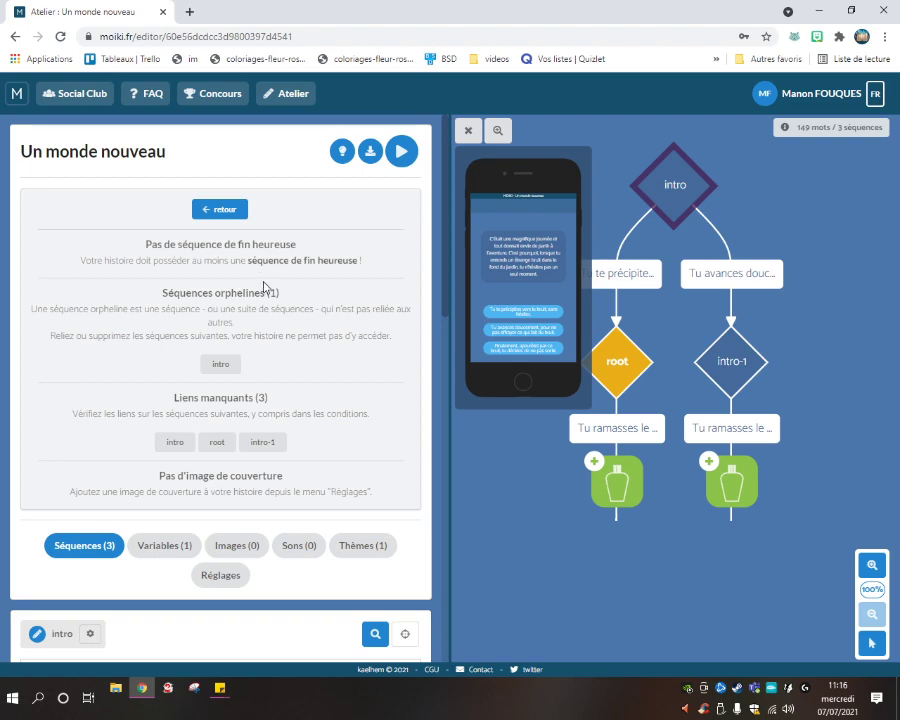
{"action": "scroll", "coordinate": [285, 375], "scroll_direction": "down", "scroll_amount": 4}
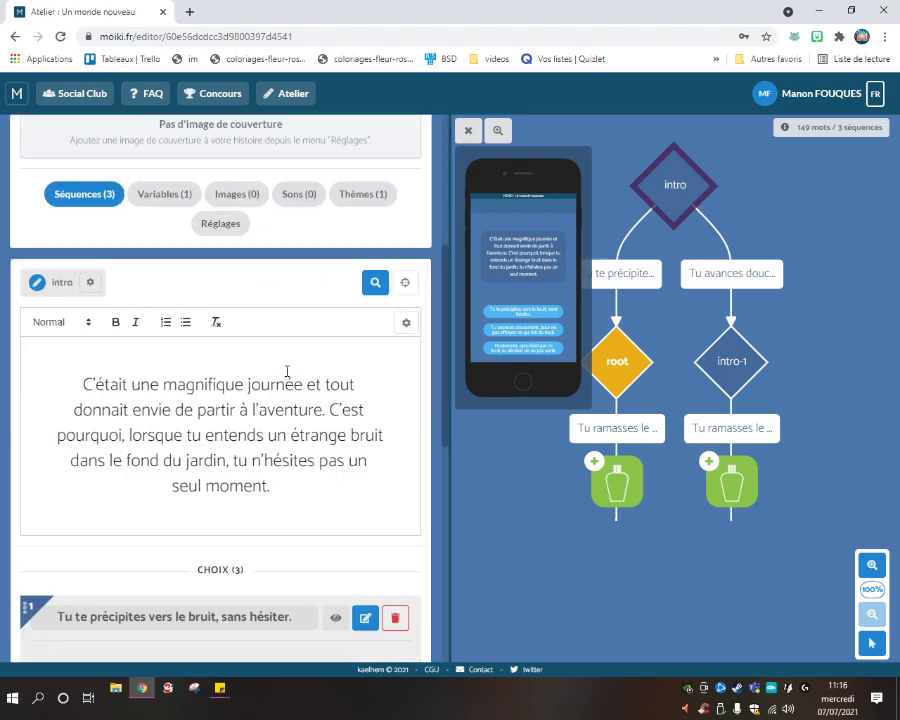
{"action": "scroll", "coordinate": [287, 371], "scroll_direction": "down", "scroll_amount": 3}
{"action": "scroll", "coordinate": [316, 369], "scroll_direction": "up", "scroll_amount": 5}
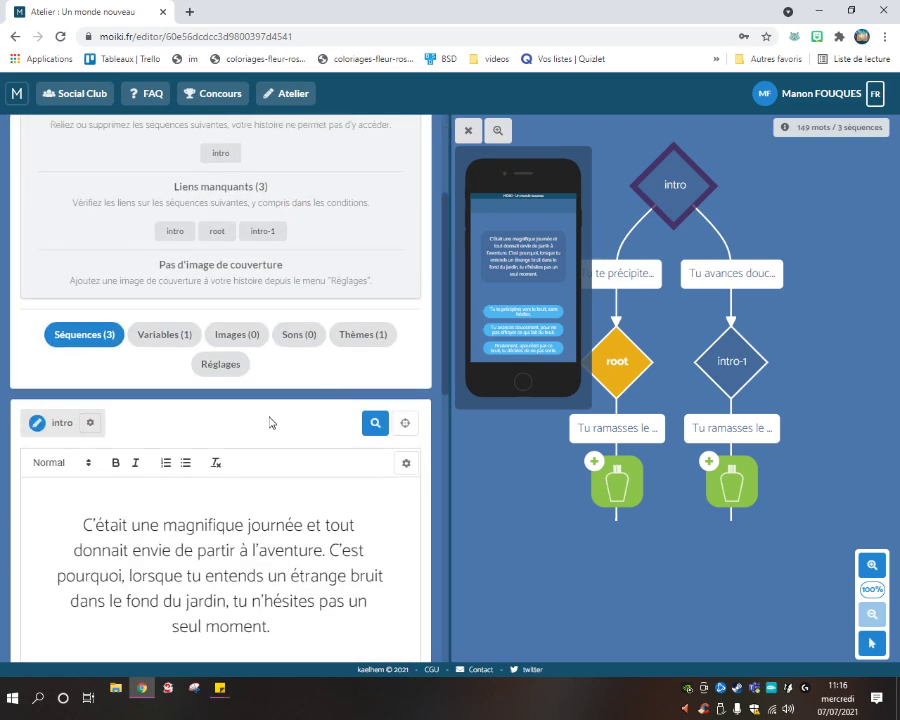
{"action": "scroll", "coordinate": [269, 422], "scroll_direction": "down", "scroll_amount": 6}
{"action": "scroll", "coordinate": [312, 600], "scroll_direction": "up", "scroll_amount": 10}
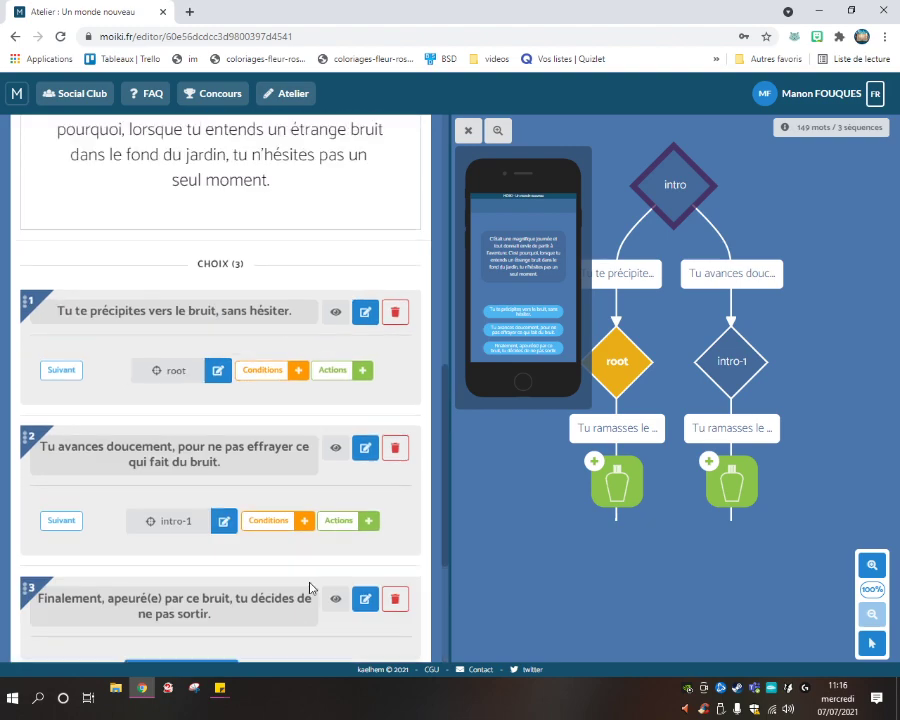
{"action": "scroll", "coordinate": [311, 466], "scroll_direction": "down", "scroll_amount": 4}
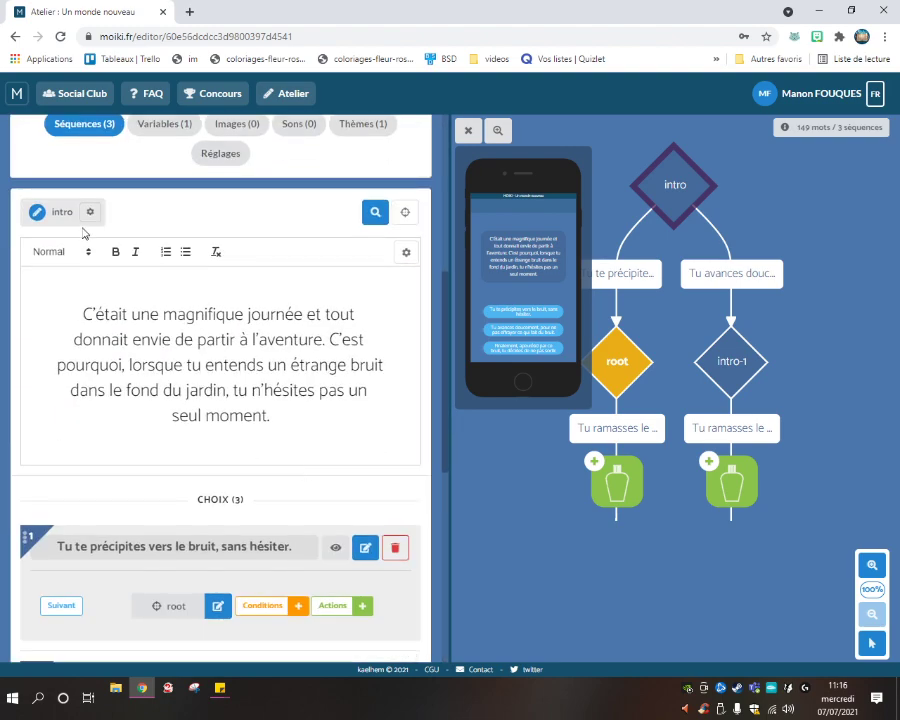
Set intro as the story's first sequence from its gear options.
{"action": "left_click", "coordinate": [47, 219]}
{"action": "left_click", "coordinate": [172, 210]}
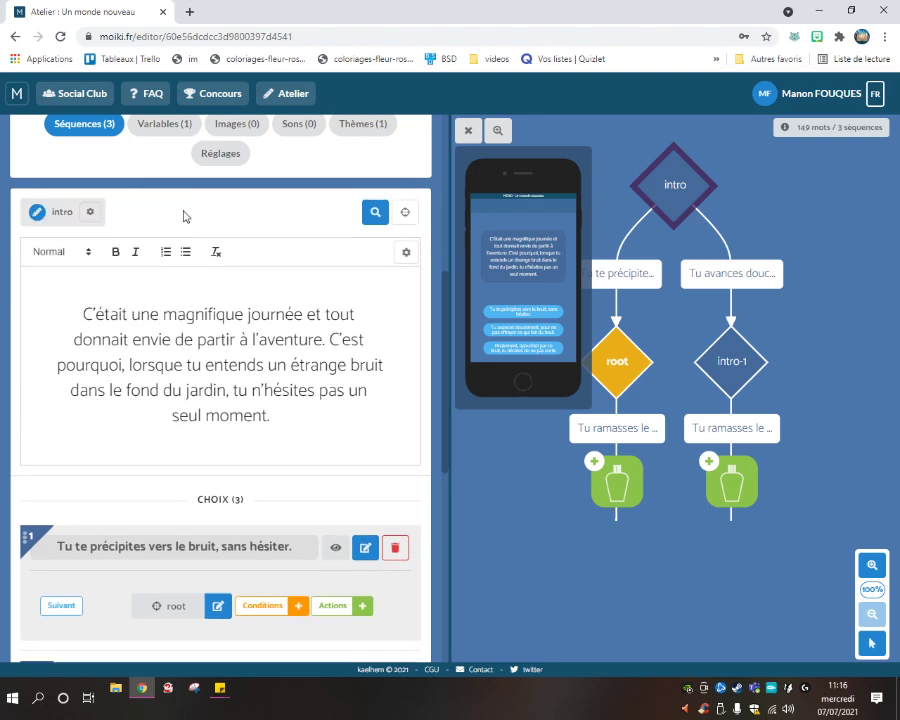
{"action": "left_click", "coordinate": [90, 215]}
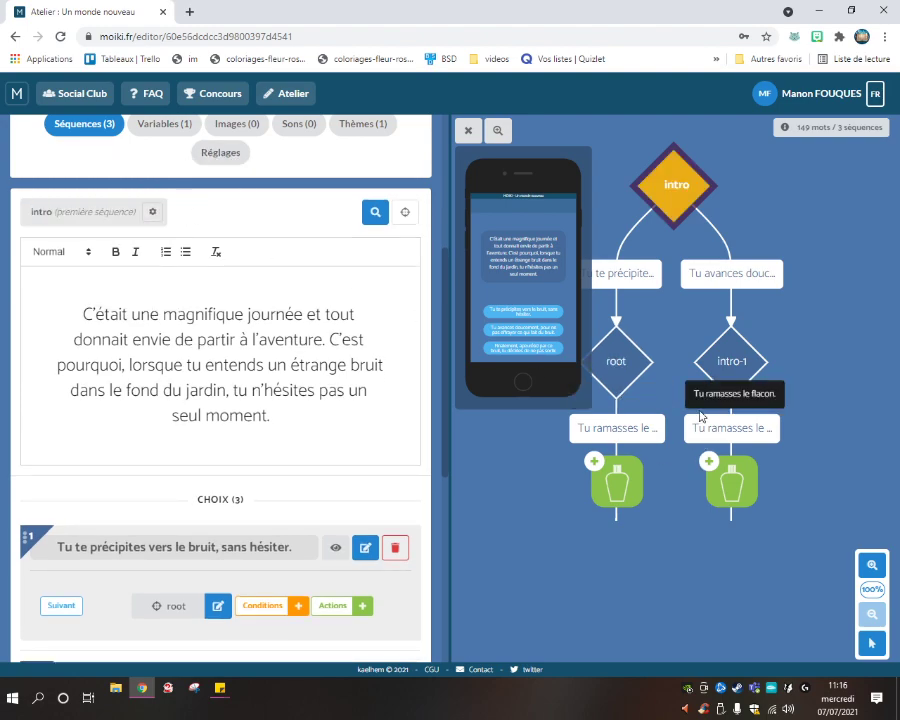
{"action": "scroll", "coordinate": [208, 282], "scroll_direction": "up", "scroll_amount": 3}
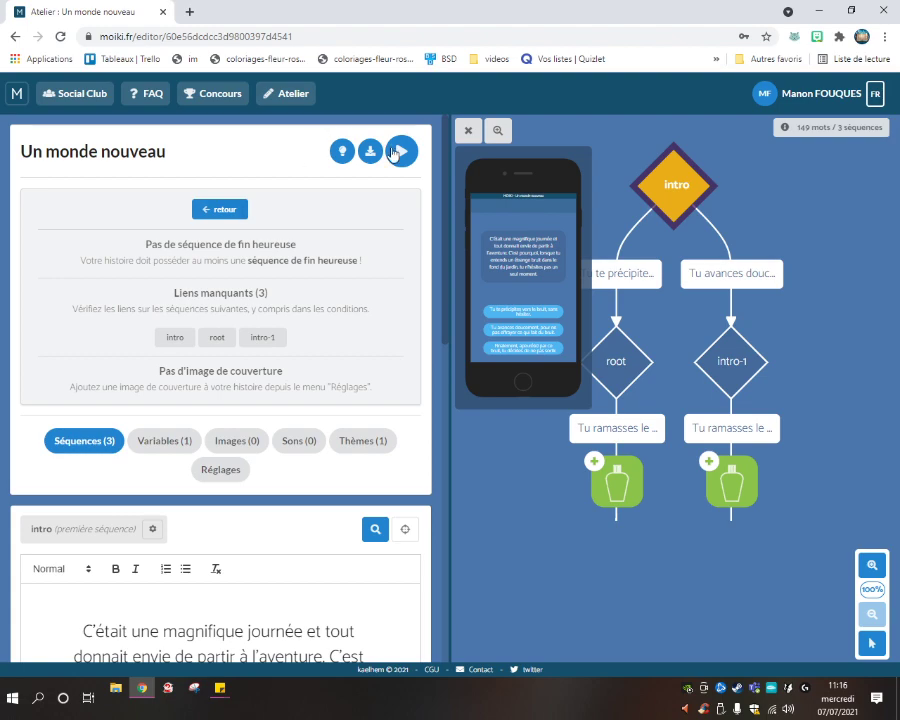
Test-play from the intro: rush toward the noise, pick up the flask, then close the preview.
{"action": "left_click", "coordinate": [409, 153]}
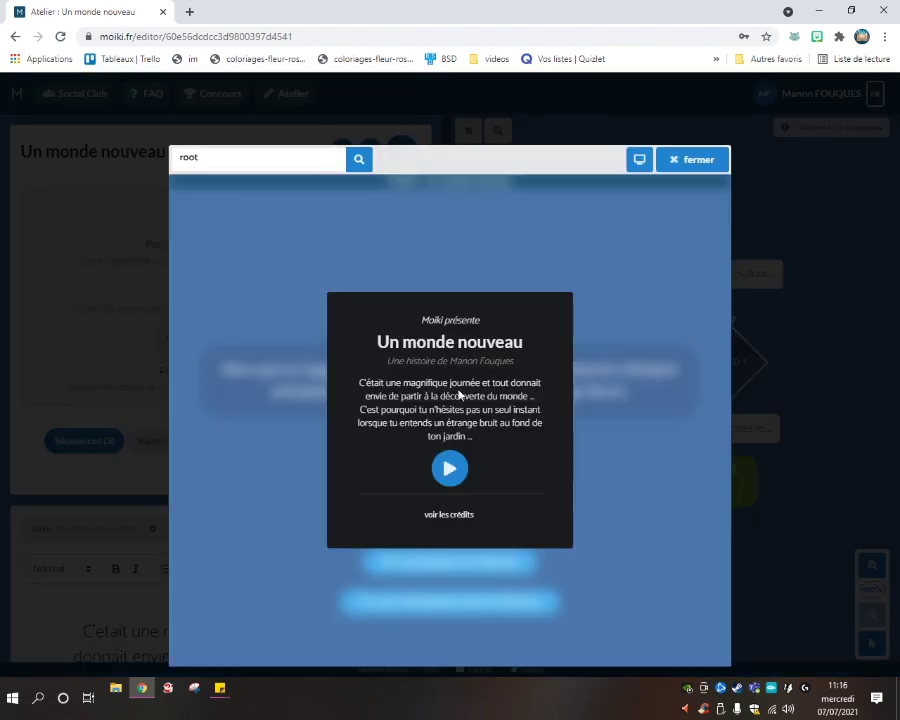
{"action": "left_click", "coordinate": [449, 477]}
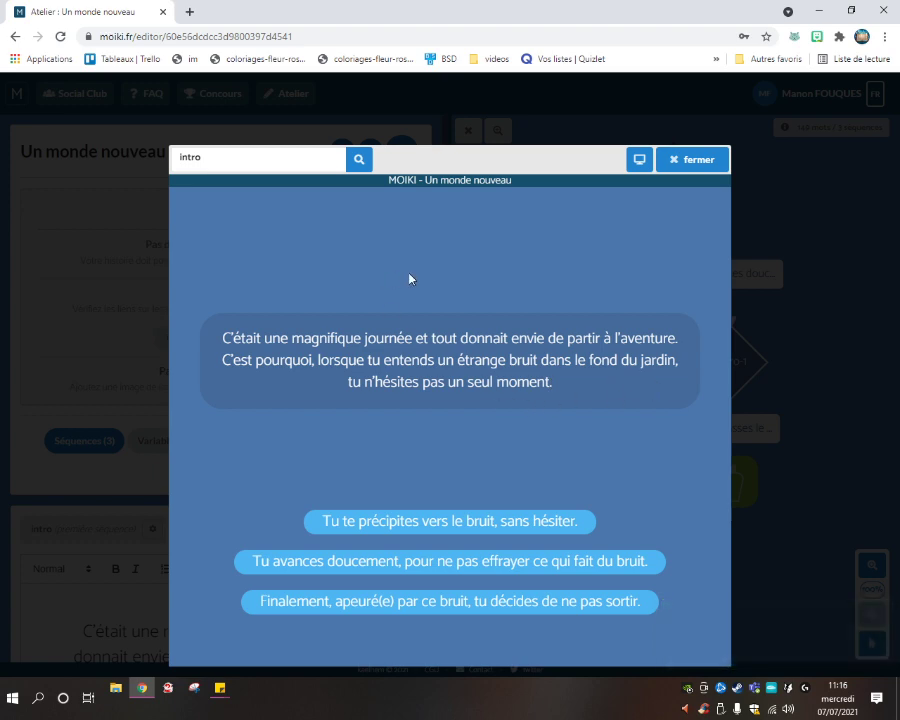
{"action": "left_click", "coordinate": [441, 524]}
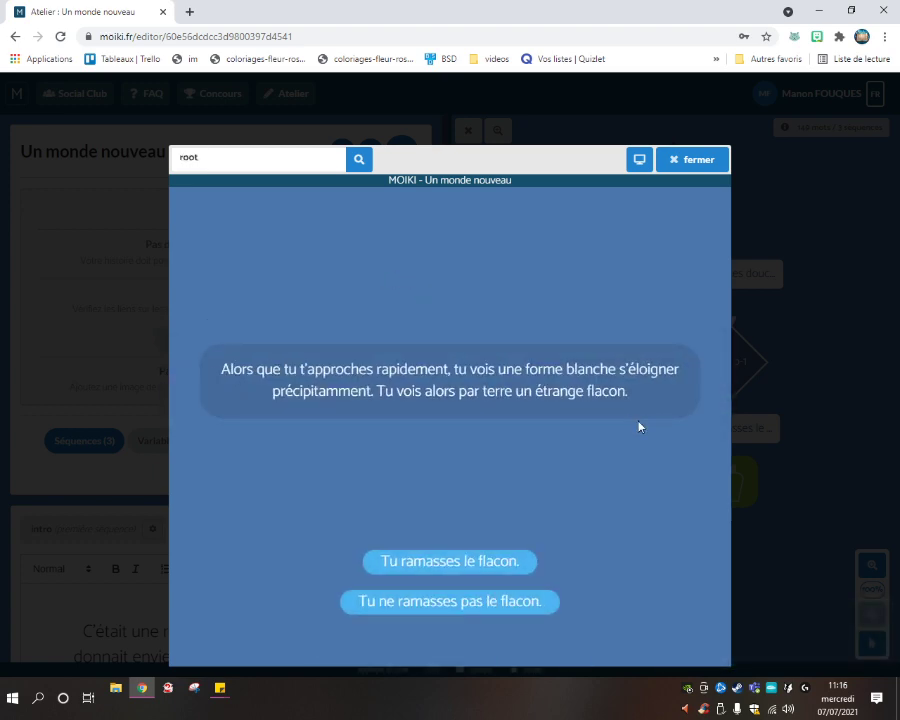
{"action": "left_click", "coordinate": [485, 563]}
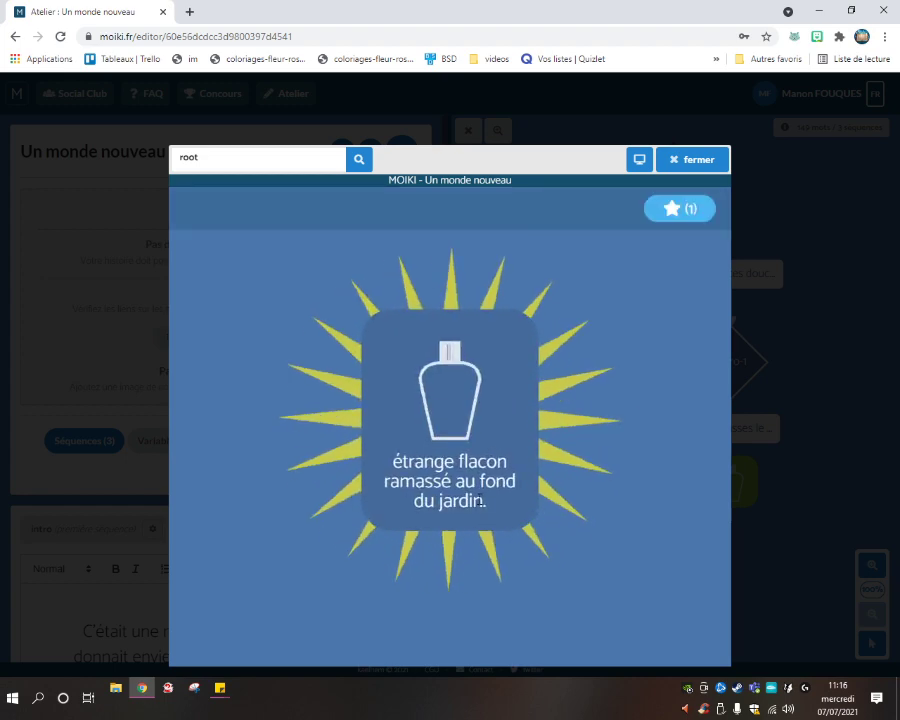
{"action": "left_click", "coordinate": [488, 490]}
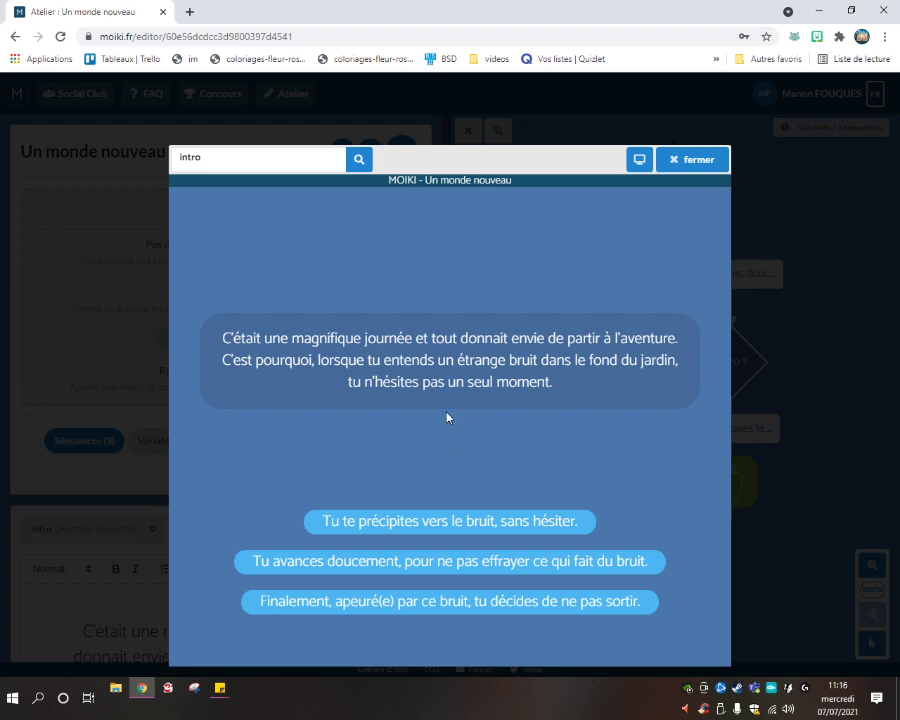
{"action": "left_click", "coordinate": [682, 165]}
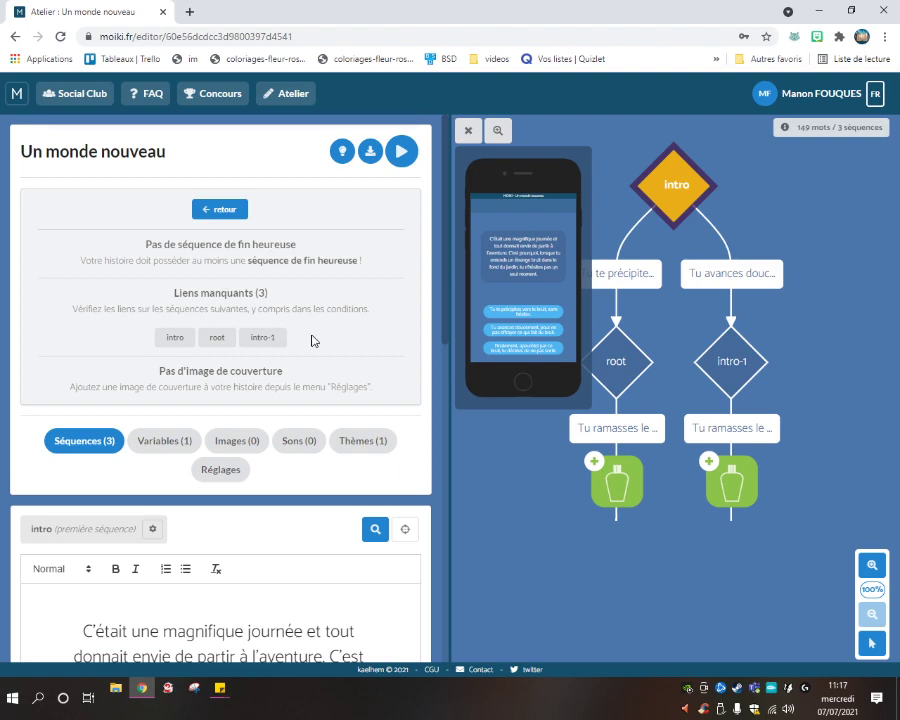
Start a new Héros variable named 'Link', described 'Petit garçon avec une épée'.
{"action": "left_click", "coordinate": [173, 447]}
{"action": "scroll", "coordinate": [177, 452], "scroll_direction": "down", "scroll_amount": 2}
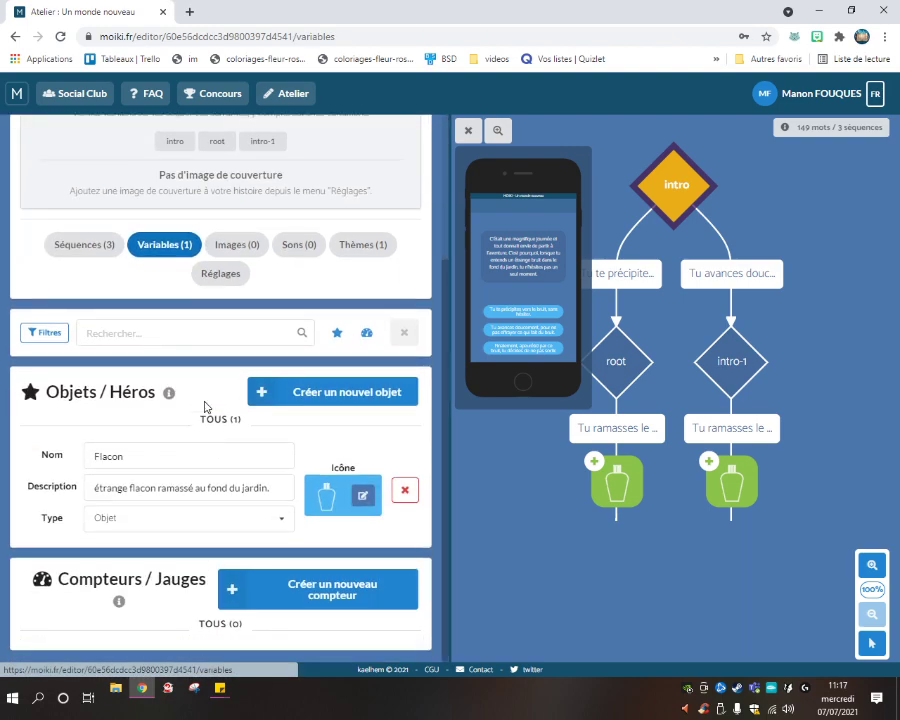
{"action": "left_click", "coordinate": [293, 398]}
{"action": "left_click", "coordinate": [398, 405]}
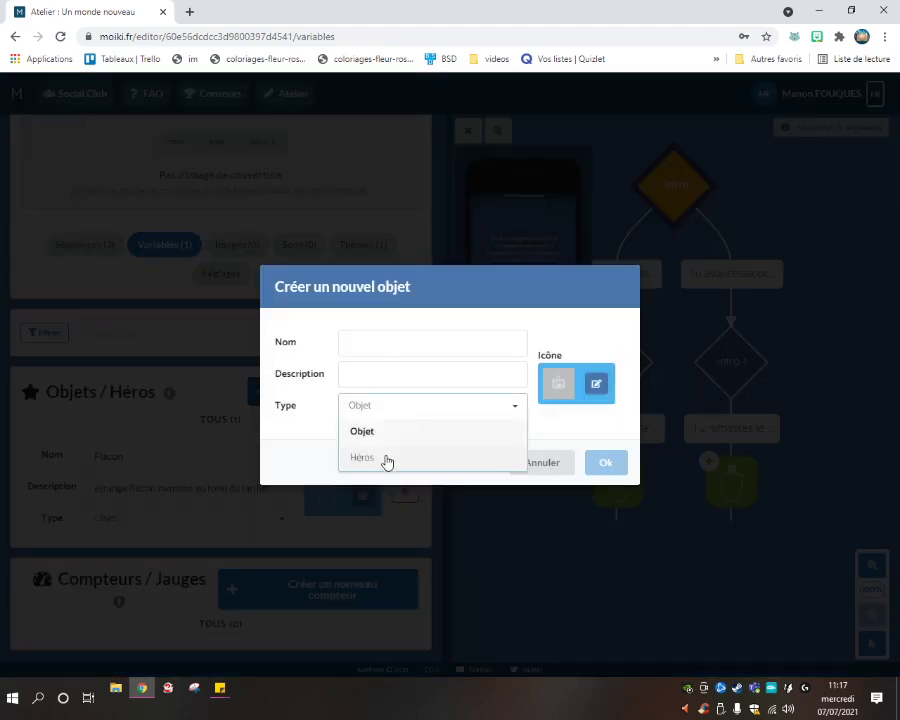
{"action": "left_click", "coordinate": [388, 458]}
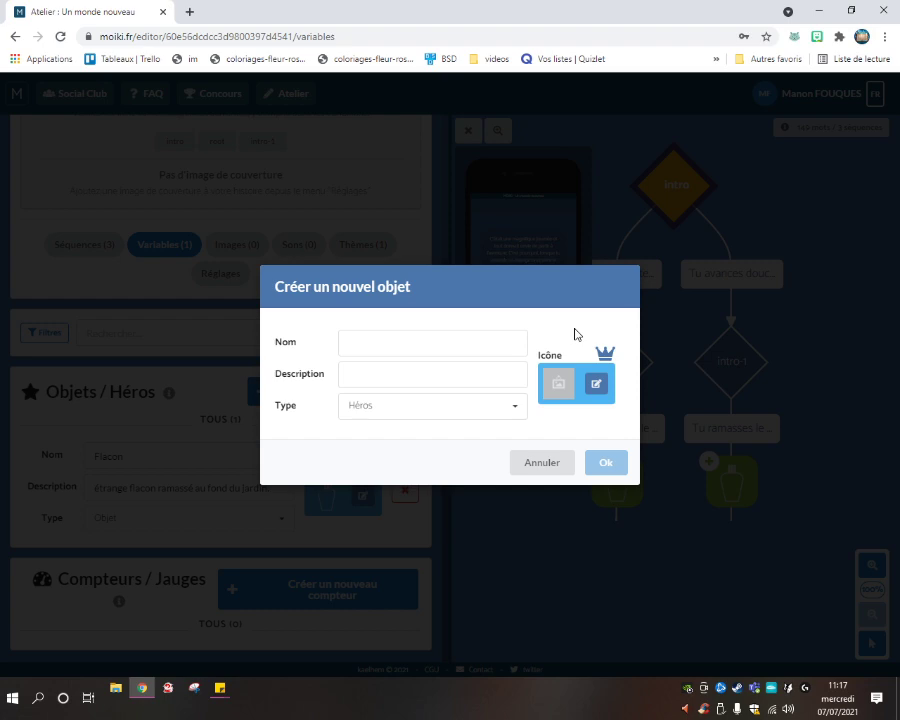
{"action": "left_click", "coordinate": [422, 345]}
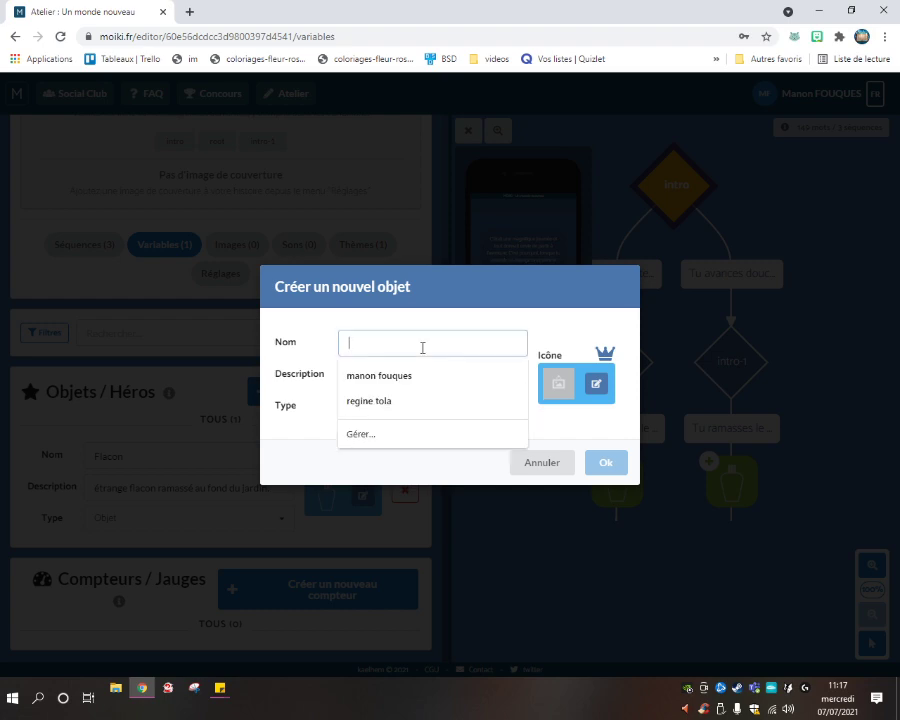
{"action": "type", "text": "P"}
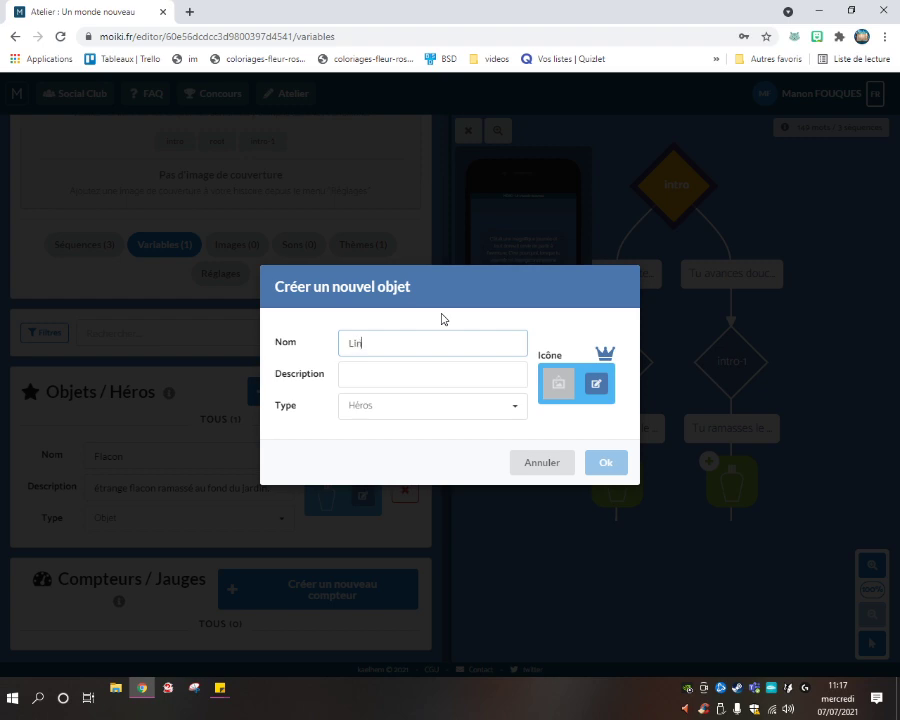
{"action": "left_click", "coordinate": [404, 387]}
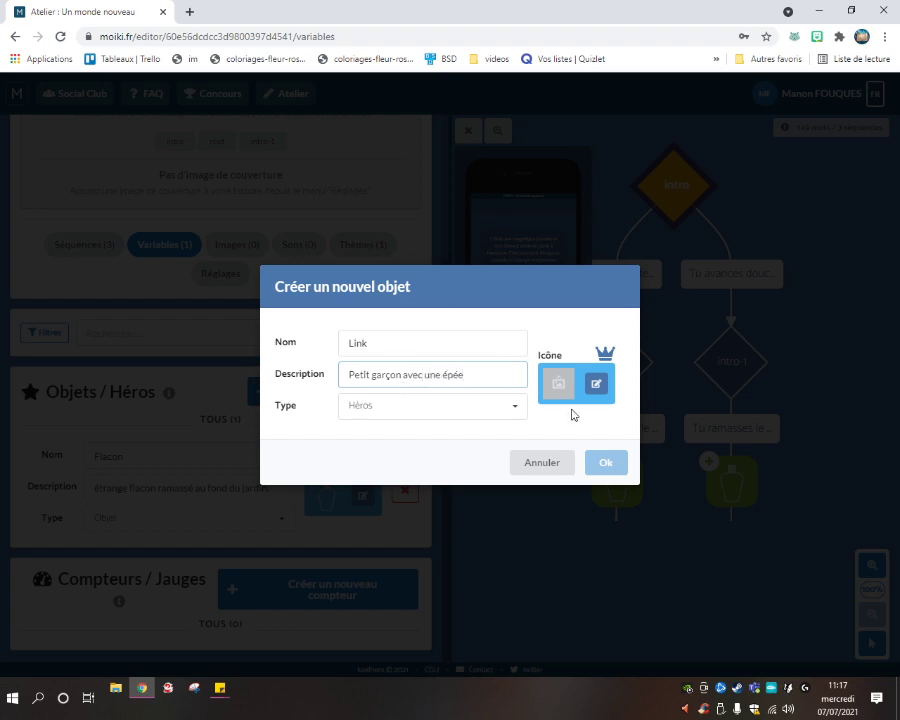
Give Link a sword icon found by searching 'sword', then create the hero.
{"action": "left_click", "coordinate": [596, 385]}
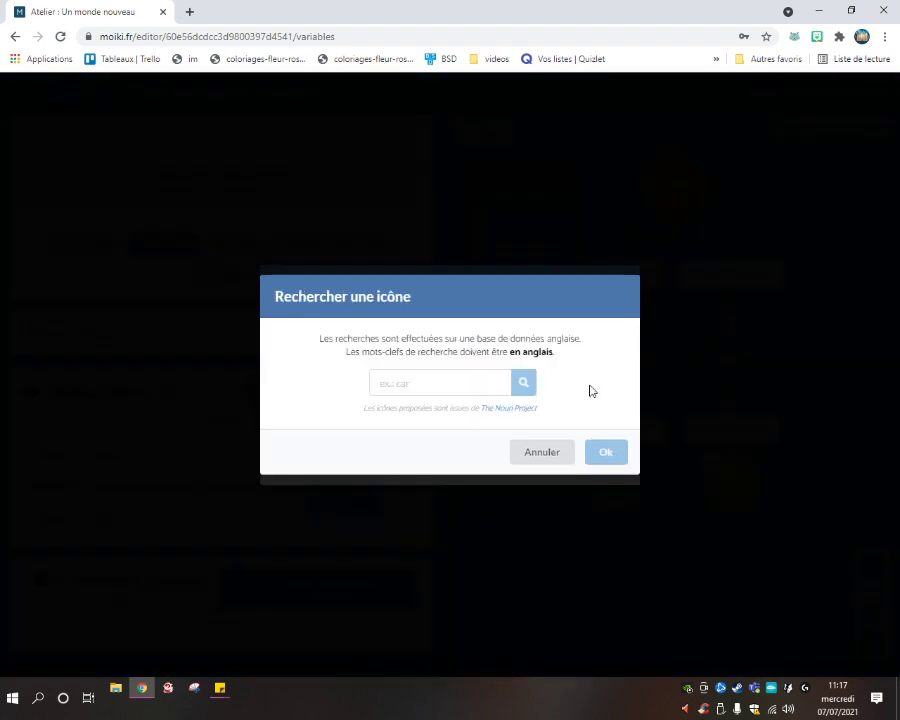
{"action": "left_click", "coordinate": [423, 392]}
{"action": "type", "text": "épé"}
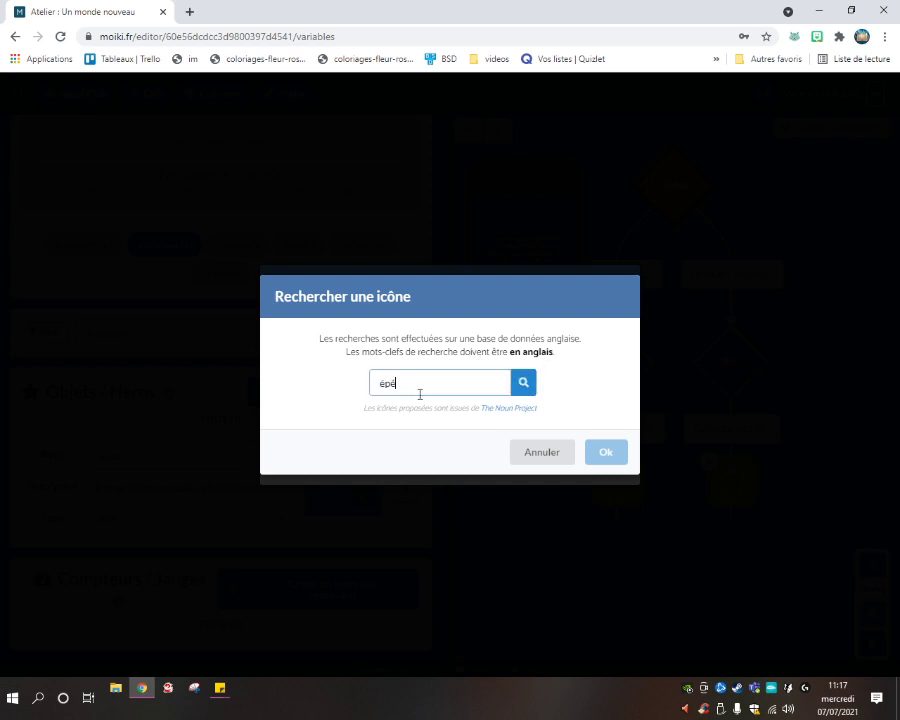
{"action": "key", "text": "BackSpace"}
{"action": "type", "text": "sword"}
{"action": "key", "text": "Return"}
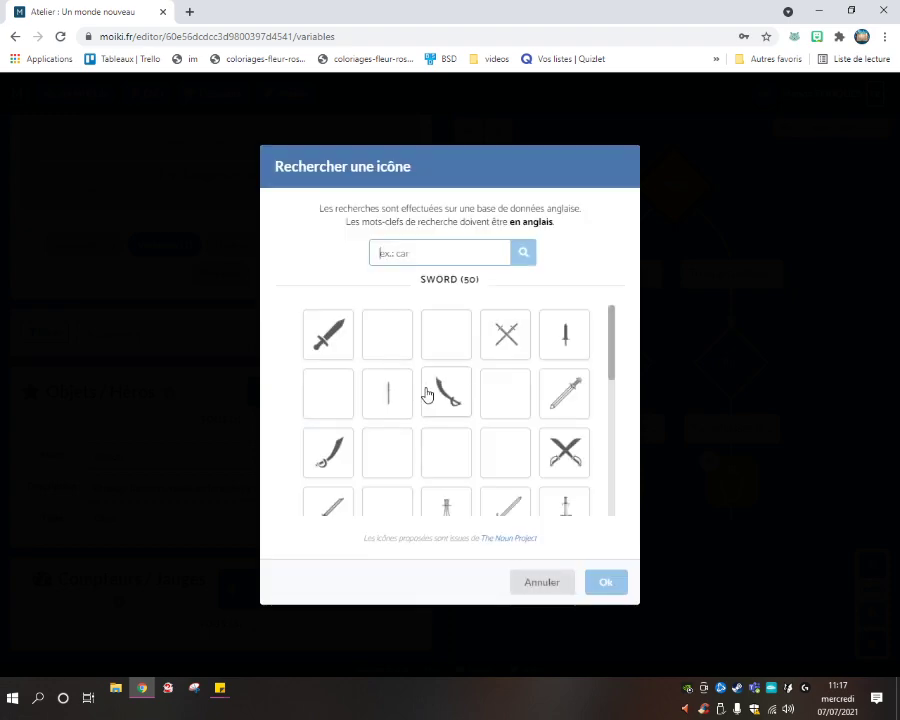
{"action": "left_click", "coordinate": [328, 342]}
{"action": "left_click", "coordinate": [605, 582]}
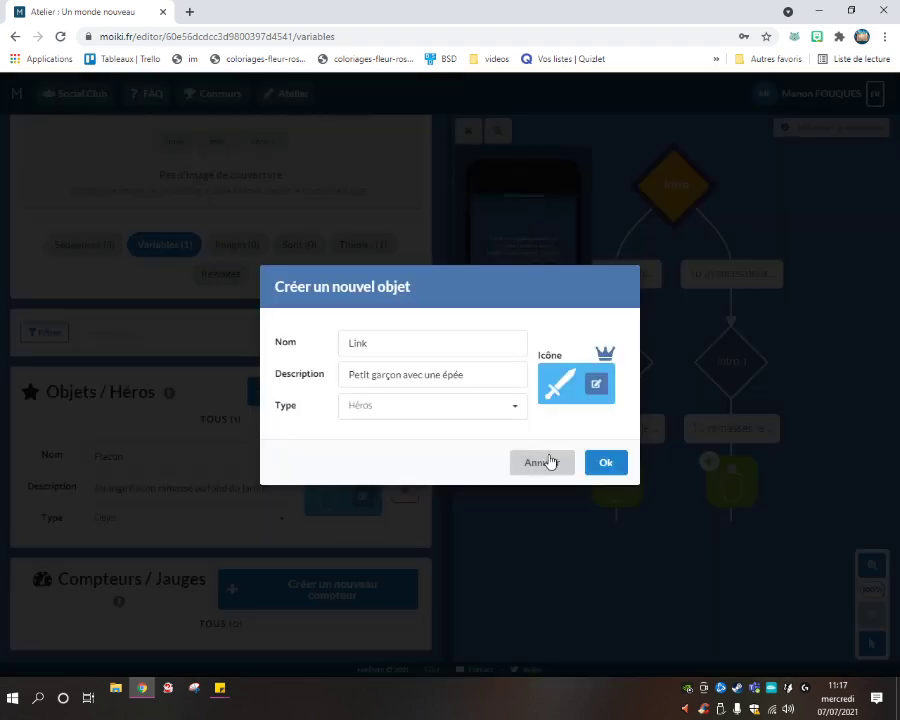
{"action": "left_click", "coordinate": [593, 470]}
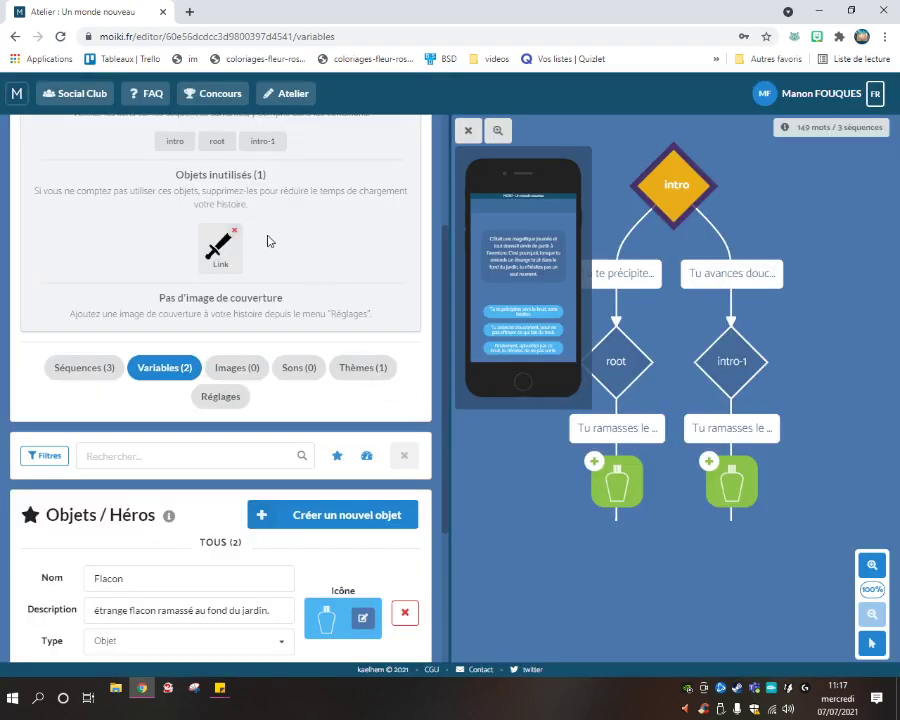
Start a new counter named '1 heure'.
{"action": "scroll", "coordinate": [250, 392], "scroll_direction": "up", "scroll_amount": 3}
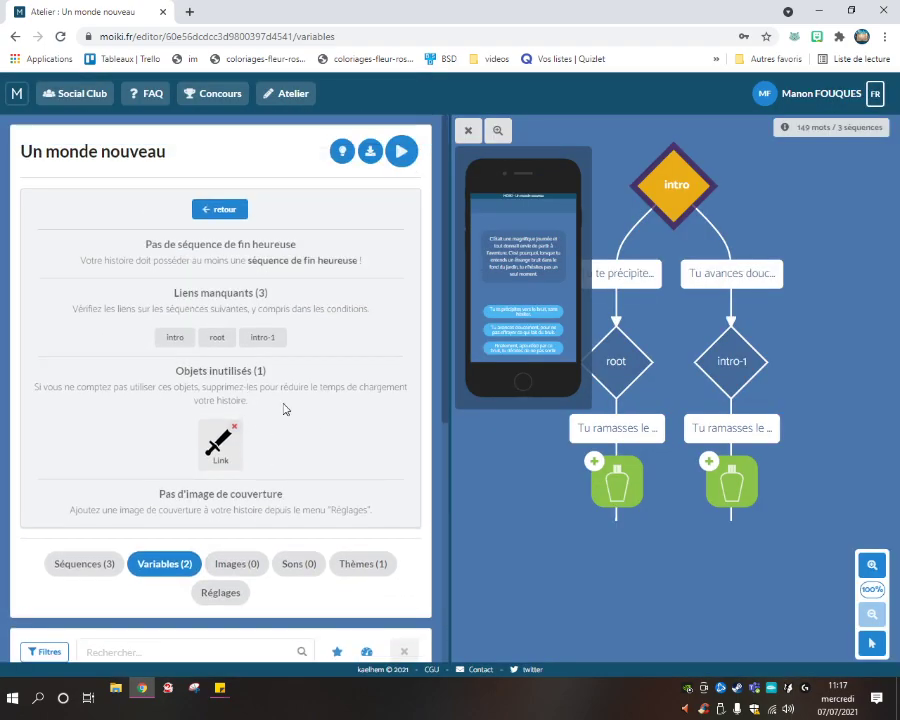
{"action": "scroll", "coordinate": [285, 409], "scroll_direction": "down", "scroll_amount": 6}
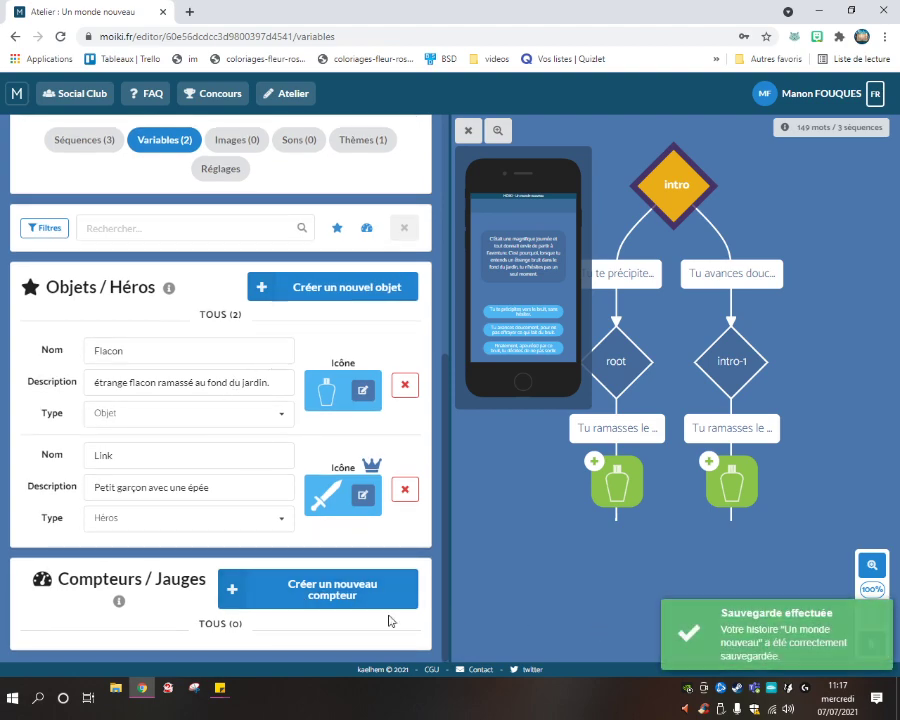
{"action": "left_click", "coordinate": [285, 603]}
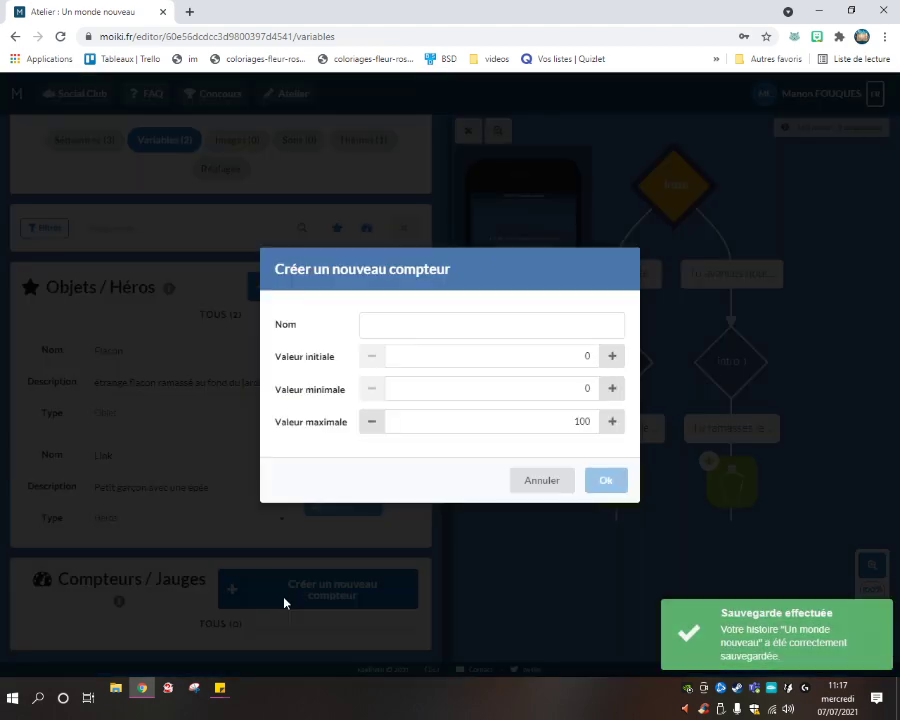
{"action": "left_click", "coordinate": [459, 325]}
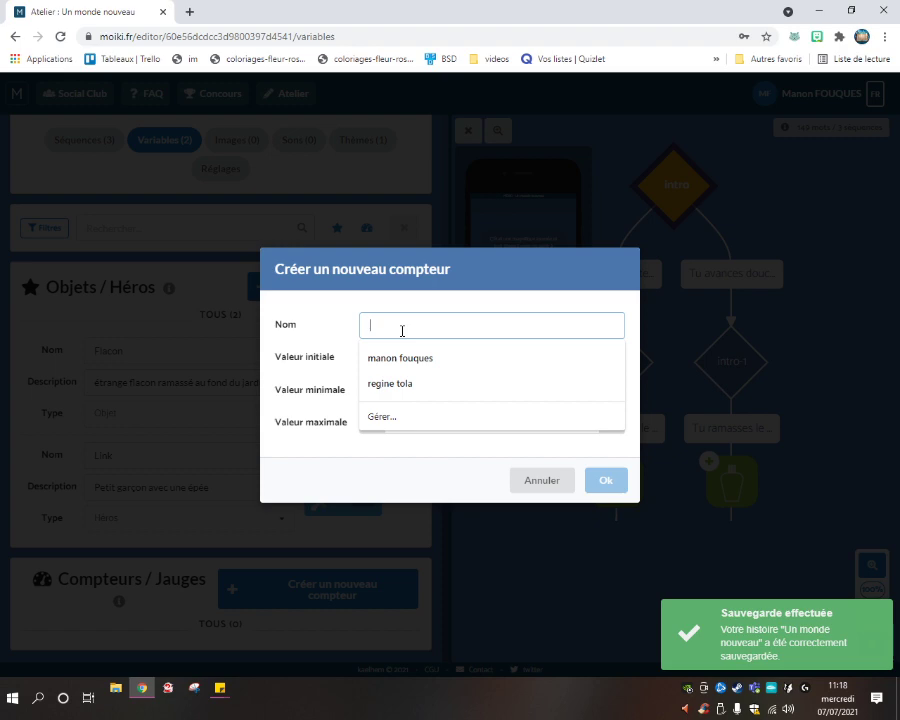
{"action": "type", "text": "1 heure"}
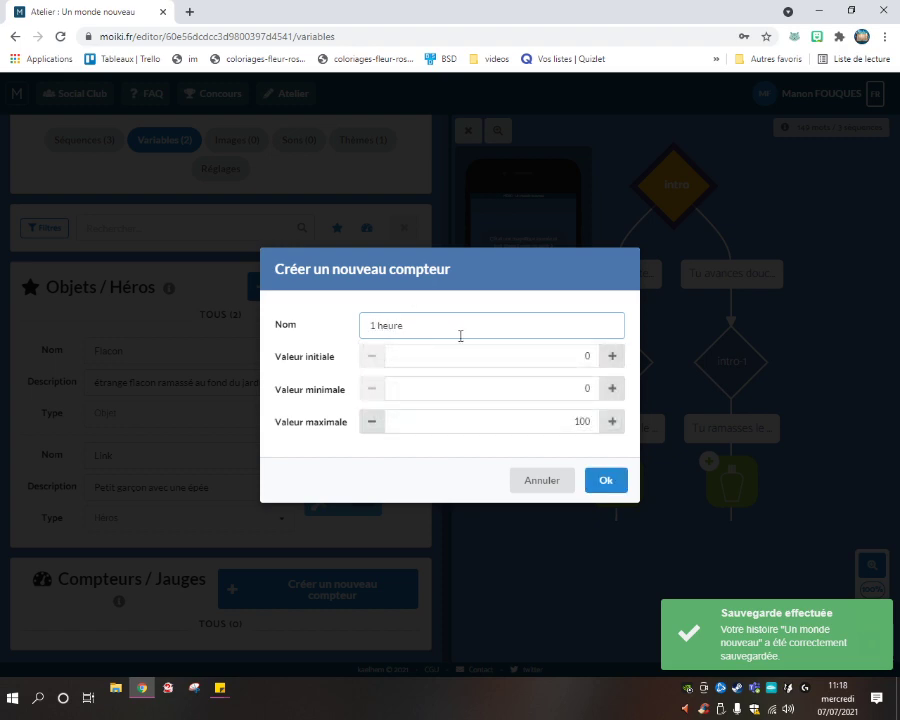
{"action": "left_click", "coordinate": [450, 346]}
Set the counter's initial value to 60, minimum 0, maximum 60, and create it.
{"action": "left_click", "coordinate": [534, 390]}
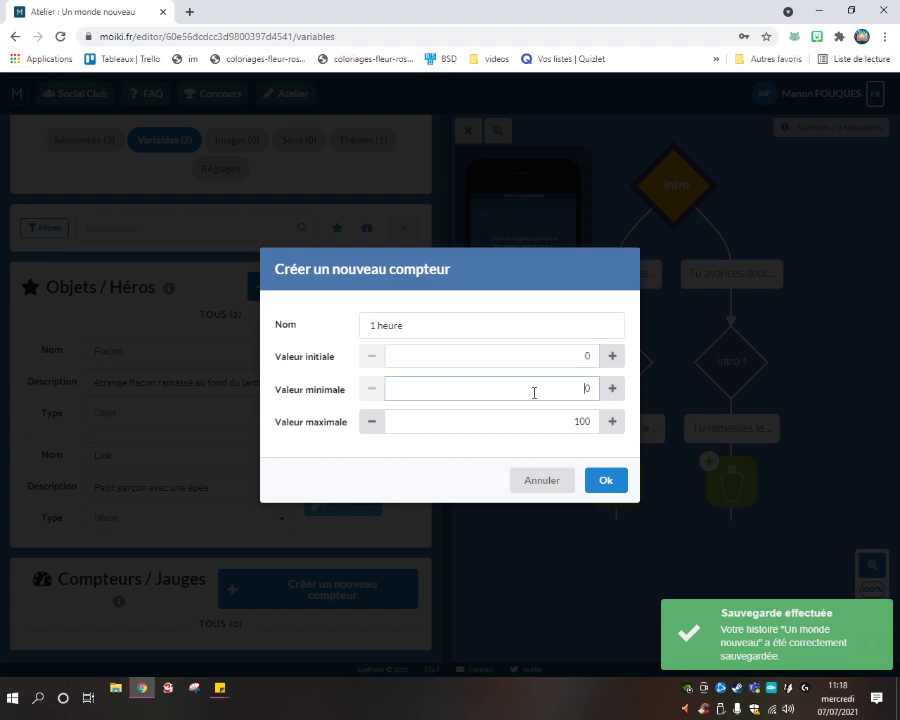
{"action": "left_click_drag", "start_coordinate": [546, 394], "coordinate": [612, 396]}
{"action": "left_click_drag", "start_coordinate": [566, 358], "coordinate": [607, 351]}
{"action": "type", "text": "6"}
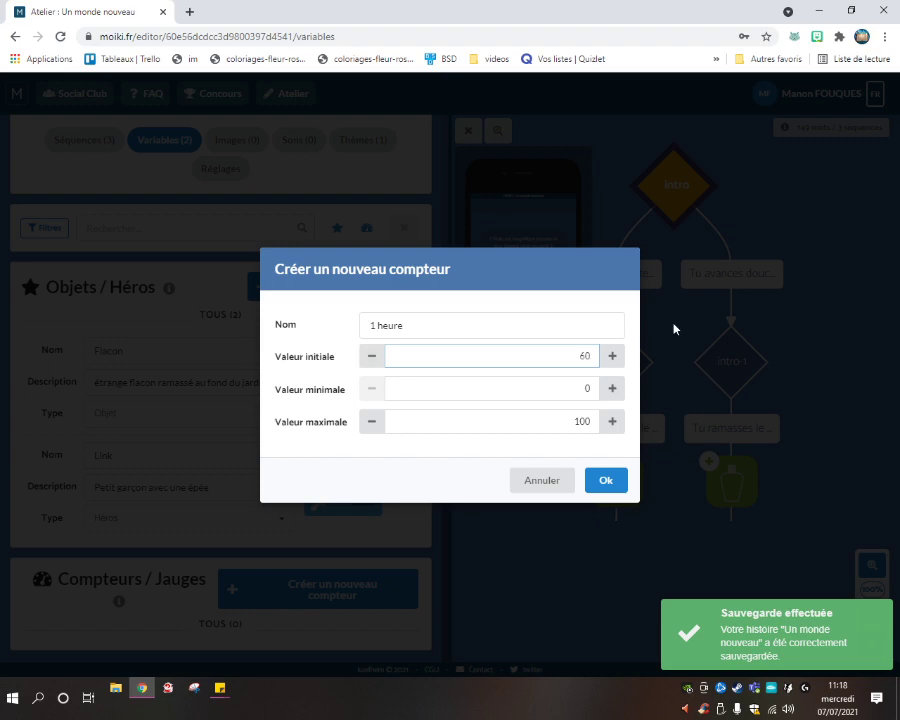
{"action": "type", "text": "0"}
{"action": "left_click_drag", "start_coordinate": [523, 427], "coordinate": [614, 430]}
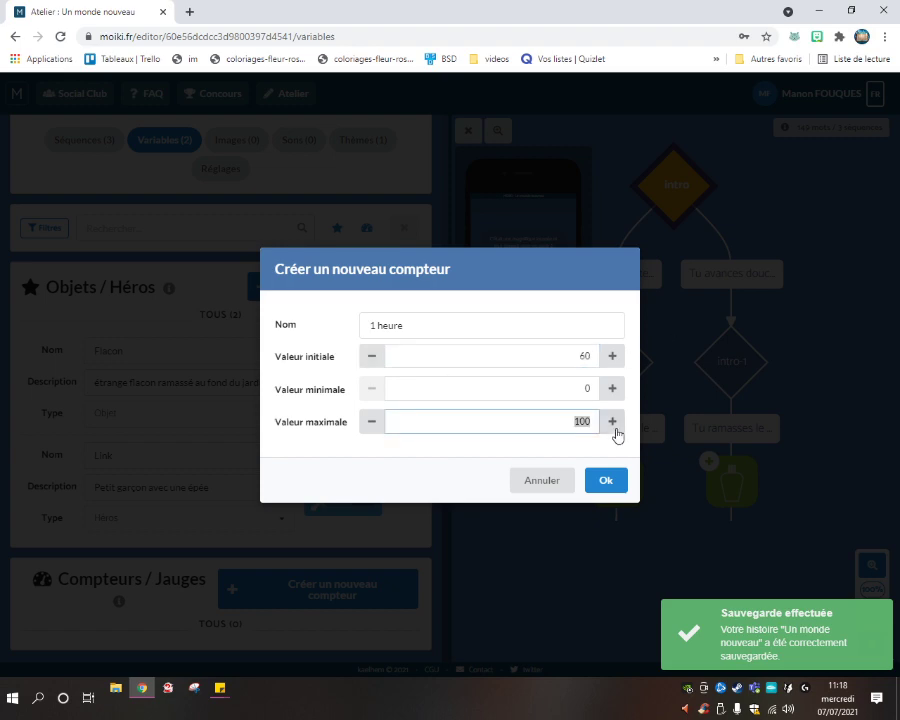
{"action": "type", "text": "60"}
{"action": "left_click", "coordinate": [597, 359]}
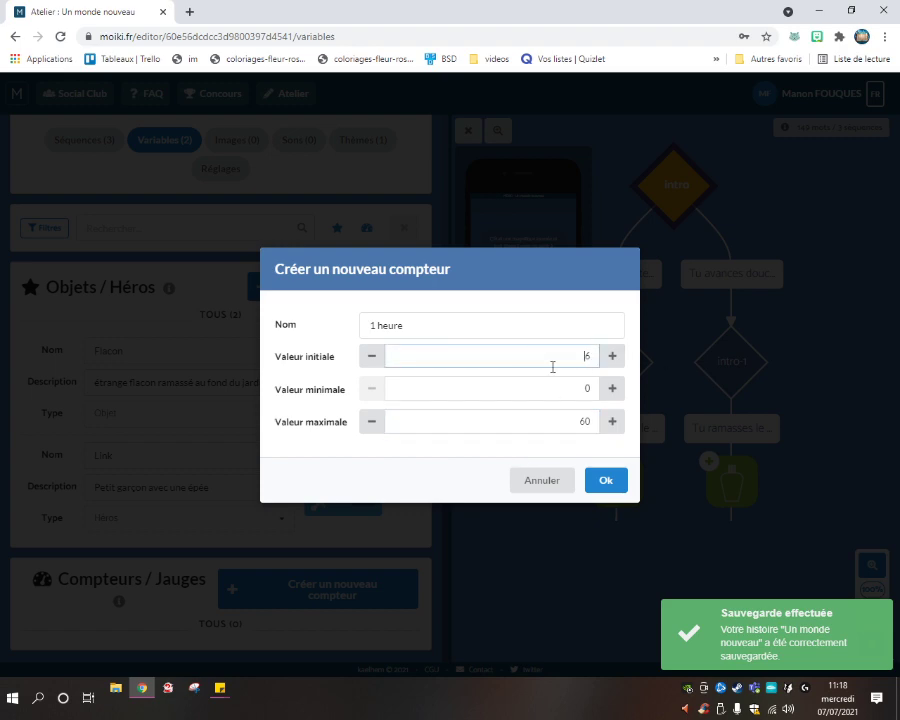
{"action": "type", "text": "0"}
{"action": "left_click", "coordinate": [515, 391]}
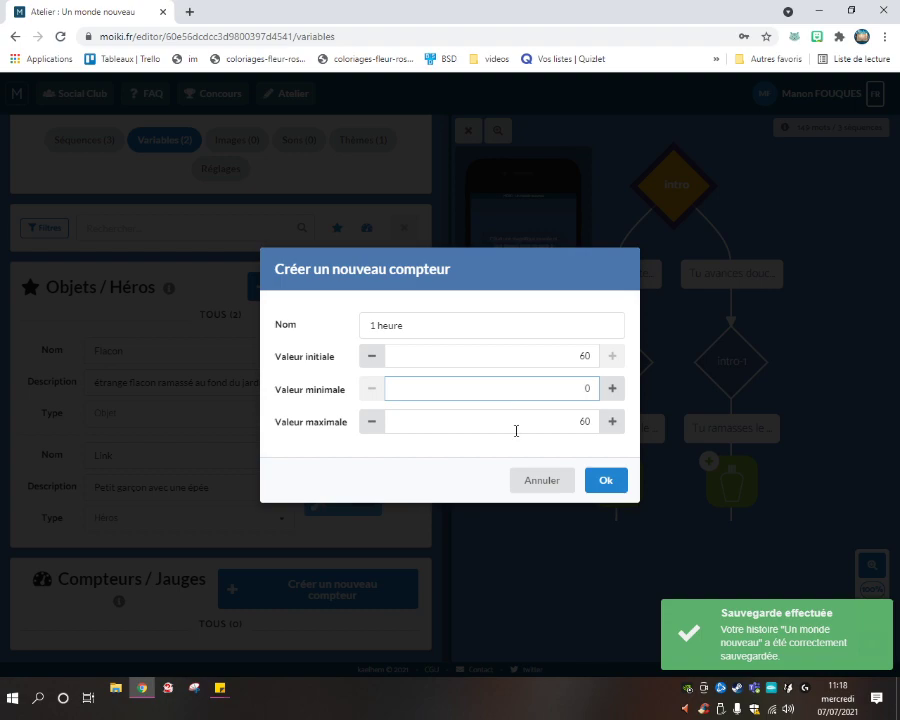
{"action": "left_click", "coordinate": [605, 481]}
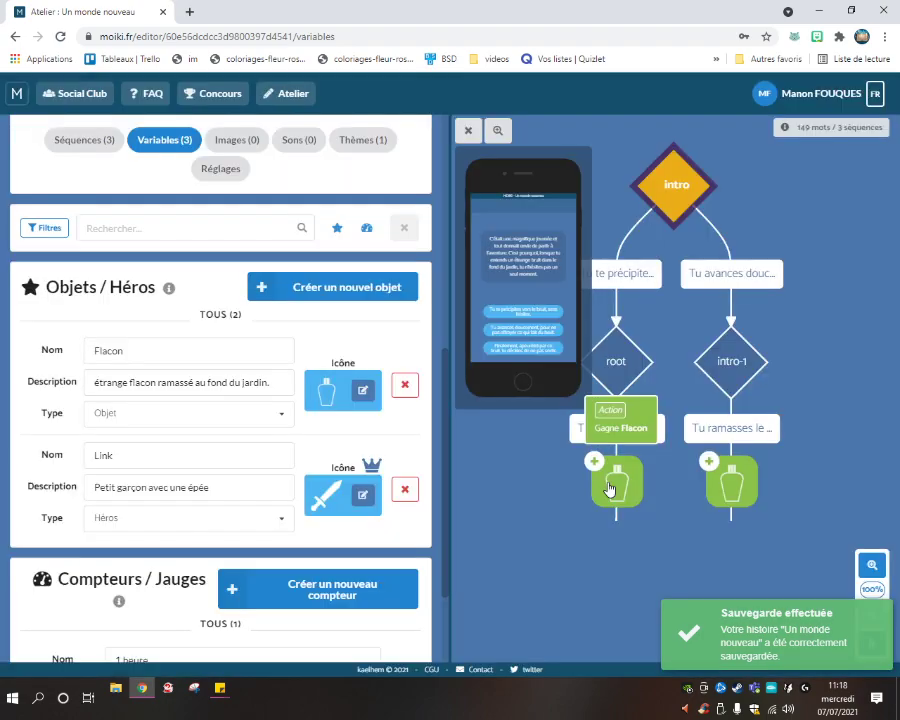
Reopen the intro sequence and glance at its 'Tu avances doucement' choice without changes.
{"action": "scroll", "coordinate": [179, 342], "scroll_direction": "up", "scroll_amount": 8}
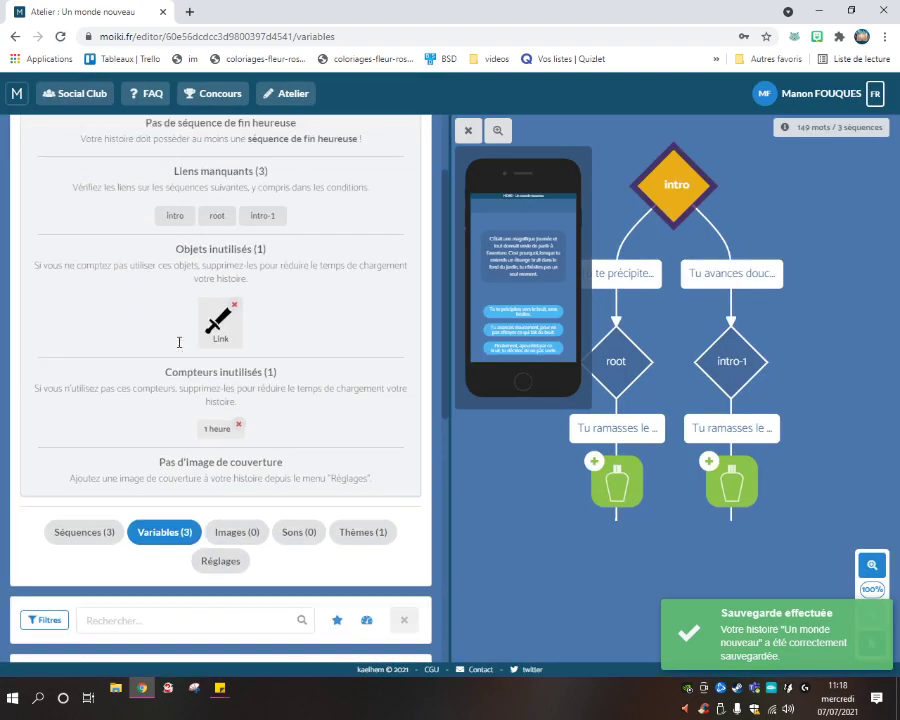
{"action": "scroll", "coordinate": [237, 241], "scroll_direction": "down", "scroll_amount": 9}
{"action": "scroll", "coordinate": [193, 293], "scroll_direction": "up", "scroll_amount": 8}
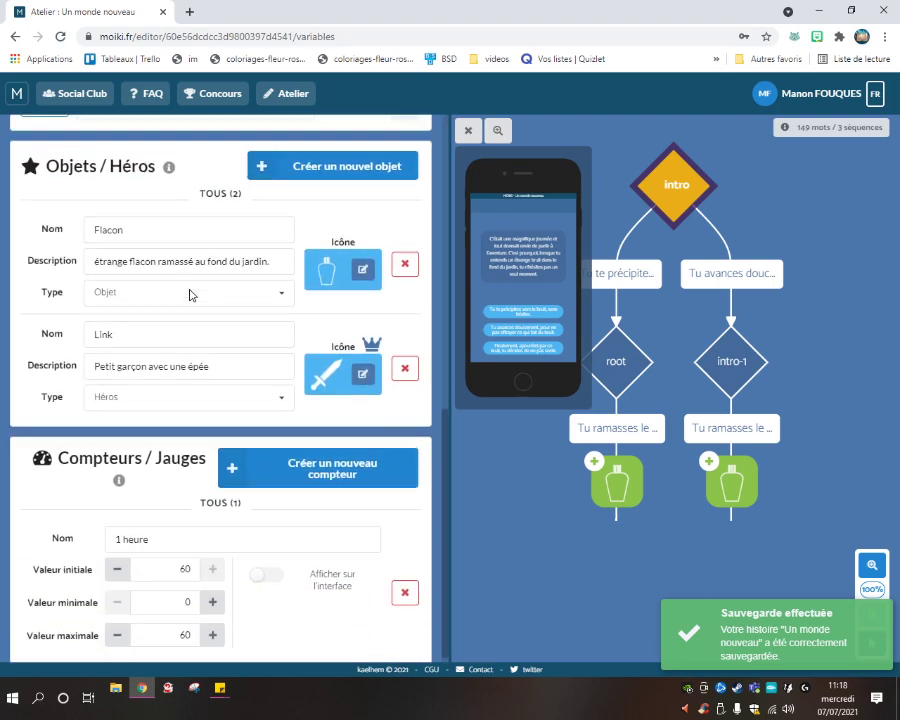
{"action": "double_click", "coordinate": [680, 180]}
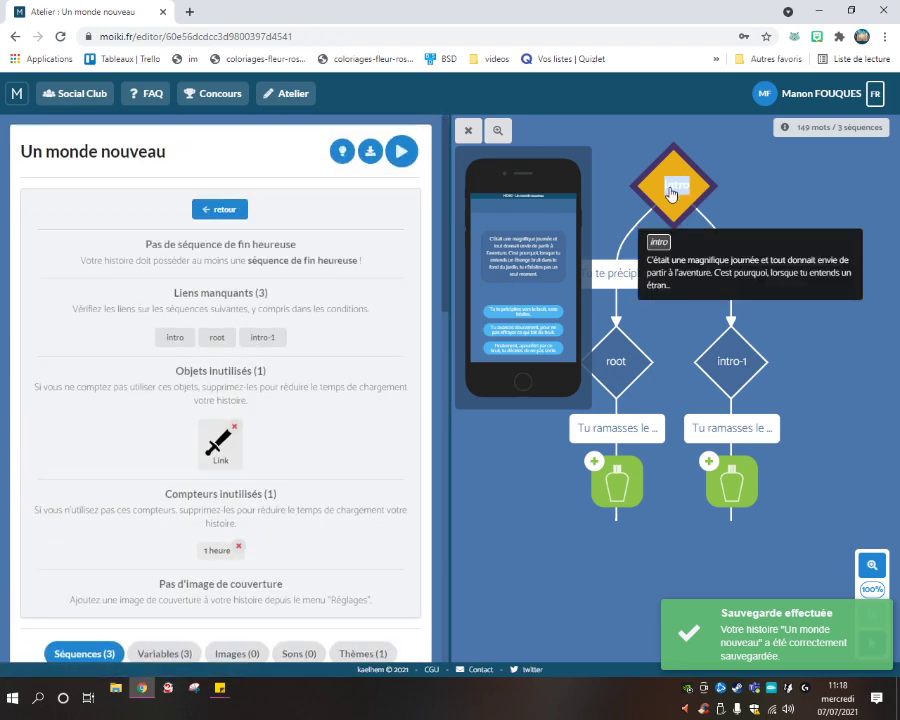
{"action": "double_click", "coordinate": [711, 281]}
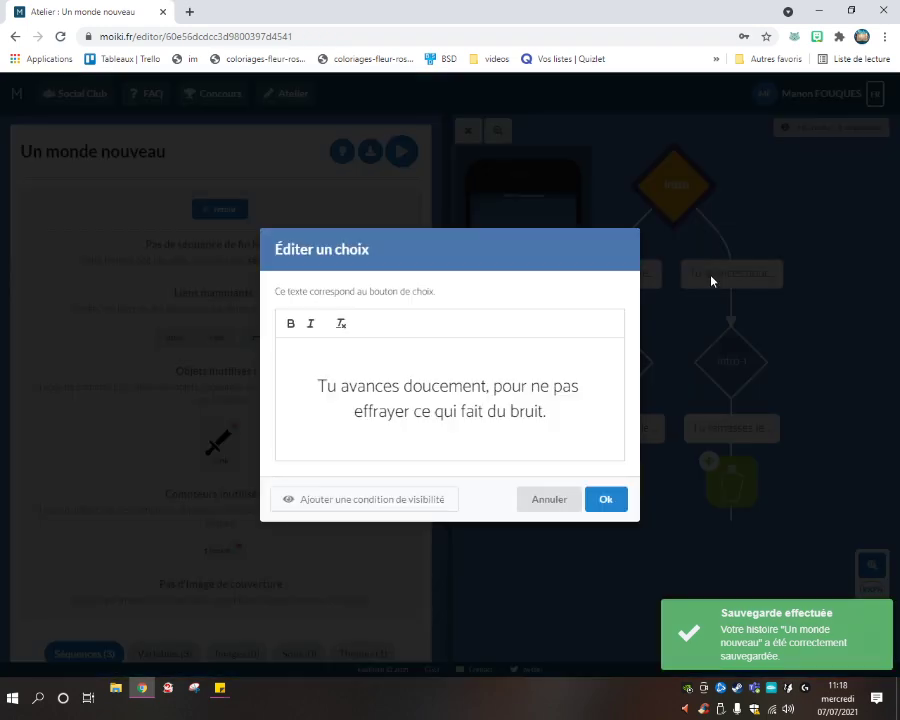
{"action": "left_click", "coordinate": [567, 495]}
{"action": "double_click", "coordinate": [673, 212]}
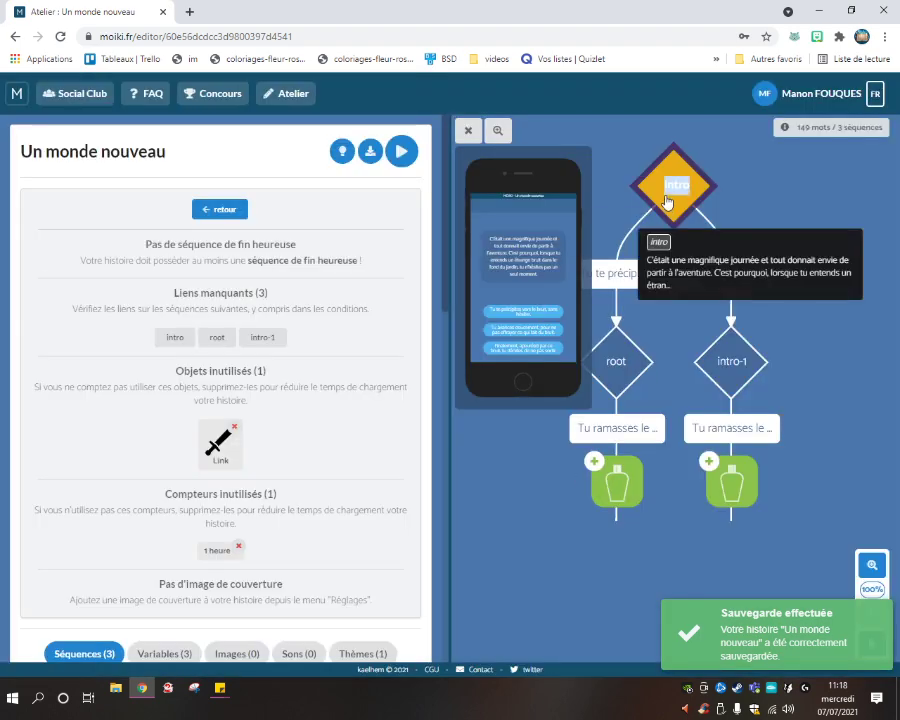
Leave the problem list and go to the story's Variables (3) section.
{"action": "left_click", "coordinate": [220, 209]}
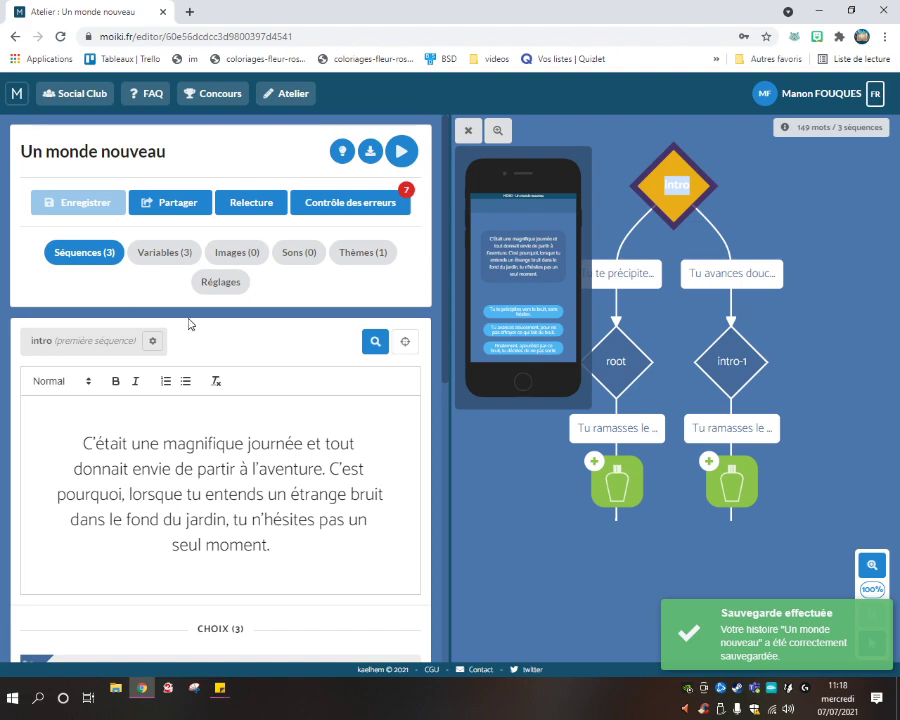
{"action": "scroll", "coordinate": [287, 348], "scroll_direction": "down", "scroll_amount": 3}
{"action": "scroll", "coordinate": [265, 356], "scroll_direction": "down", "scroll_amount": 5}
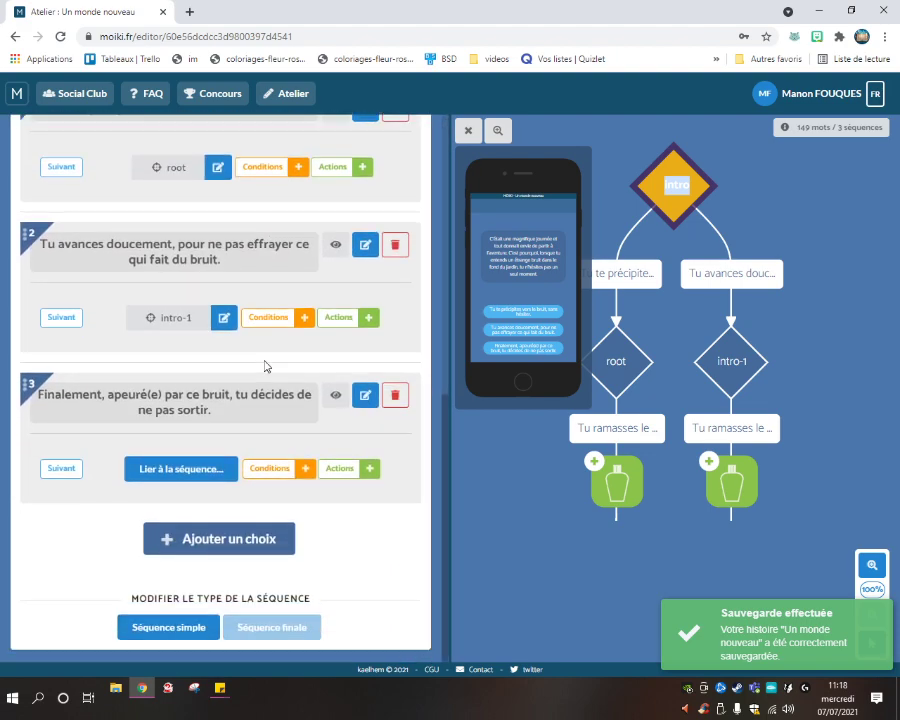
{"action": "scroll", "coordinate": [237, 437], "scroll_direction": "up", "scroll_amount": 8}
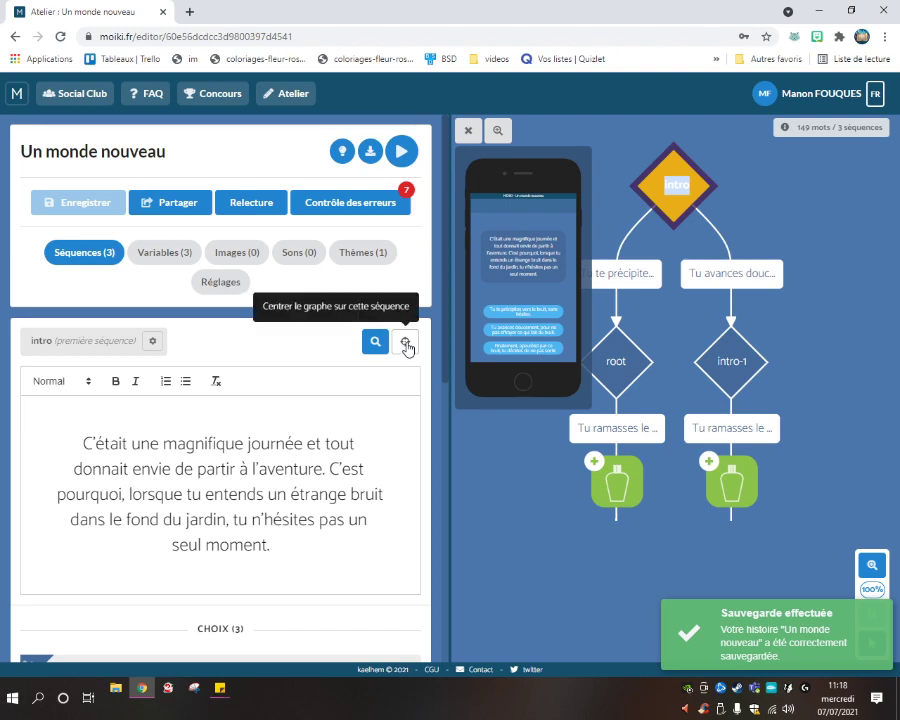
{"action": "left_click", "coordinate": [175, 256]}
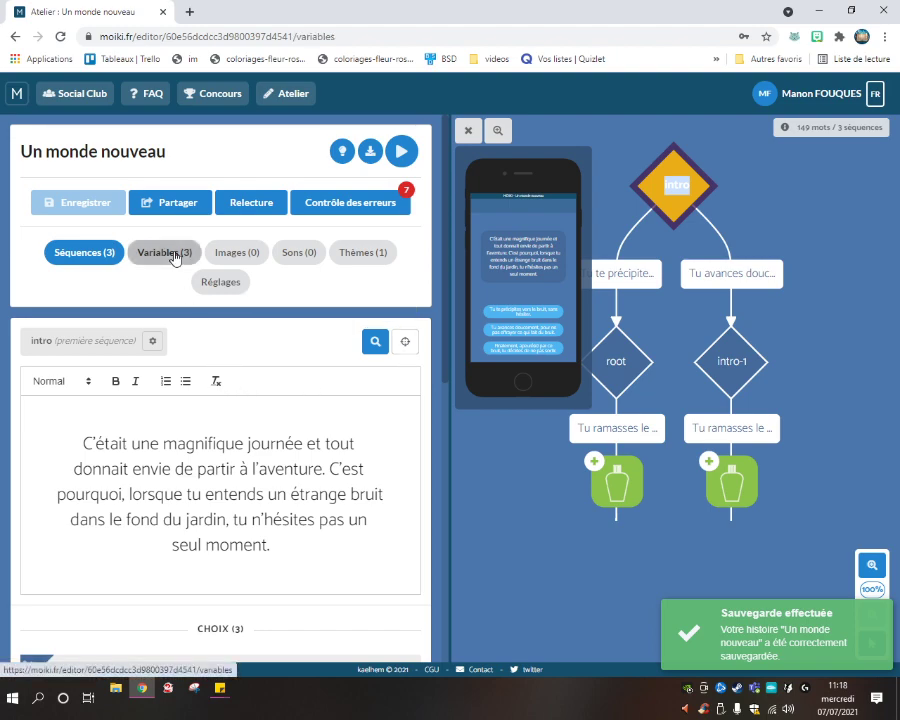
Show the '1 heure' counter on the interface with type Nombre and position à gauche.
{"action": "scroll", "coordinate": [188, 422], "scroll_direction": "down", "scroll_amount": 3}
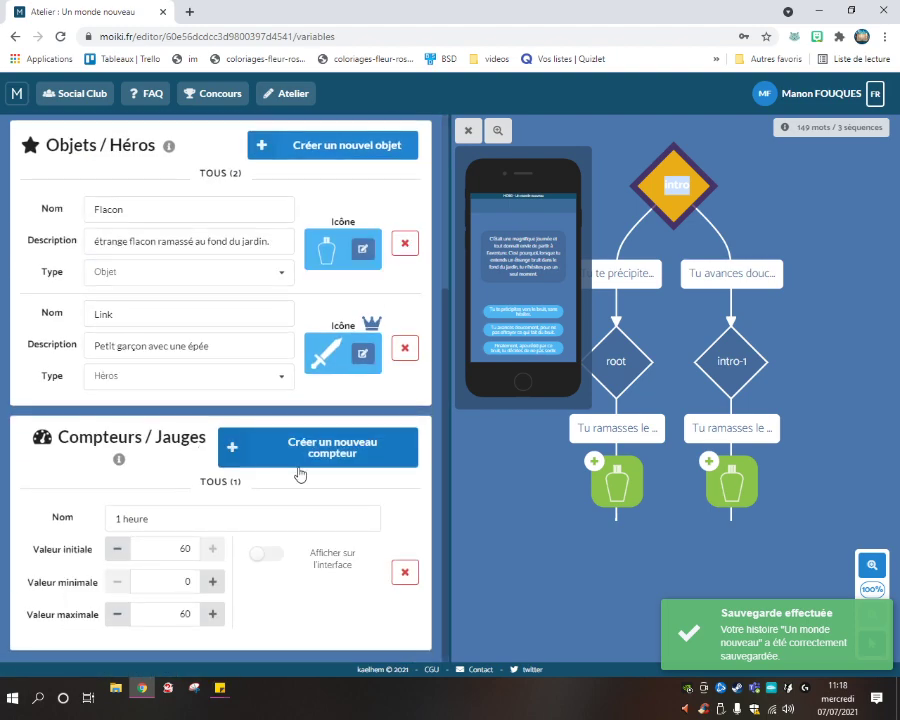
{"action": "left_click", "coordinate": [267, 556]}
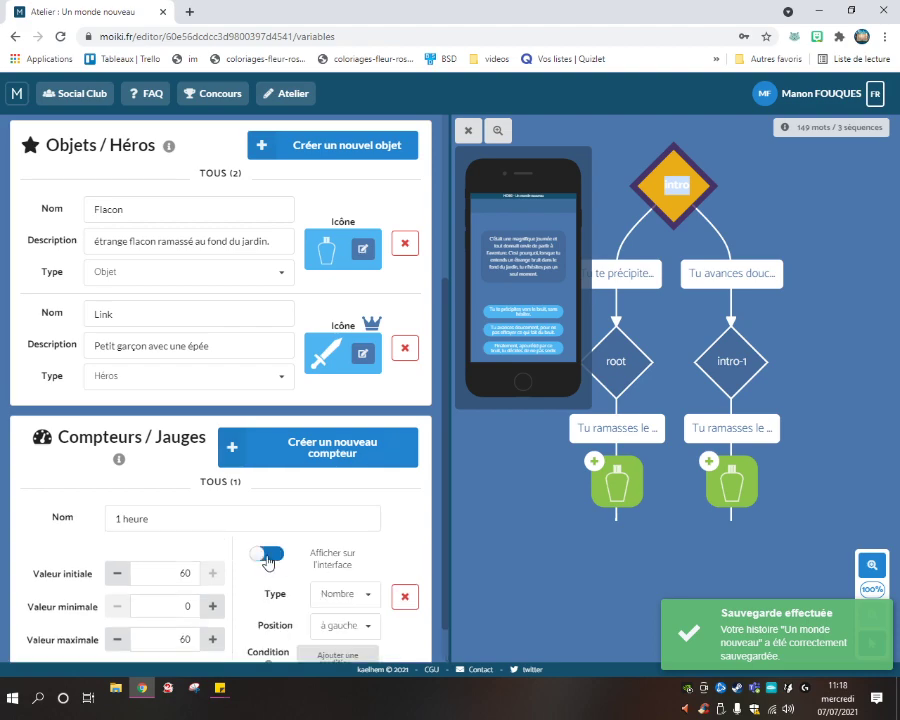
{"action": "scroll", "coordinate": [320, 545], "scroll_direction": "down", "scroll_amount": 1}
{"action": "left_click", "coordinate": [333, 545]}
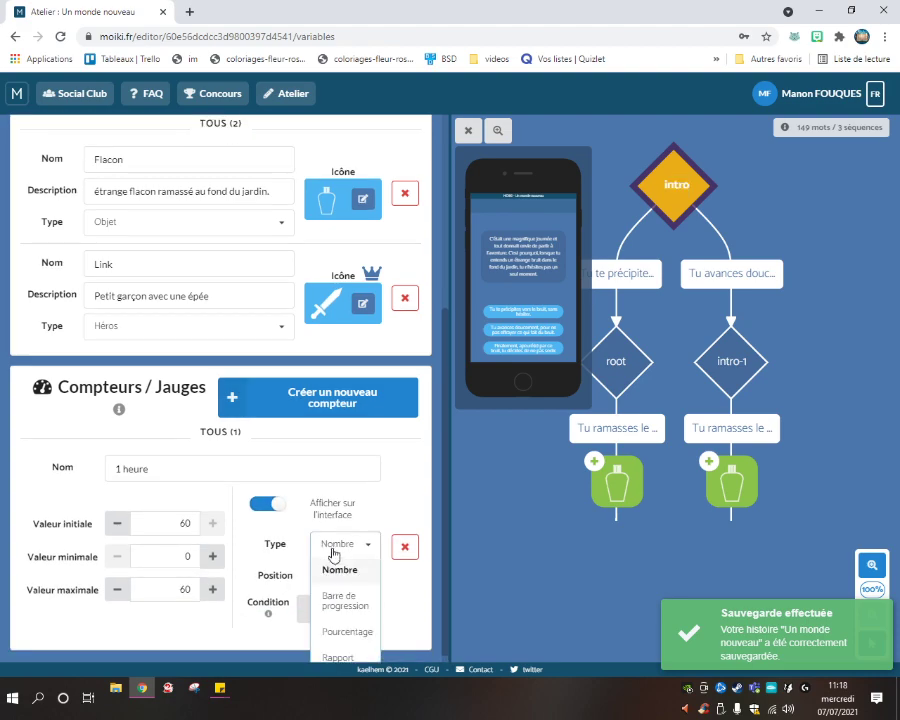
{"action": "left_click", "coordinate": [338, 569]}
{"action": "left_click", "coordinate": [346, 577]}
{"action": "left_click", "coordinate": [346, 577]}
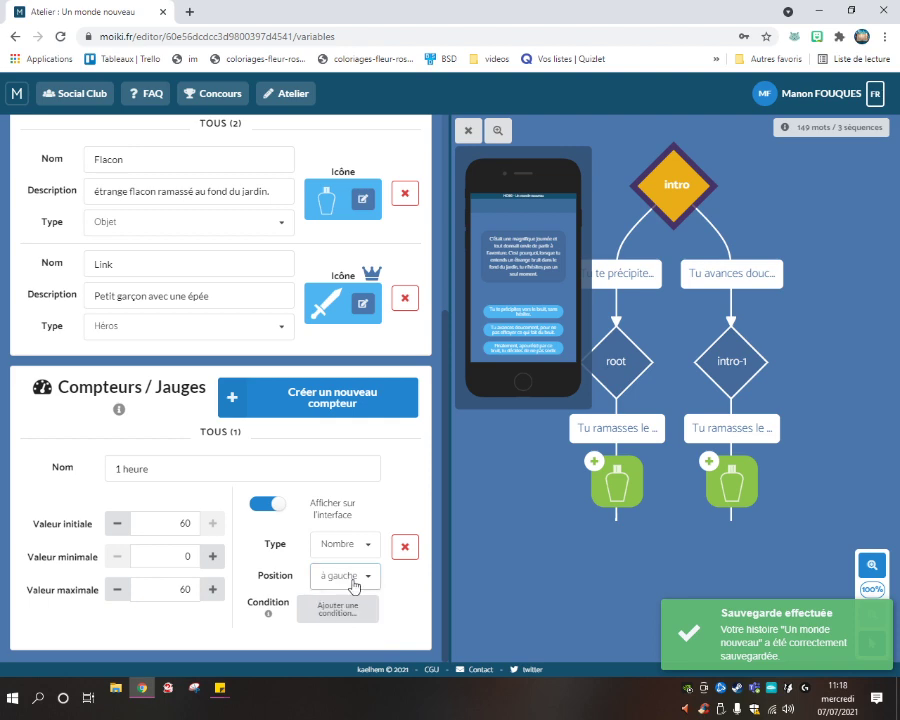
{"action": "left_click", "coordinate": [348, 562]}
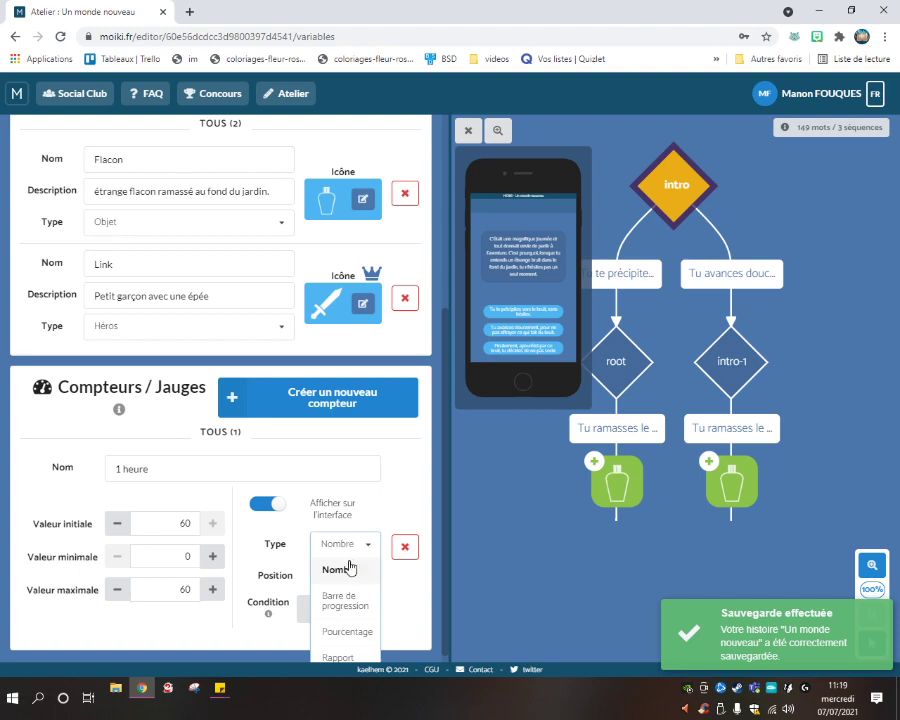
{"action": "scroll", "coordinate": [346, 590], "scroll_direction": "down", "scroll_amount": 1}
{"action": "scroll", "coordinate": [385, 515], "scroll_direction": "up", "scroll_amount": 5}
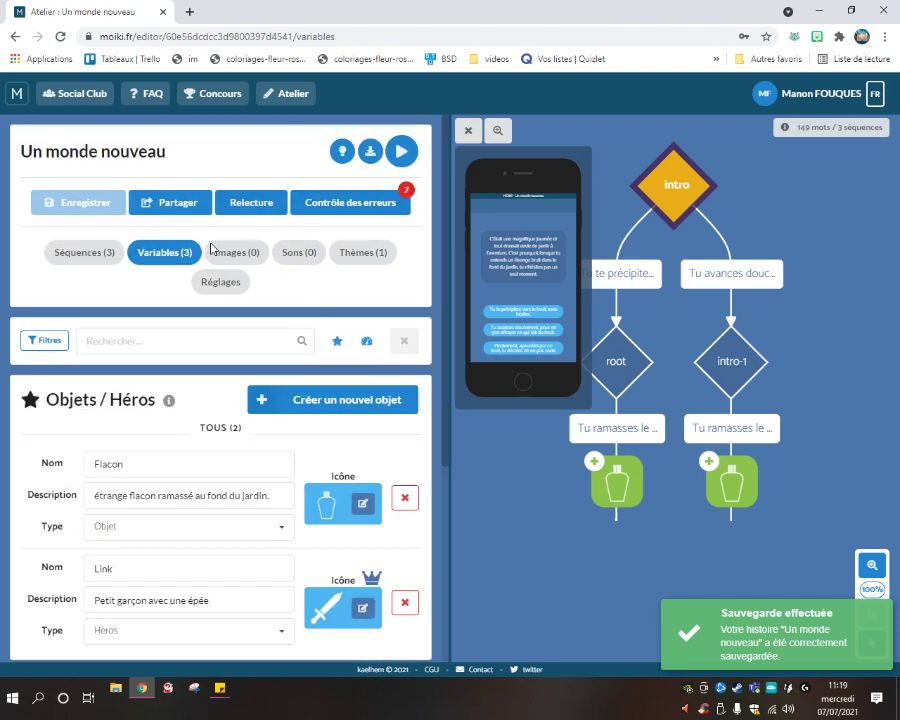
Run 'Contrôle des erreurs' and read the missing happy ending and link-check warnings.
{"action": "left_click", "coordinate": [336, 200]}
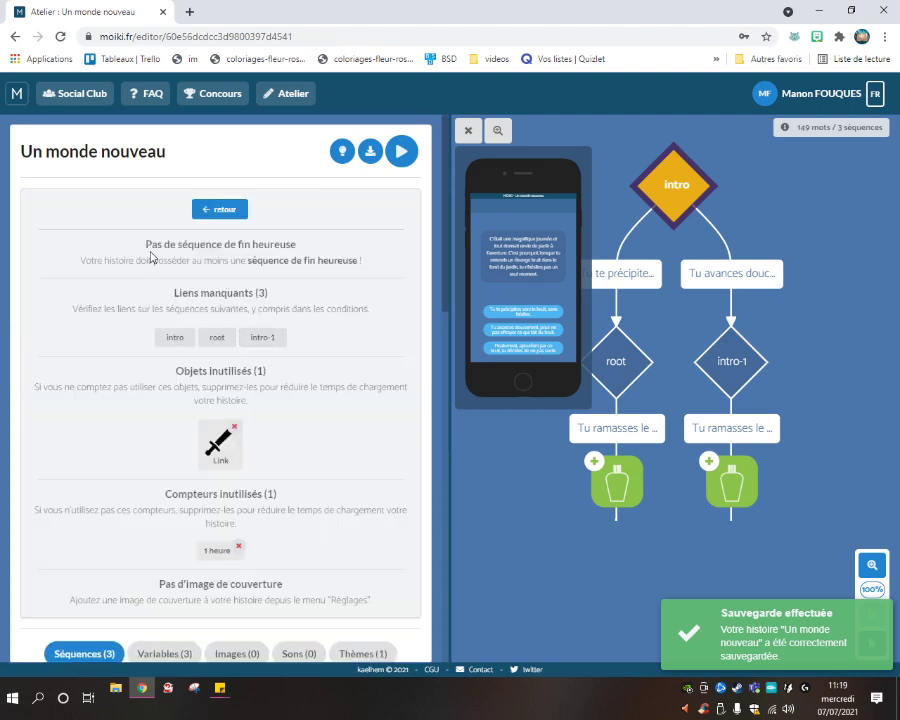
{"action": "left_click_drag", "start_coordinate": [153, 244], "coordinate": [368, 277]}
{"action": "left_click", "coordinate": [368, 277]}
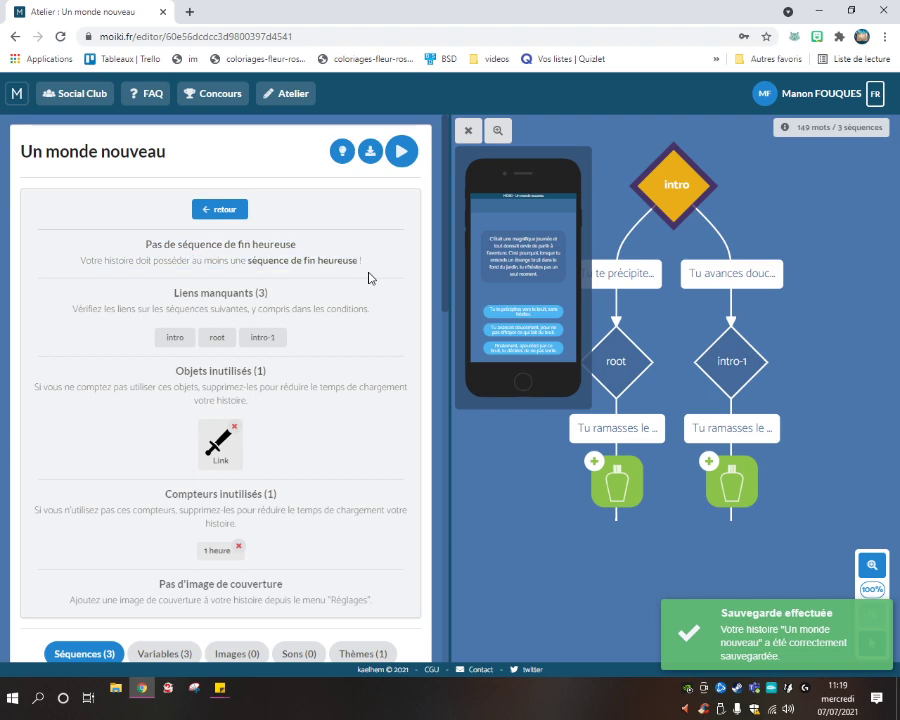
{"action": "left_click_drag", "start_coordinate": [114, 317], "coordinate": [363, 333]}
{"action": "left_click", "coordinate": [321, 331]}
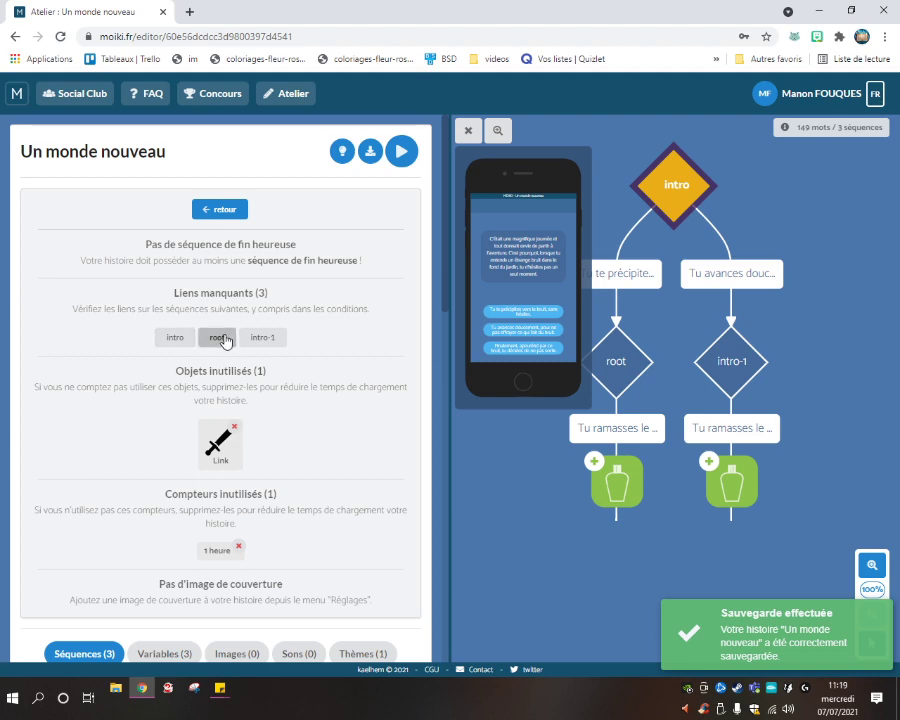
Jump to the intro-1, root and intro sequences flagged for missing links.
{"action": "left_click", "coordinate": [262, 342]}
{"action": "left_click", "coordinate": [216, 338]}
{"action": "left_click", "coordinate": [175, 337]}
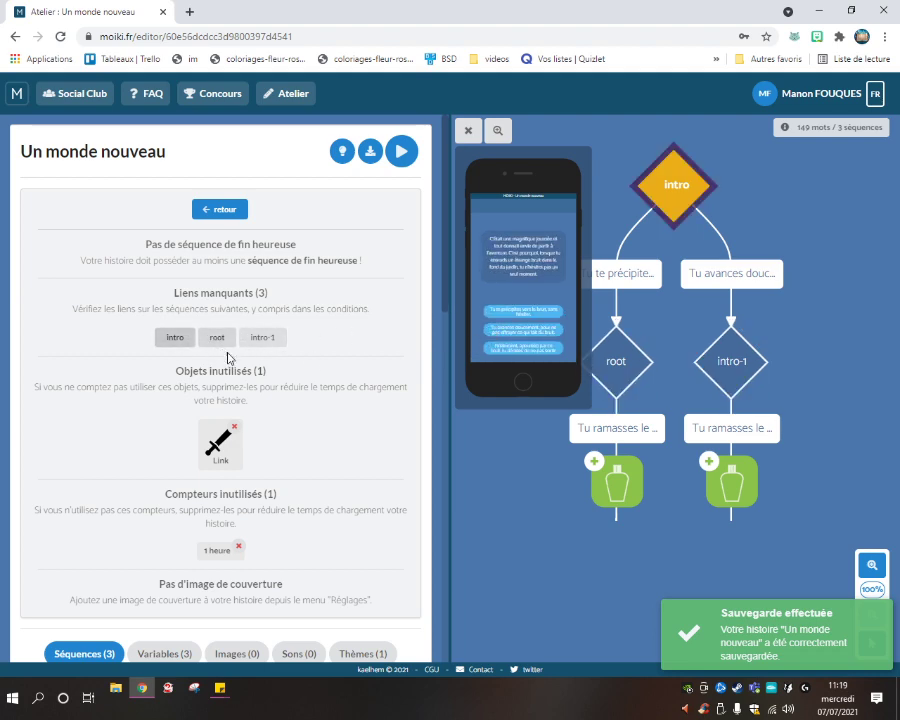
{"action": "scroll", "coordinate": [294, 377], "scroll_direction": "down", "scroll_amount": 1}
{"action": "scroll", "coordinate": [294, 377], "scroll_direction": "down", "scroll_amount": 2}
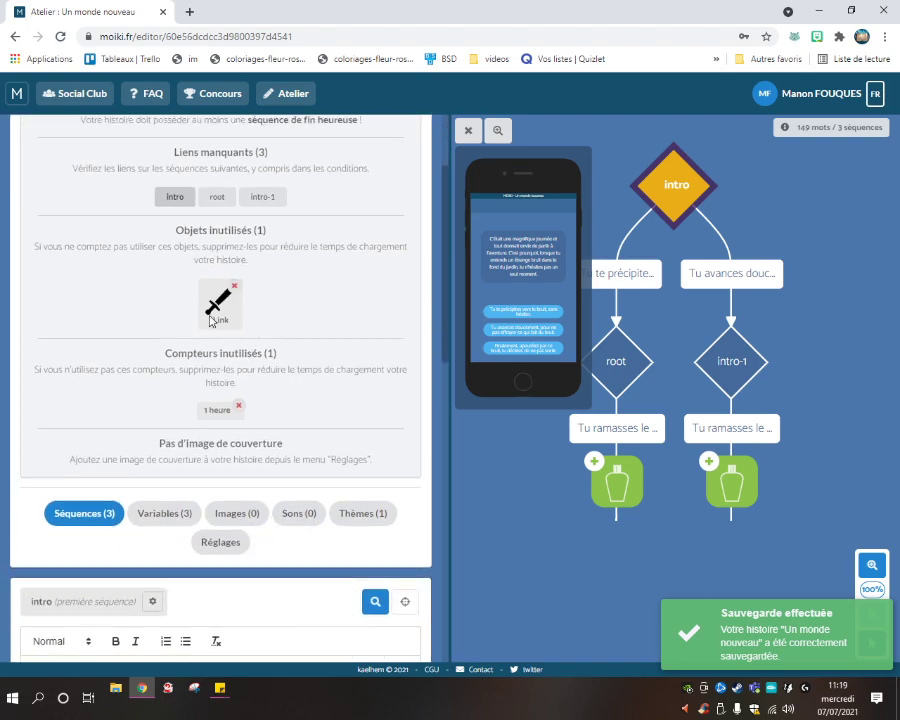
{"action": "scroll", "coordinate": [140, 280], "scroll_direction": "down", "scroll_amount": 2}
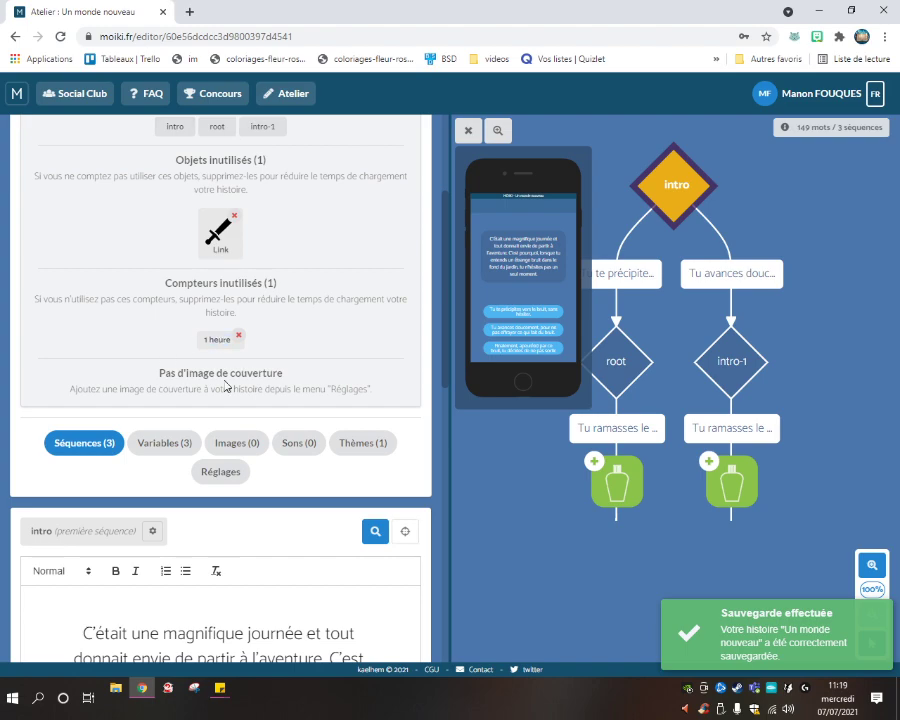
{"action": "scroll", "coordinate": [240, 360], "scroll_direction": "down", "scroll_amount": 5}
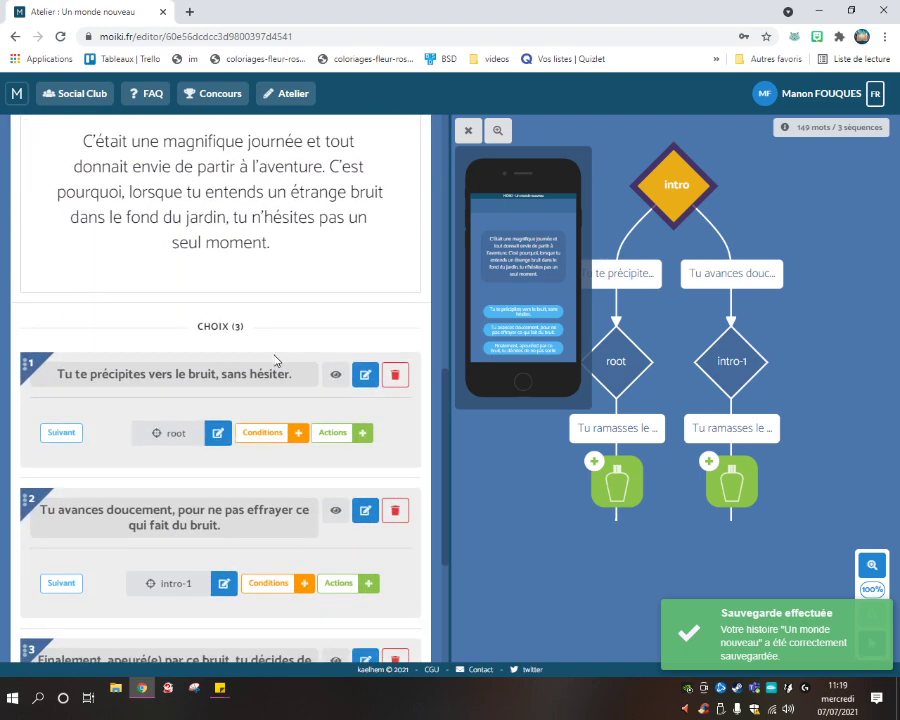
{"action": "scroll", "coordinate": [270, 320], "scroll_direction": "up", "scroll_amount": 2}
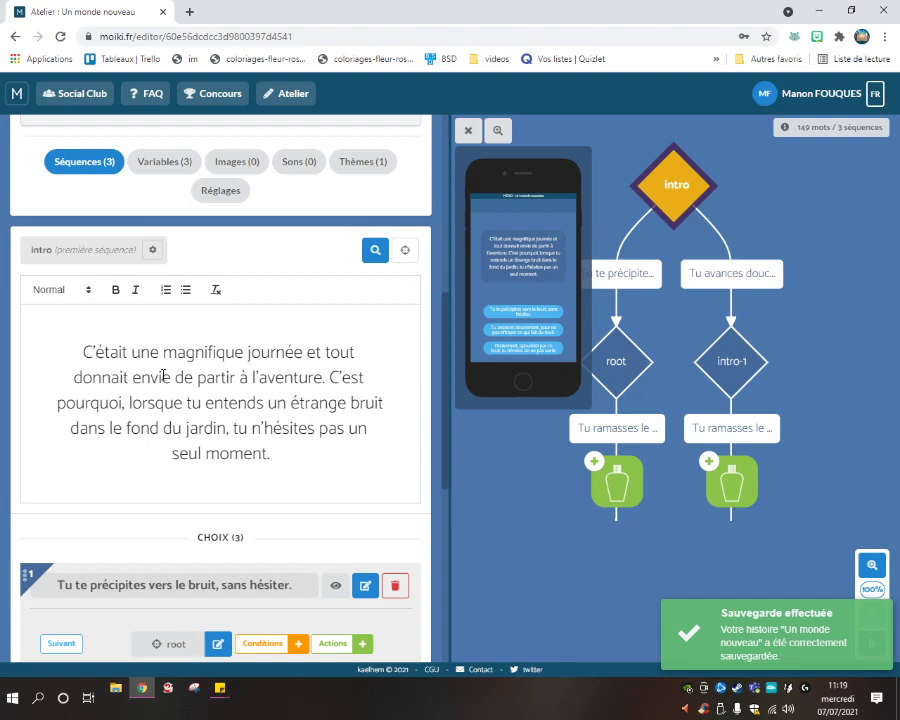
{"action": "scroll", "coordinate": [160, 370], "scroll_direction": "down", "scroll_amount": 5}
{"action": "scroll", "coordinate": [136, 400], "scroll_direction": "up", "scroll_amount": 9}
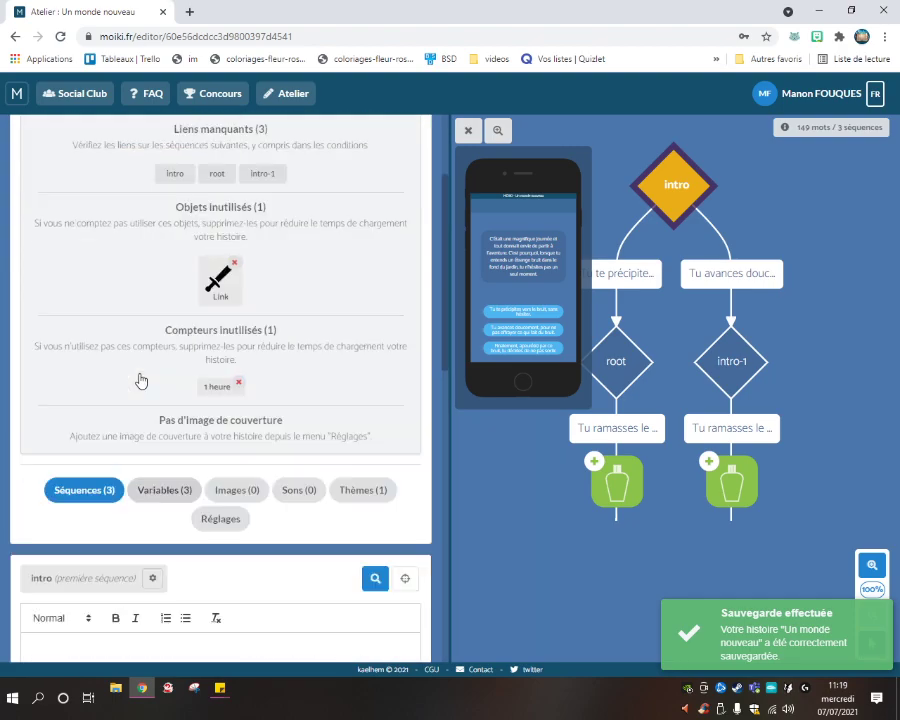
{"action": "scroll", "coordinate": [135, 360], "scroll_direction": "up", "scroll_amount": 2}
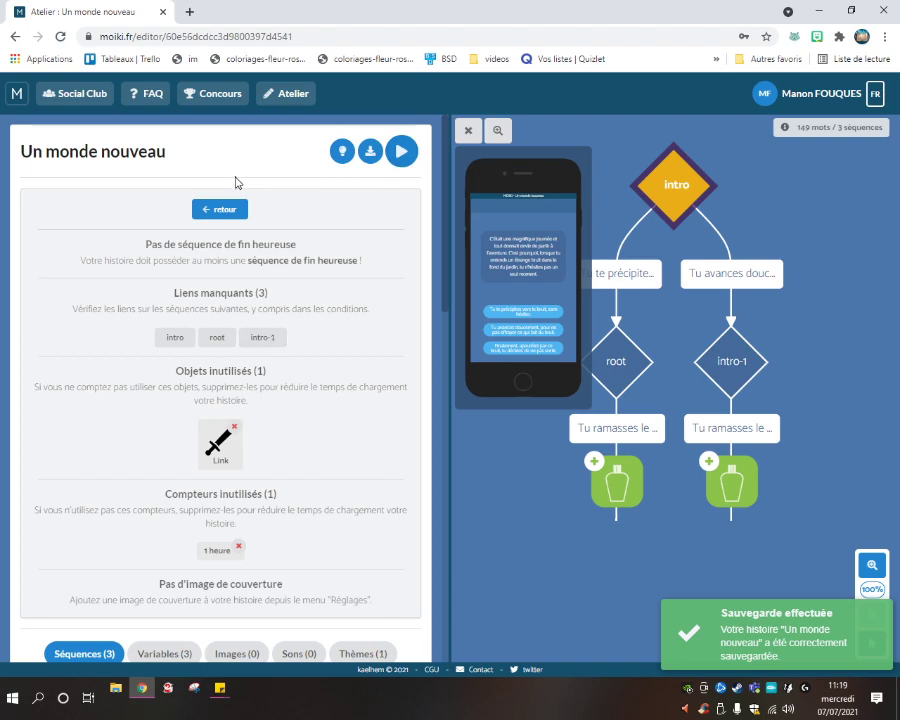
{"action": "scroll", "coordinate": [184, 366], "scroll_direction": "down", "scroll_amount": 8}
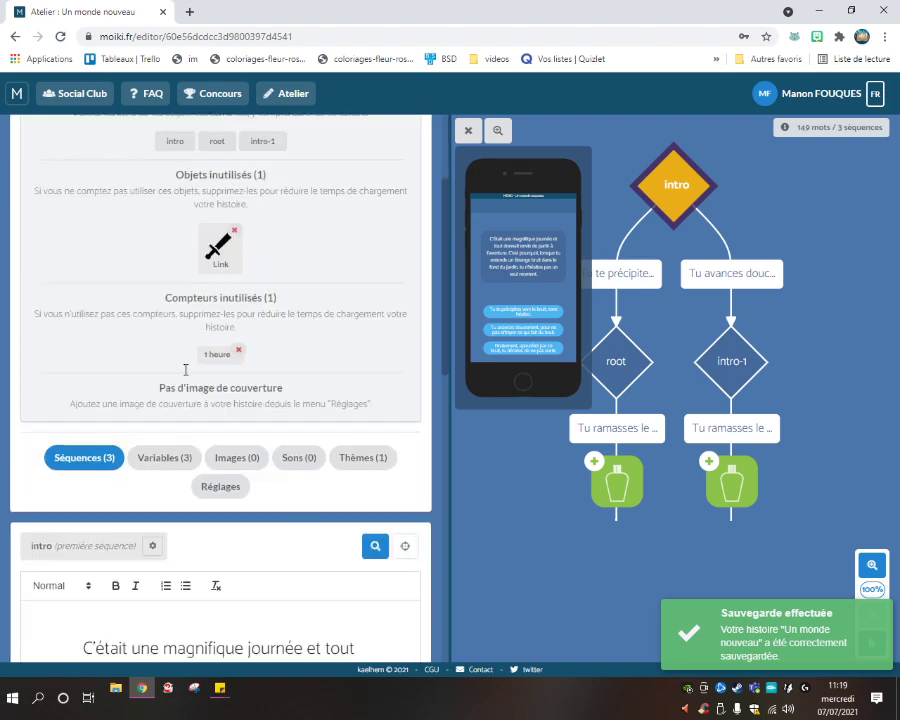
{"action": "scroll", "coordinate": [242, 390], "scroll_direction": "down", "scroll_amount": 2}
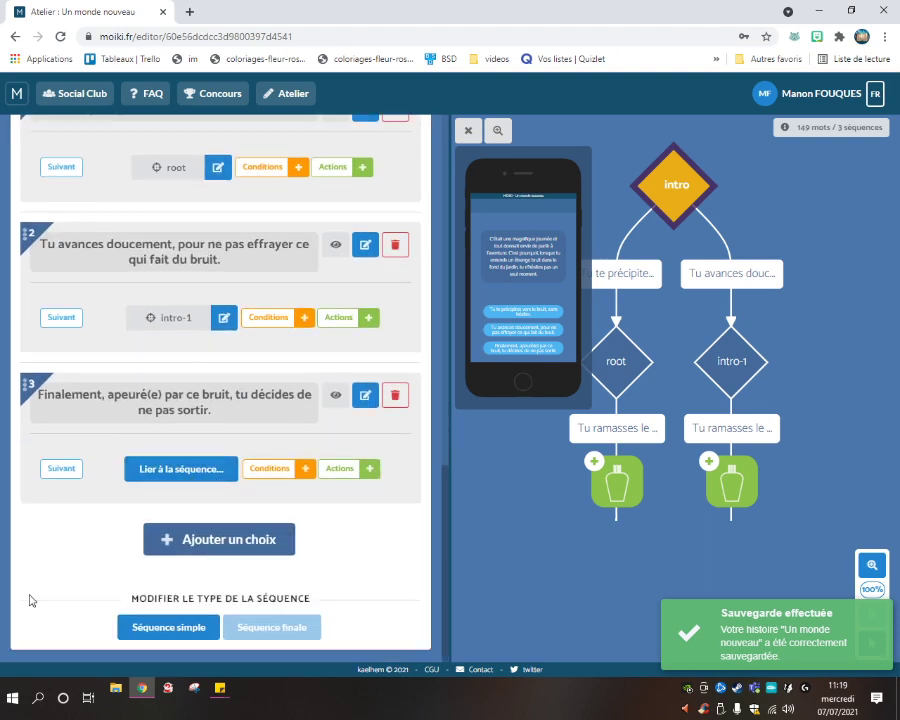
{"action": "scroll", "coordinate": [70, 520], "scroll_direction": "up", "scroll_amount": 4}
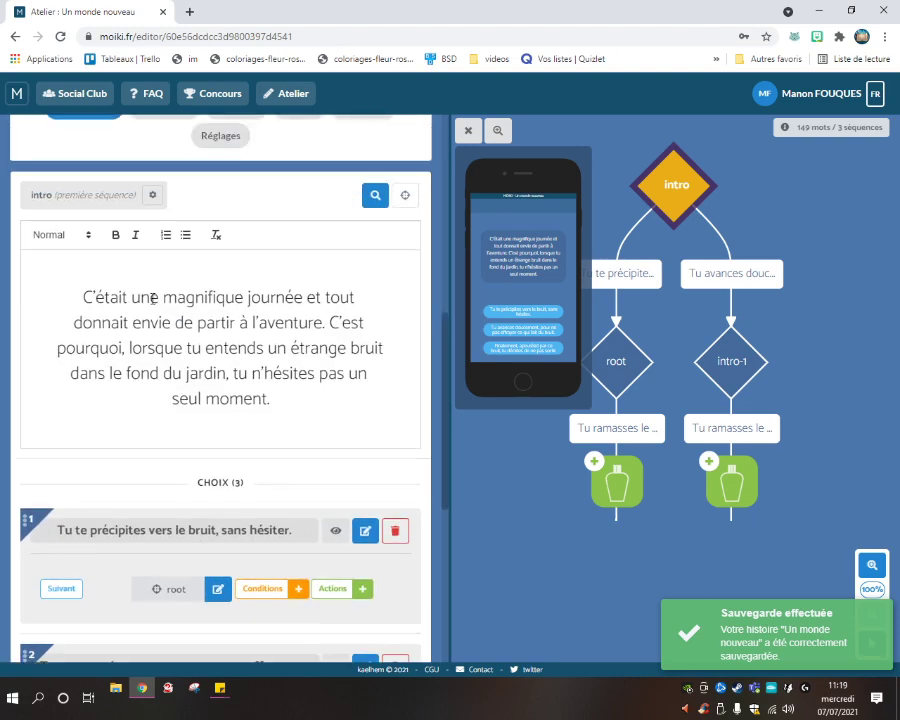
{"action": "scroll", "coordinate": [150, 320], "scroll_direction": "up", "scroll_amount": 4}
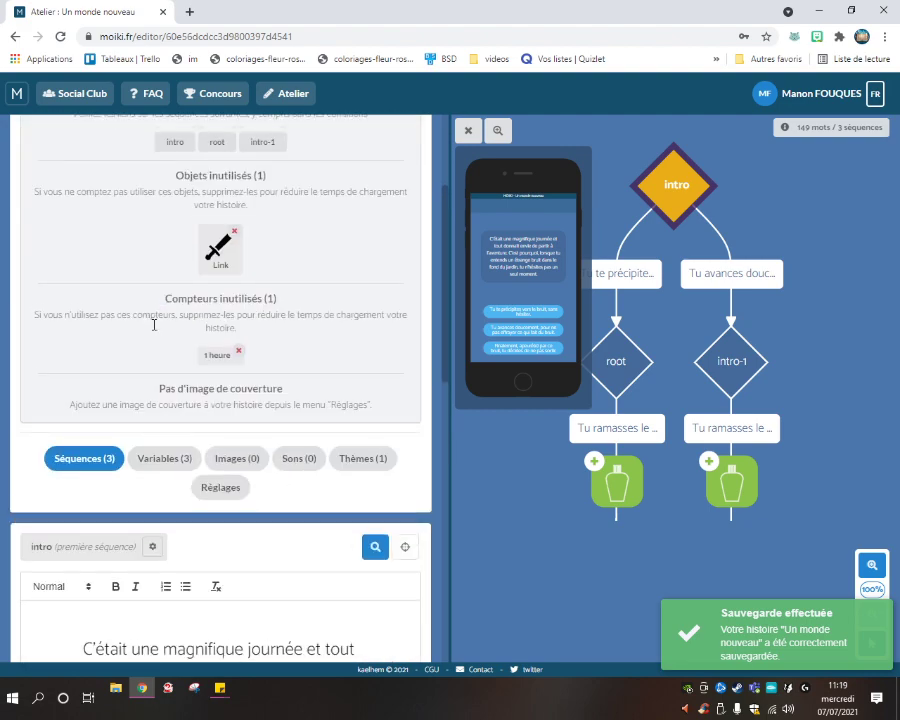
Open 'Ajouter une image' from the Images section and cancel the file browser without choosing a file.
{"action": "left_click", "coordinate": [240, 459]}
{"action": "left_click", "coordinate": [309, 604]}
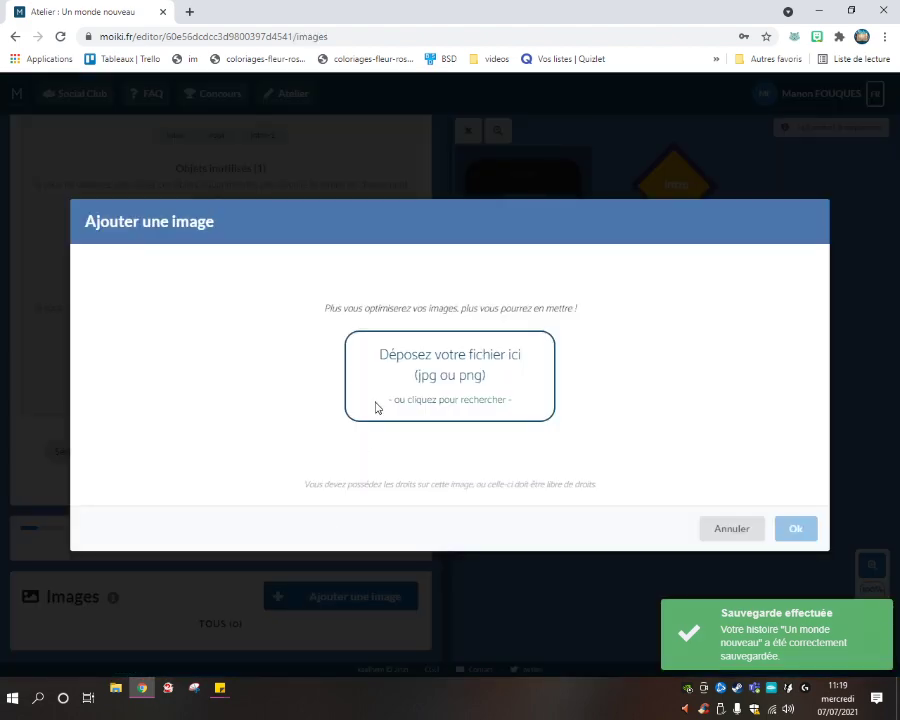
{"action": "left_click", "coordinate": [478, 406]}
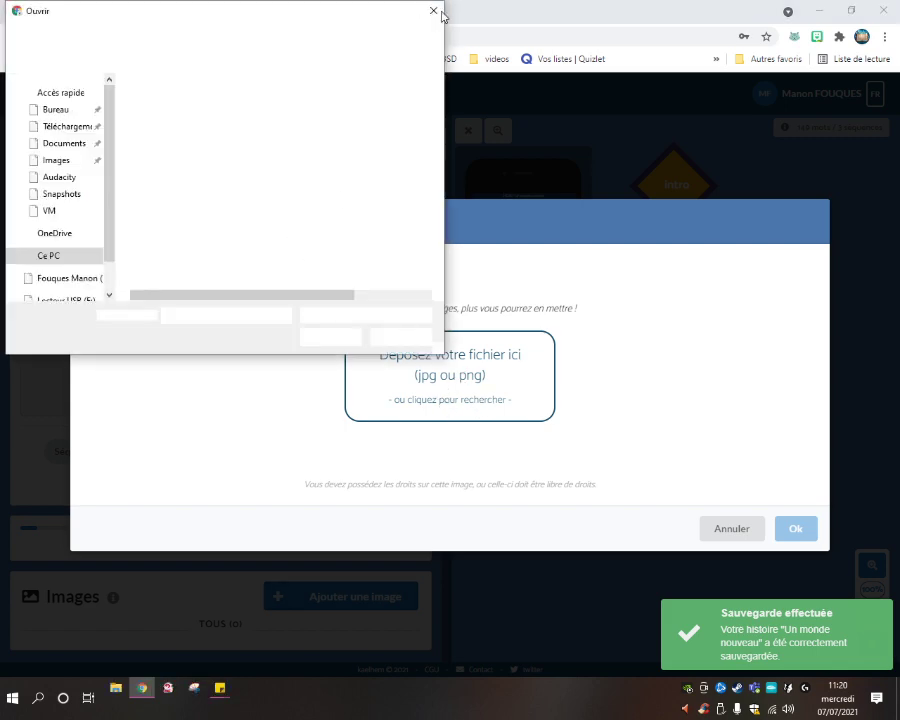
{"action": "left_click", "coordinate": [436, 12]}
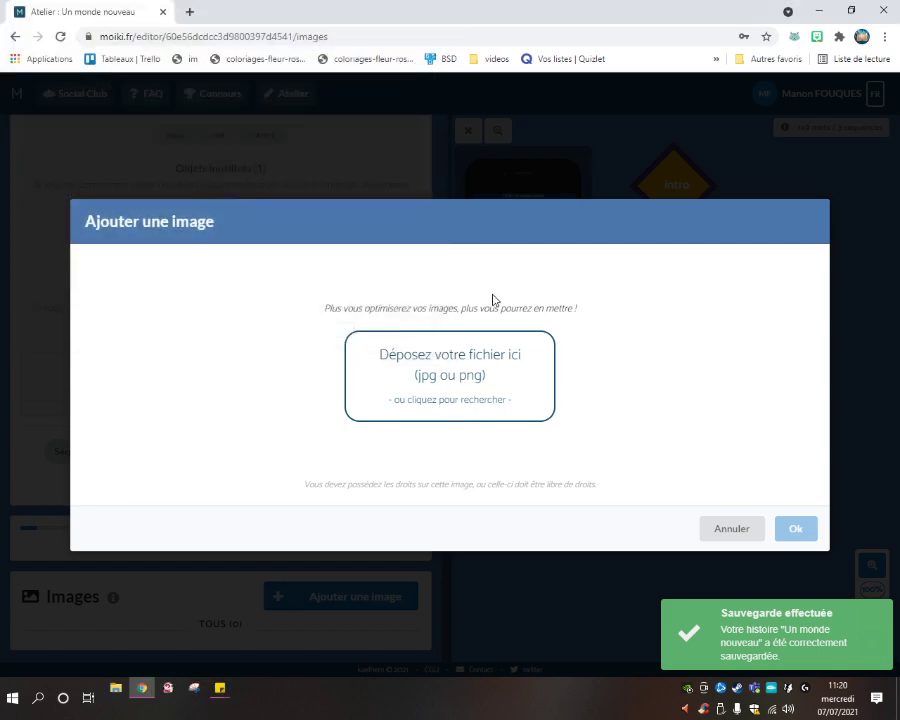
{"action": "left_click", "coordinate": [498, 401]}
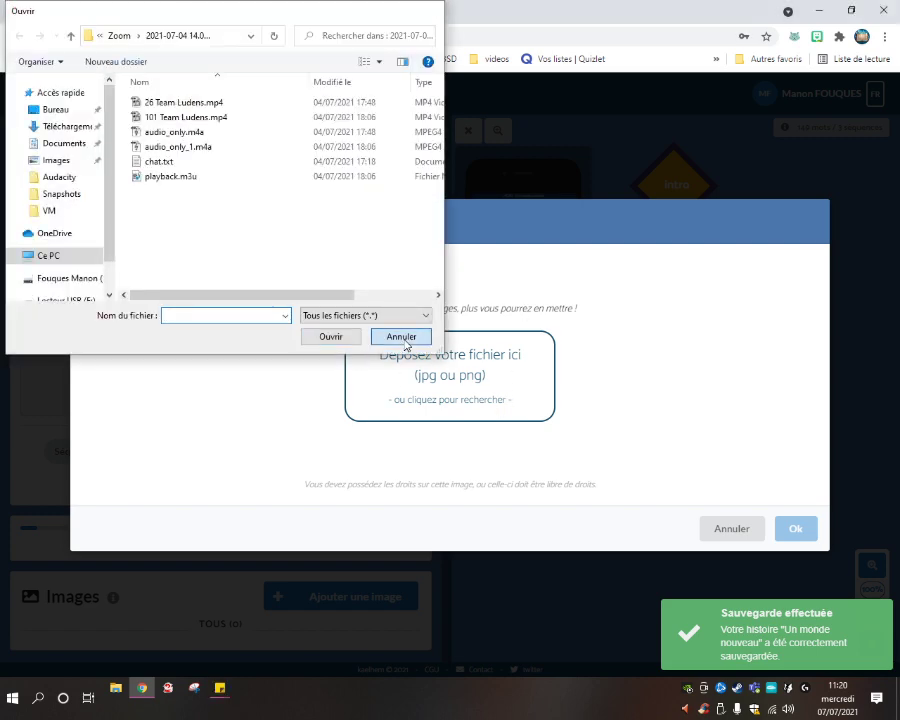
{"action": "left_click", "coordinate": [401, 337]}
Read the dialog's image rights notice and optimisation advice.
{"action": "triple_click", "coordinate": [451, 481]}
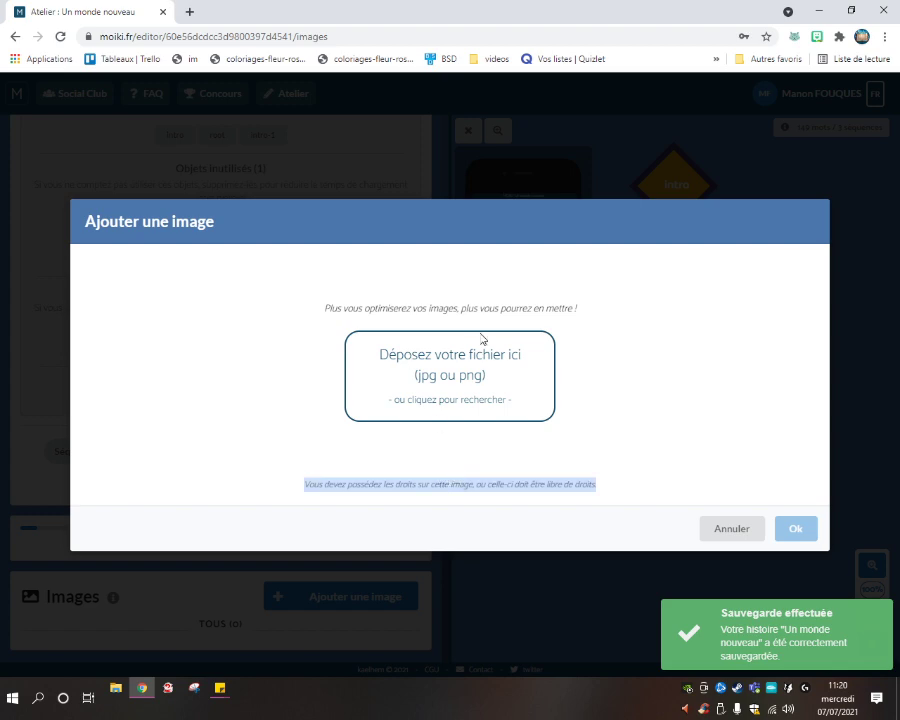
{"action": "triple_click", "coordinate": [466, 305]}
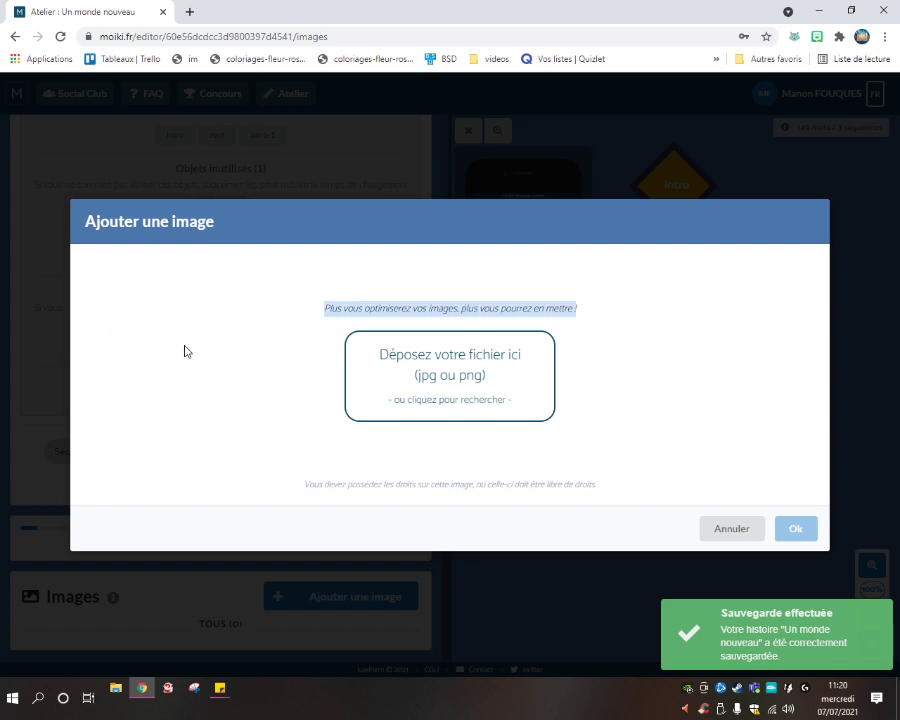
{"action": "left_click", "coordinate": [272, 287]}
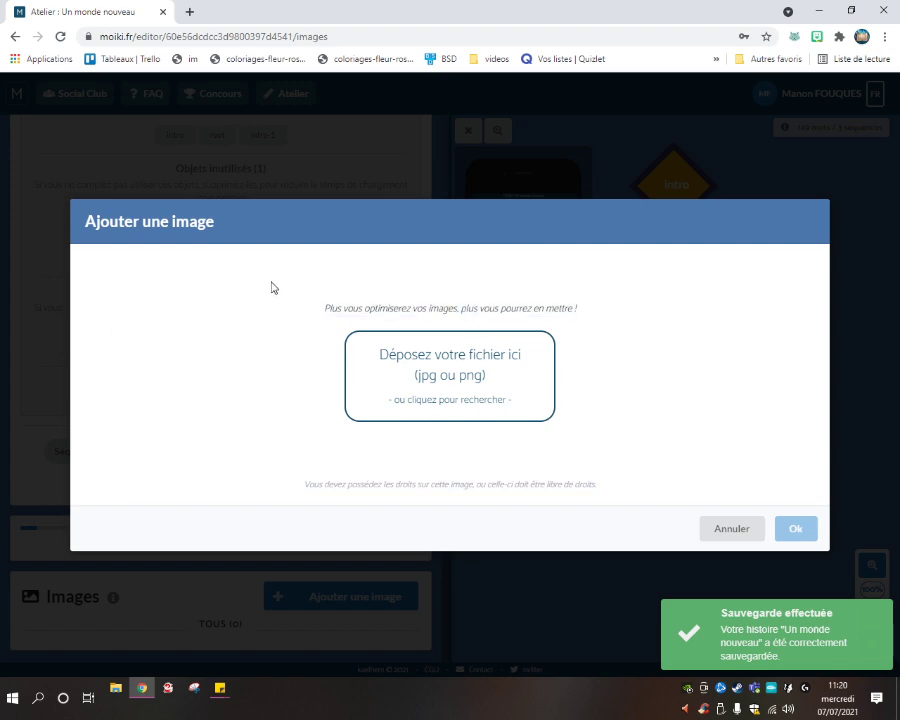
Search Google for 'pixabay' in a new tab and open the Pixabay site.
{"action": "left_click", "coordinate": [189, 12]}
{"action": "type", "text": "pixabay"}
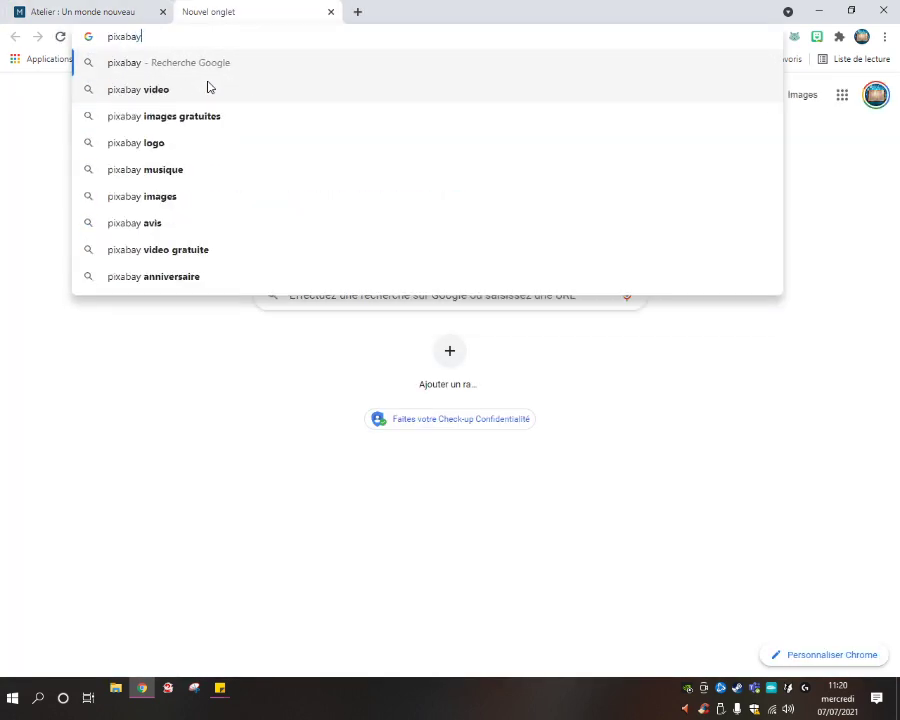
{"action": "key", "text": "Return"}
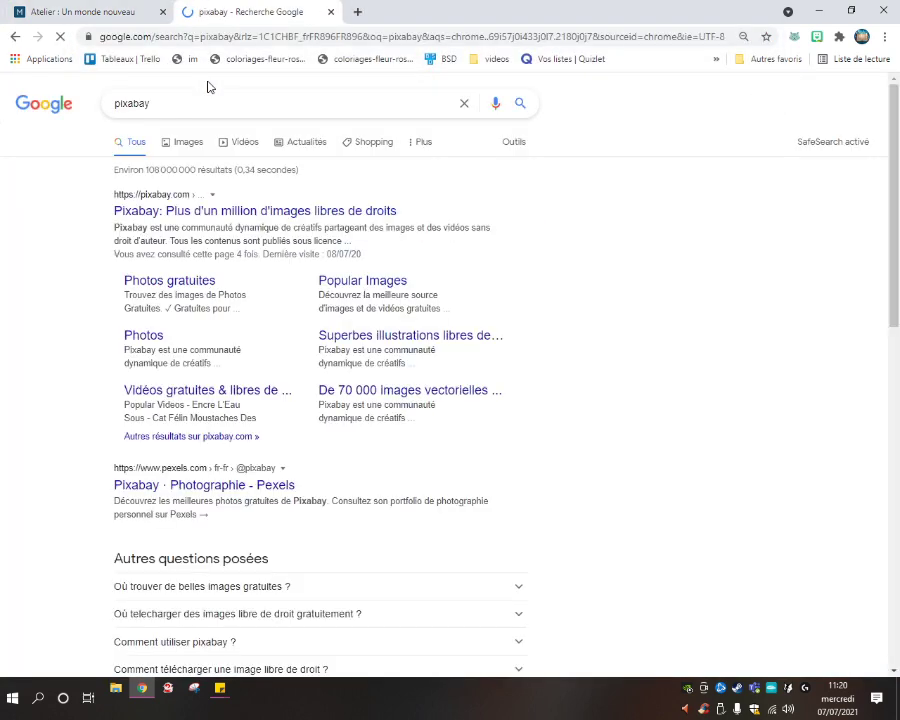
{"action": "left_click", "coordinate": [185, 223]}
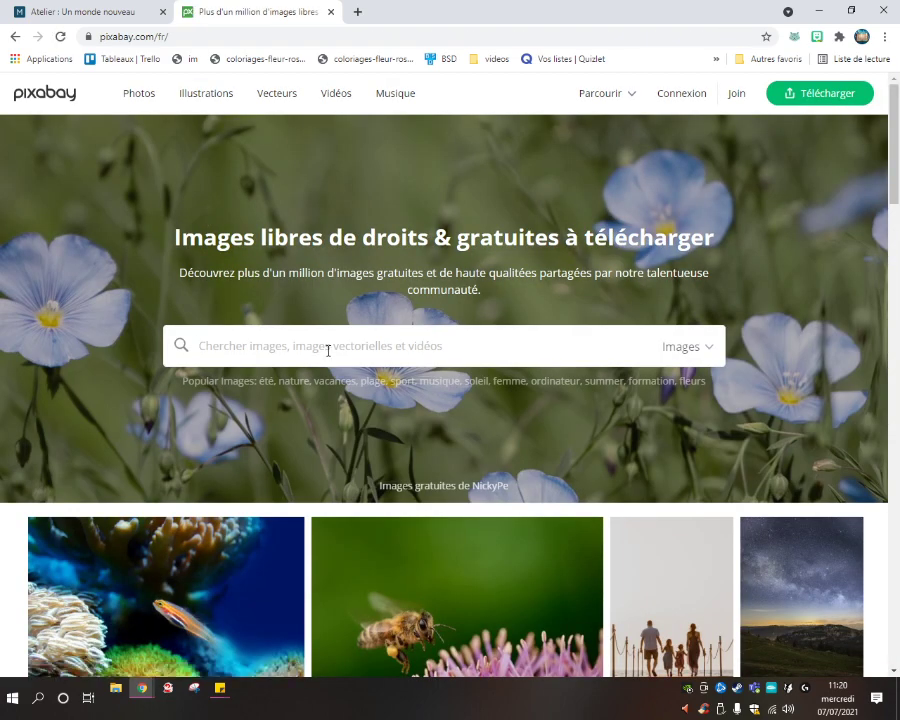
Search Pixabay for 'jardin merveilleux' and browse the results.
{"action": "type", "text": "jar"}
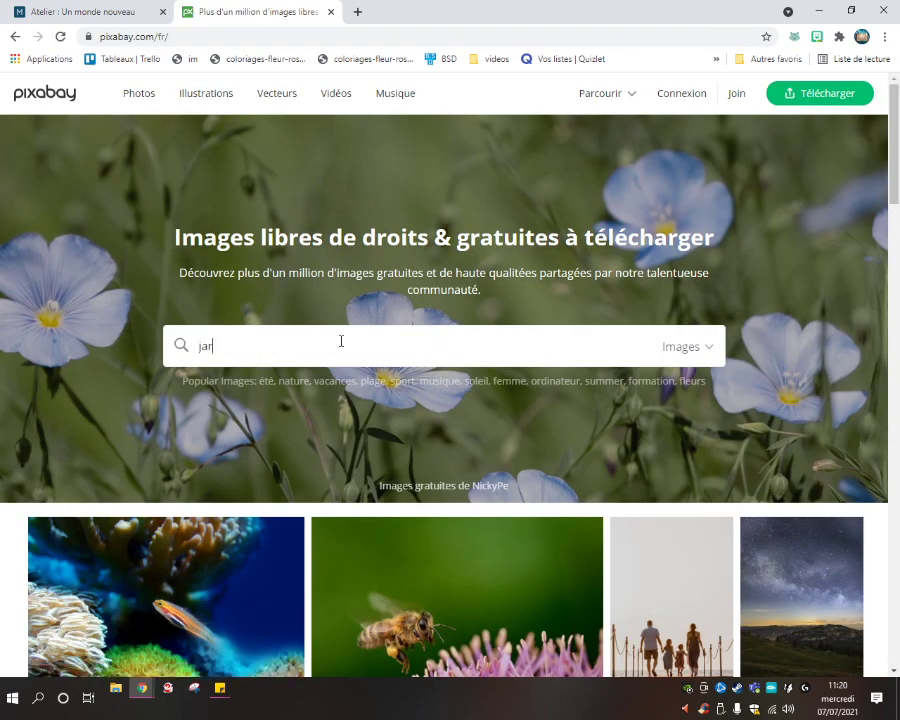
{"action": "type", "text": "din merveilleux"}
{"action": "key", "text": "Return"}
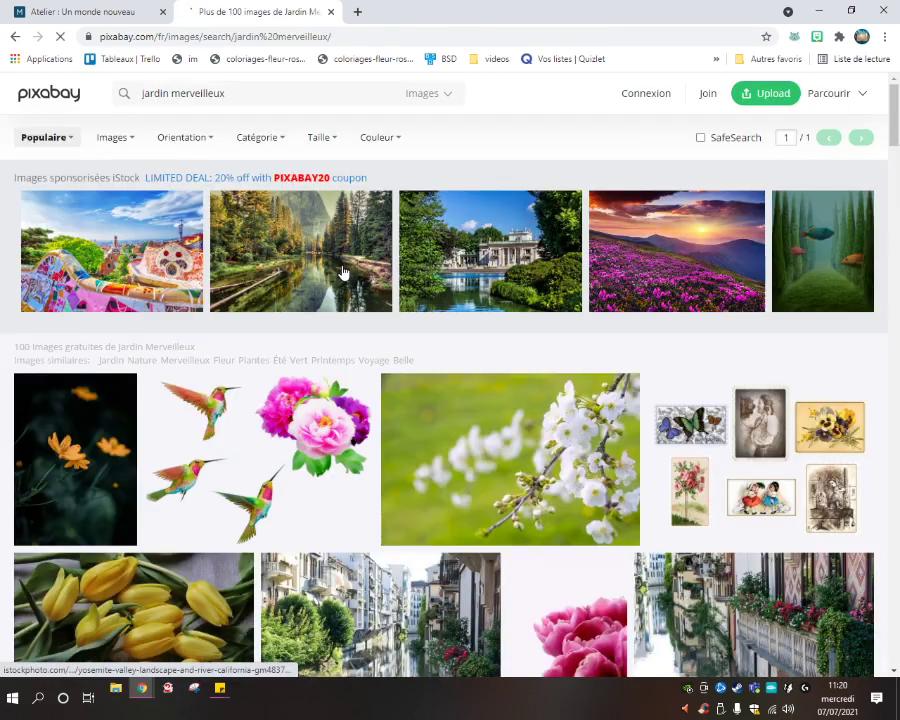
{"action": "scroll", "coordinate": [603, 388], "scroll_direction": "down", "scroll_amount": 15}
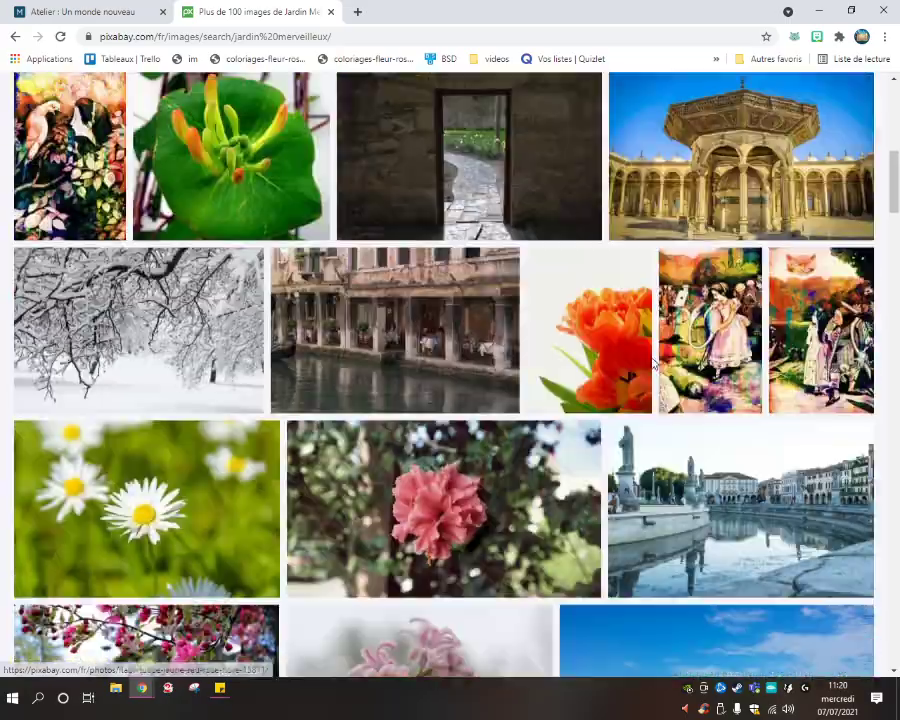
{"action": "scroll", "coordinate": [652, 365], "scroll_direction": "down", "scroll_amount": 15}
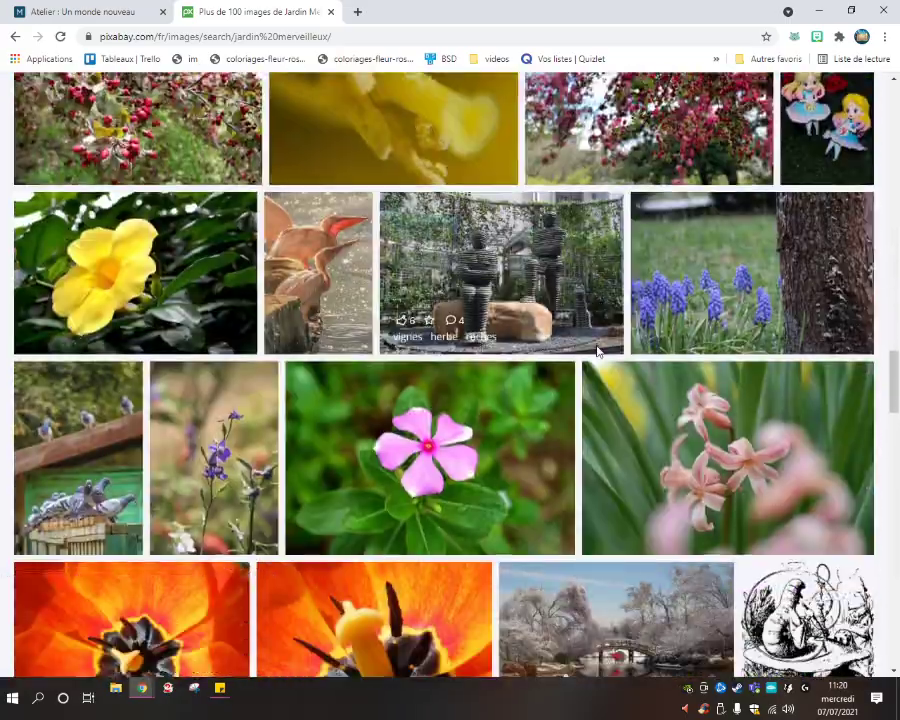
{"action": "scroll", "coordinate": [597, 350], "scroll_direction": "down", "scroll_amount": 2}
{"action": "scroll", "coordinate": [450, 312], "scroll_direction": "up", "scroll_amount": 20}
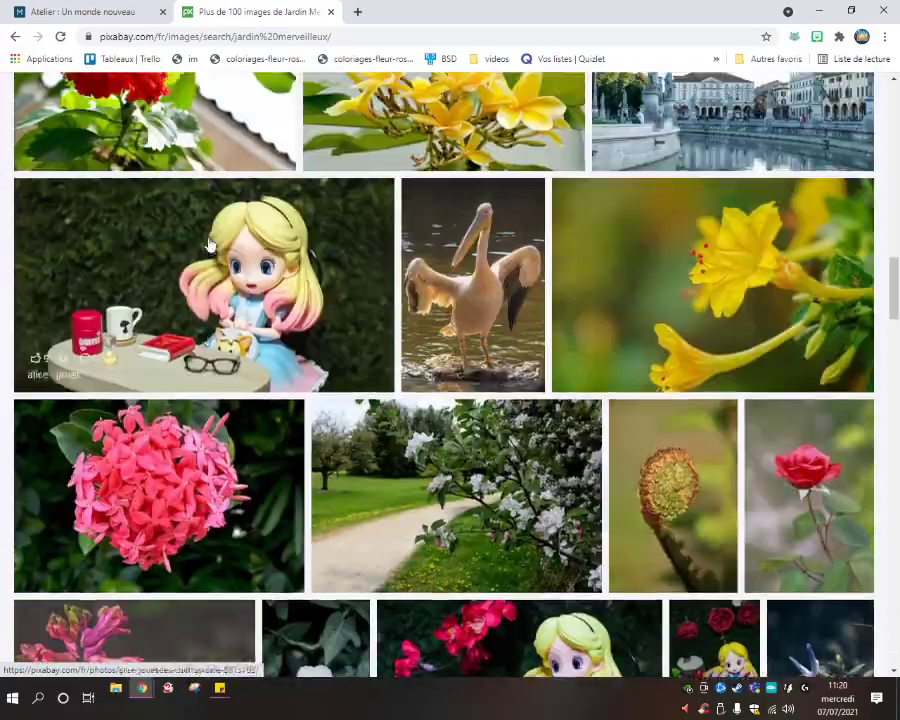
{"action": "scroll", "coordinate": [446, 362], "scroll_direction": "down", "scroll_amount": 15}
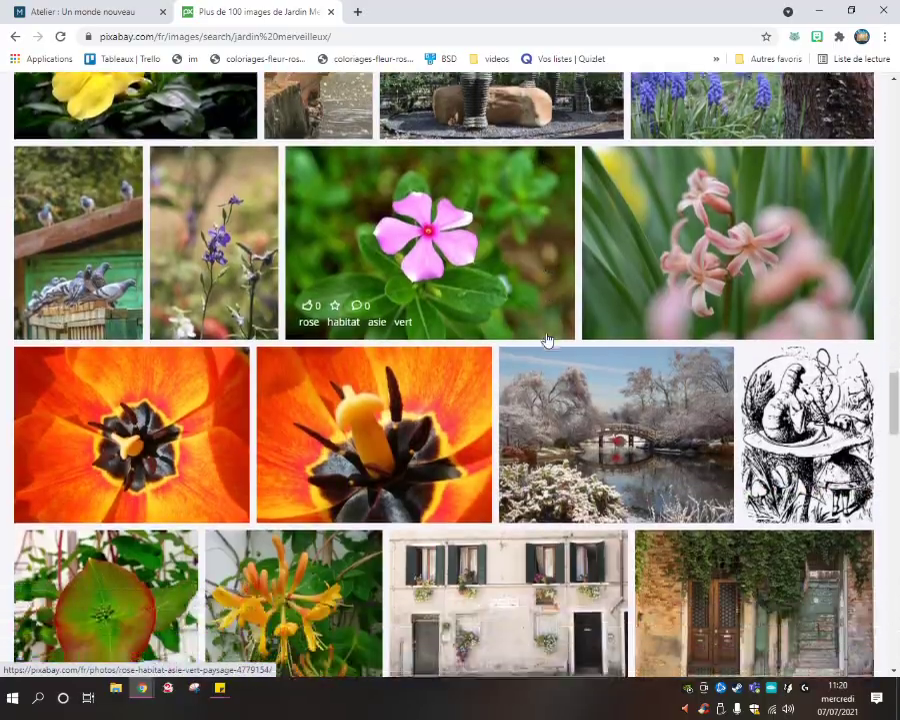
{"action": "scroll", "coordinate": [546, 338], "scroll_direction": "down", "scroll_amount": 10}
{"action": "scroll", "coordinate": [533, 317], "scroll_direction": "up", "scroll_amount": 3}
{"action": "scroll", "coordinate": [535, 318], "scroll_direction": "down", "scroll_amount": 2}
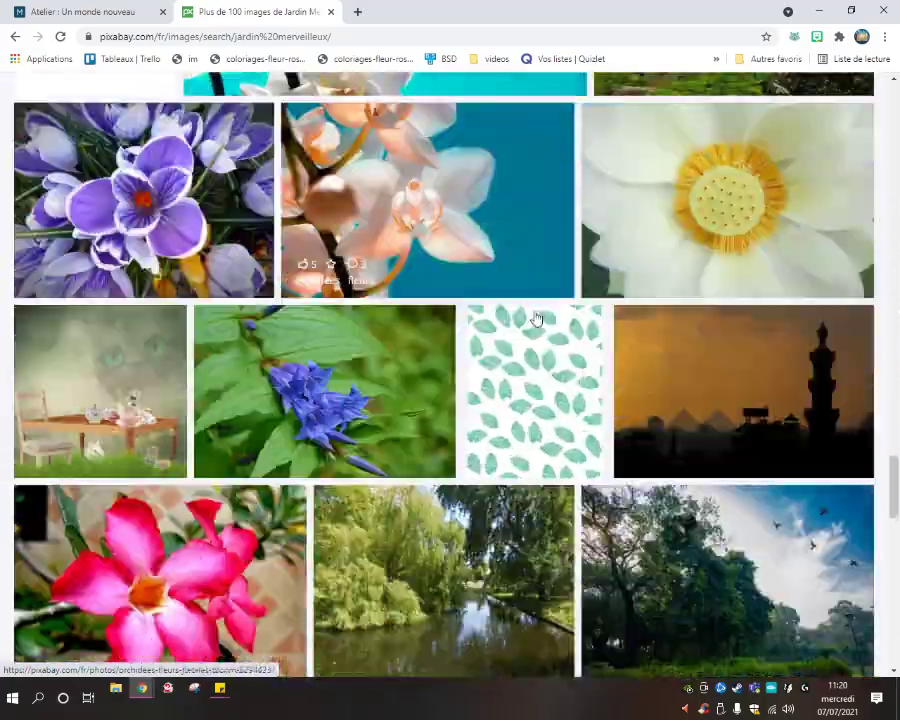
{"action": "scroll", "coordinate": [533, 315], "scroll_direction": "down", "scroll_amount": 3}
{"action": "scroll", "coordinate": [462, 318], "scroll_direction": "up", "scroll_amount": 20}
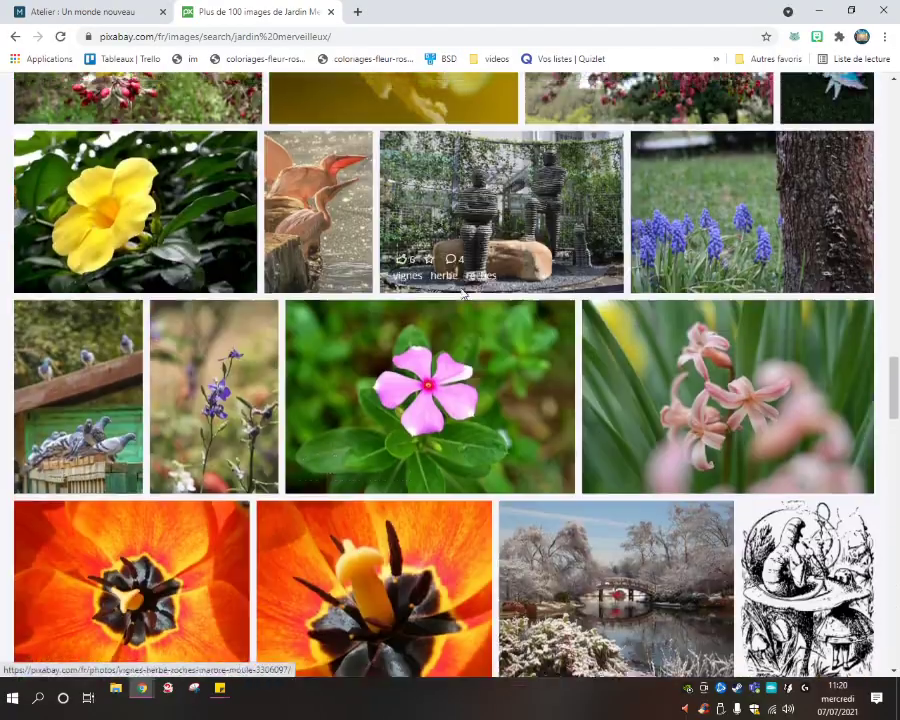
{"action": "scroll", "coordinate": [463, 295], "scroll_direction": "up", "scroll_amount": 20}
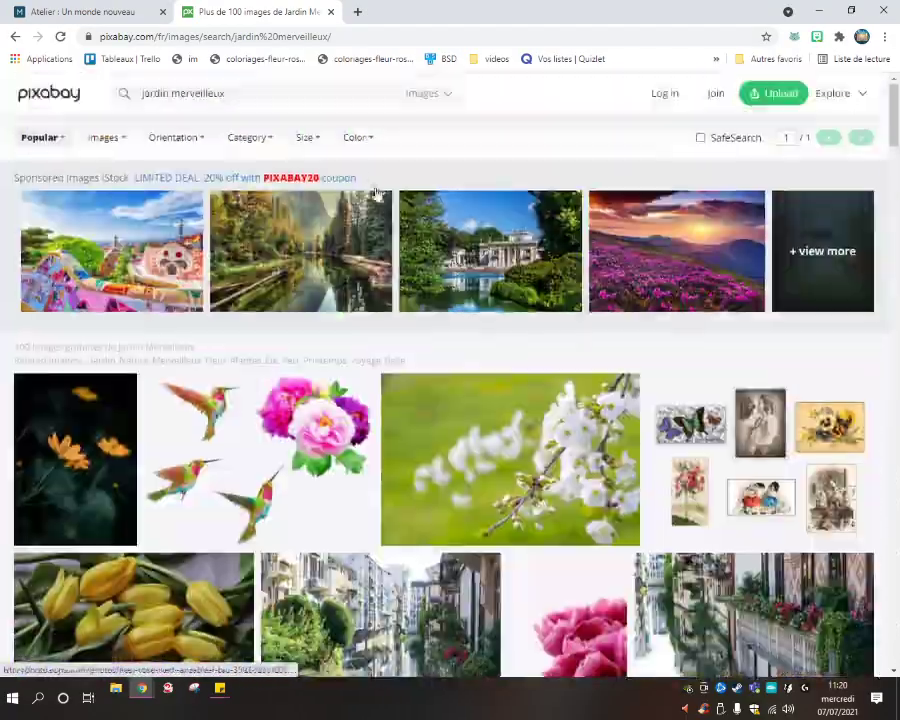
Narrow the search to 'jardin' and open the photo of the girl with a bicycle.
{"action": "double_click", "coordinate": [245, 92]}
{"action": "key", "text": "BackSpace"}
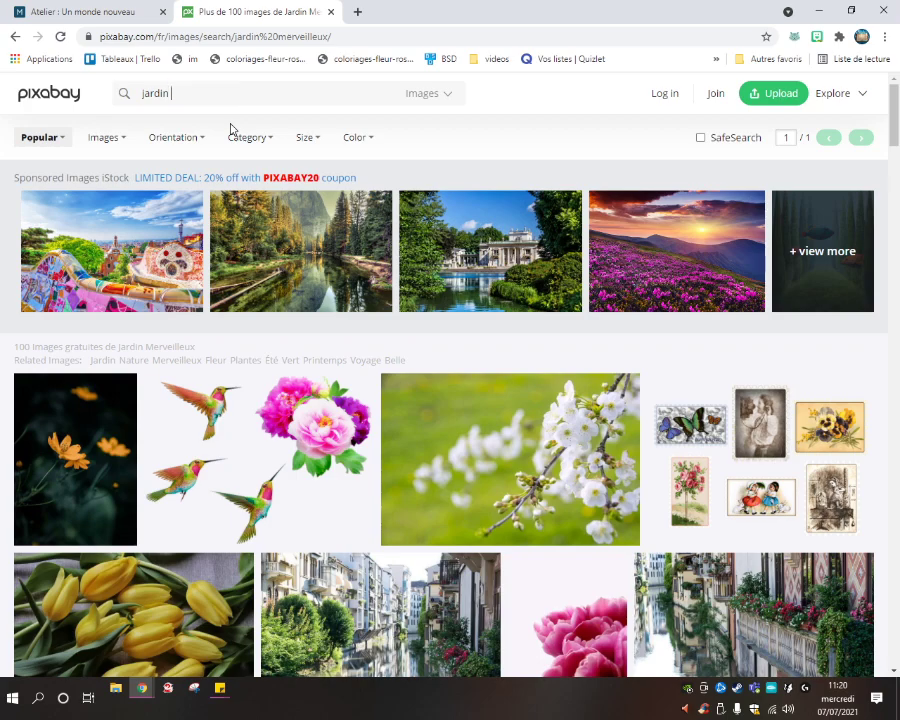
{"action": "key", "text": "Return"}
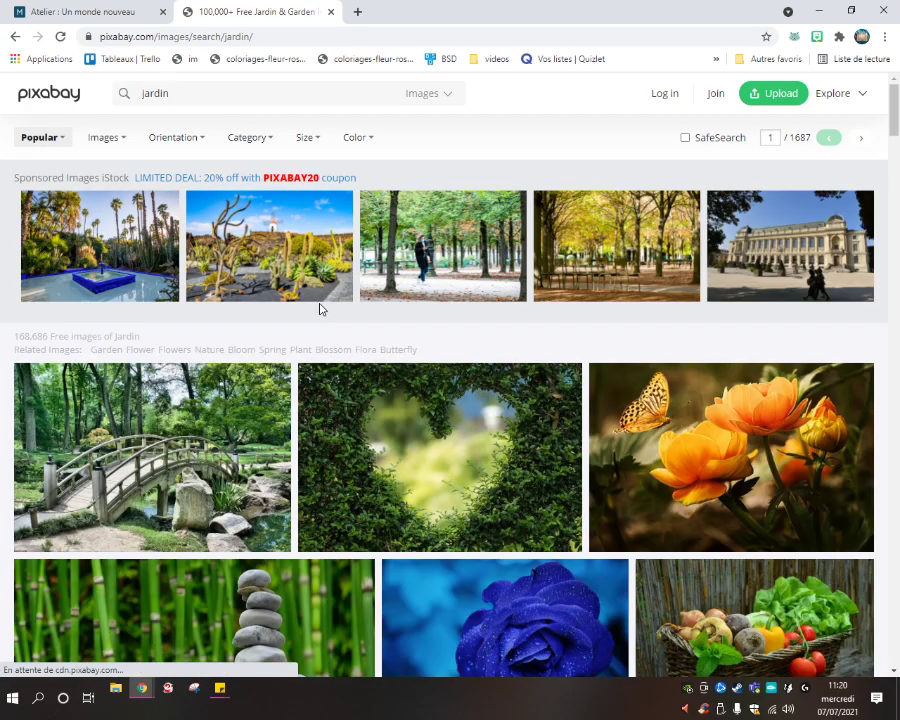
{"action": "scroll", "coordinate": [400, 318], "scroll_direction": "down", "scroll_amount": 2}
{"action": "scroll", "coordinate": [447, 323], "scroll_direction": "down", "scroll_amount": 3}
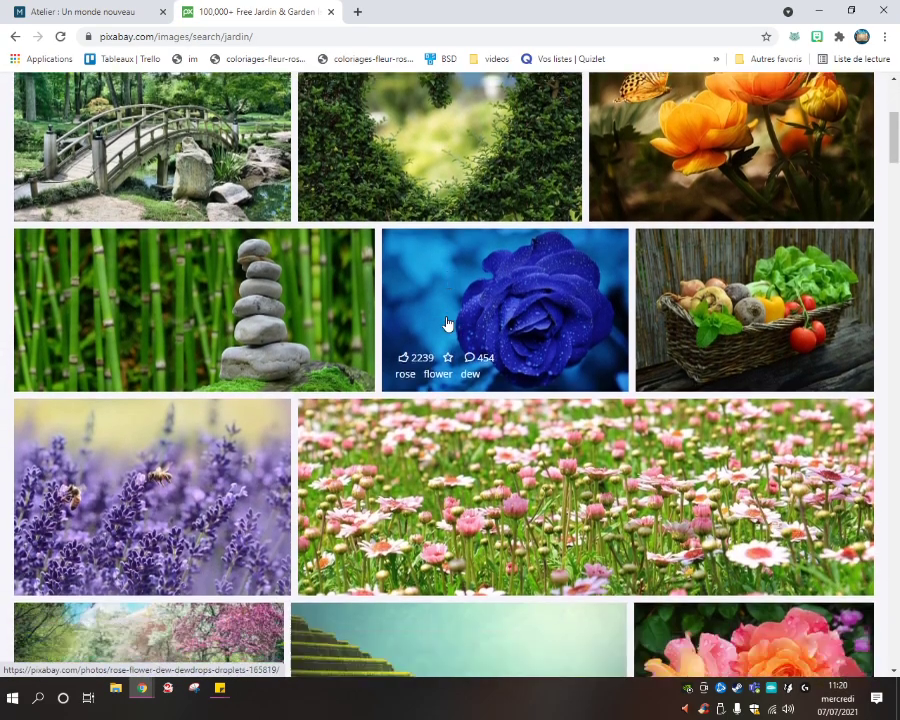
{"action": "scroll", "coordinate": [447, 323], "scroll_direction": "down", "scroll_amount": 4}
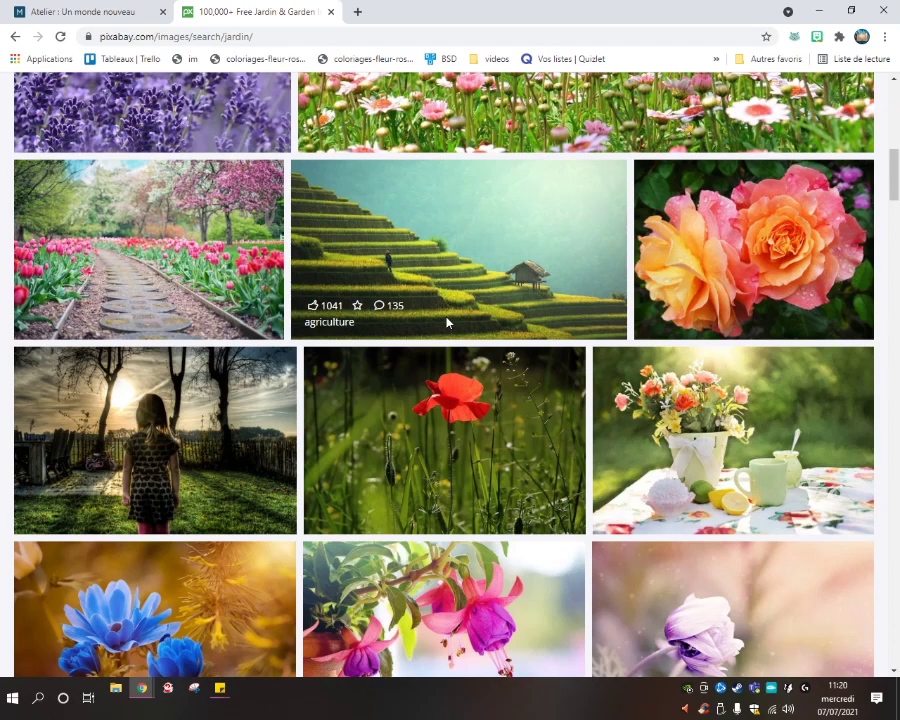
{"action": "left_click", "coordinate": [255, 408]}
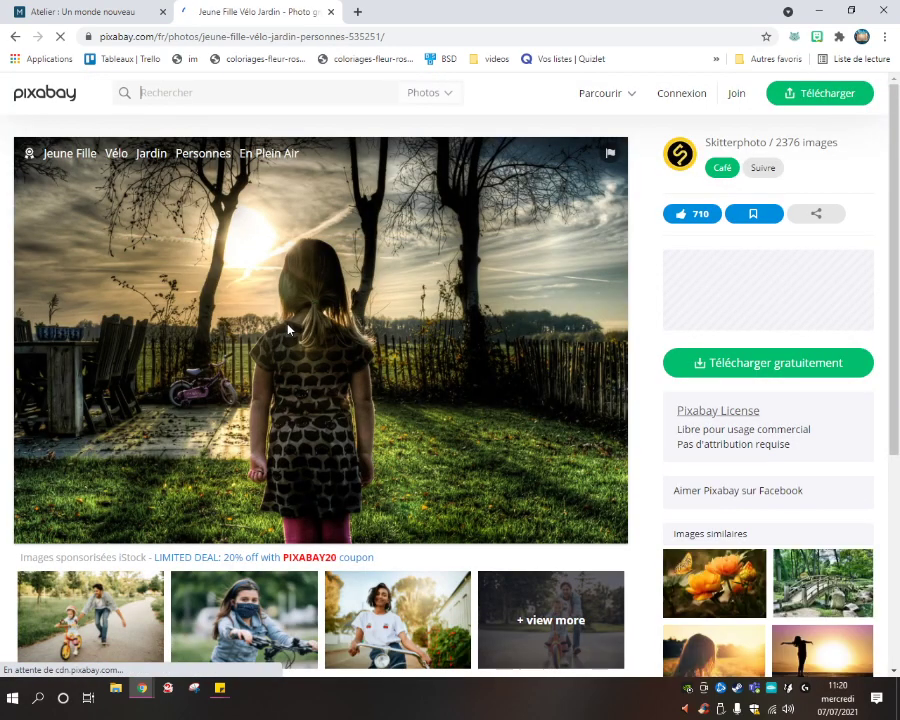
Save the photo as 'jardin moiki.jpg' and return to Moiki.
{"action": "right_click", "coordinate": [290, 322]}
{"action": "left_click", "coordinate": [345, 362]}
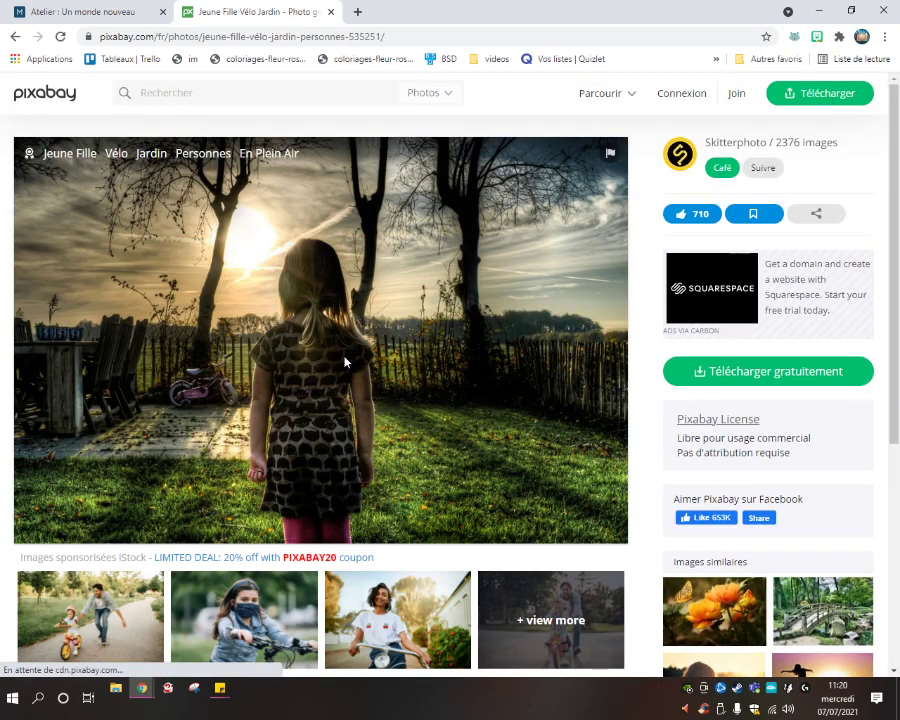
{"action": "type", "text": "je"}
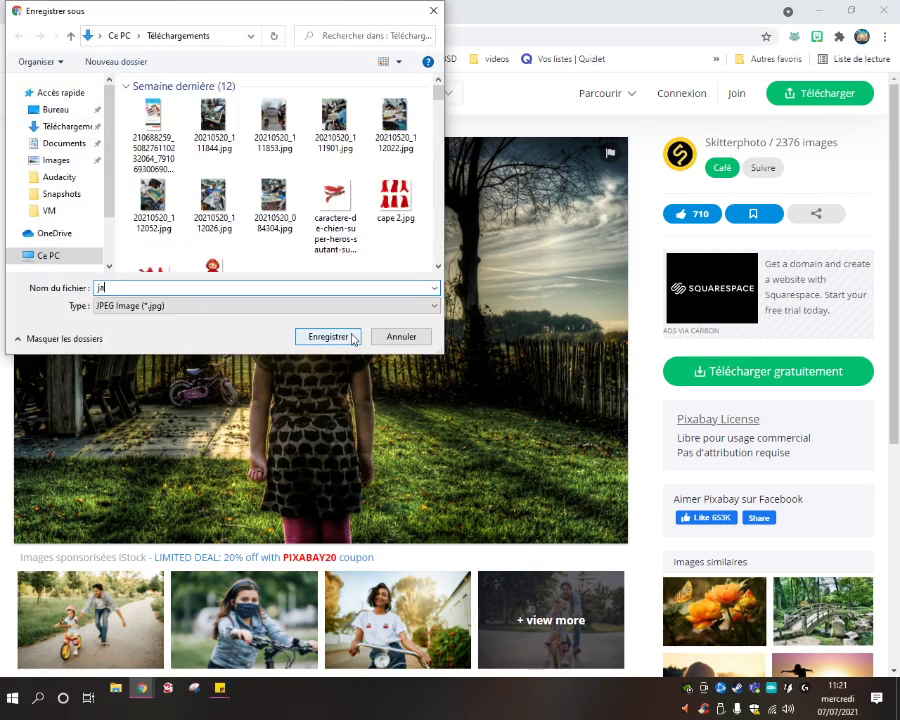
{"action": "type", "text": "rd"}
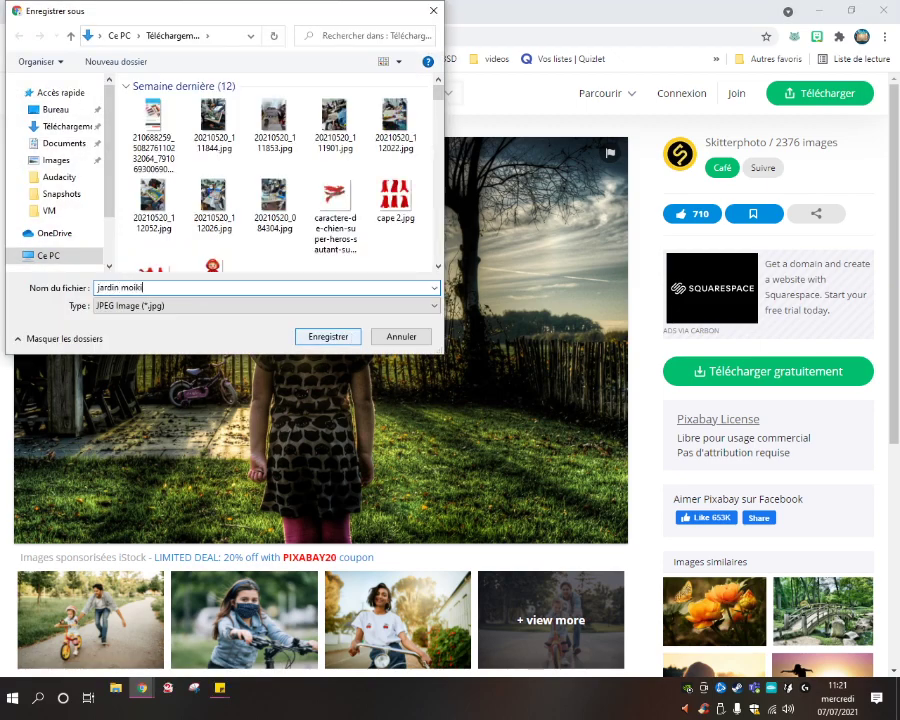
{"action": "type", "text": "in moiki"}
{"action": "left_click", "coordinate": [340, 336]}
{"action": "left_click", "coordinate": [118, 13]}
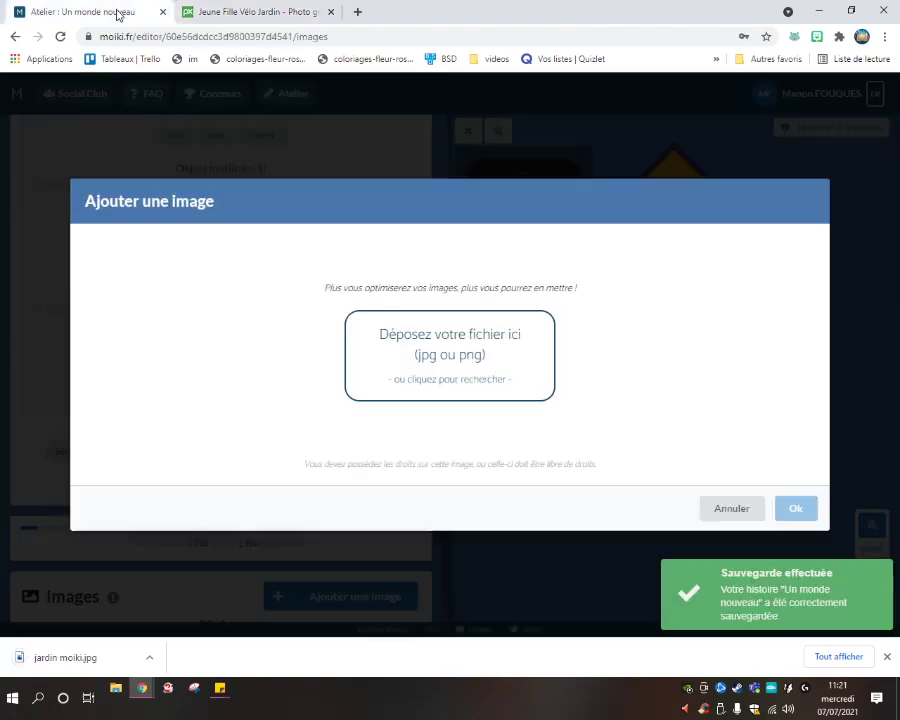
Upload jardin moiki.jpg from Téléchargements into the image dialog.
{"action": "left_click", "coordinate": [416, 375]}
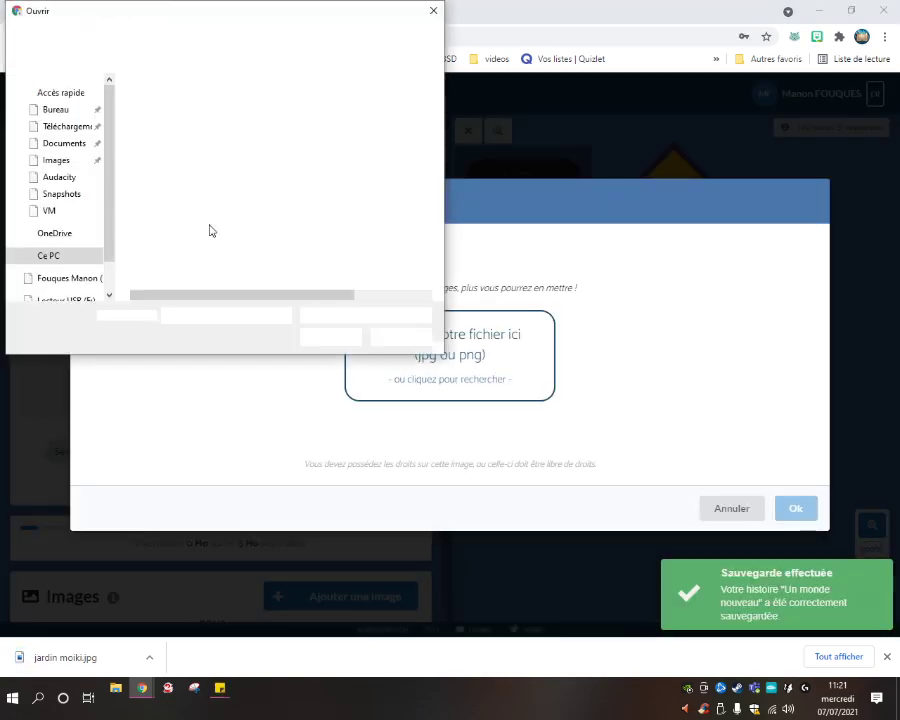
{"action": "left_click", "coordinate": [74, 127]}
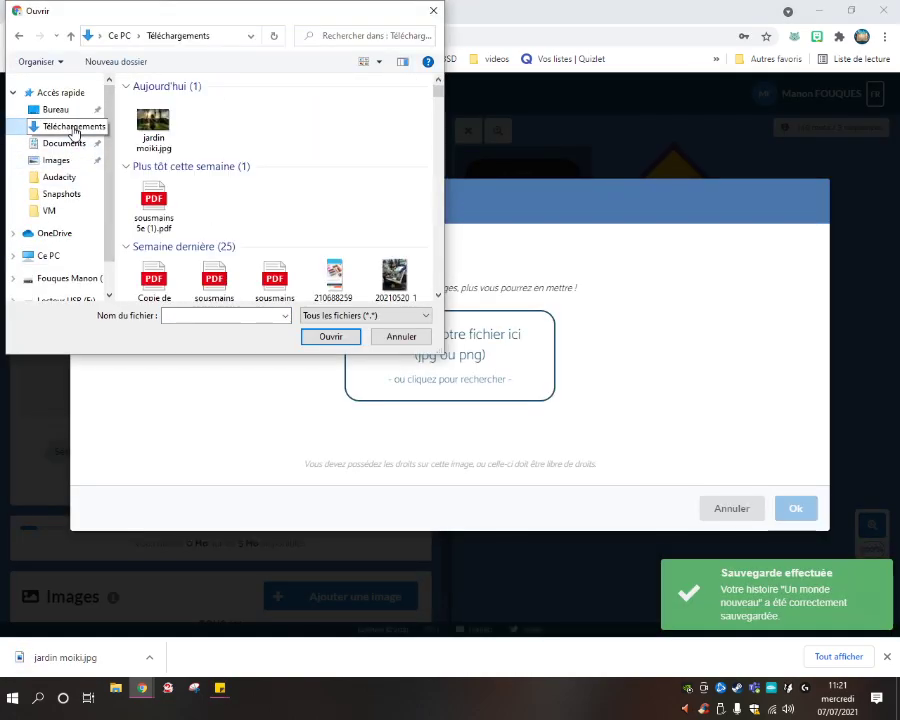
{"action": "double_click", "coordinate": [153, 123]}
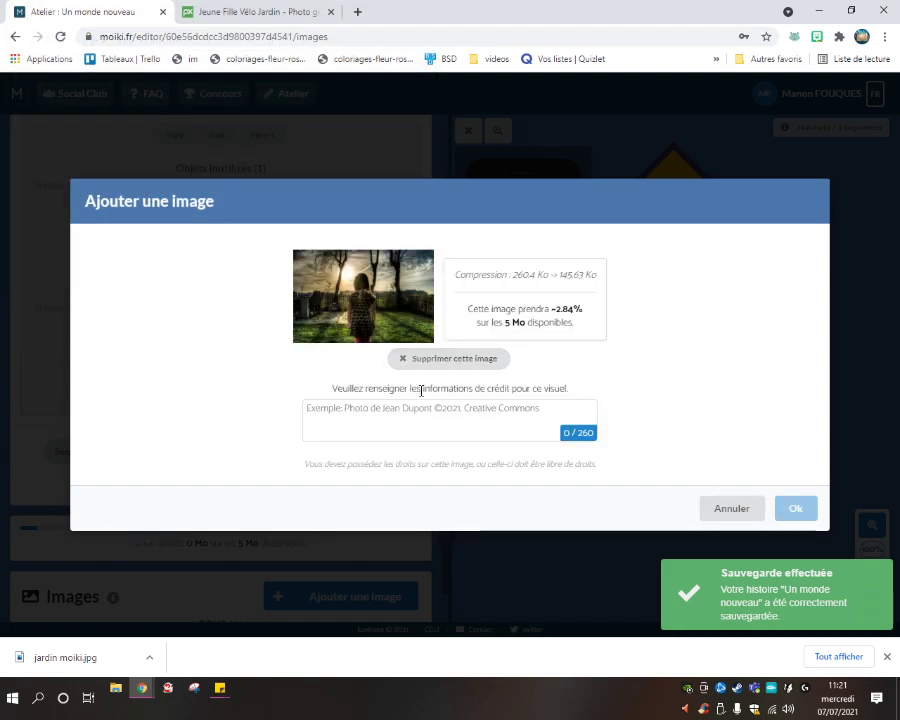
Enter the photographer credit from the Pixabay page and confirm the image with Ok.
{"action": "left_click", "coordinate": [190, 11]}
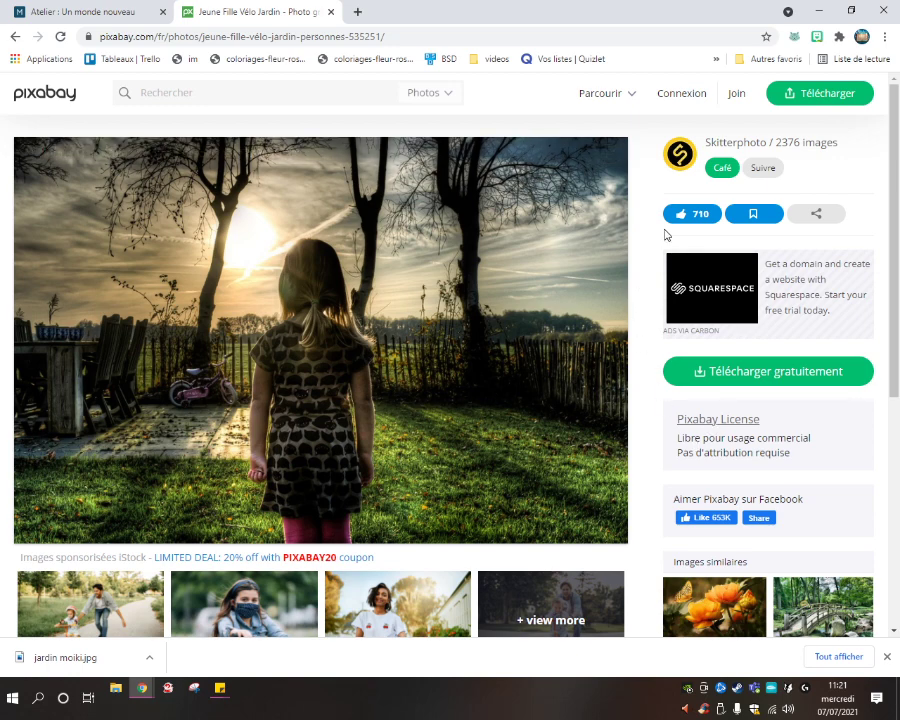
{"action": "left_click", "coordinate": [40, 10]}
{"action": "left_click", "coordinate": [474, 421]}
{"action": "type", "text": "s"}
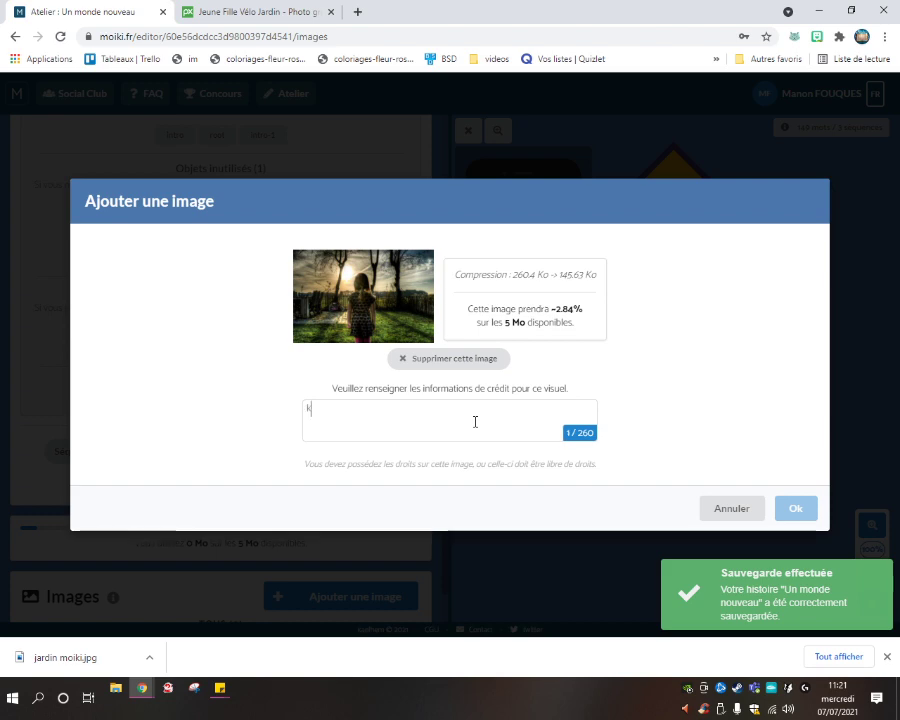
{"action": "key", "text": "BackSpace"}
{"action": "type", "text": "skitte"}
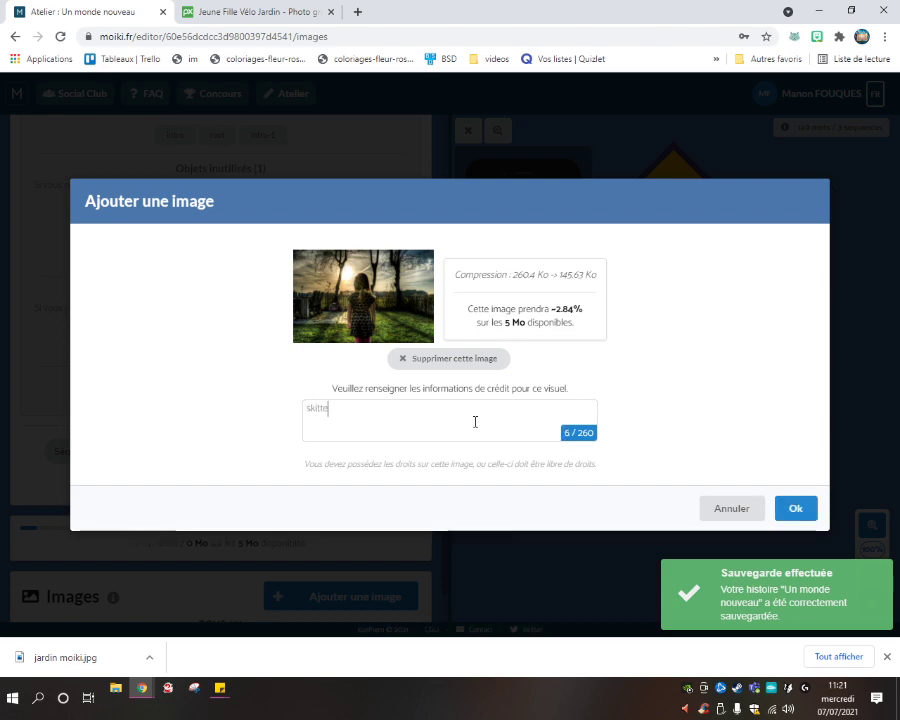
{"action": "type", "text": "rphoto"}
{"action": "left_click", "coordinate": [795, 508]}
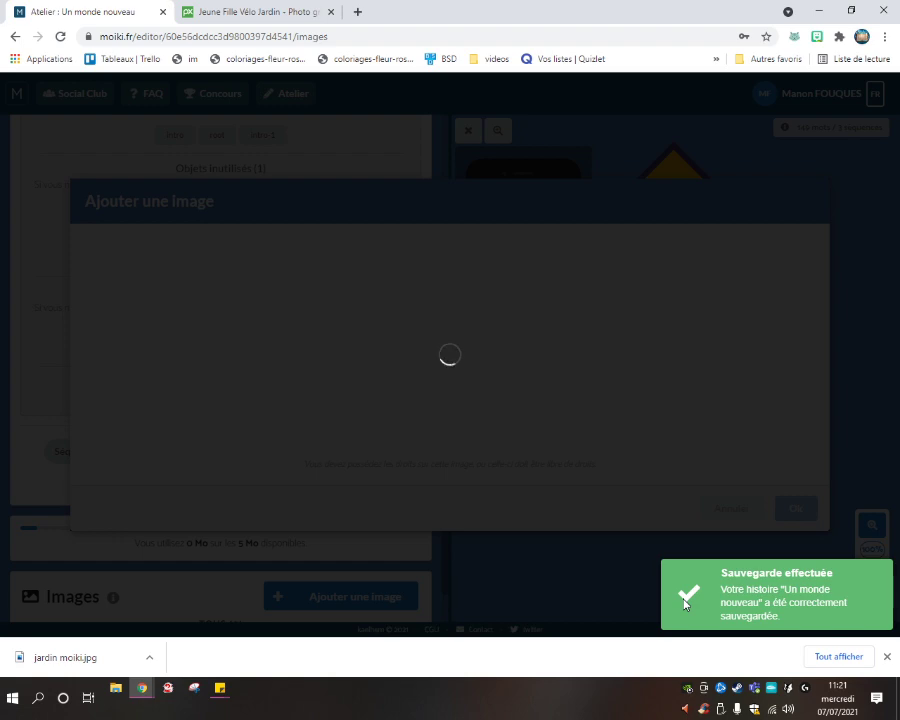
Dismiss the downloads notice and return from the error check to the story panel.
{"action": "left_click", "coordinate": [886, 657]}
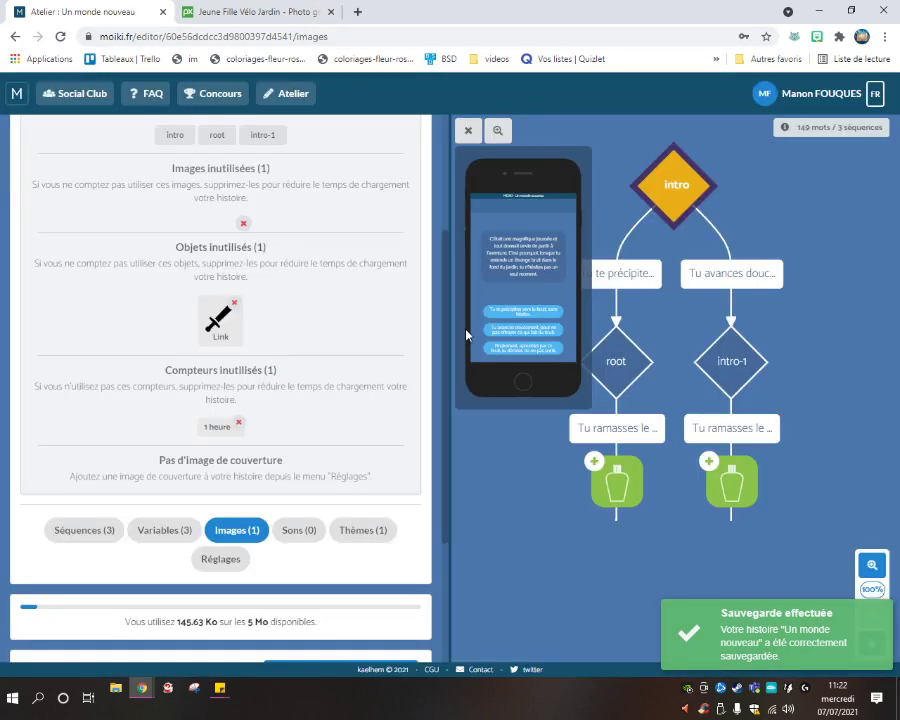
{"action": "scroll", "coordinate": [273, 381], "scroll_direction": "up", "scroll_amount": 4}
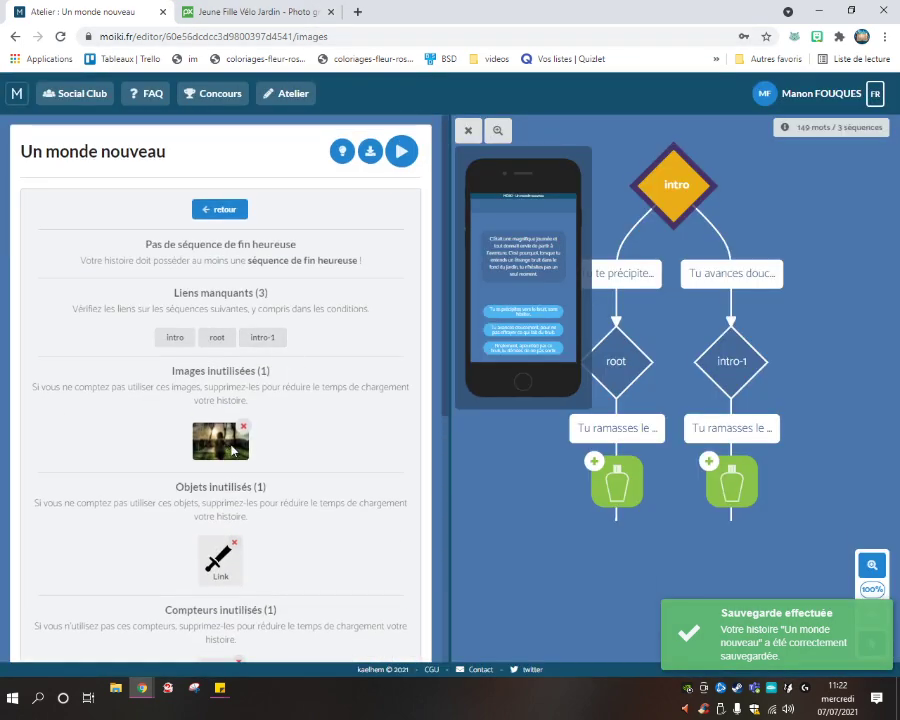
{"action": "scroll", "coordinate": [300, 385], "scroll_direction": "down", "scroll_amount": 5}
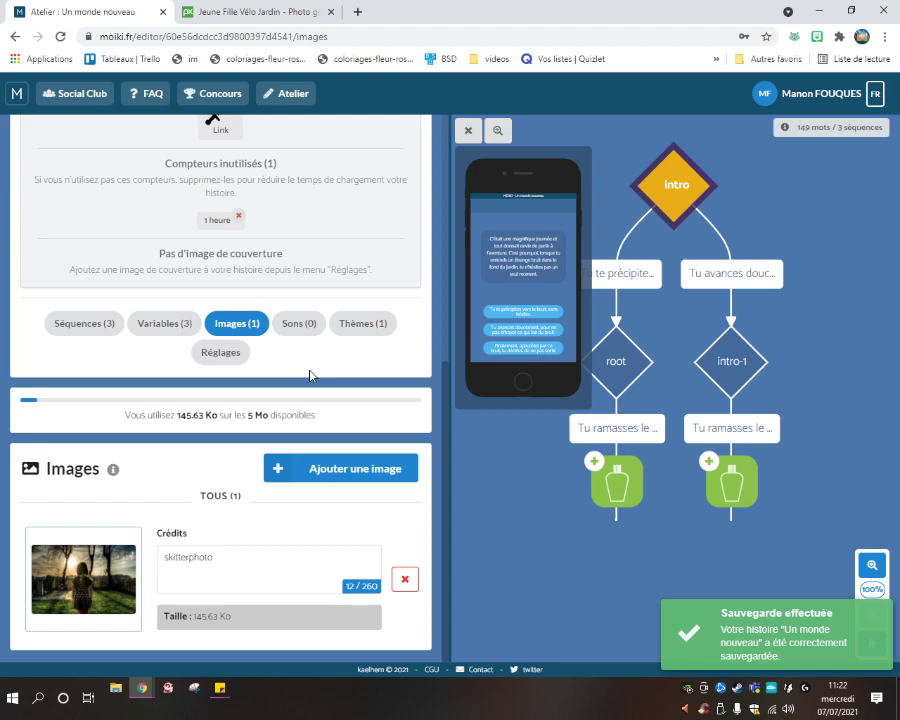
{"action": "scroll", "coordinate": [310, 375], "scroll_direction": "up", "scroll_amount": 6}
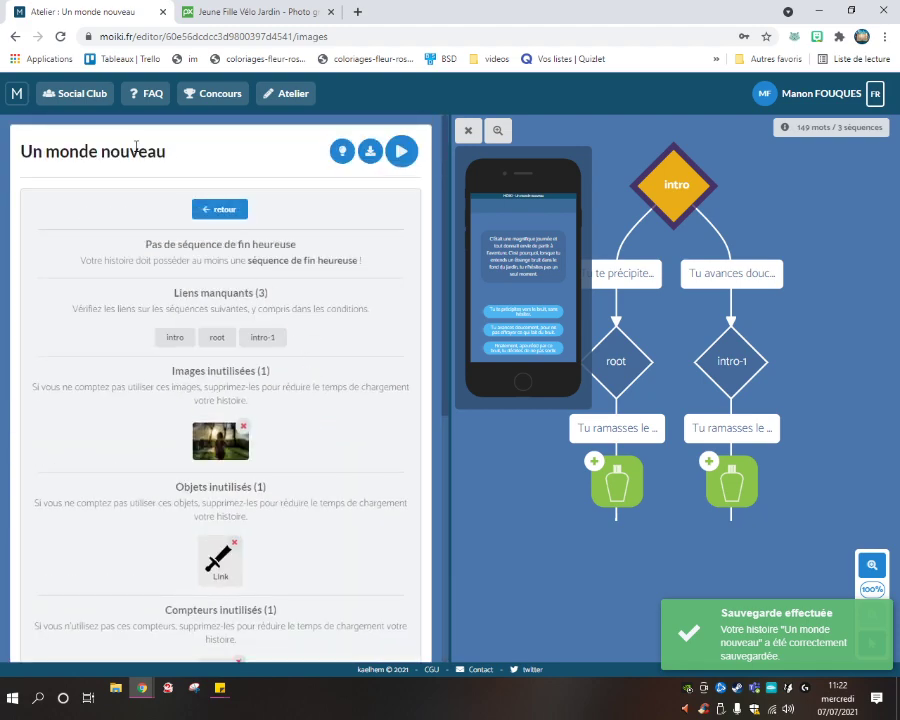
{"action": "left_click", "coordinate": [204, 209]}
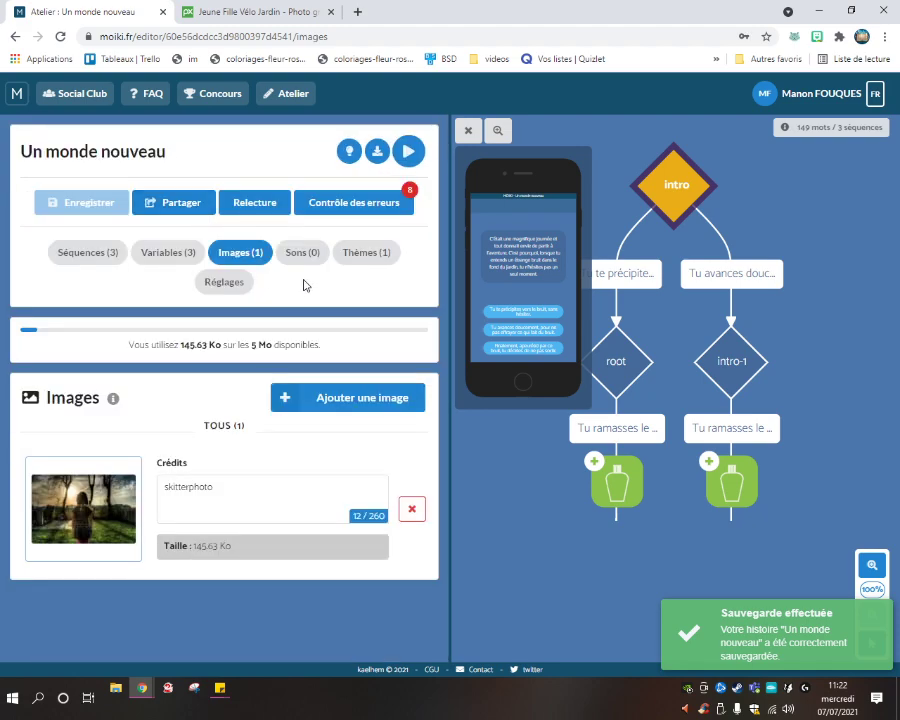
Go back to Séquences, briefly checking the uploaded image in the Images section.
{"action": "left_click", "coordinate": [84, 252]}
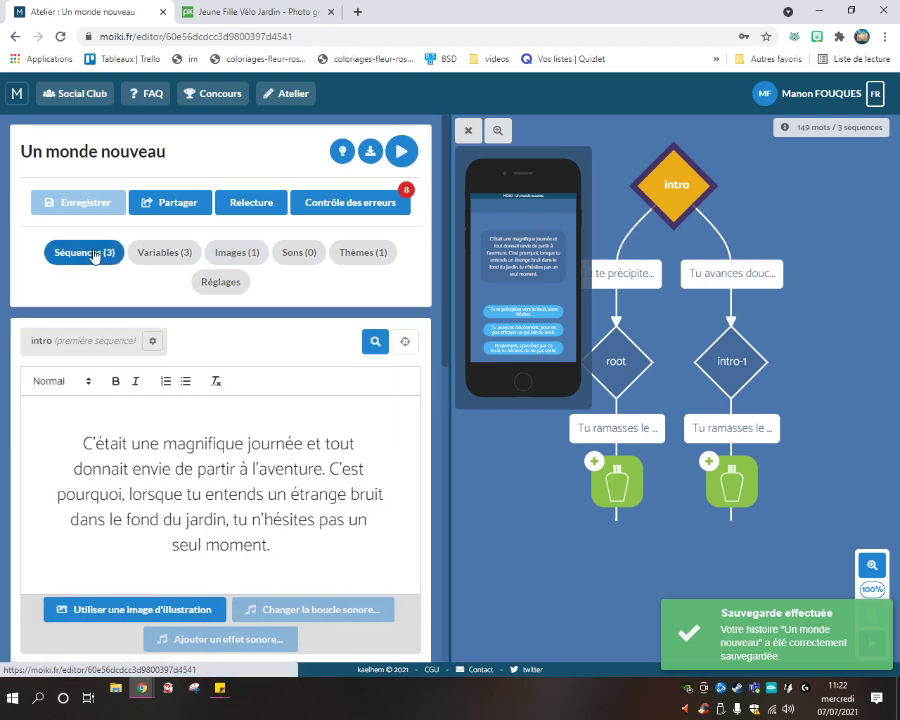
{"action": "scroll", "coordinate": [283, 362], "scroll_direction": "down", "scroll_amount": 4}
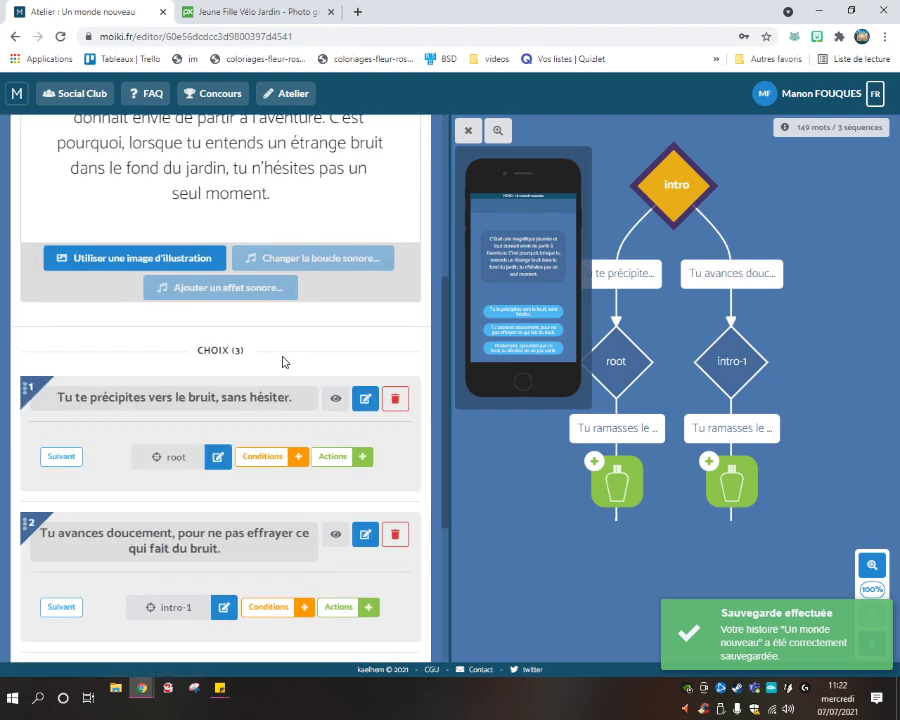
{"action": "scroll", "coordinate": [283, 362], "scroll_direction": "down", "scroll_amount": 4}
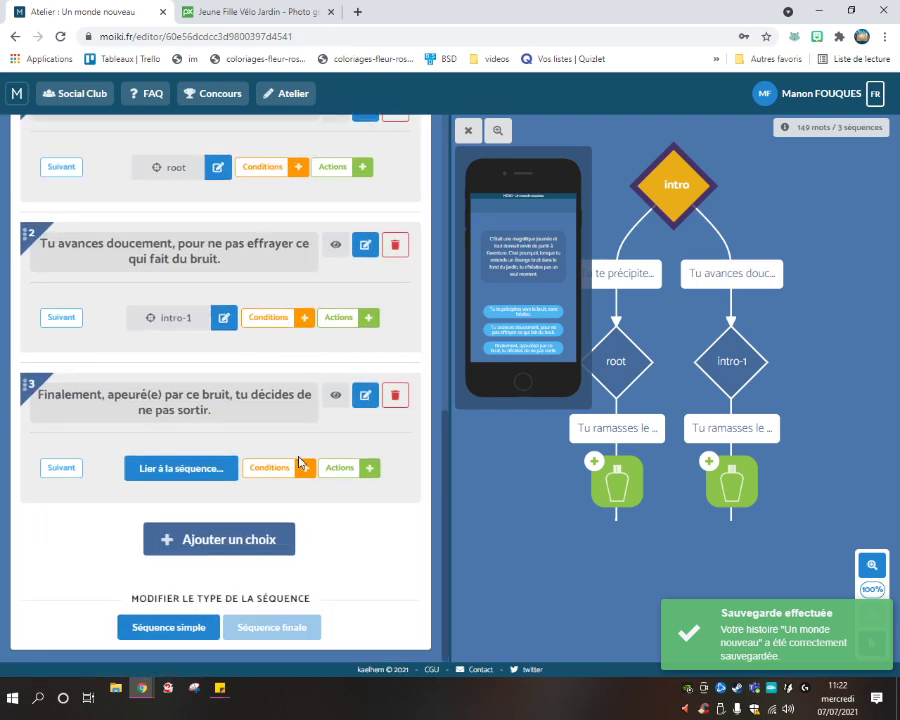
{"action": "scroll", "coordinate": [299, 460], "scroll_direction": "up", "scroll_amount": 6}
{"action": "scroll", "coordinate": [273, 412], "scroll_direction": "up", "scroll_amount": 2}
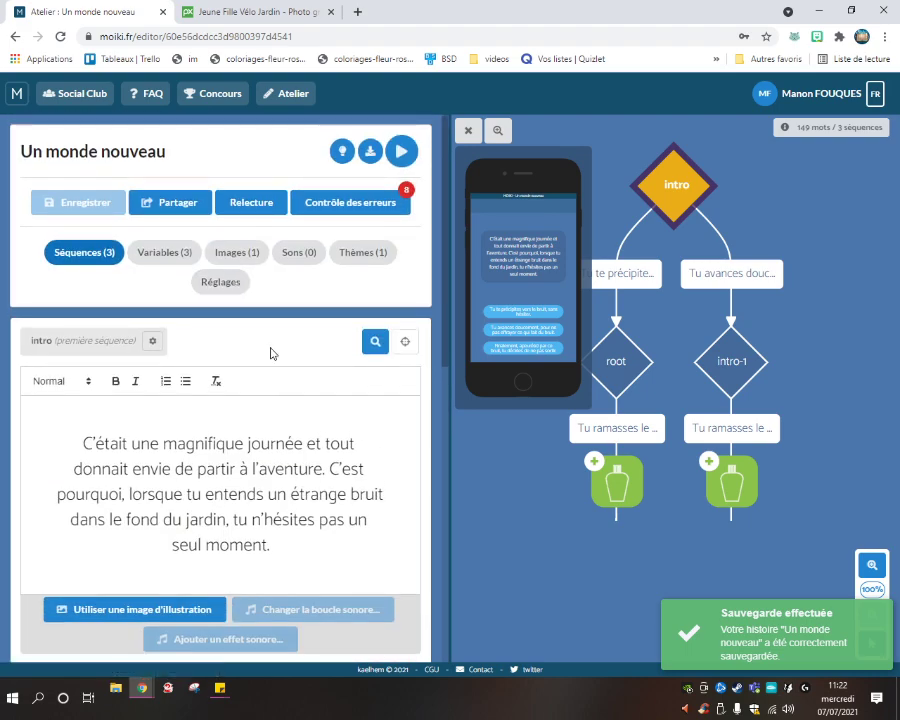
{"action": "left_click", "coordinate": [251, 256]}
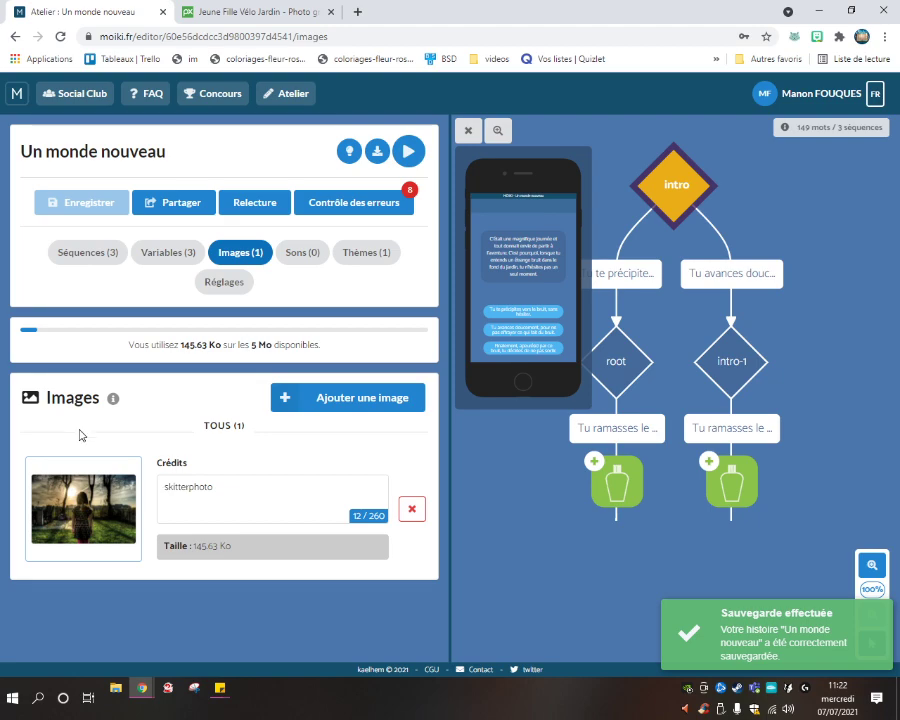
{"action": "left_click", "coordinate": [88, 258]}
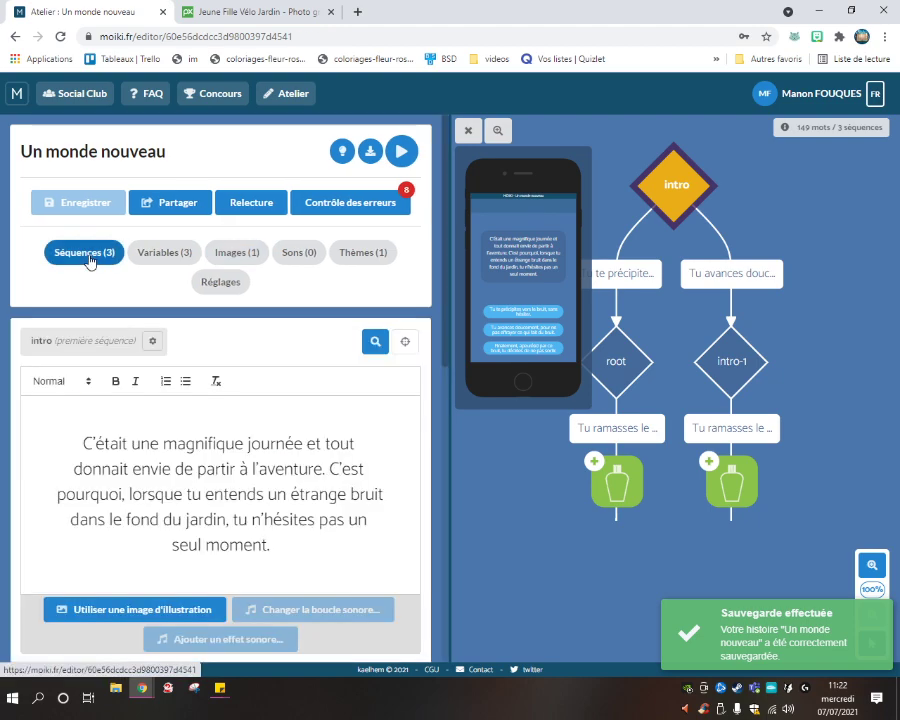
Review the intro's three choices, opening and closing choice 1's link list unchanged.
{"action": "scroll", "coordinate": [240, 350], "scroll_direction": "down", "scroll_amount": 7}
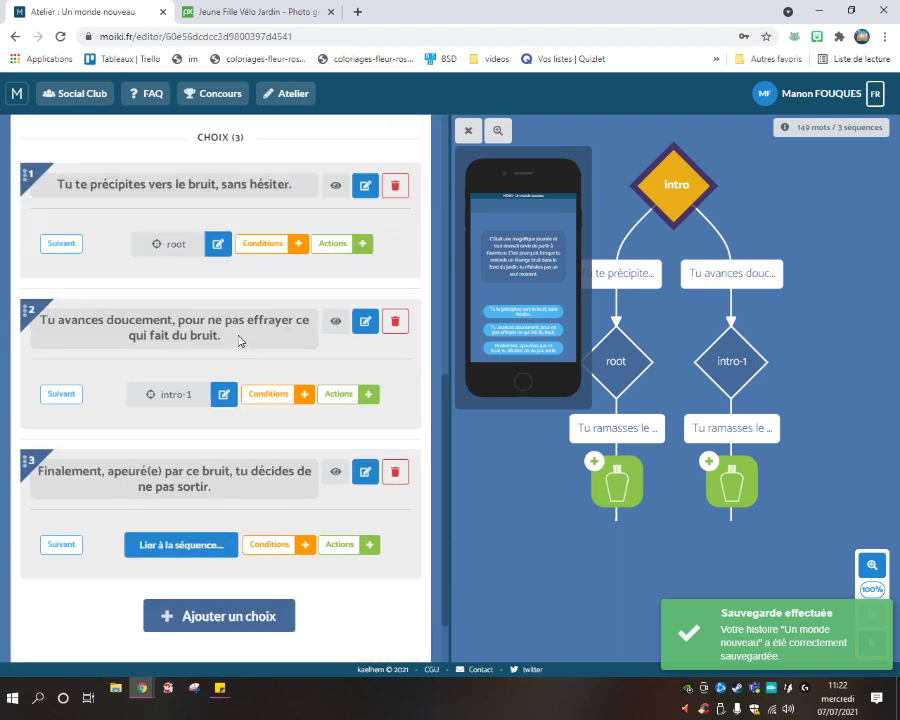
{"action": "scroll", "coordinate": [240, 340], "scroll_direction": "down", "scroll_amount": 2}
{"action": "scroll", "coordinate": [270, 460], "scroll_direction": "up", "scroll_amount": 10}
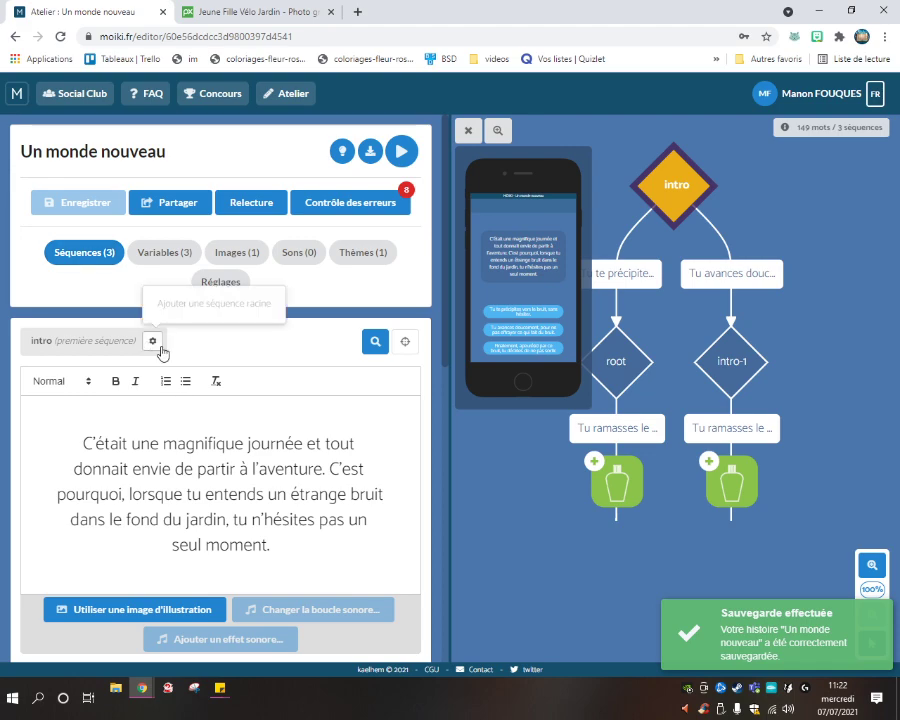
{"action": "scroll", "coordinate": [282, 352], "scroll_direction": "down", "scroll_amount": 3}
{"action": "scroll", "coordinate": [336, 284], "scroll_direction": "up", "scroll_amount": 2}
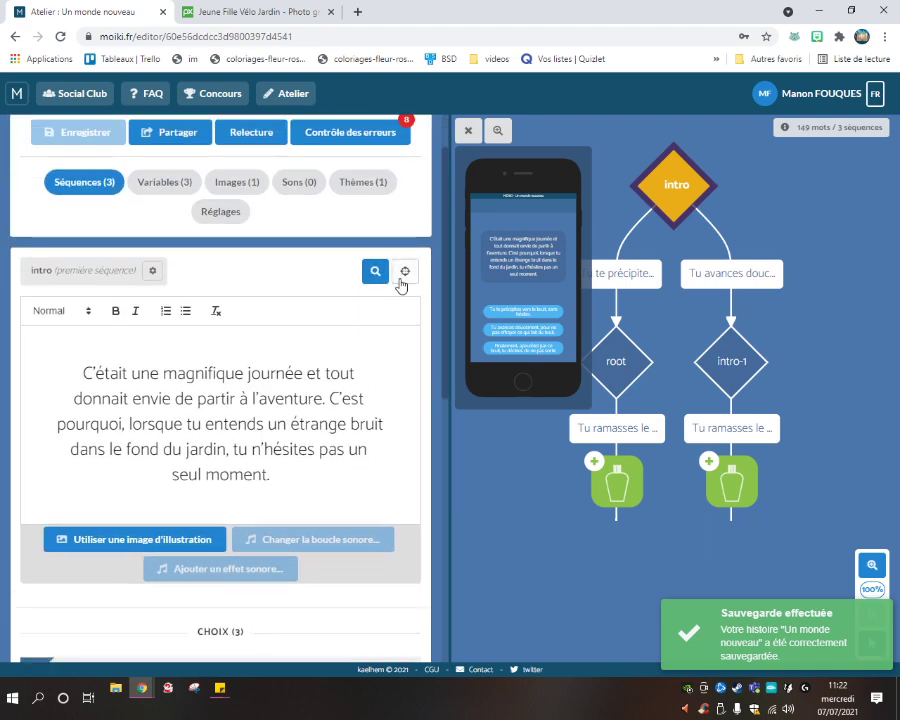
{"action": "scroll", "coordinate": [350, 318], "scroll_direction": "down", "scroll_amount": 4}
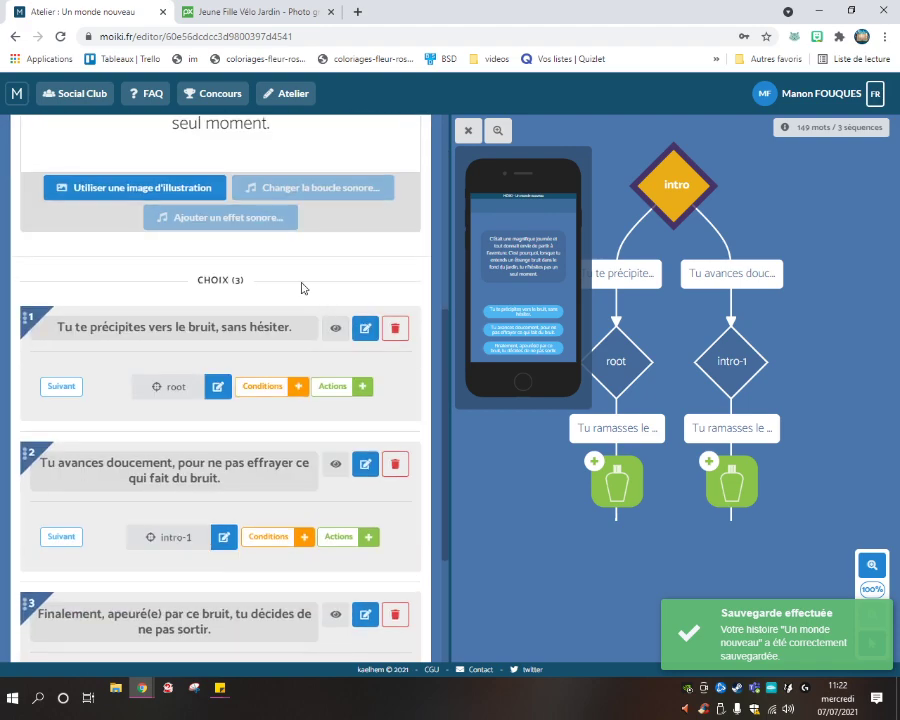
{"action": "scroll", "coordinate": [293, 293], "scroll_direction": "down", "scroll_amount": 3}
{"action": "scroll", "coordinate": [237, 321], "scroll_direction": "up", "scroll_amount": 2}
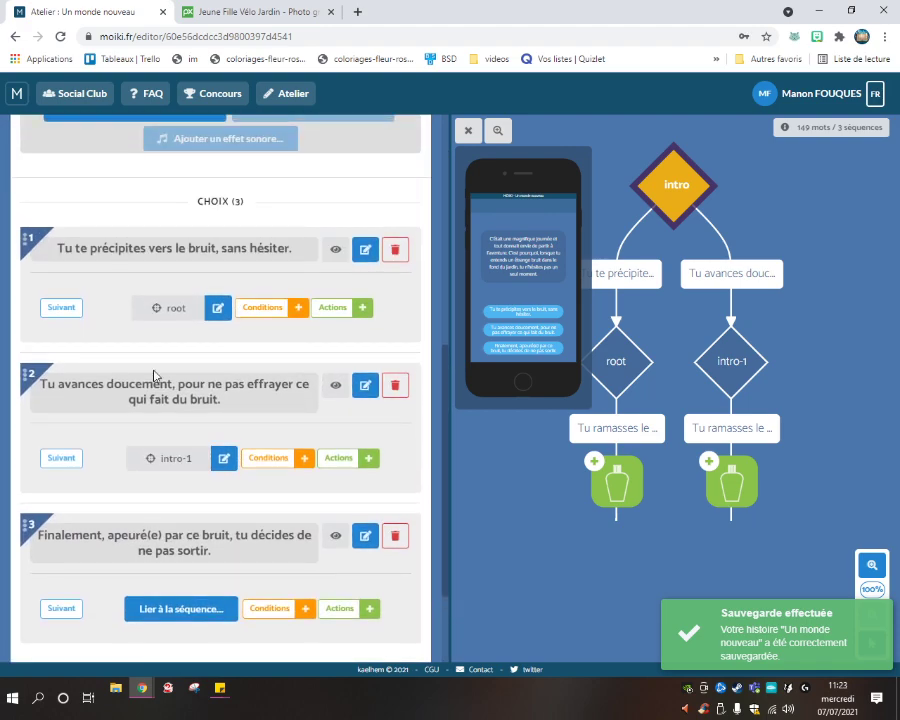
{"action": "left_click", "coordinate": [217, 309]}
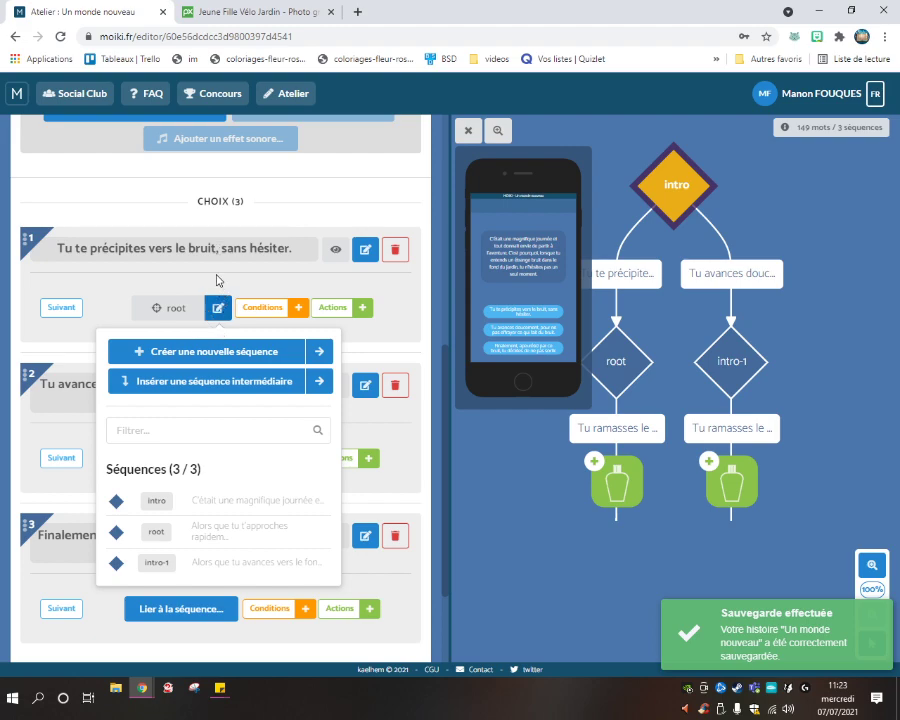
{"action": "left_click", "coordinate": [231, 281]}
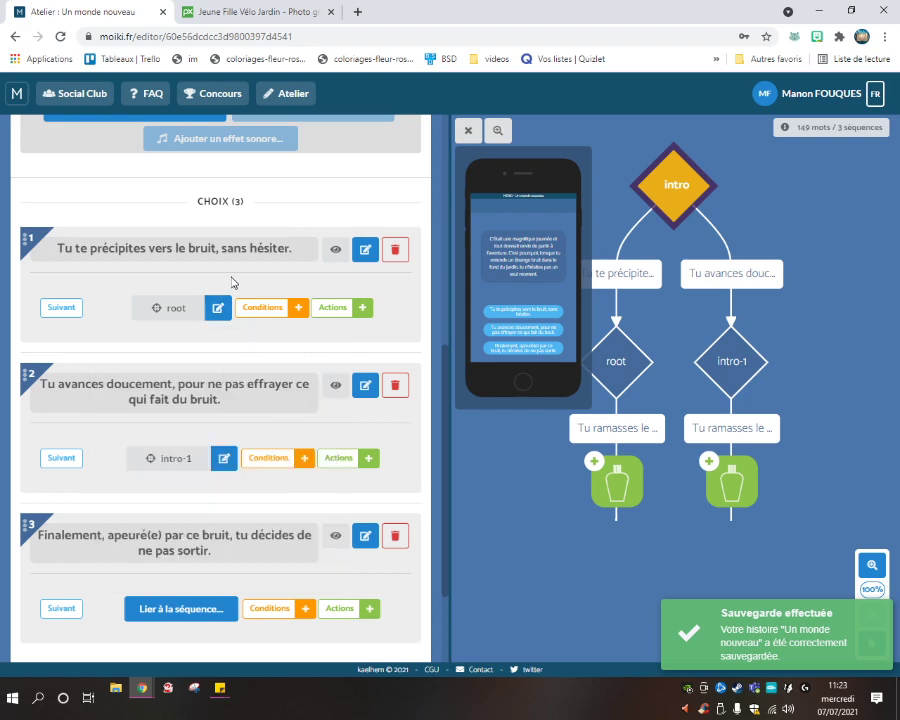
{"action": "scroll", "coordinate": [230, 290], "scroll_direction": "down", "scroll_amount": 2}
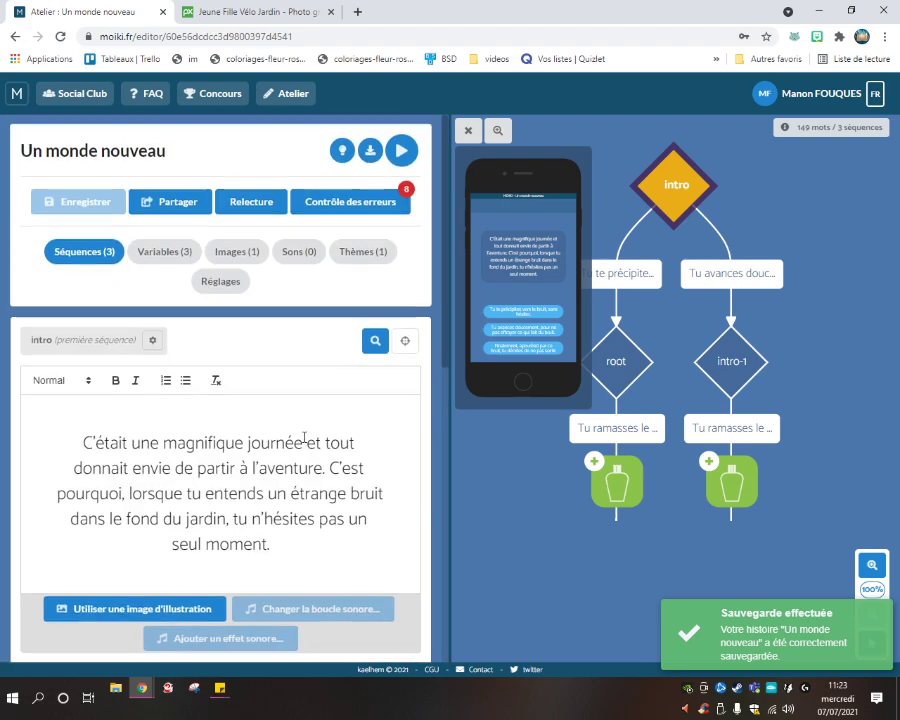
{"action": "scroll", "coordinate": [310, 530], "scroll_direction": "up", "scroll_amount": 8}
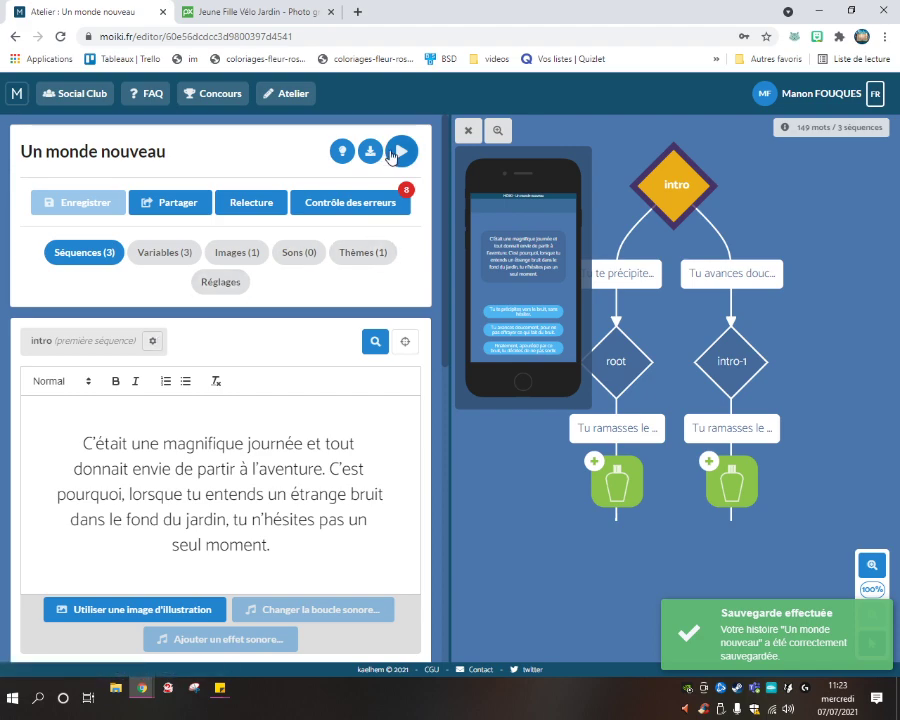
{"action": "left_click", "coordinate": [382, 205]}
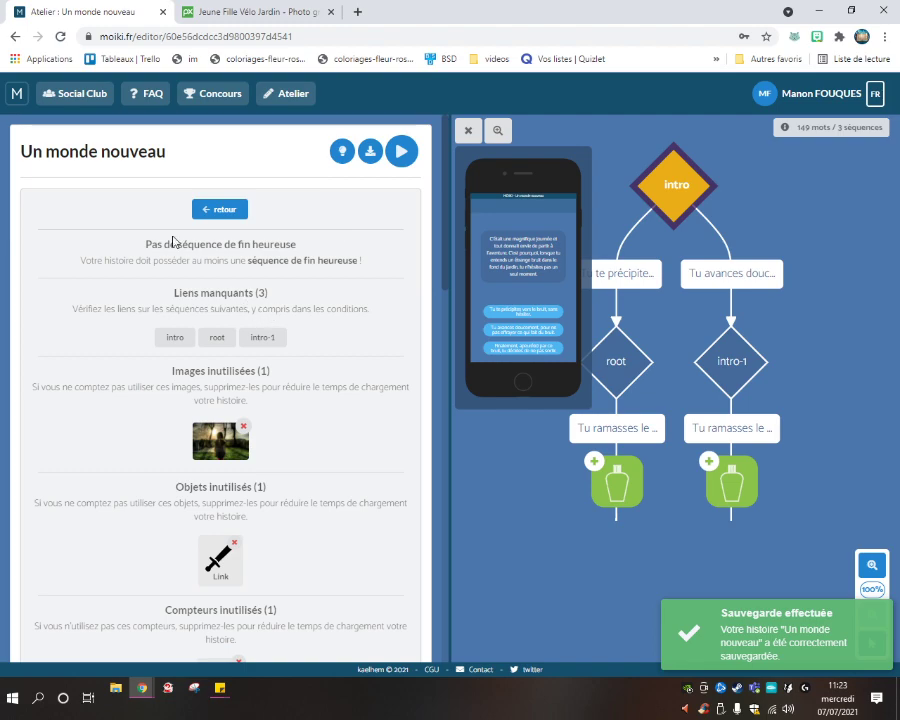
{"action": "scroll", "coordinate": [290, 360], "scroll_direction": "down", "scroll_amount": 5}
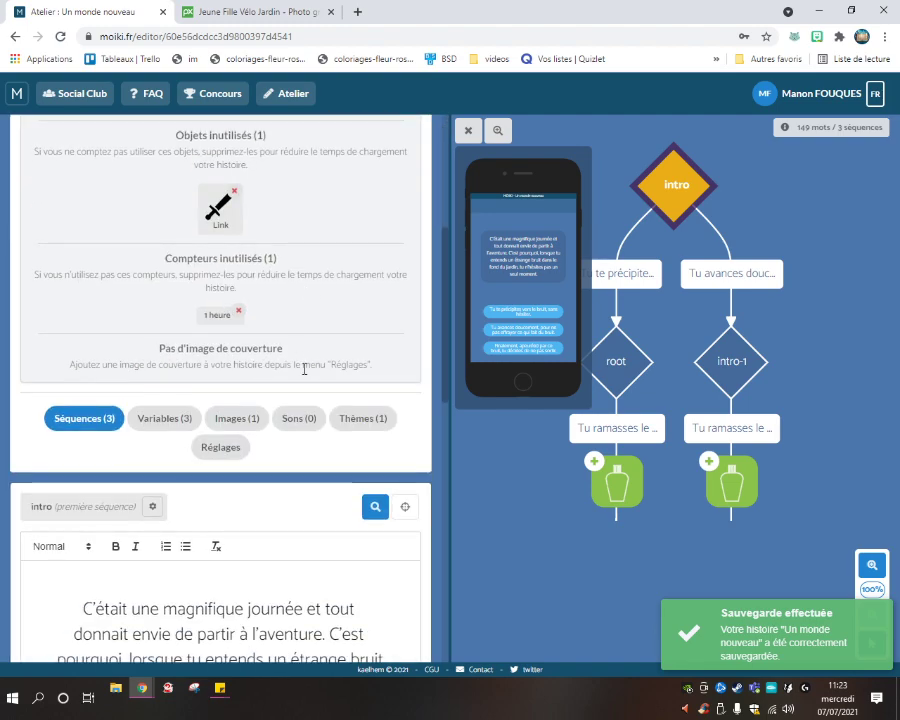
{"action": "scroll", "coordinate": [295, 352], "scroll_direction": "up", "scroll_amount": 5}
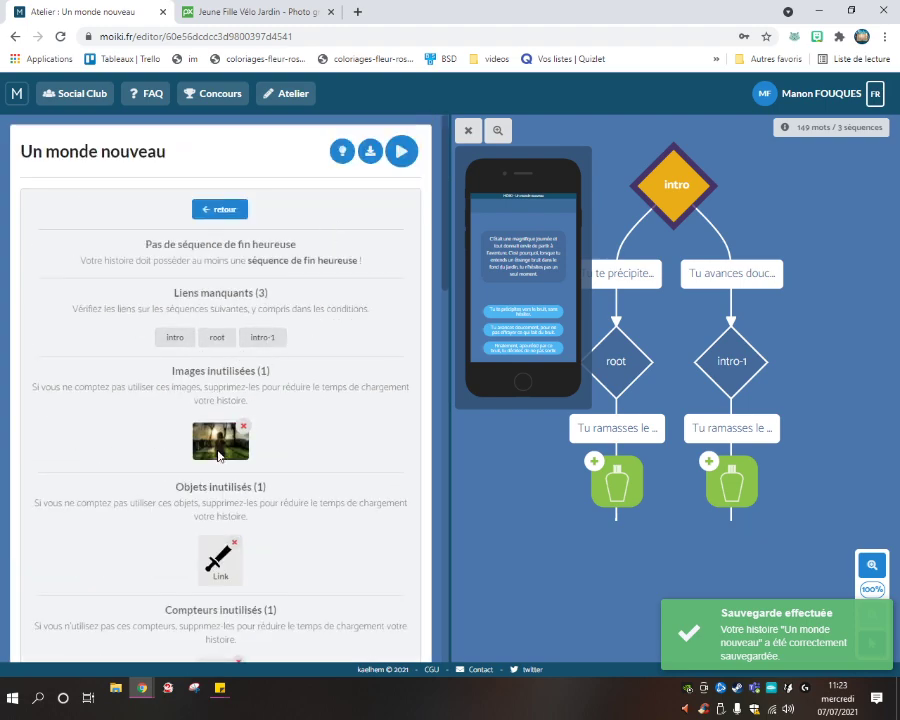
{"action": "scroll", "coordinate": [250, 440], "scroll_direction": "down", "scroll_amount": 3}
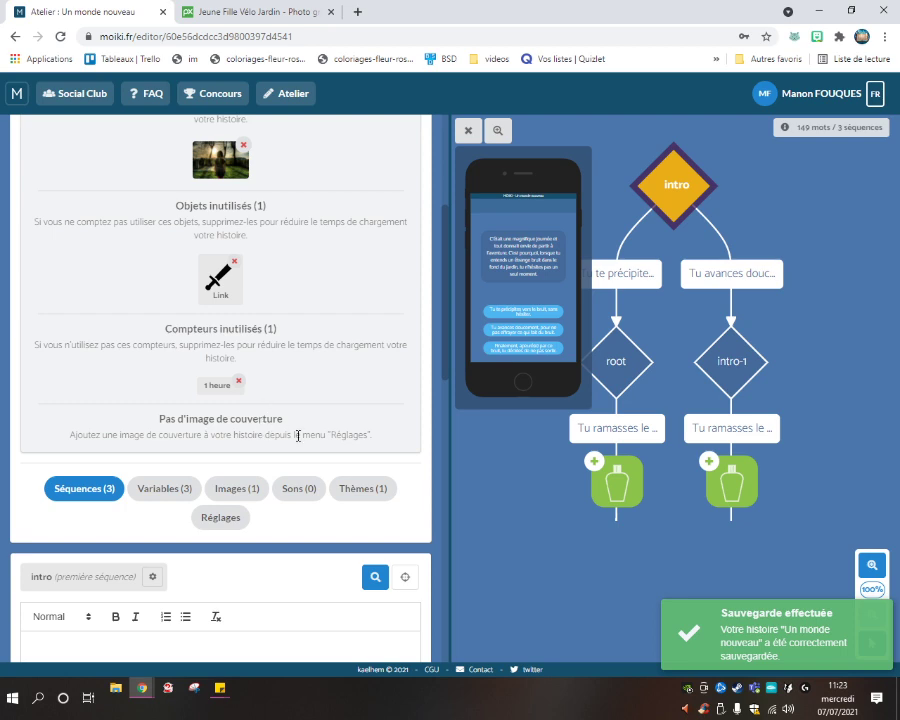
{"action": "left_click_drag", "start_coordinate": [317, 434], "coordinate": [395, 448]}
{"action": "left_click", "coordinate": [81, 440]}
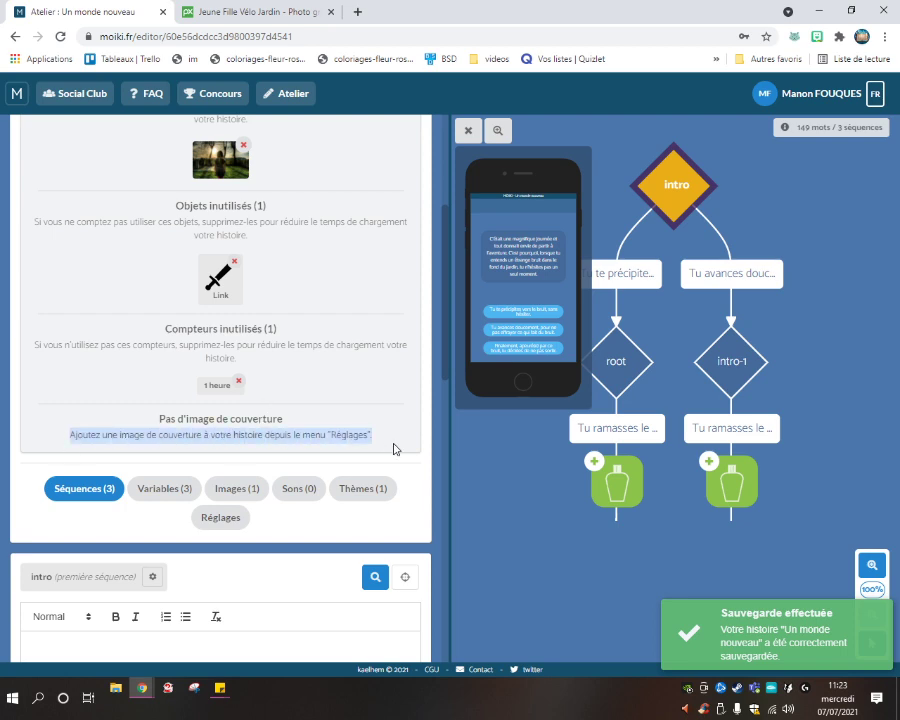
{"action": "scroll", "coordinate": [388, 440], "scroll_direction": "up", "scroll_amount": 3}
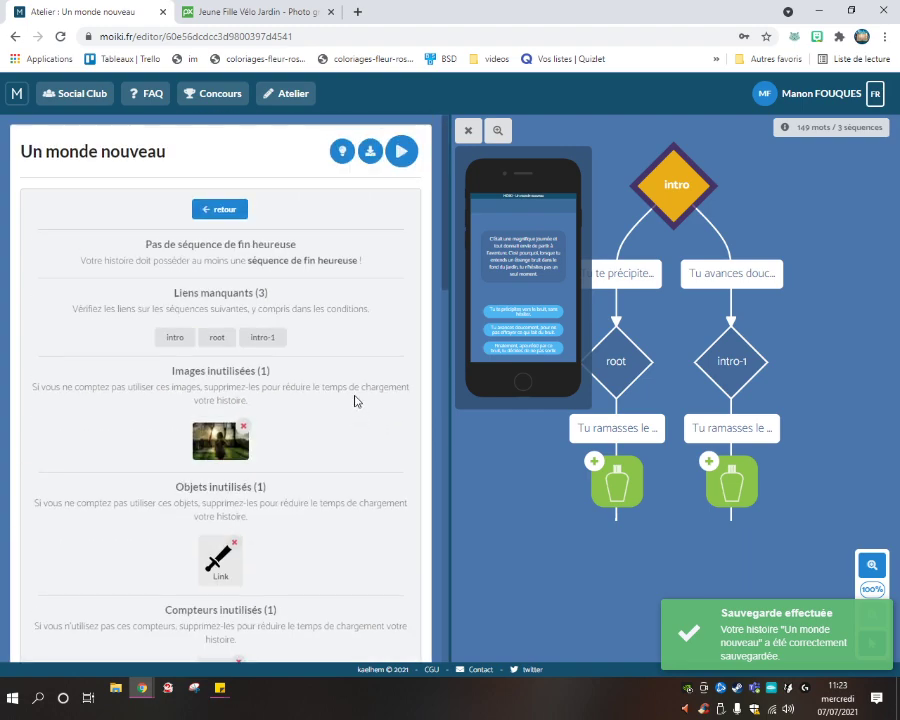
{"action": "left_click", "coordinate": [214, 209]}
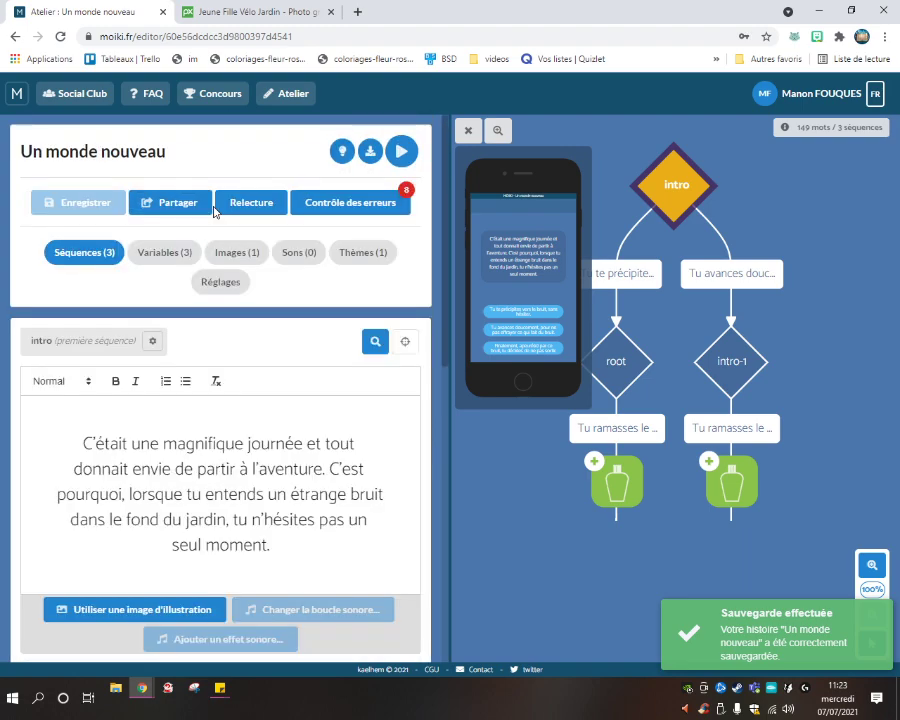
In Réglages, load jardin-velo.jpg from the computer as the story's cover image.
{"action": "left_click", "coordinate": [228, 287]}
{"action": "scroll", "coordinate": [239, 372], "scroll_direction": "down", "scroll_amount": 3}
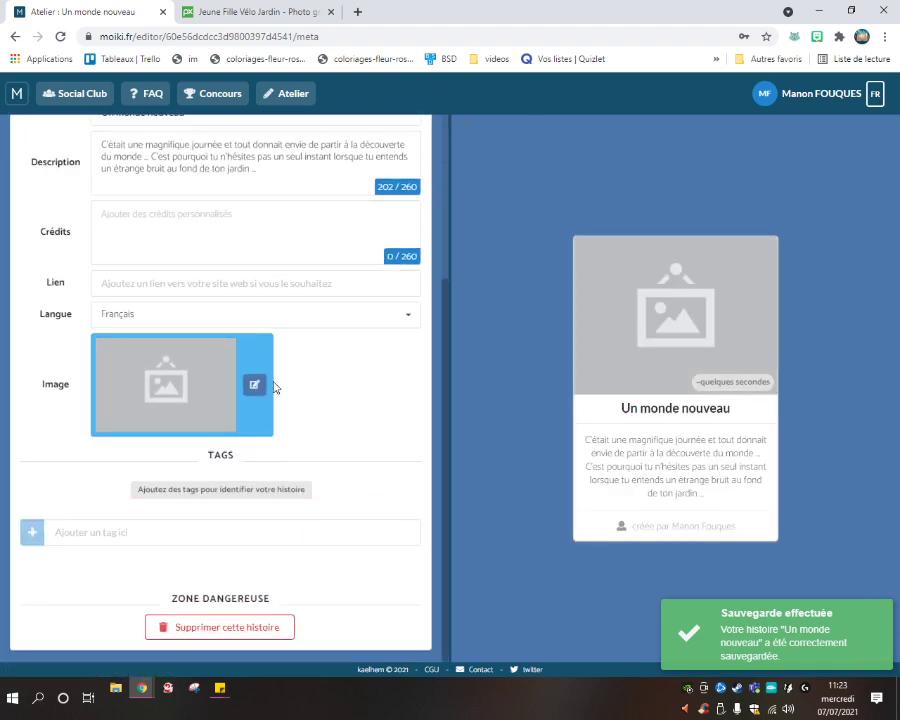
{"action": "left_click", "coordinate": [255, 385]}
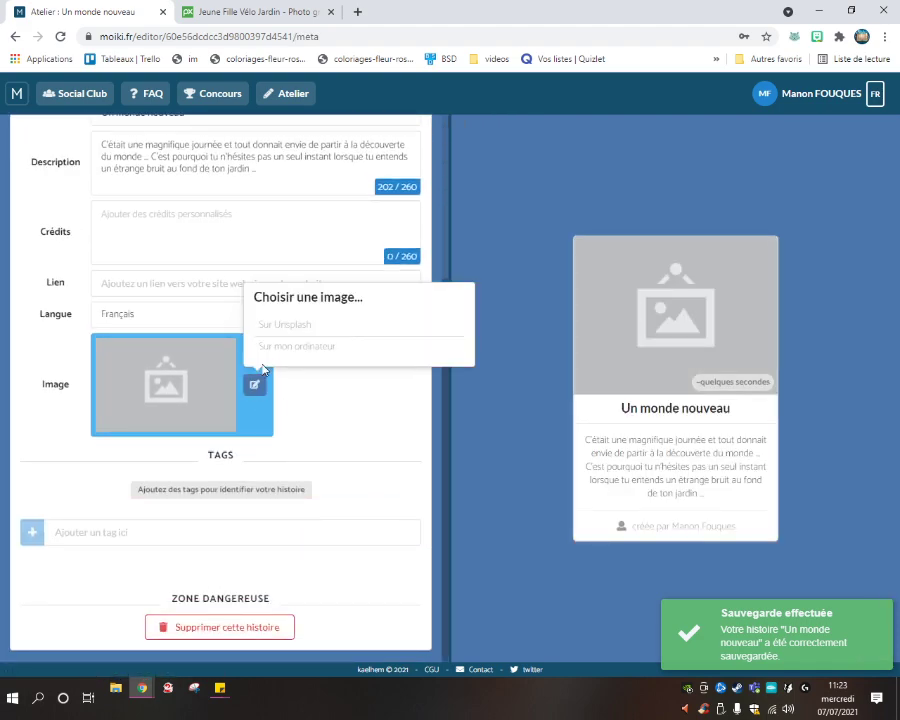
{"action": "left_click_drag", "start_coordinate": [283, 355], "coordinate": [292, 325]}
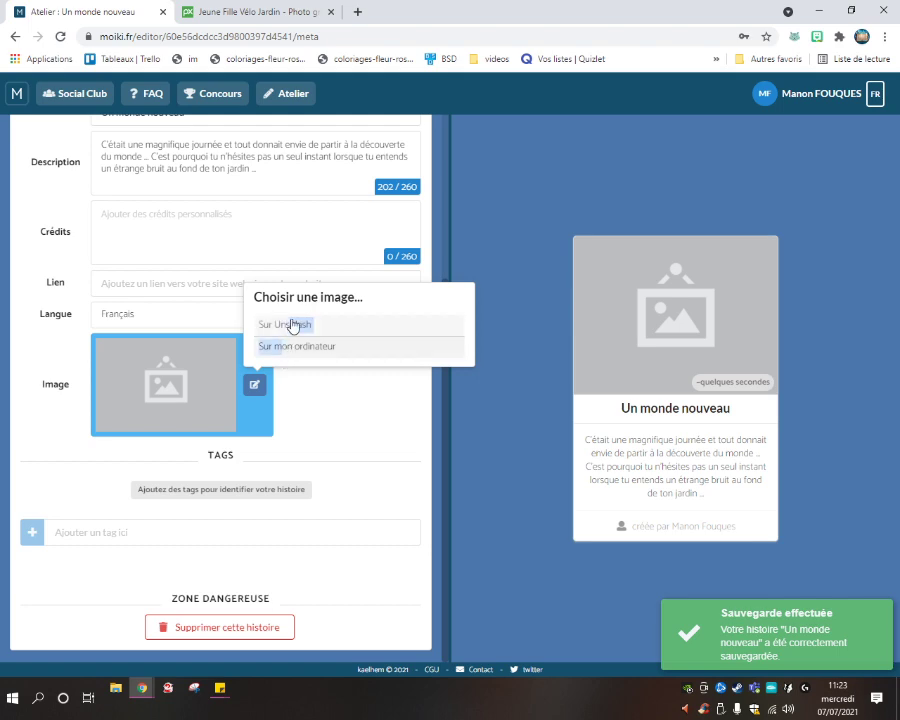
{"action": "left_click", "coordinate": [300, 354]}
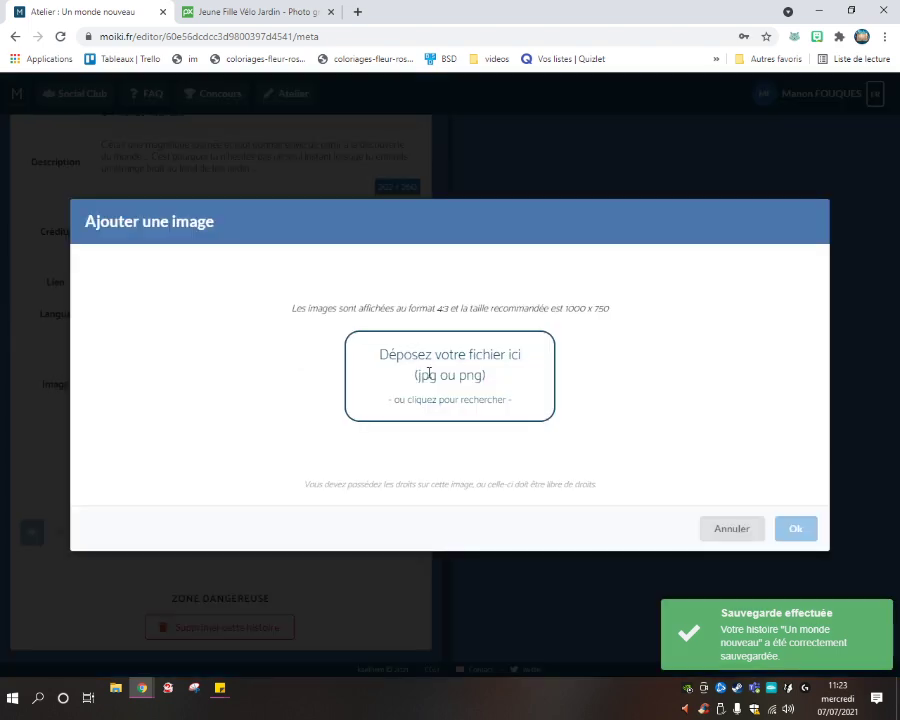
{"action": "left_click", "coordinate": [438, 399]}
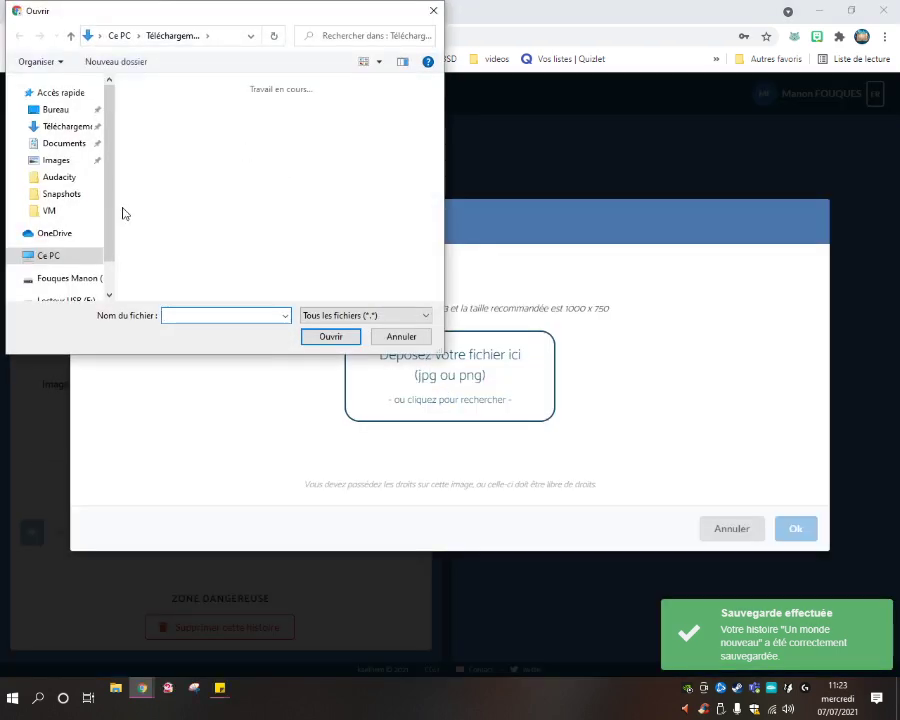
{"action": "double_click", "coordinate": [150, 124]}
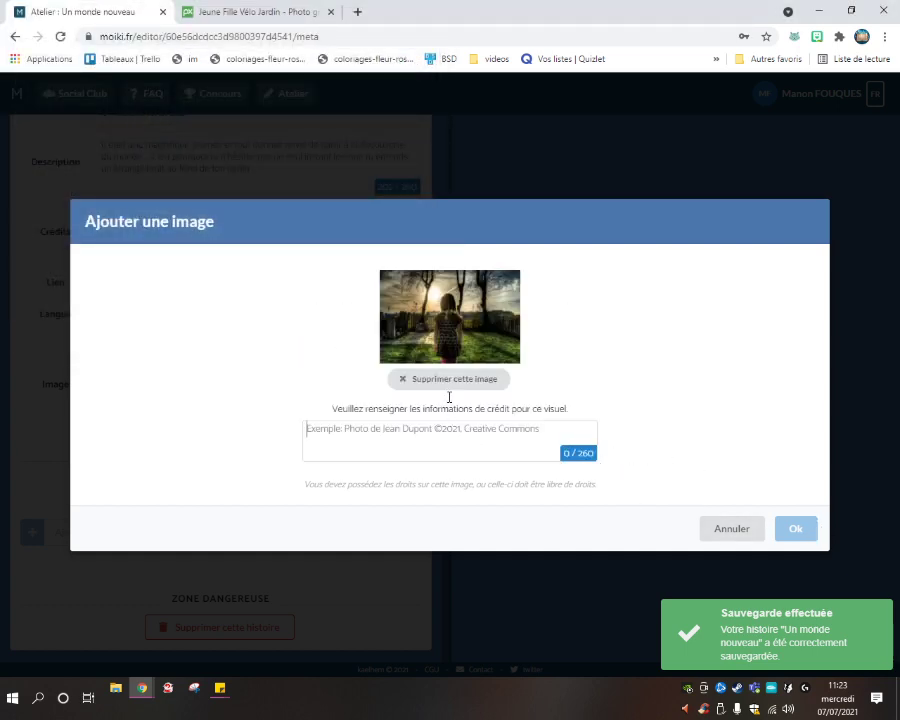
Enter the photographer credit from Pixabay and confirm the cover image.
{"action": "left_click", "coordinate": [249, 10]}
{"action": "left_click", "coordinate": [122, 10]}
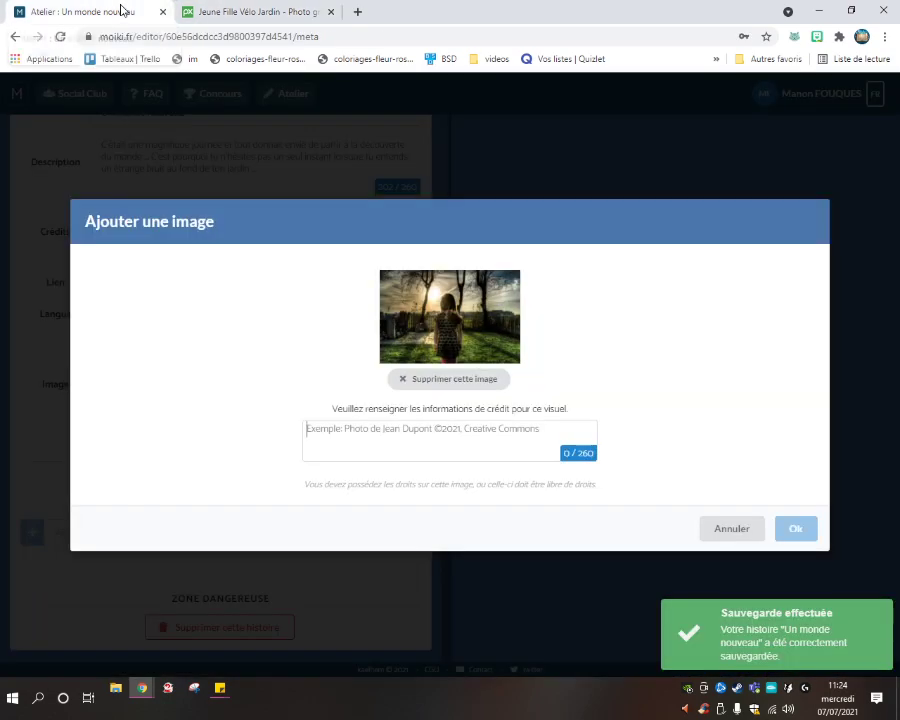
{"action": "type", "text": "Skit"}
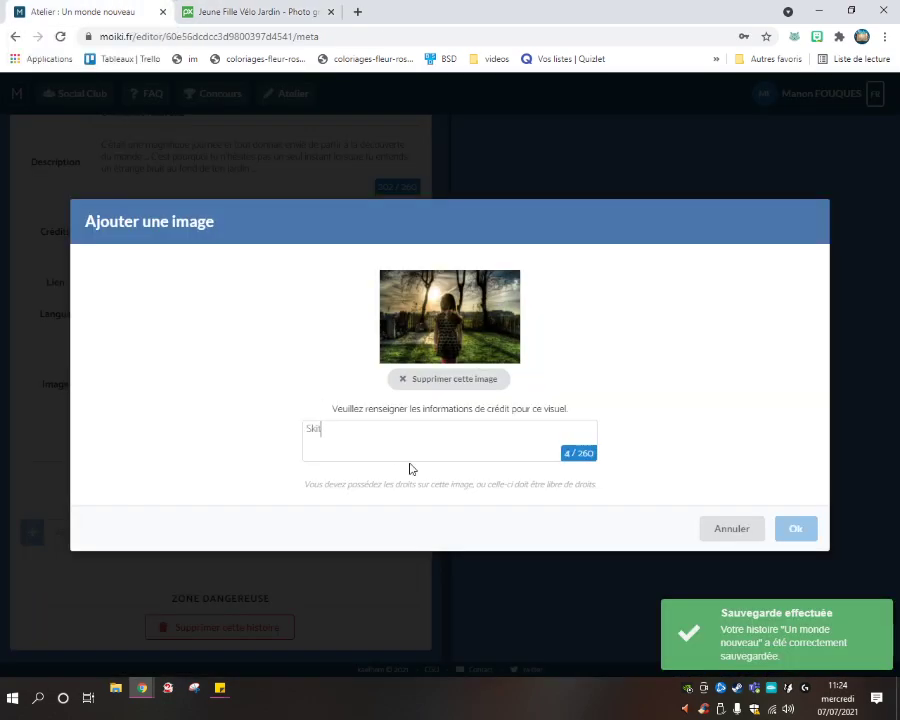
{"action": "type", "text": "terphoto"}
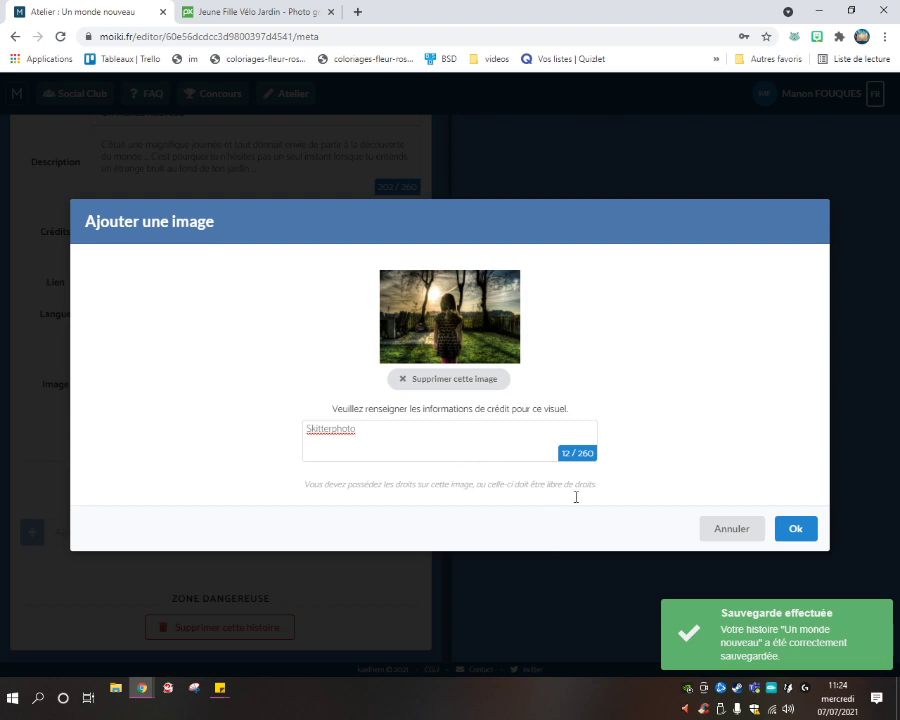
{"action": "left_click", "coordinate": [796, 528]}
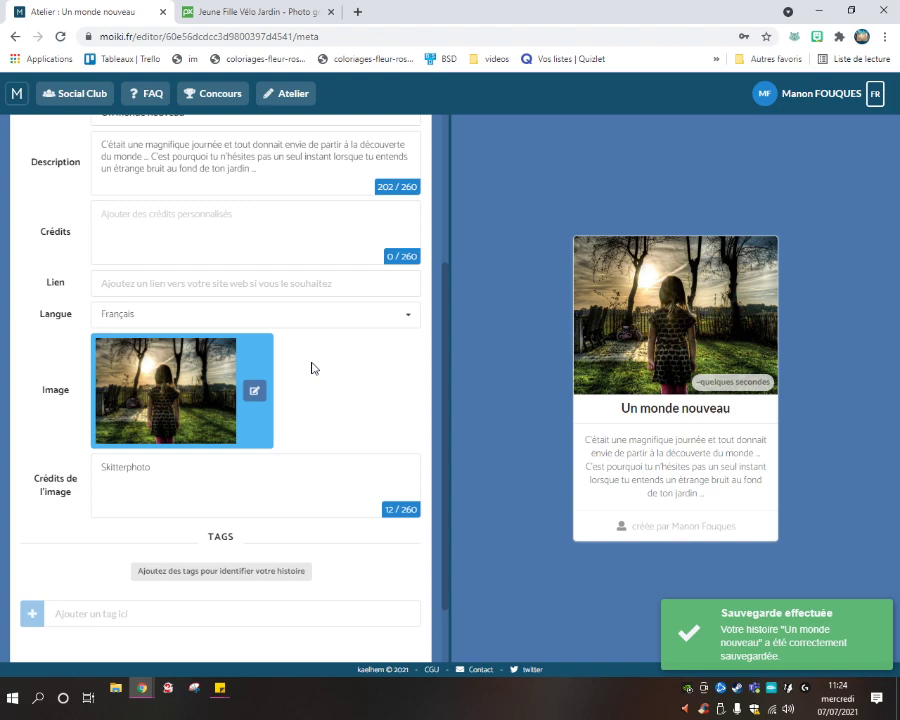
Enter the author's handle in the Réglages Crédits field, then run the error check.
{"action": "scroll", "coordinate": [311, 368], "scroll_direction": "down", "scroll_amount": 1}
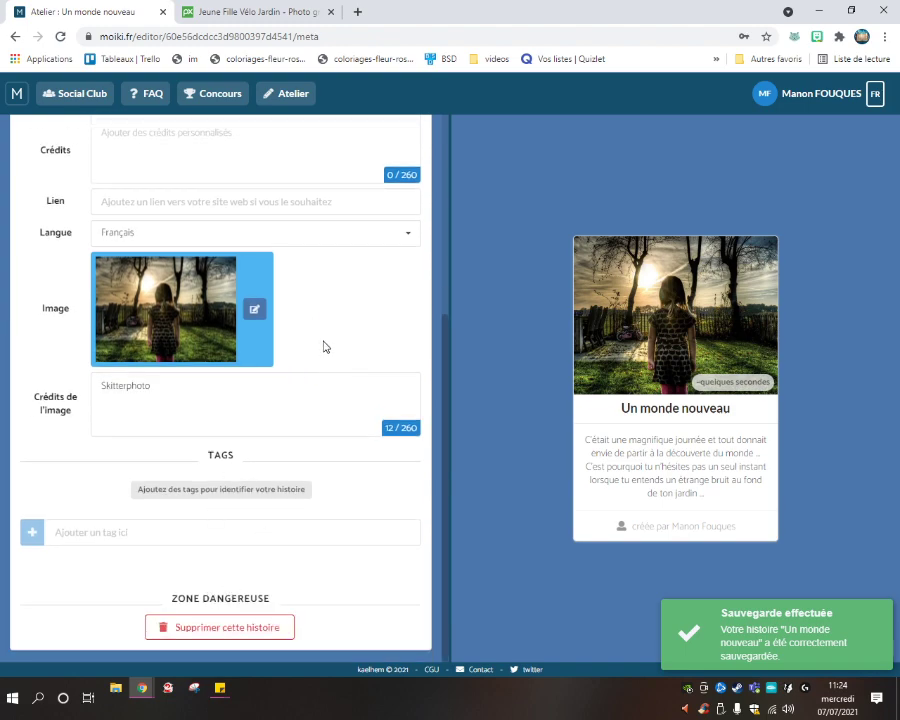
{"action": "scroll", "coordinate": [287, 516], "scroll_direction": "up", "scroll_amount": 4}
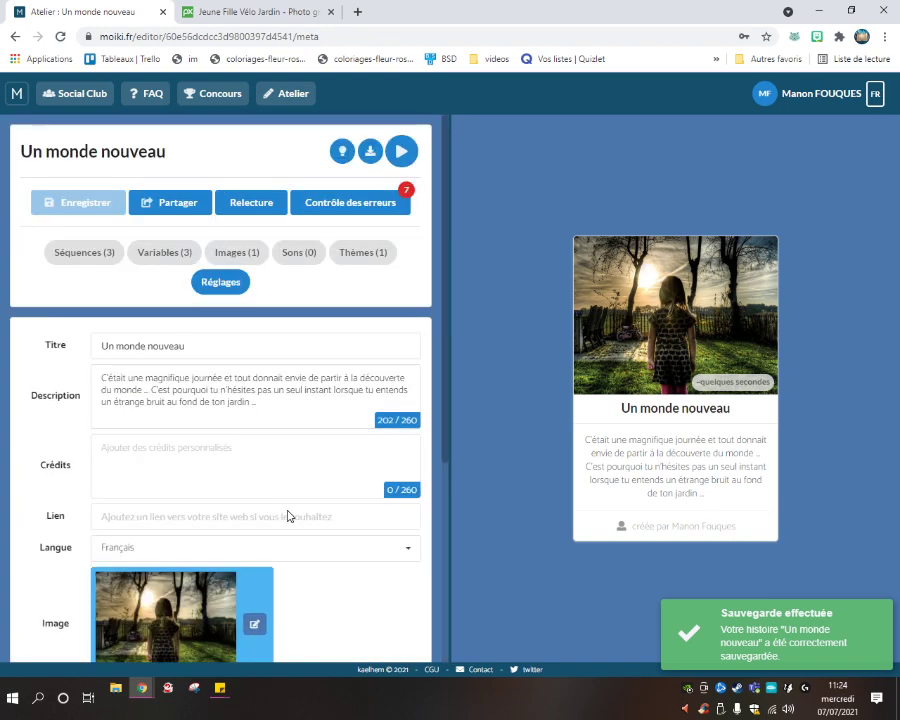
{"action": "scroll", "coordinate": [316, 321], "scroll_direction": "down", "scroll_amount": 4}
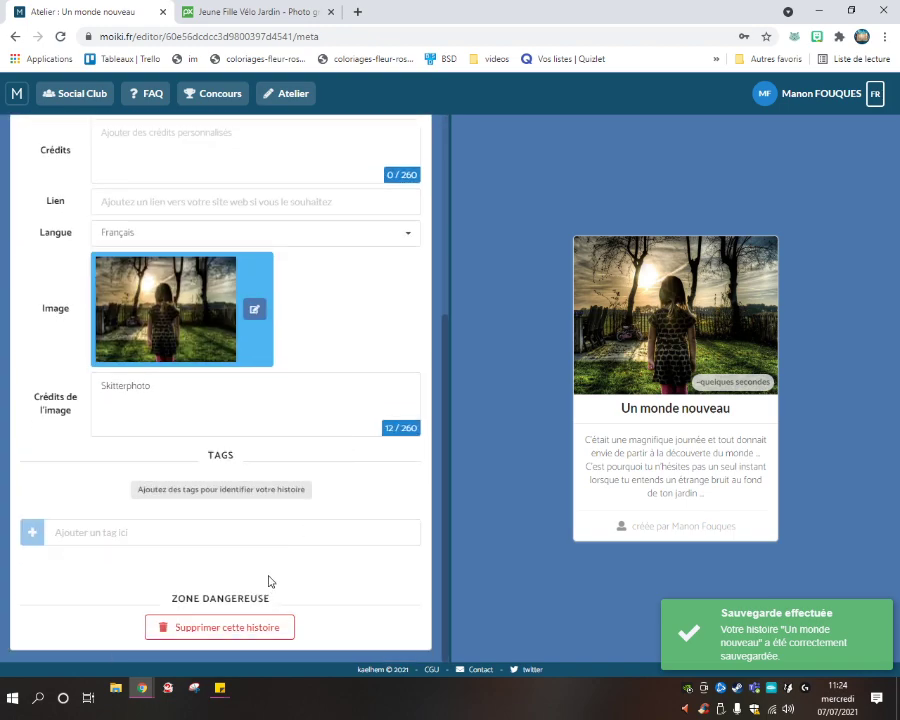
{"action": "scroll", "coordinate": [236, 484], "scroll_direction": "up", "scroll_amount": 3}
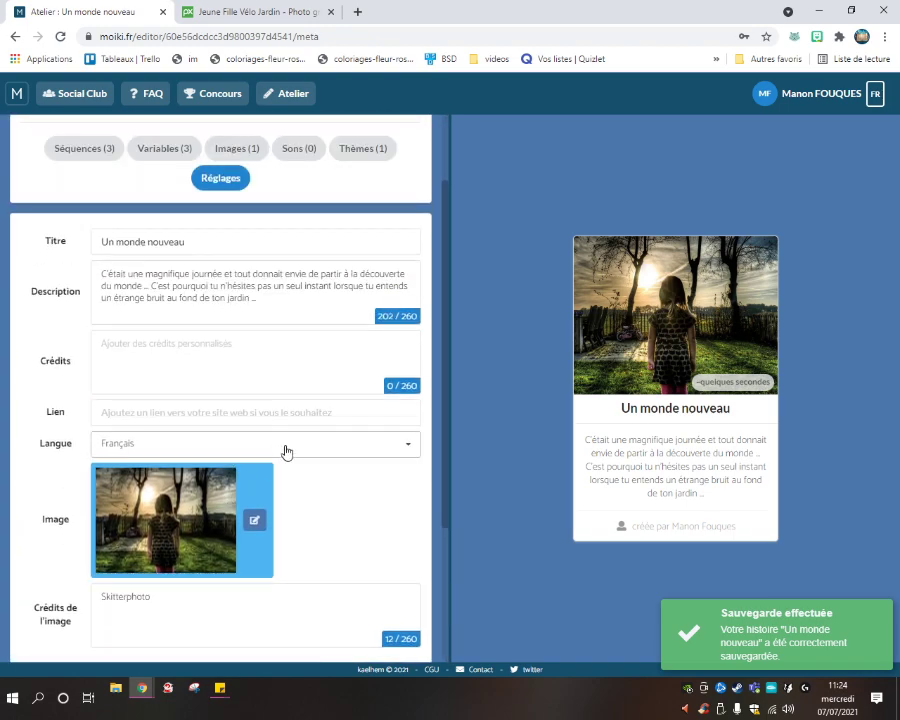
{"action": "scroll", "coordinate": [287, 451], "scroll_direction": "up", "scroll_amount": 2}
{"action": "left_click", "coordinate": [253, 470]}
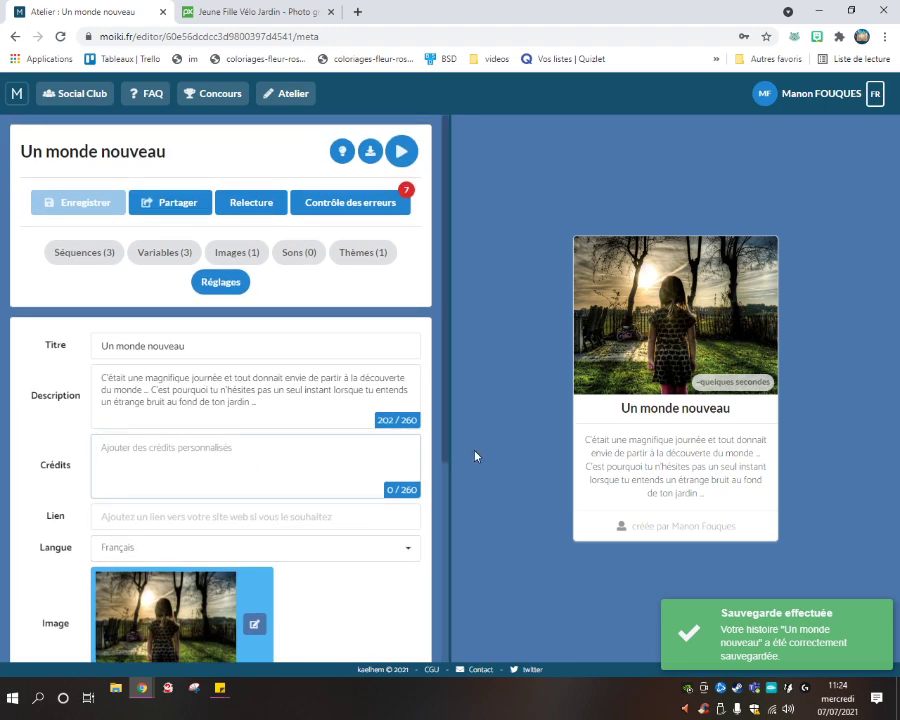
{"action": "type", "text": "@Man"}
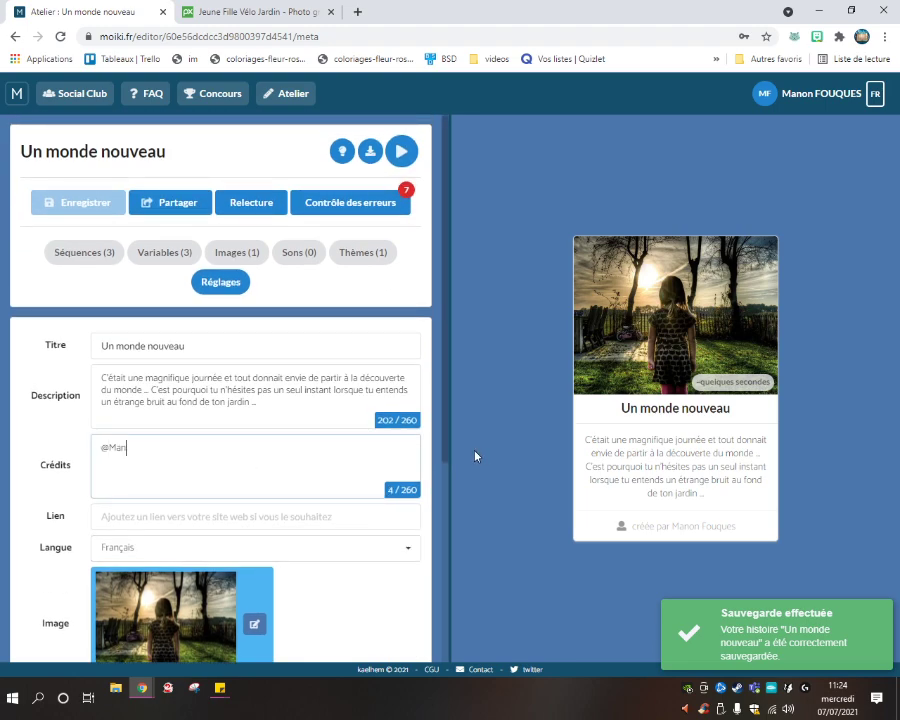
{"action": "type", "text": "onFouques"}
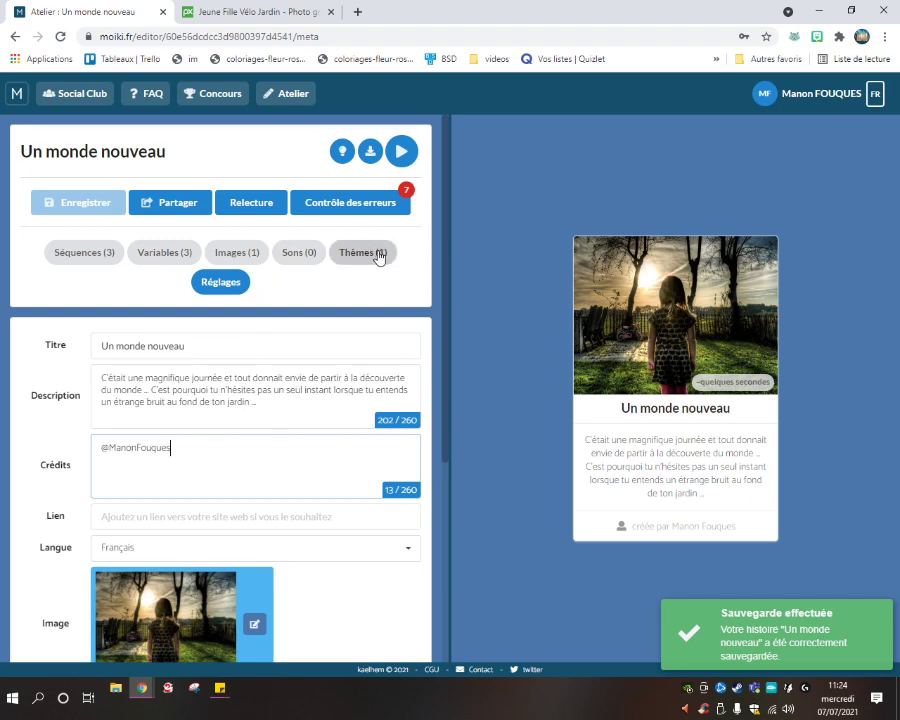
{"action": "left_click", "coordinate": [354, 202]}
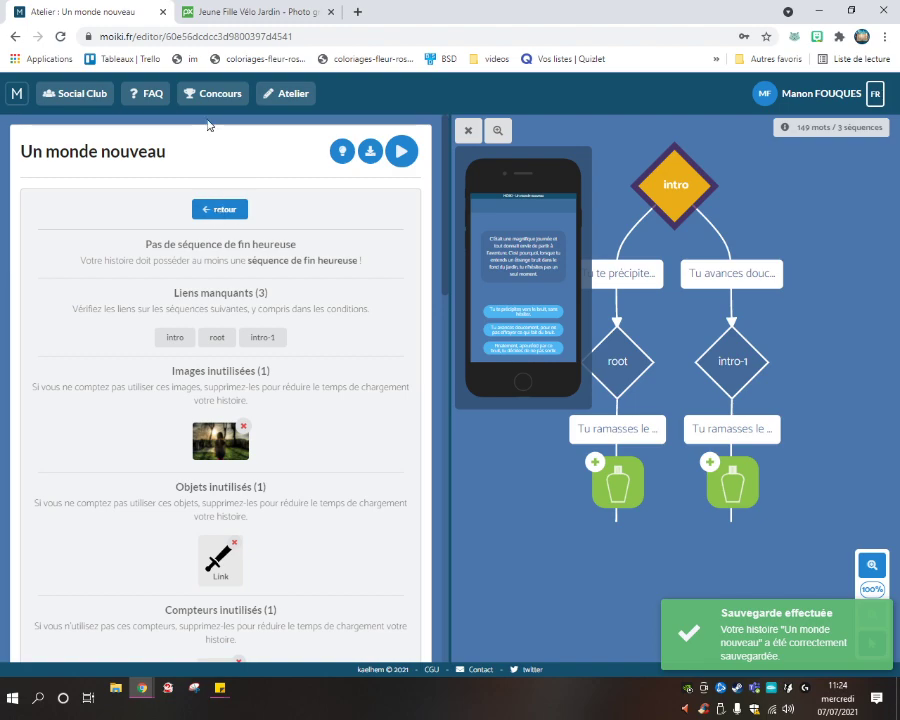
Review the error report, return to the Atelier list, and reopen 'Un monde nouveau' for editing.
{"action": "scroll", "coordinate": [296, 407], "scroll_direction": "down", "scroll_amount": 5}
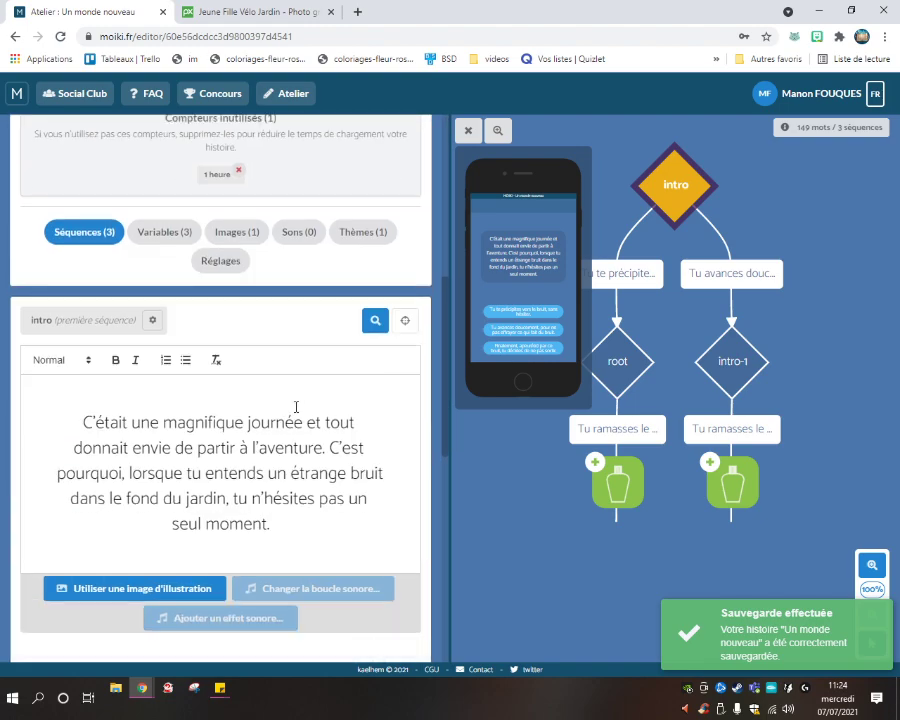
{"action": "scroll", "coordinate": [296, 407], "scroll_direction": "up", "scroll_amount": 5}
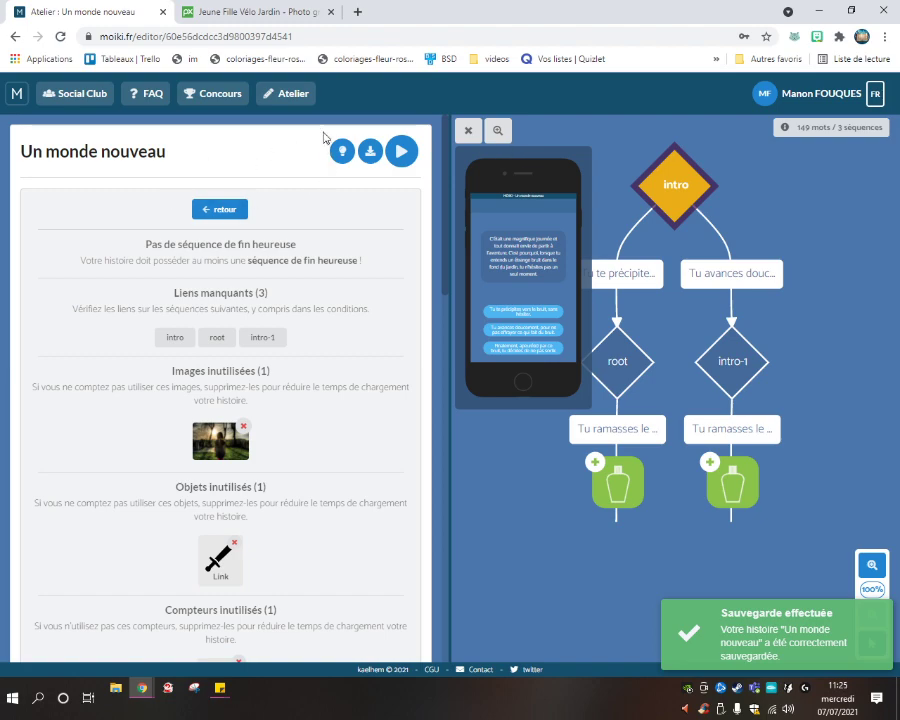
{"action": "left_click", "coordinate": [266, 97]}
{"action": "scroll", "coordinate": [264, 310], "scroll_direction": "down", "scroll_amount": 1}
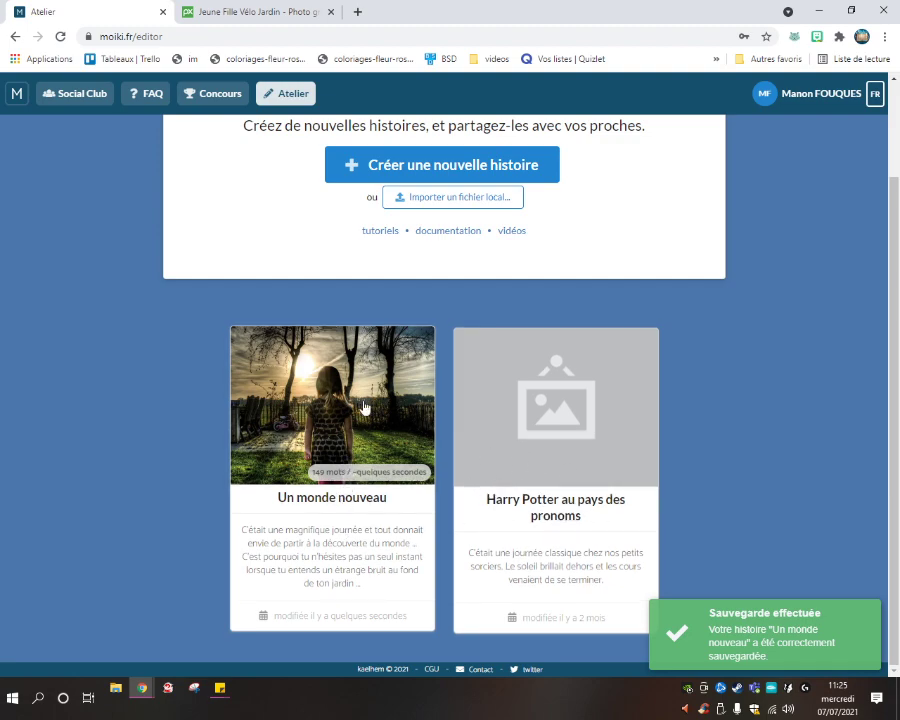
{"action": "scroll", "coordinate": [383, 383], "scroll_direction": "up", "scroll_amount": 2}
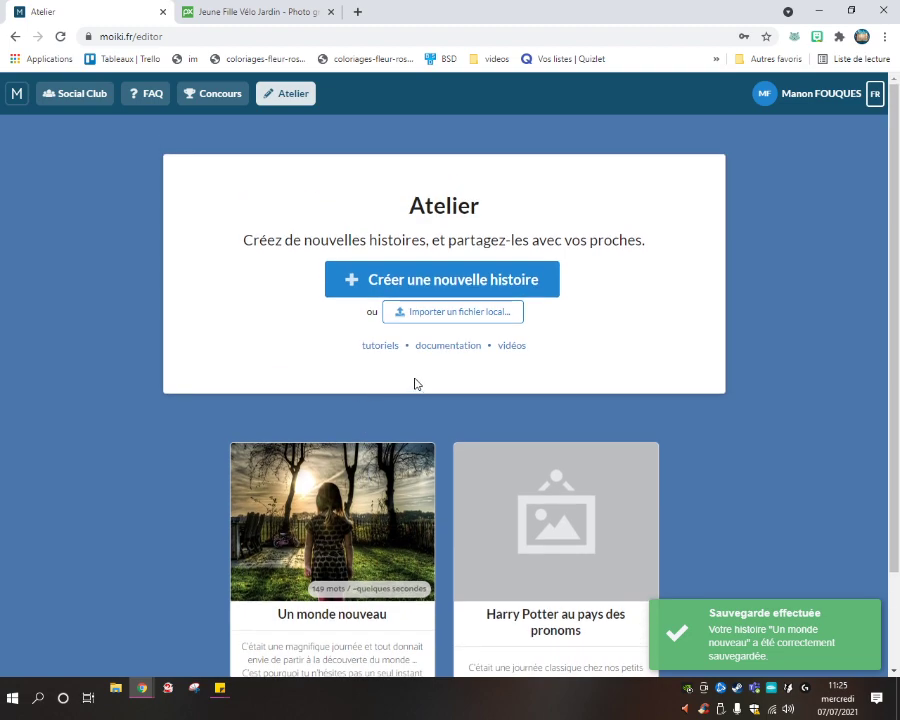
{"action": "left_click", "coordinate": [347, 524]}
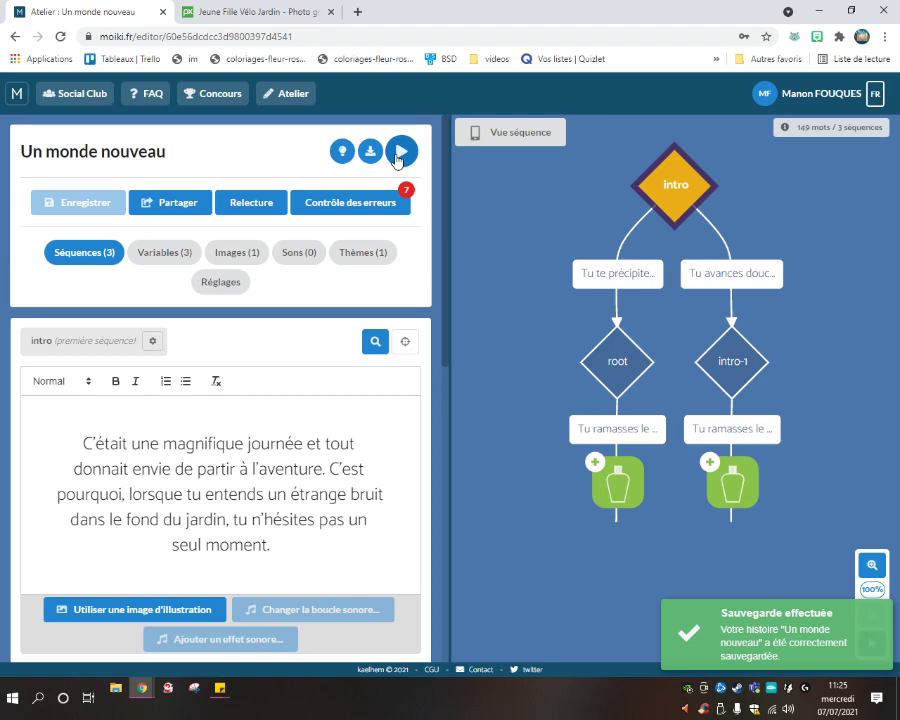
{"action": "left_click", "coordinate": [399, 154]}
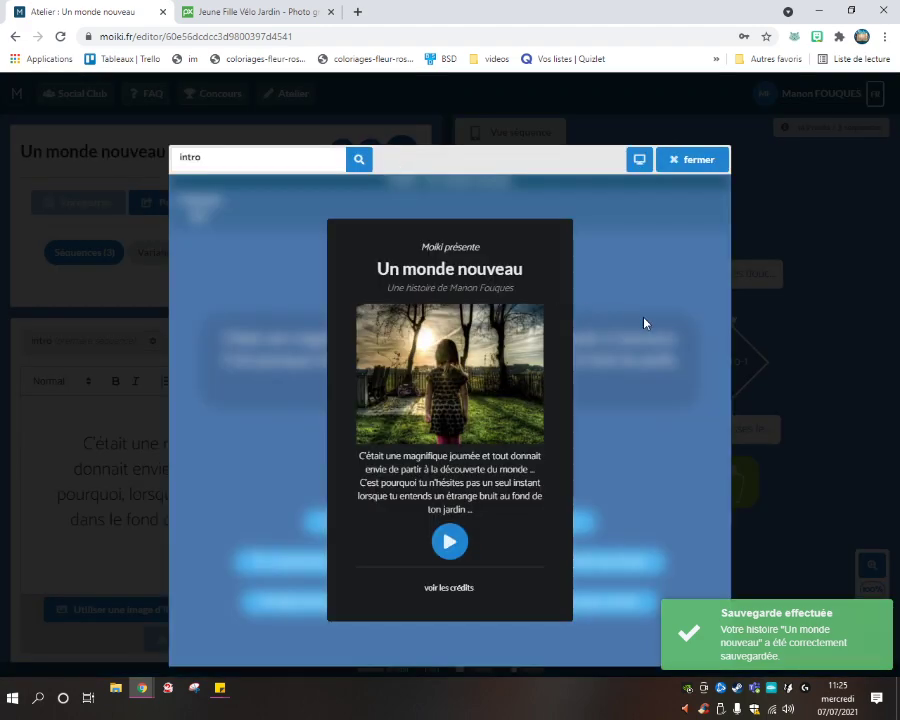
{"action": "left_click", "coordinate": [636, 162]}
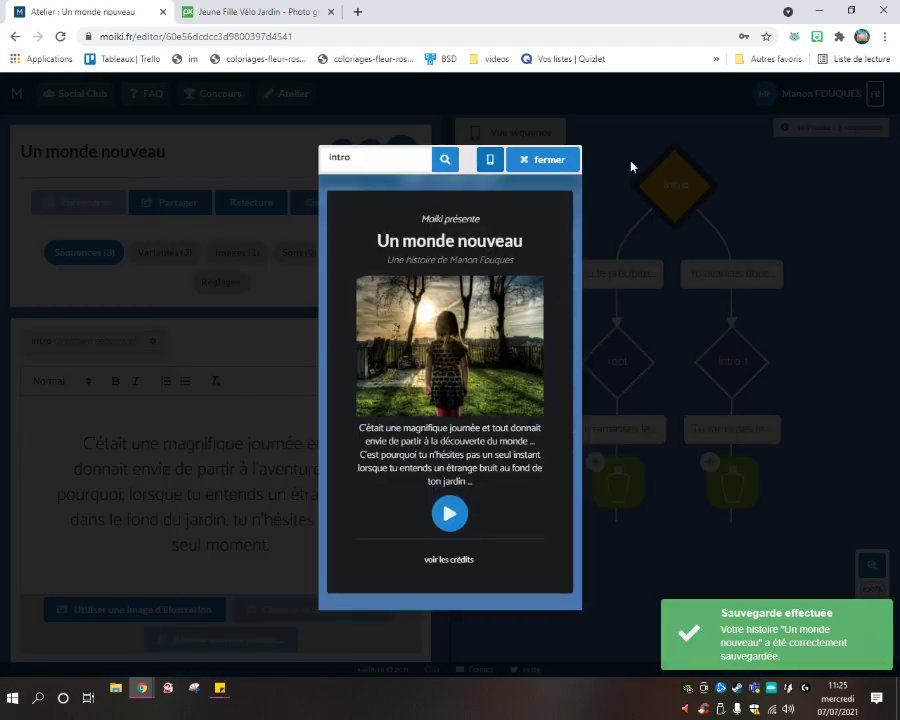
{"action": "left_click", "coordinate": [488, 160]}
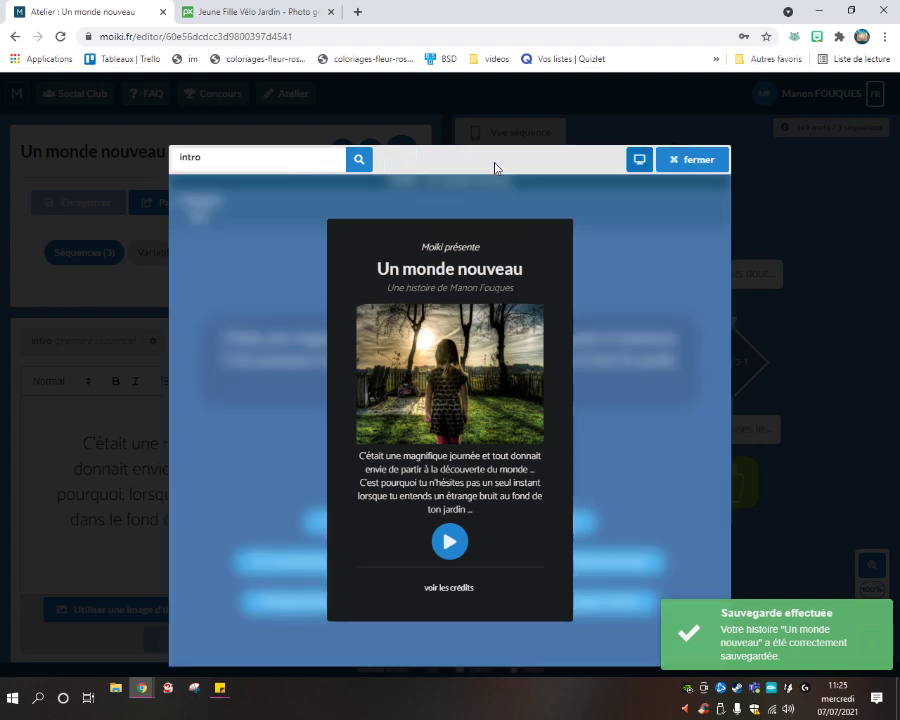
{"action": "left_click", "coordinate": [690, 162]}
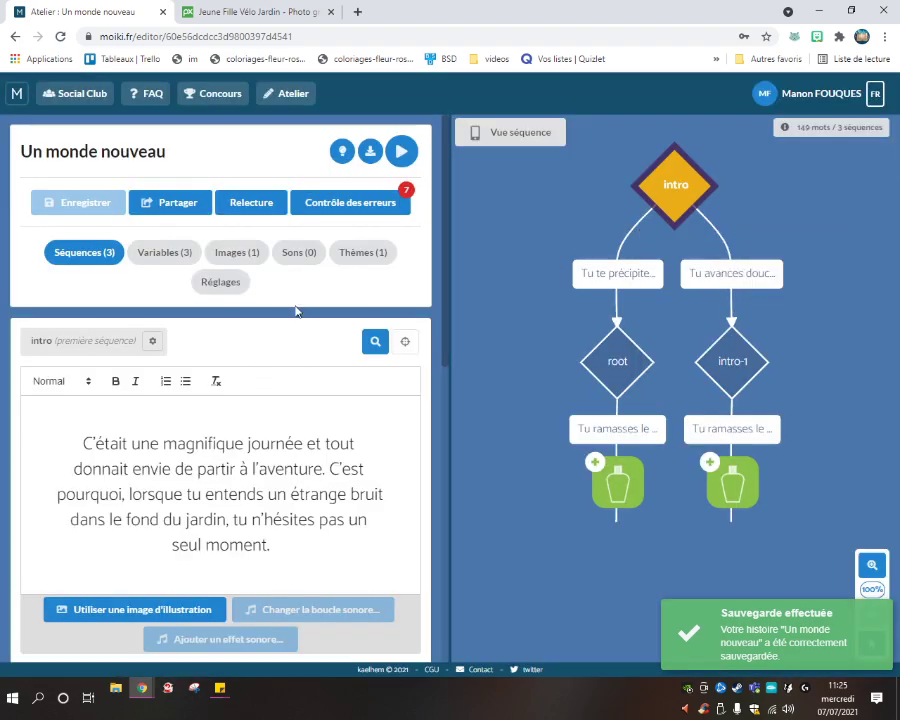
{"action": "left_click", "coordinate": [345, 203]}
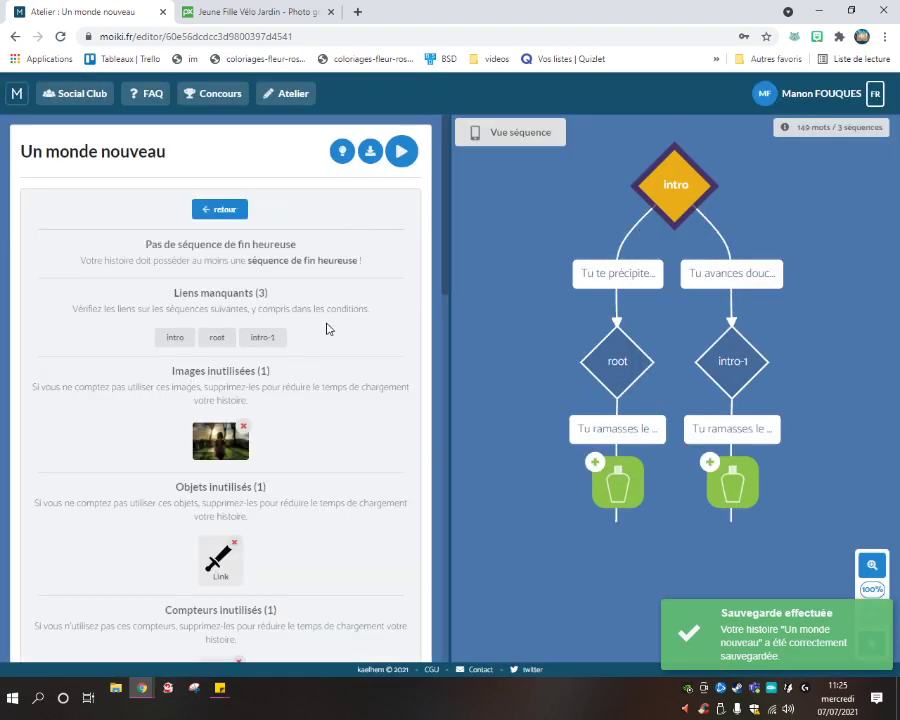
{"action": "left_click", "coordinate": [222, 210]}
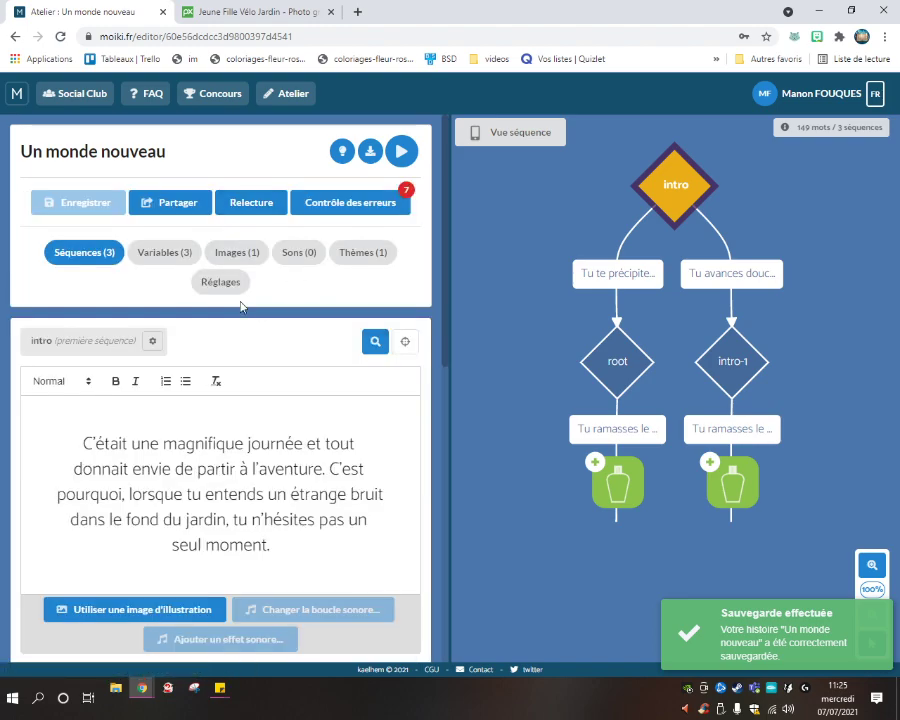
{"action": "scroll", "coordinate": [240, 306], "scroll_direction": "down", "scroll_amount": 7}
{"action": "scroll", "coordinate": [217, 279], "scroll_direction": "up", "scroll_amount": 6}
{"action": "scroll", "coordinate": [217, 279], "scroll_direction": "down", "scroll_amount": 5}
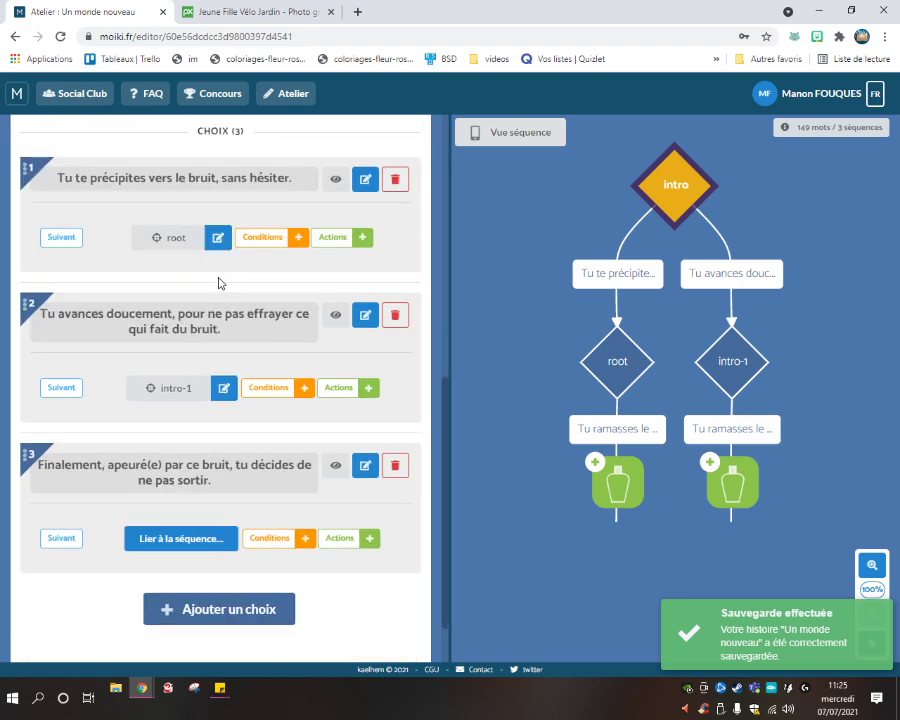
{"action": "scroll", "coordinate": [220, 283], "scroll_direction": "down", "scroll_amount": 1}
Inspect the flacon action and the incoming choice settings, closing both without changes.
{"action": "left_click", "coordinate": [620, 483]}
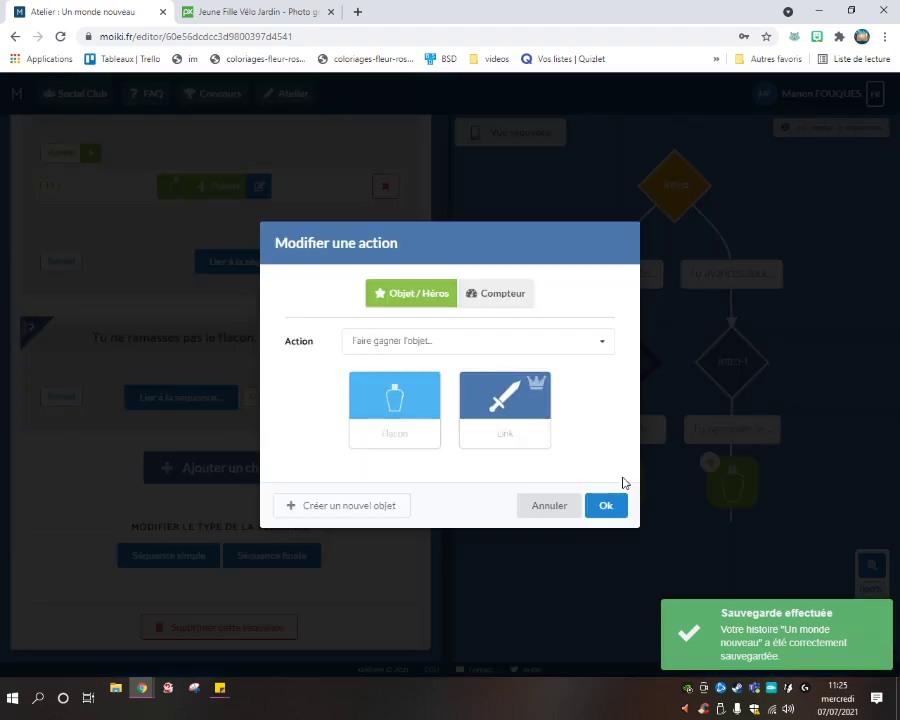
{"action": "left_click", "coordinate": [549, 505]}
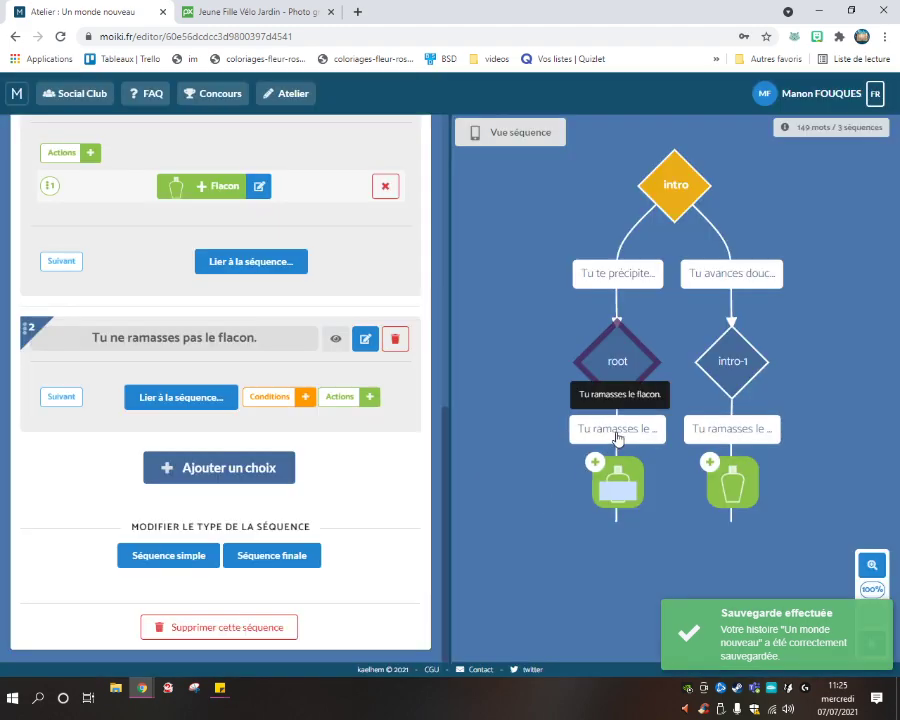
{"action": "left_click", "coordinate": [617, 437]}
{"action": "left_click", "coordinate": [551, 485]}
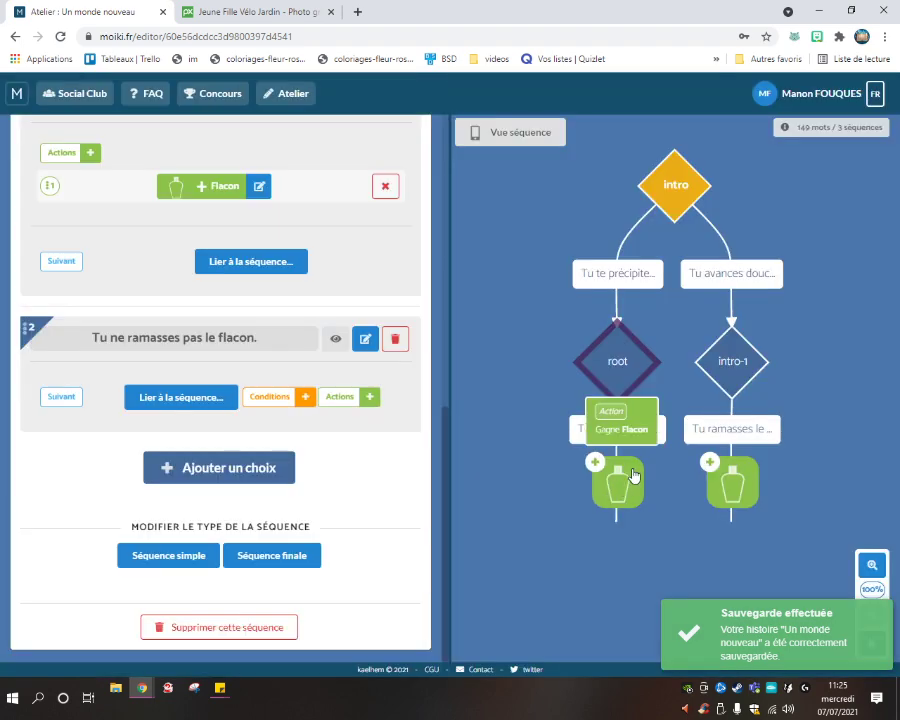
Link 'Tu ne ramasses pas le flacon.' to a new sequence root-1 and open root-1.
{"action": "left_click", "coordinate": [201, 395]}
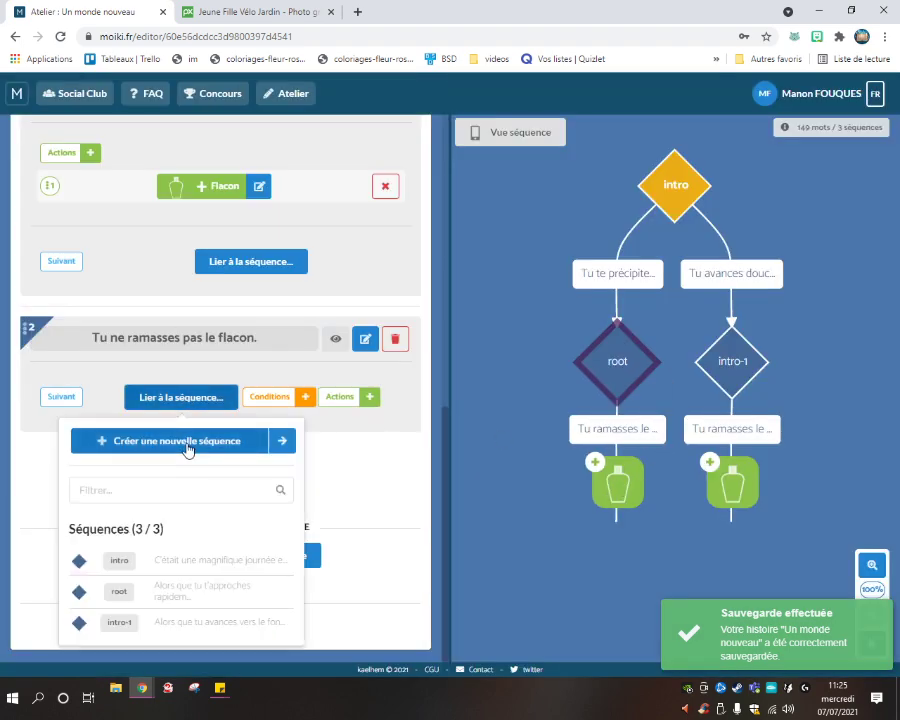
{"action": "left_click", "coordinate": [188, 445]}
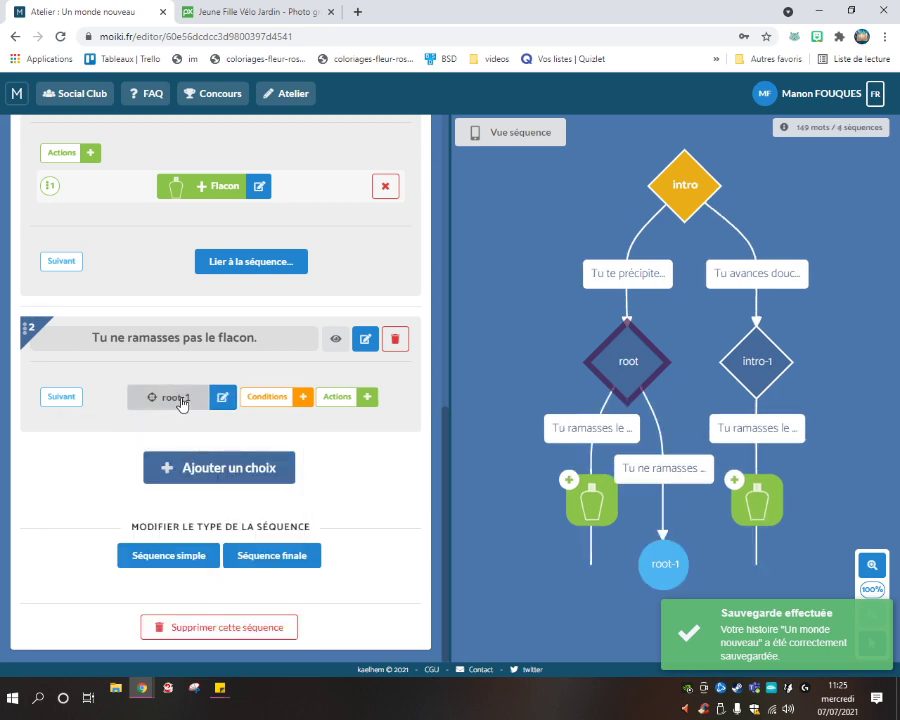
{"action": "left_click", "coordinate": [180, 398]}
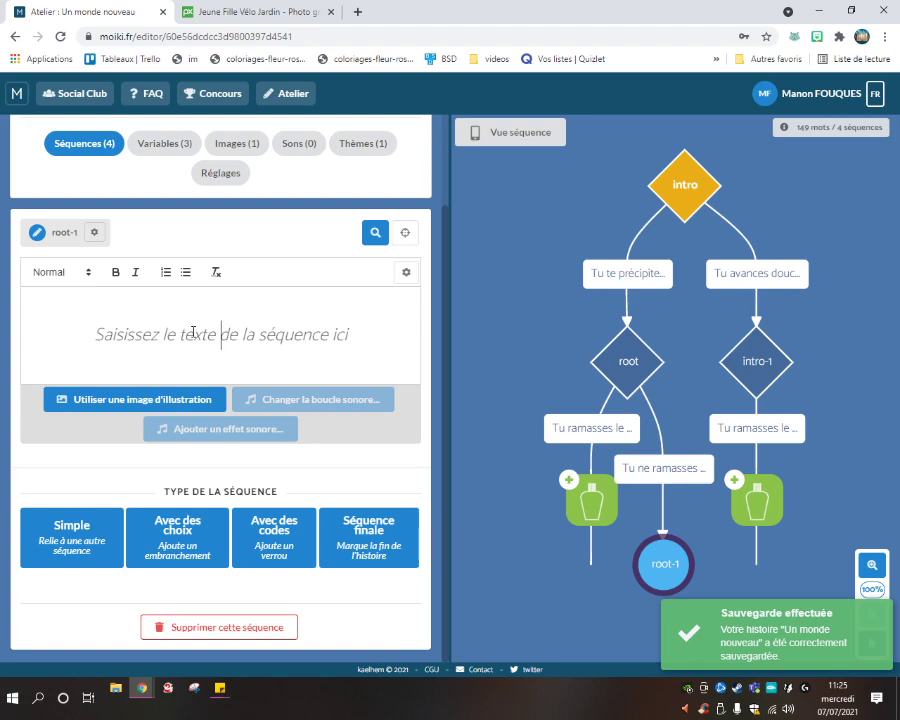
Make root-1 a 'Fin heureuse' ending that reads 'Bravo tu as gagné !'.
{"action": "left_click", "coordinate": [385, 545]}
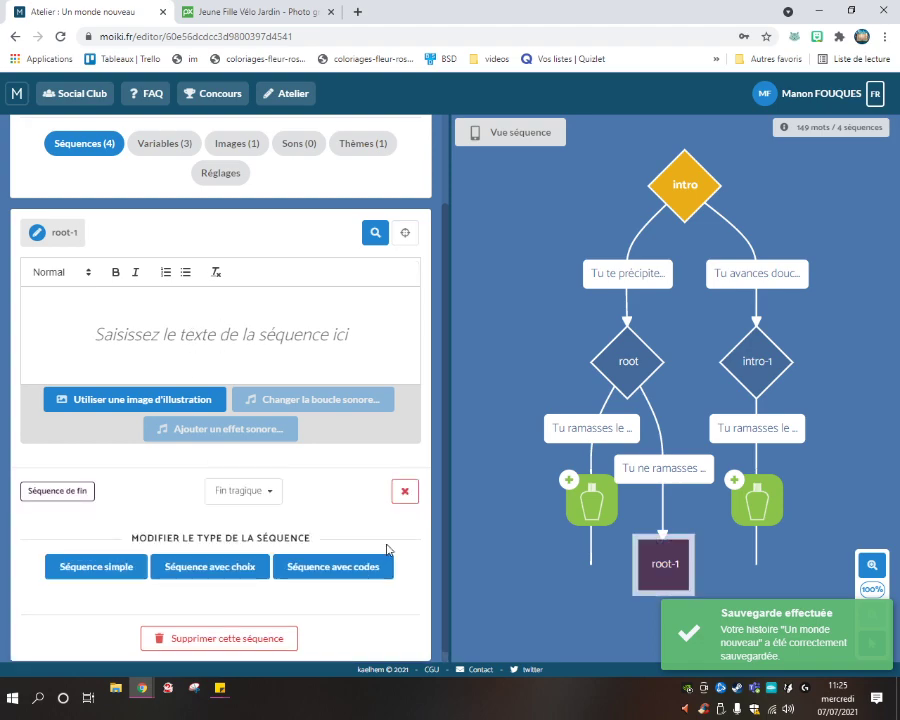
{"action": "left_click", "coordinate": [244, 334]}
{"action": "type", "text": "Bravo tu"}
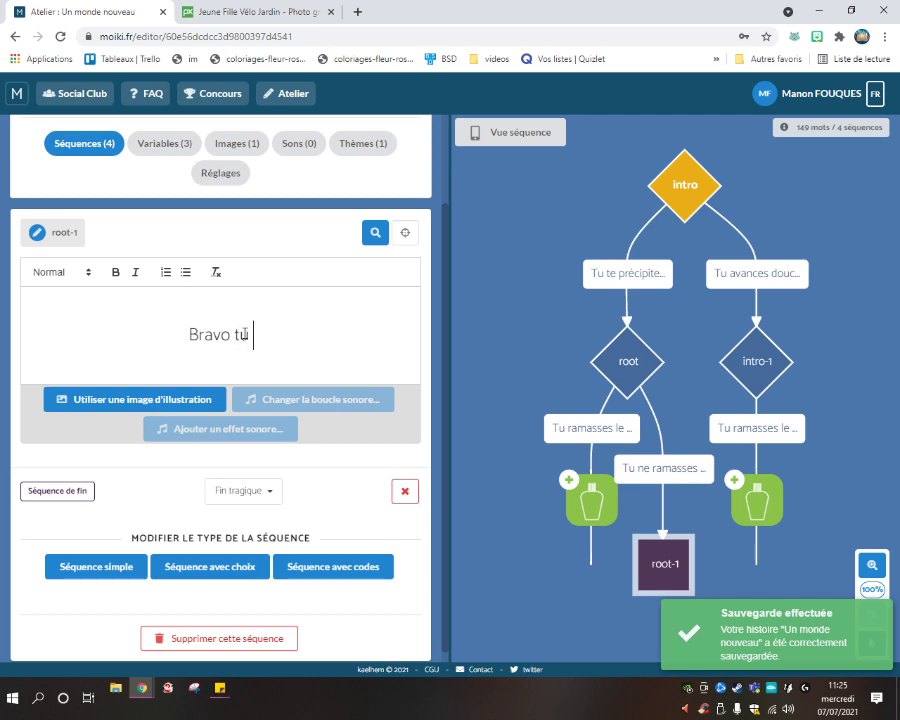
{"action": "type", "text": " as gagné !"}
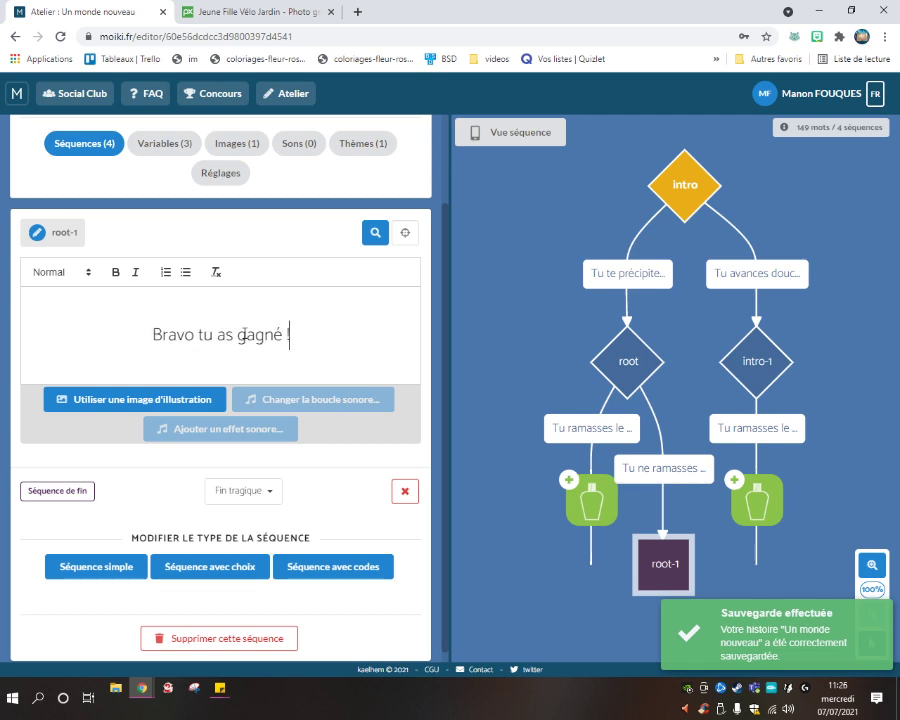
{"action": "scroll", "coordinate": [243, 336], "scroll_direction": "down", "scroll_amount": 1}
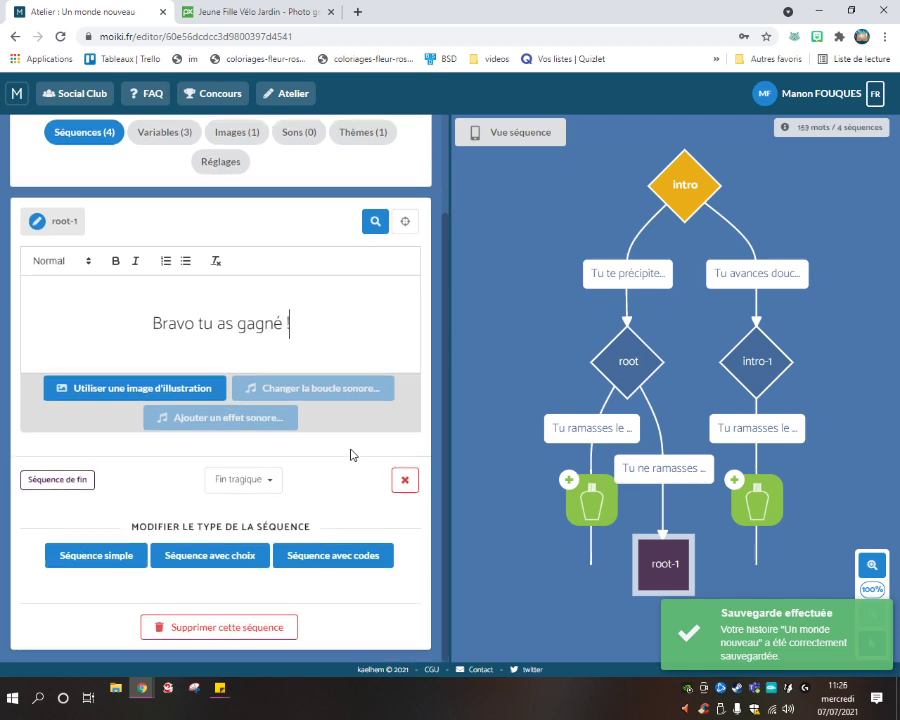
{"action": "left_click", "coordinate": [243, 479]}
{"action": "left_click", "coordinate": [244, 525]}
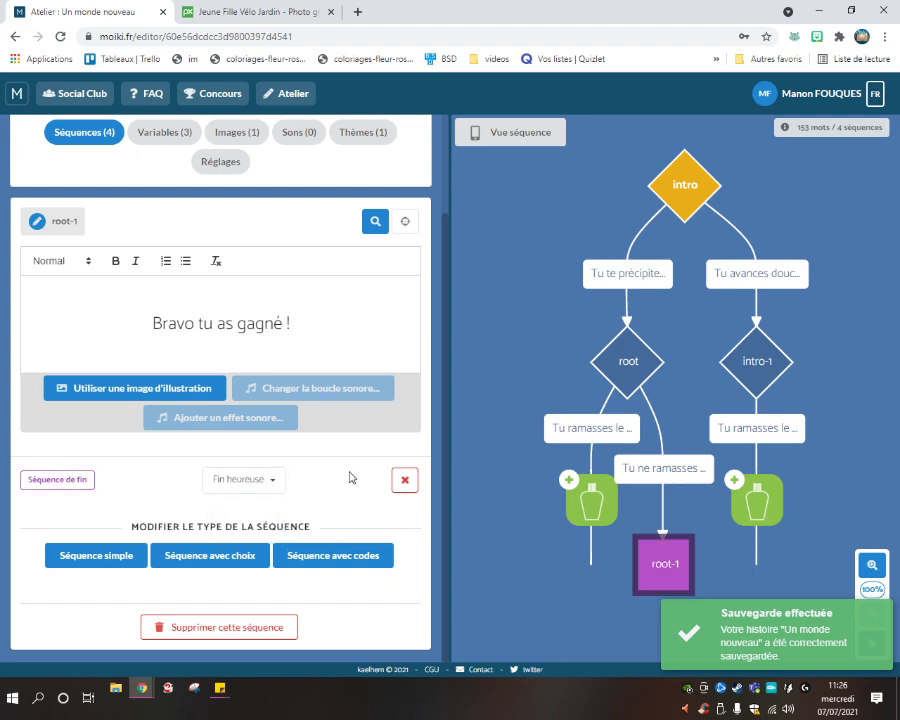
{"action": "scroll", "coordinate": [322, 565], "scroll_direction": "up", "scroll_amount": 3}
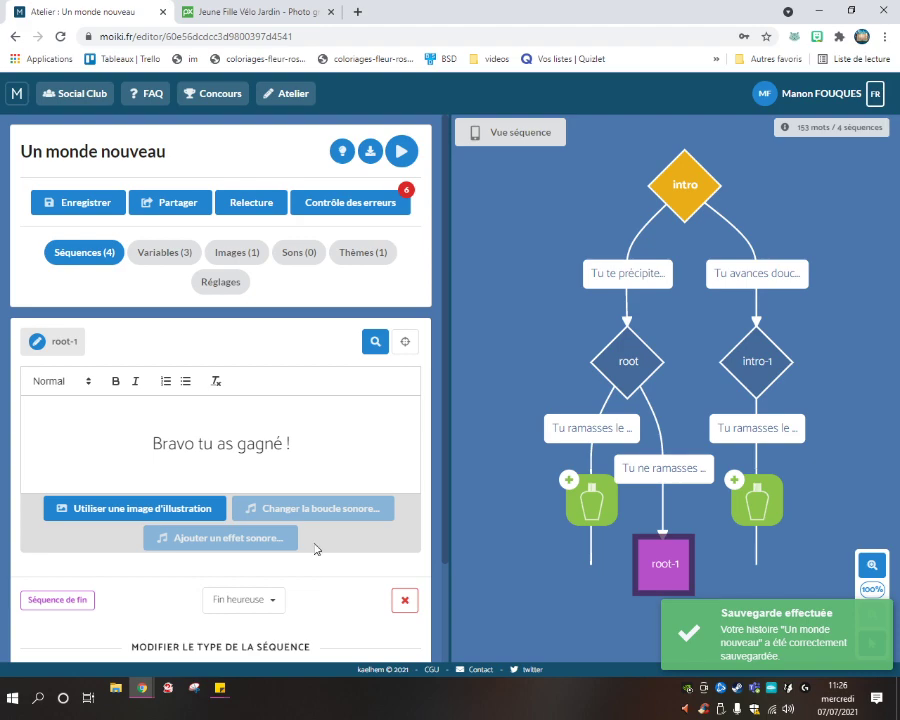
{"action": "scroll", "coordinate": [275, 221], "scroll_direction": "down", "scroll_amount": 3}
{"action": "scroll", "coordinate": [230, 250], "scroll_direction": "up", "scroll_amount": 3}
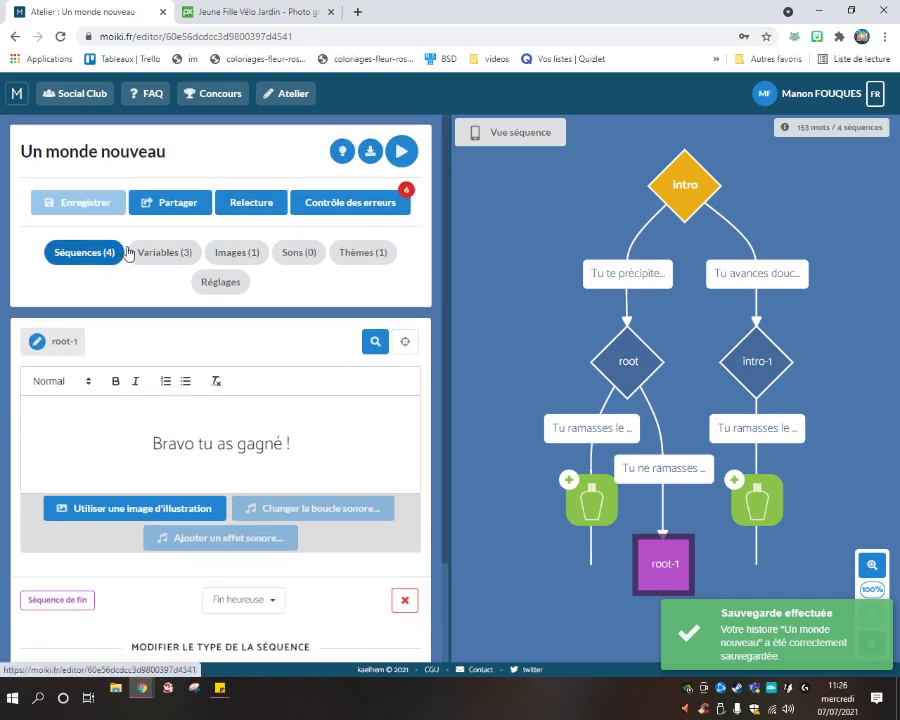
After checking errors, link root's 'Tu ramasses le flacon.' choice to root-1.
{"action": "left_click", "coordinate": [340, 204]}
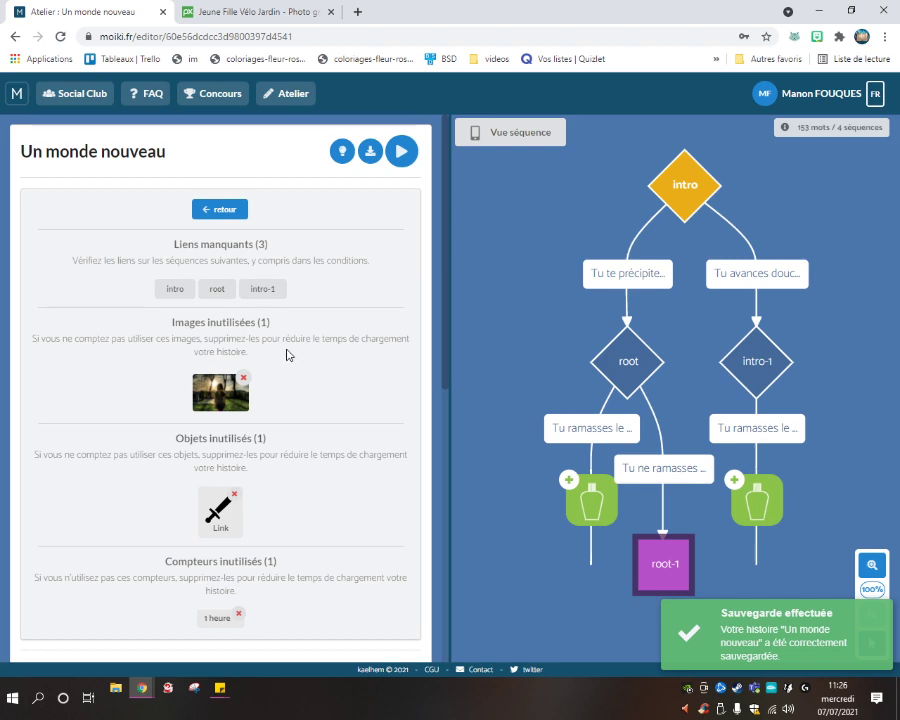
{"action": "scroll", "coordinate": [284, 343], "scroll_direction": "down", "scroll_amount": 3}
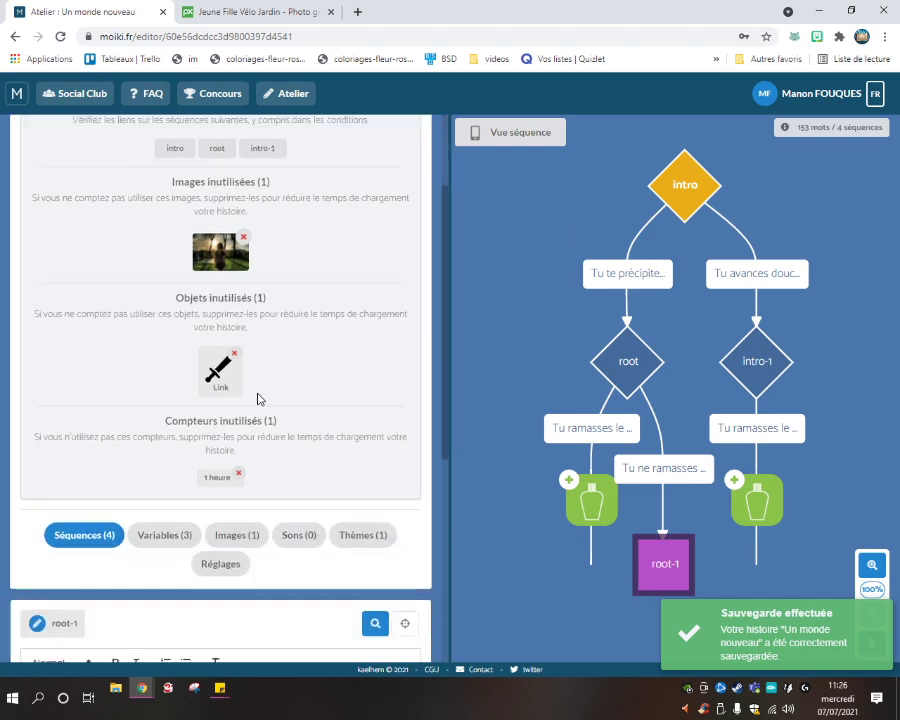
{"action": "scroll", "coordinate": [256, 394], "scroll_direction": "up", "scroll_amount": 3}
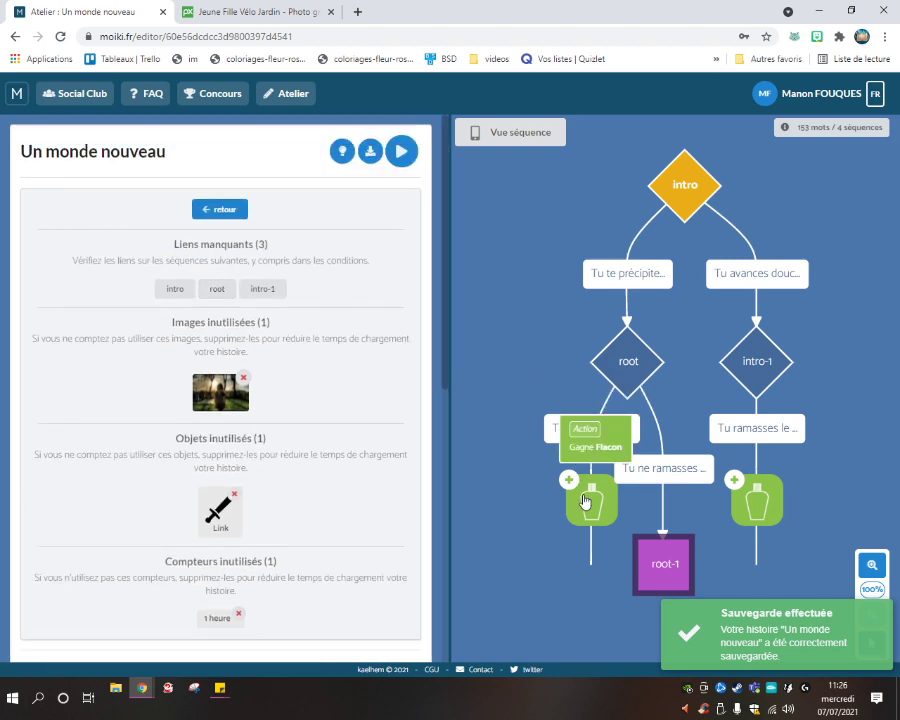
{"action": "left_click", "coordinate": [574, 426]}
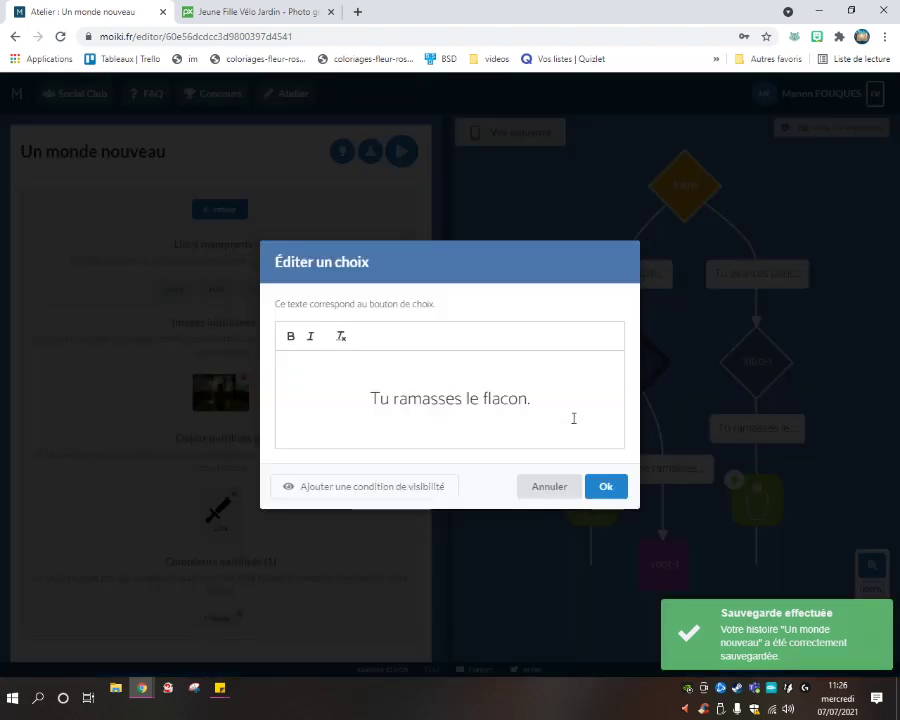
{"action": "left_click", "coordinate": [546, 482]}
{"action": "left_click", "coordinate": [214, 208]}
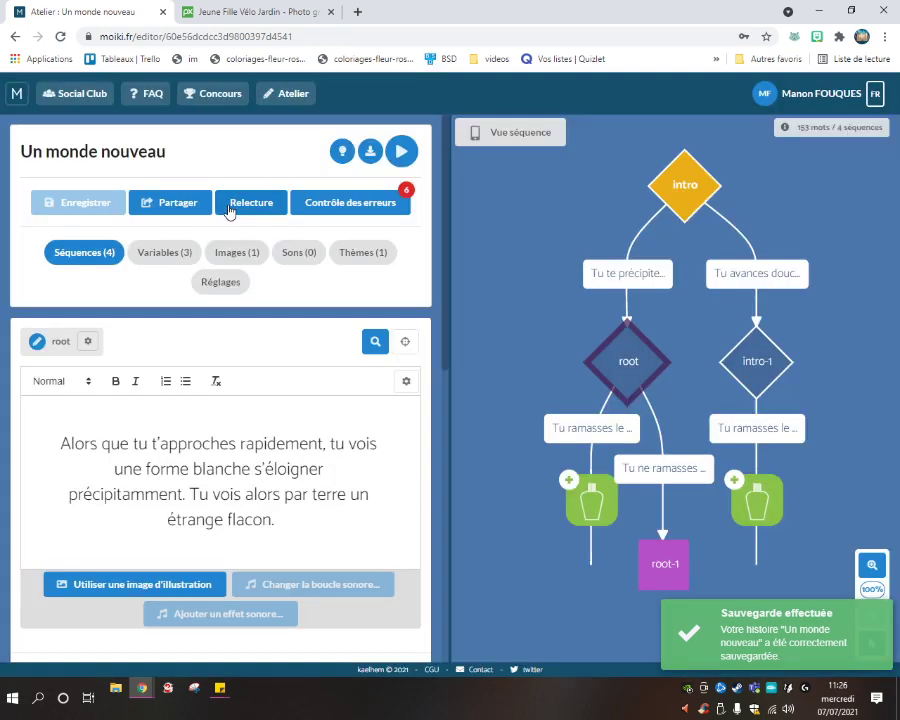
{"action": "scroll", "coordinate": [176, 364], "scroll_direction": "down", "scroll_amount": 4}
{"action": "scroll", "coordinate": [175, 367], "scroll_direction": "up", "scroll_amount": 1}
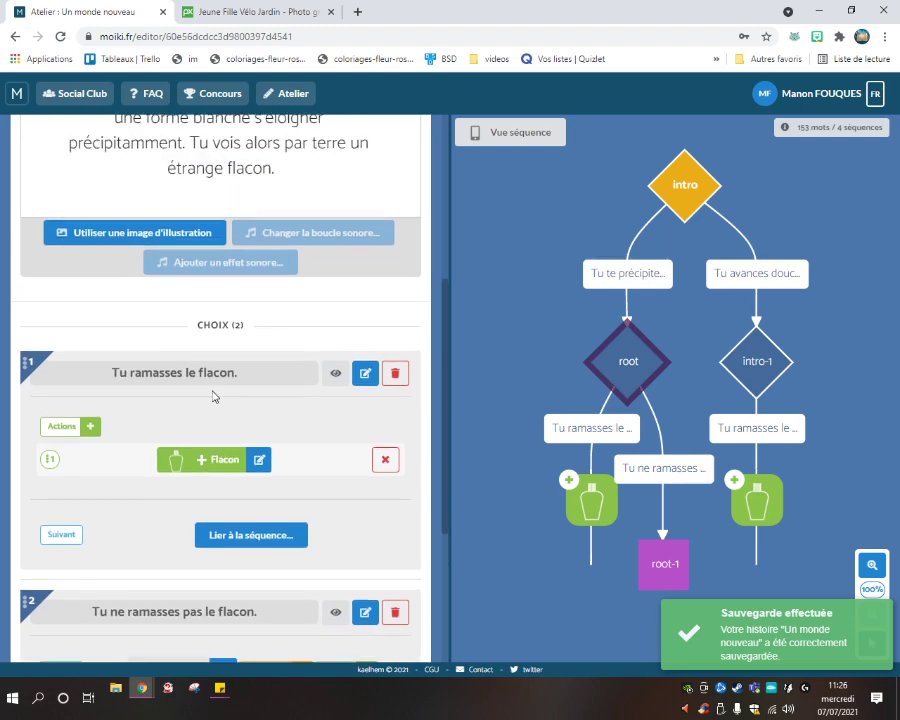
{"action": "left_click", "coordinate": [228, 536]}
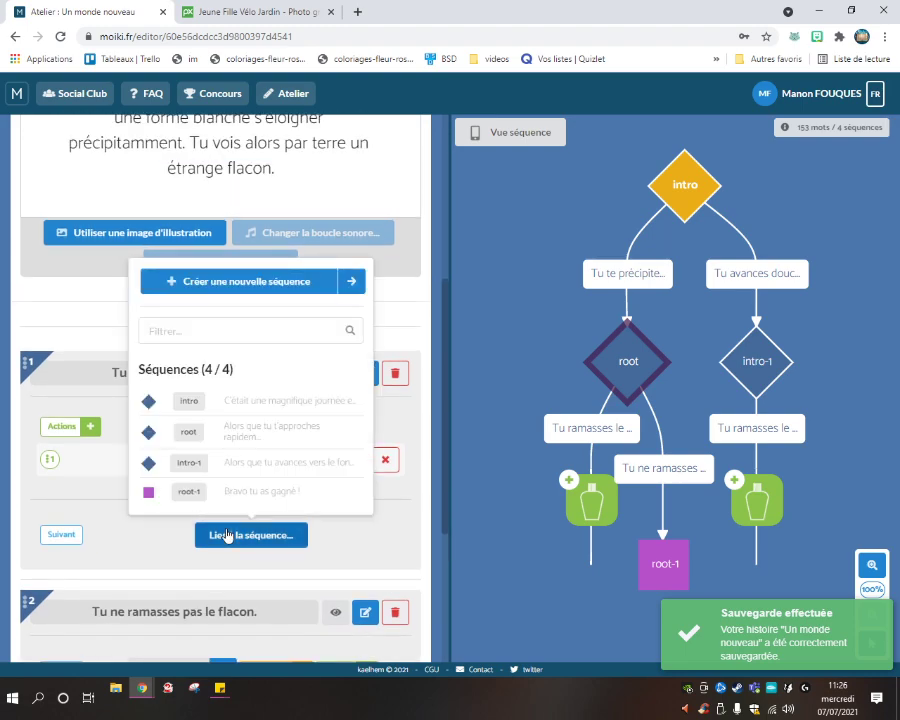
{"action": "left_click", "coordinate": [248, 492]}
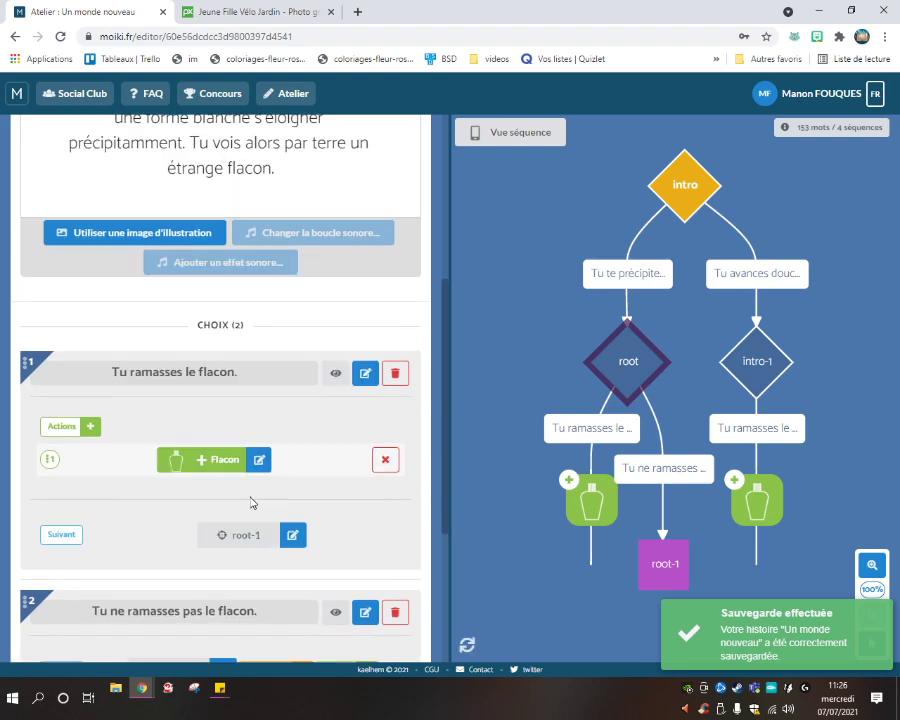
Link intro's third choice, 'Finalement, apeuré(e)… ne pas sortir.', to root-1.
{"action": "scroll", "coordinate": [241, 492], "scroll_direction": "down", "scroll_amount": 4}
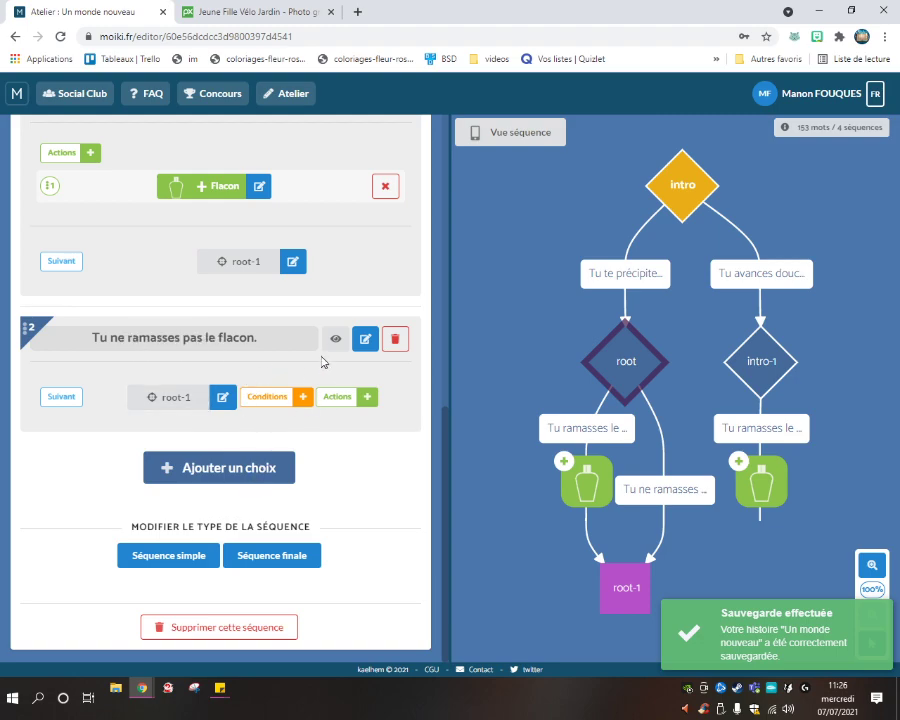
{"action": "scroll", "coordinate": [255, 343], "scroll_direction": "up", "scroll_amount": 3}
{"action": "scroll", "coordinate": [251, 345], "scroll_direction": "down", "scroll_amount": 3}
{"action": "left_click", "coordinate": [735, 288]}
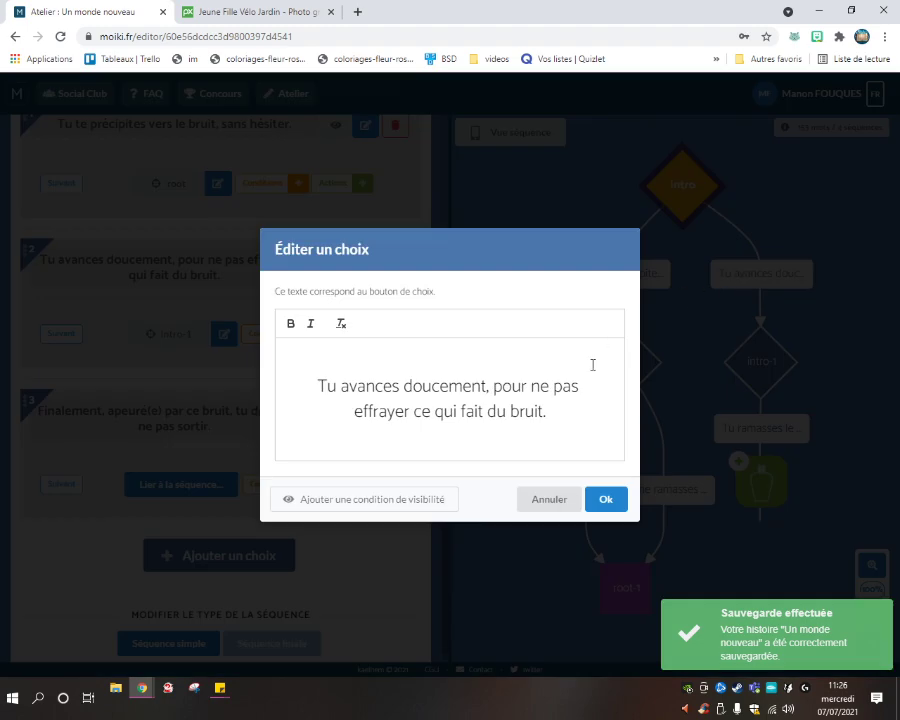
{"action": "left_click", "coordinate": [604, 498]}
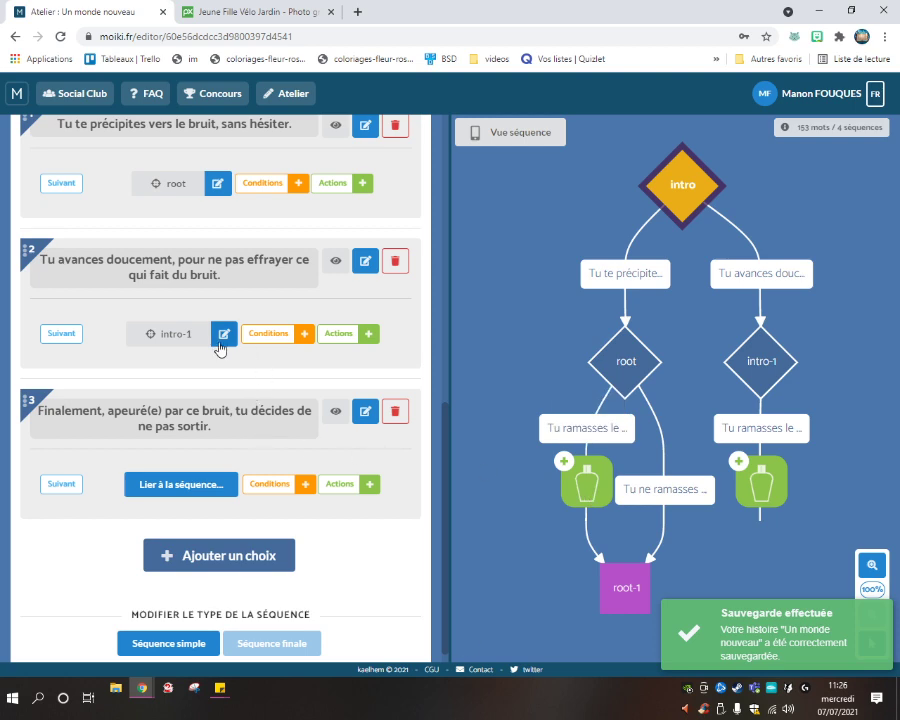
{"action": "left_click", "coordinate": [225, 484]}
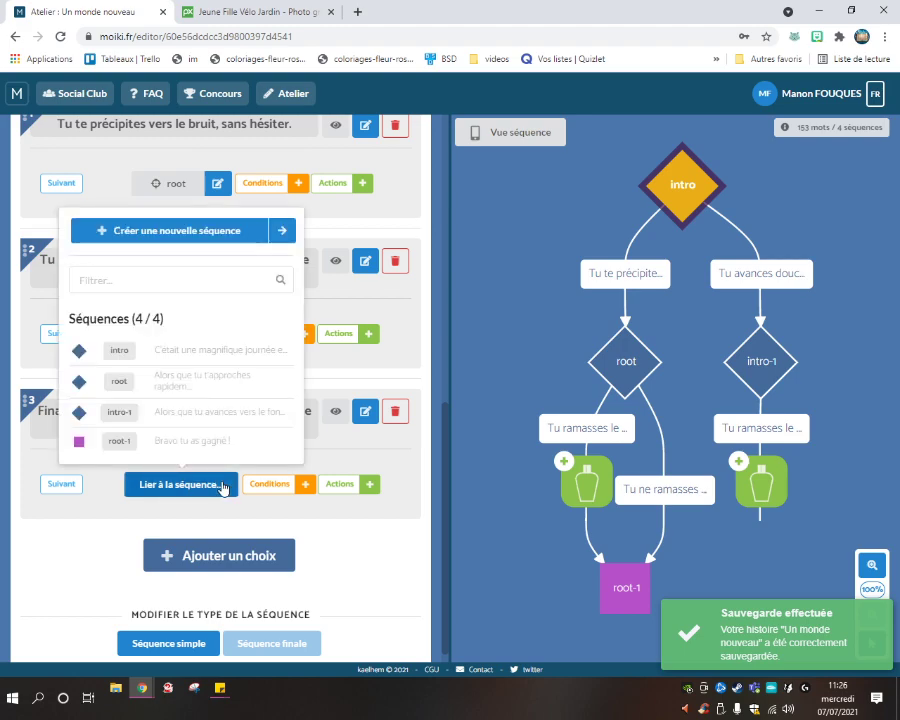
{"action": "left_click", "coordinate": [197, 447]}
{"action": "scroll", "coordinate": [205, 345], "scroll_direction": "up", "scroll_amount": 3}
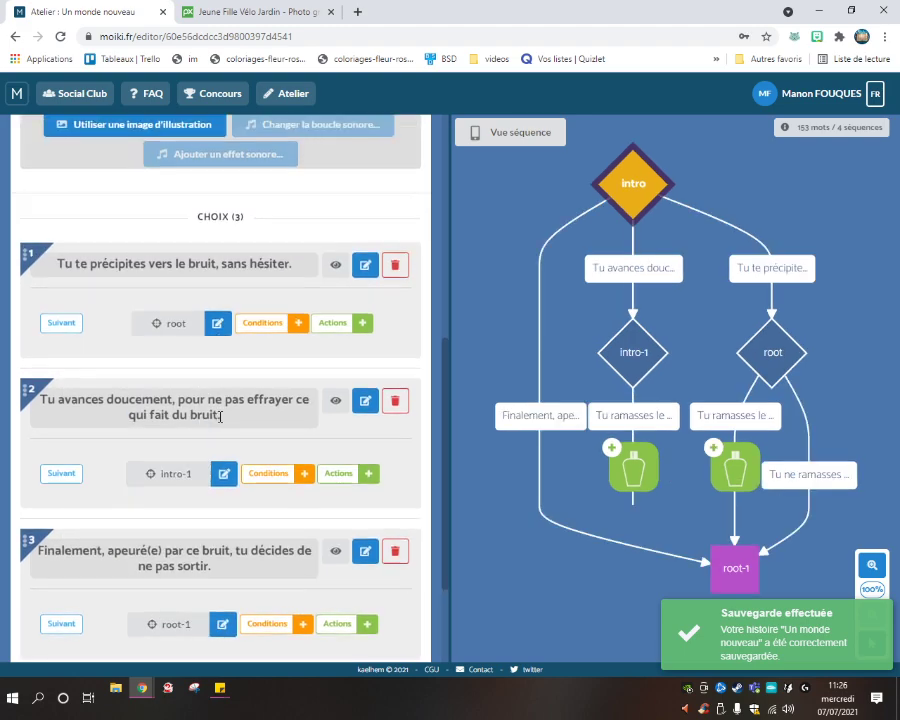
{"action": "scroll", "coordinate": [280, 518], "scroll_direction": "down", "scroll_amount": 2}
{"action": "scroll", "coordinate": [265, 518], "scroll_direction": "up", "scroll_amount": 6}
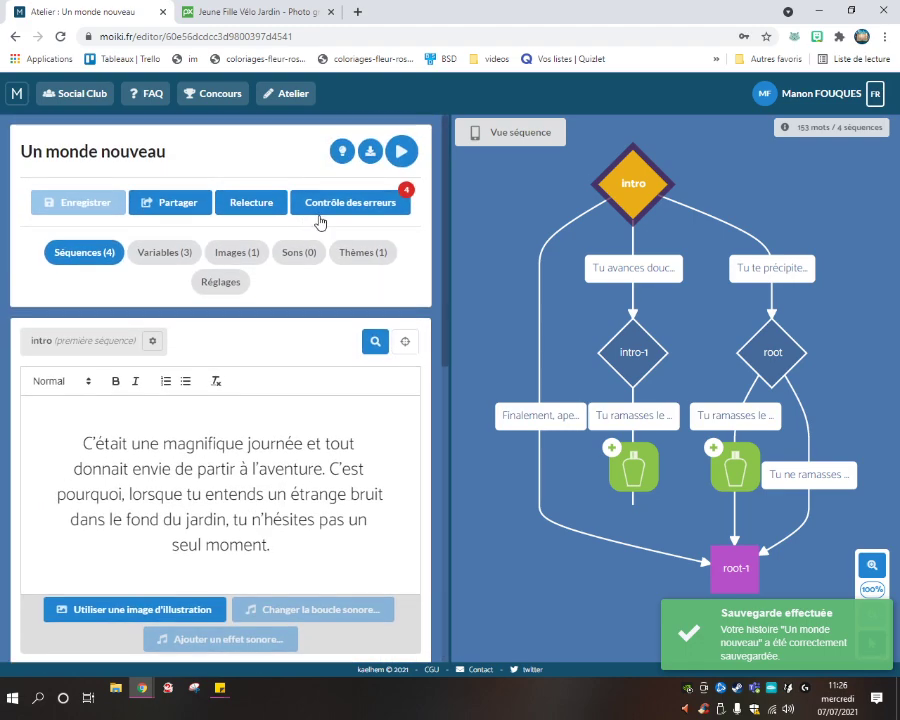
Find intro-1 via the error check and link its first choice to root-1.
{"action": "left_click", "coordinate": [320, 208]}
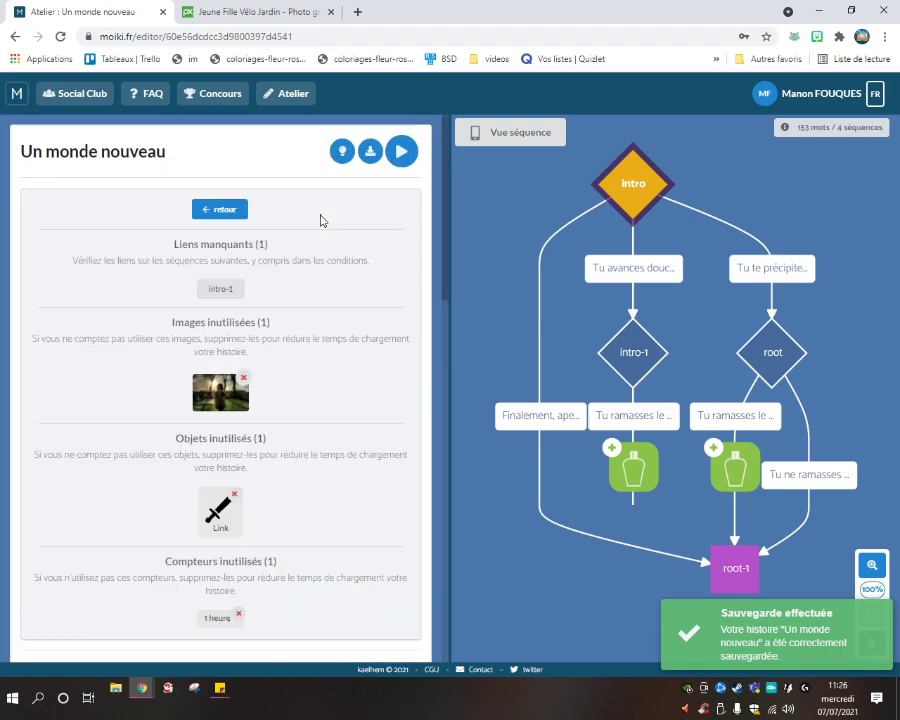
{"action": "left_click", "coordinate": [230, 292]}
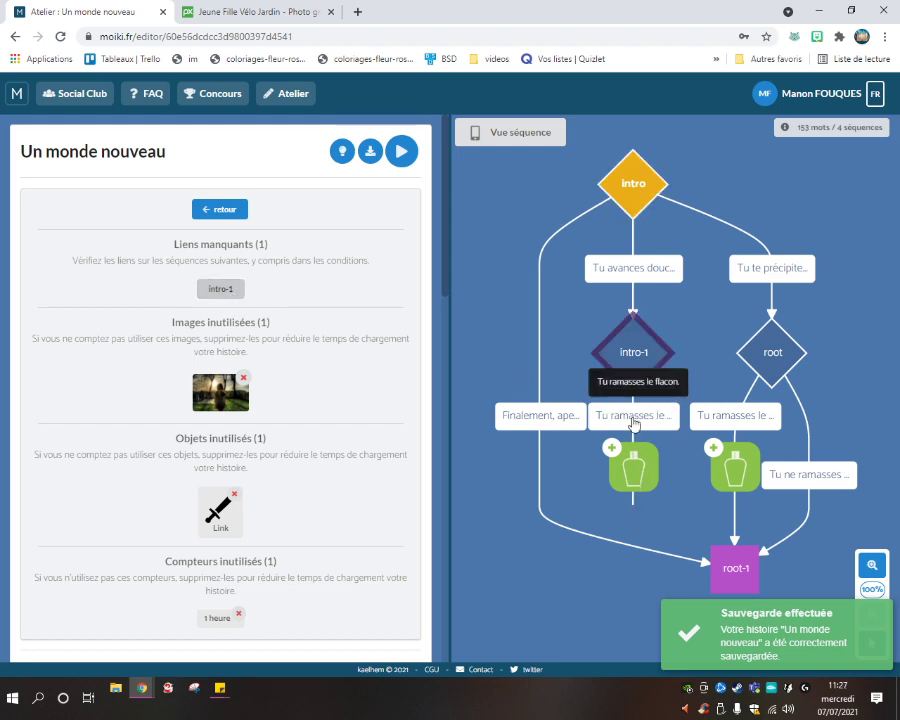
{"action": "double_click", "coordinate": [636, 364]}
{"action": "left_click", "coordinate": [198, 208]}
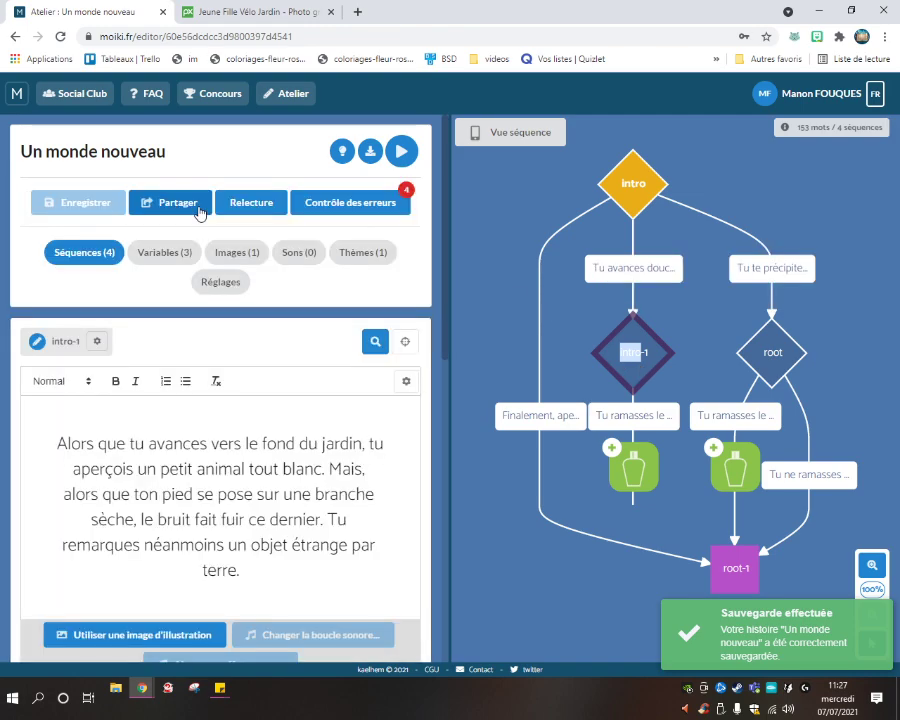
{"action": "scroll", "coordinate": [258, 399], "scroll_direction": "down", "scroll_amount": 5}
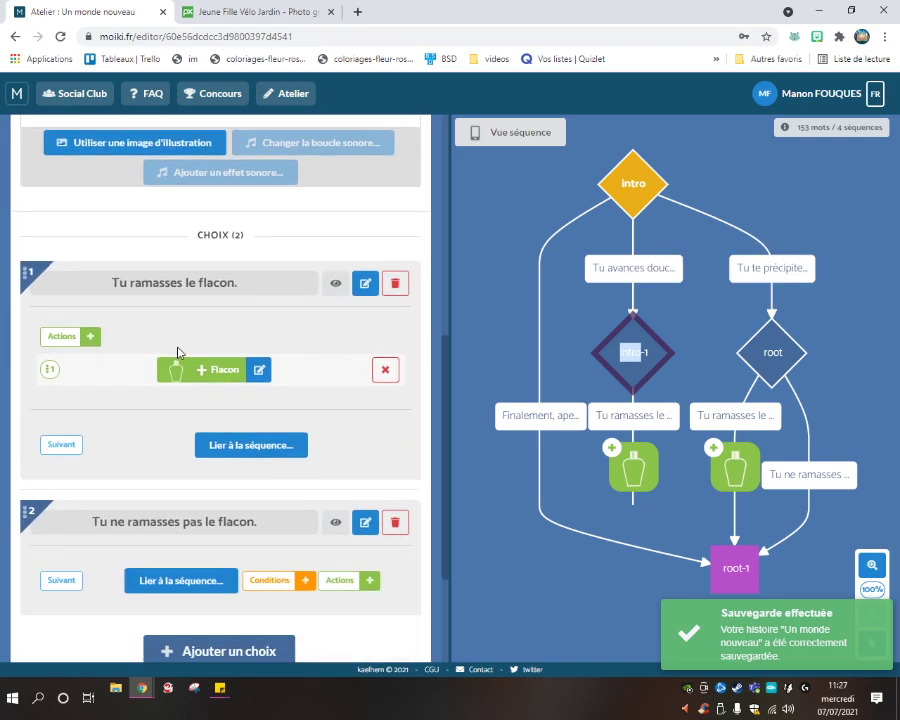
{"action": "left_click", "coordinate": [222, 437]}
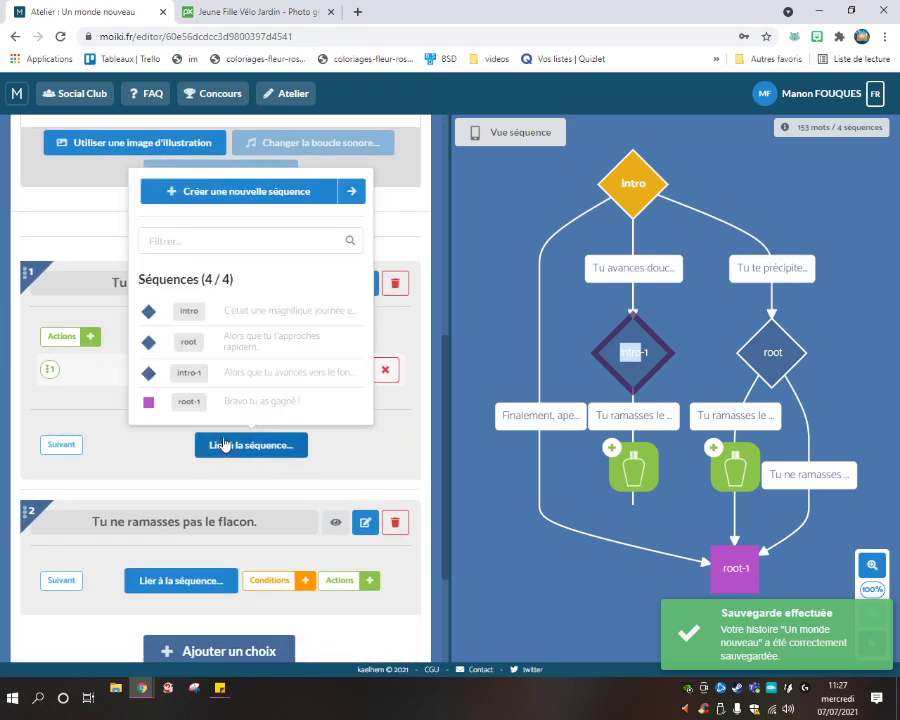
{"action": "left_click", "coordinate": [217, 398]}
{"action": "scroll", "coordinate": [236, 357], "scroll_direction": "down", "scroll_amount": 2}
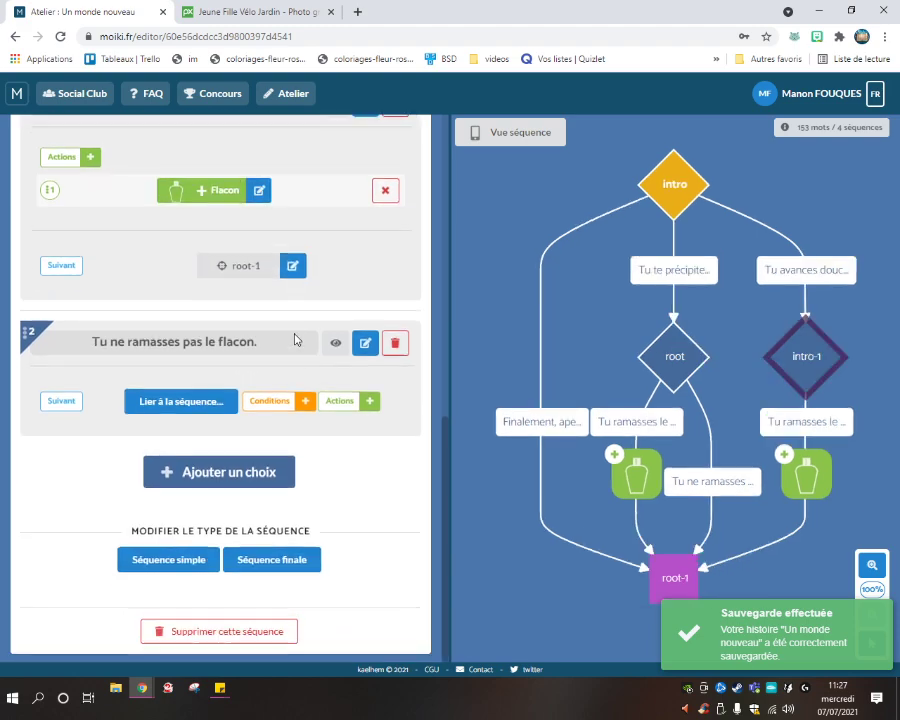
{"action": "scroll", "coordinate": [295, 311], "scroll_direction": "up", "scroll_amount": 8}
Link intro-1's second choice, 'Tu ne ramasses pas le flacon.', to root-1 too.
{"action": "left_click", "coordinate": [366, 204]}
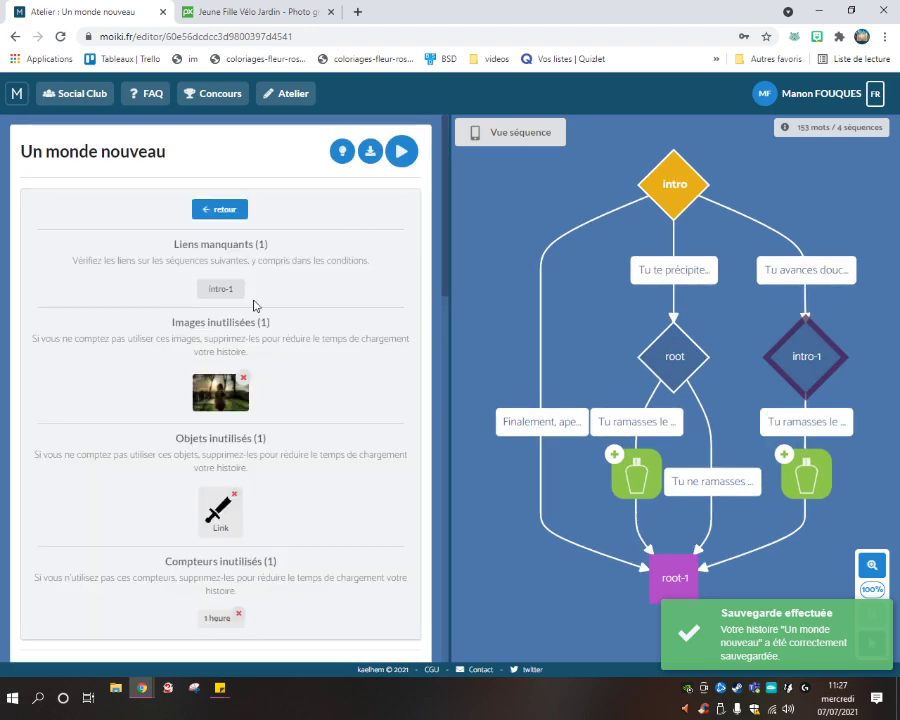
{"action": "left_click", "coordinate": [225, 210]}
{"action": "scroll", "coordinate": [240, 325], "scroll_direction": "down", "scroll_amount": 6}
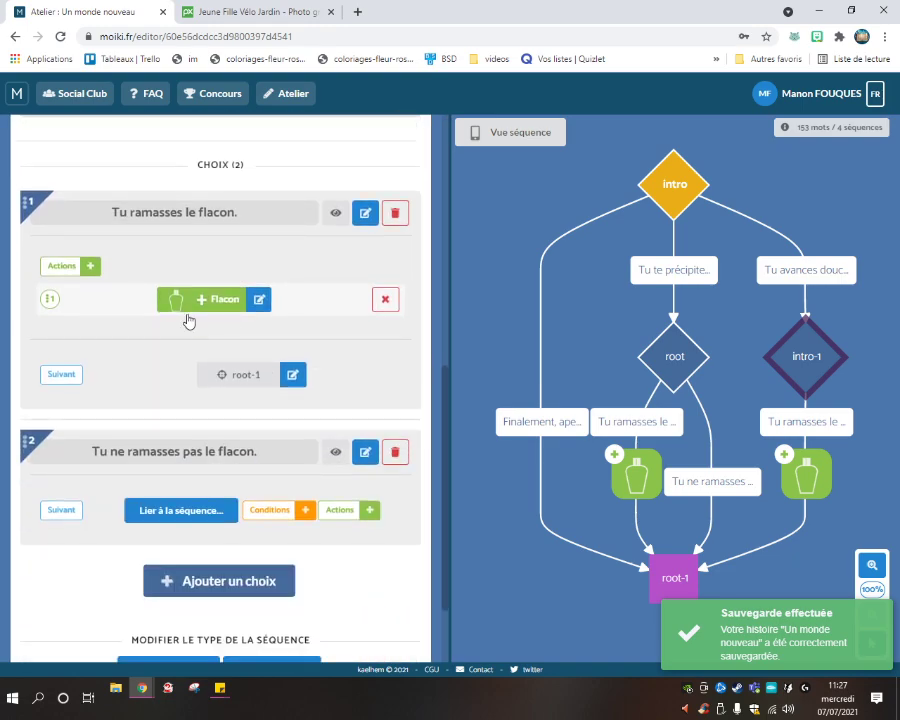
{"action": "scroll", "coordinate": [234, 380], "scroll_direction": "down", "scroll_amount": 2}
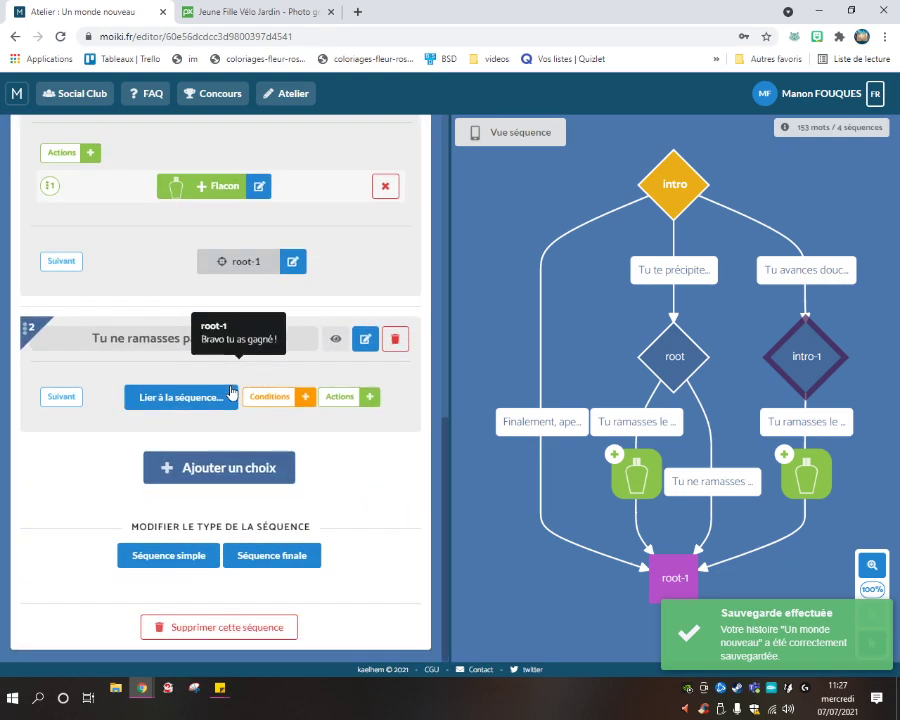
{"action": "left_click", "coordinate": [148, 404]}
{"action": "left_click", "coordinate": [157, 650]}
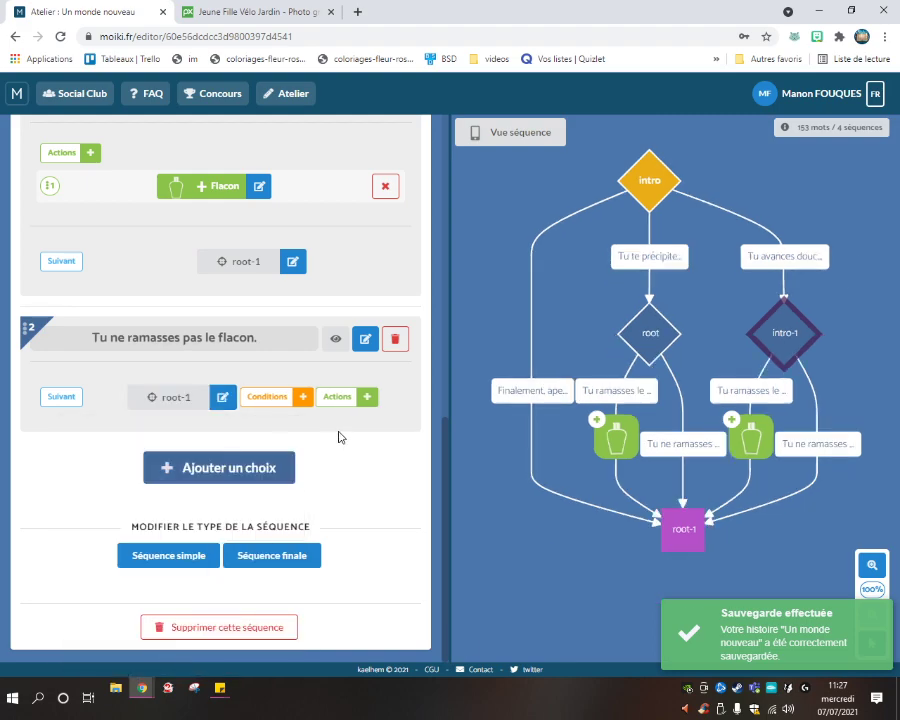
{"action": "scroll", "coordinate": [321, 470], "scroll_direction": "up", "scroll_amount": 10}
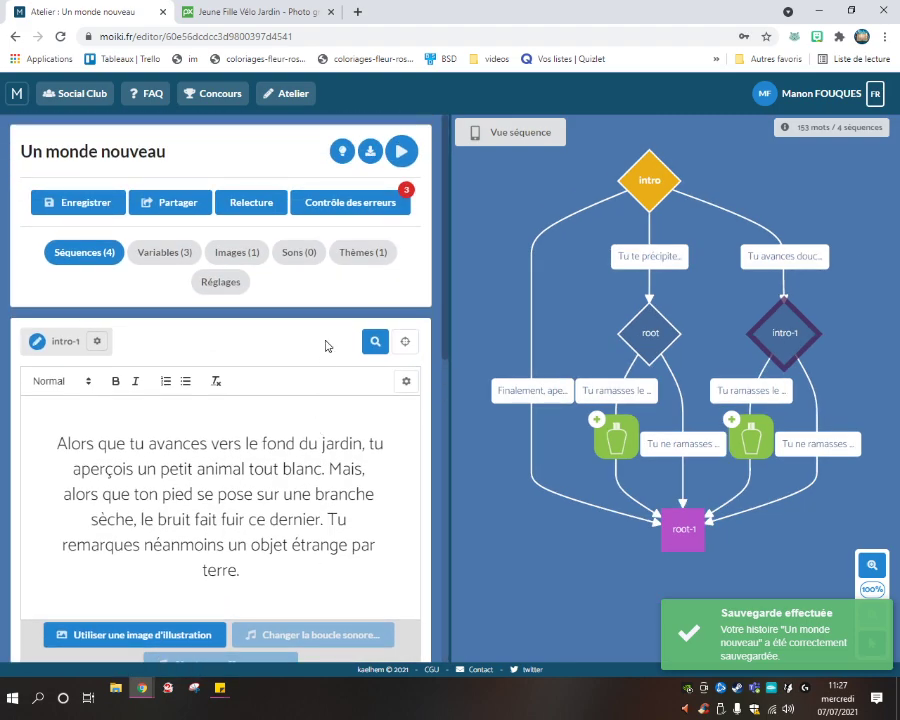
{"action": "left_click", "coordinate": [342, 151]}
Play the preview, rushing toward the noise and picking up the flask to win.
{"action": "left_click", "coordinate": [400, 151]}
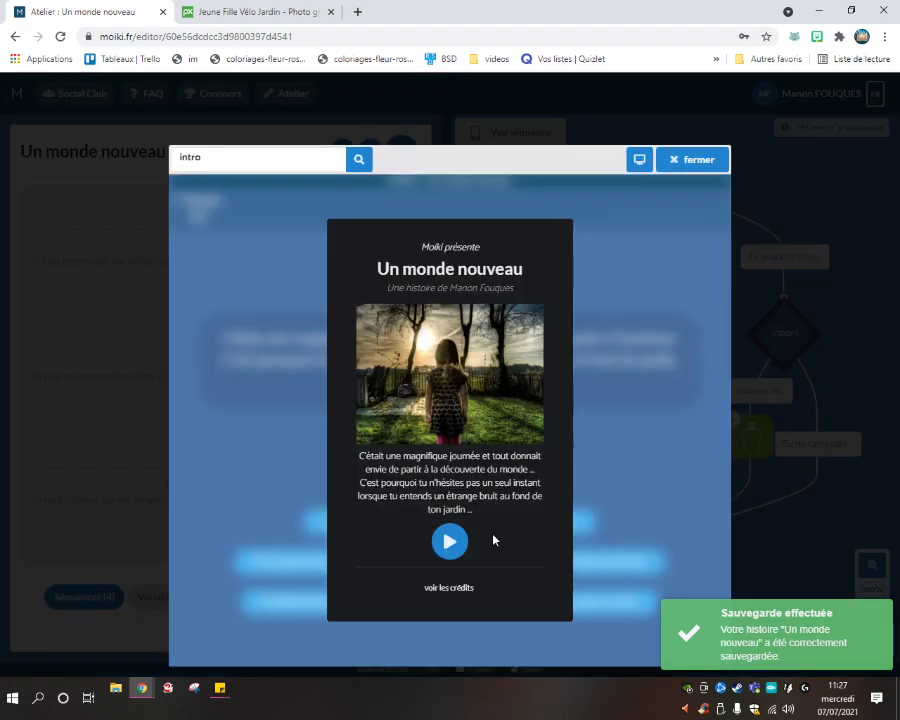
{"action": "left_click", "coordinate": [449, 548]}
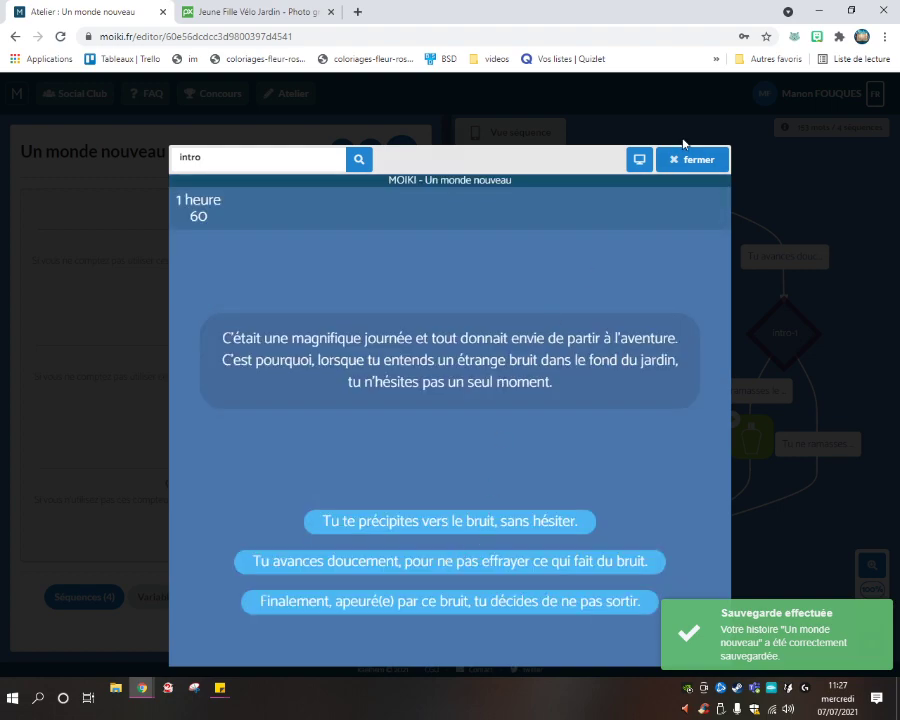
{"action": "left_click", "coordinate": [412, 528]}
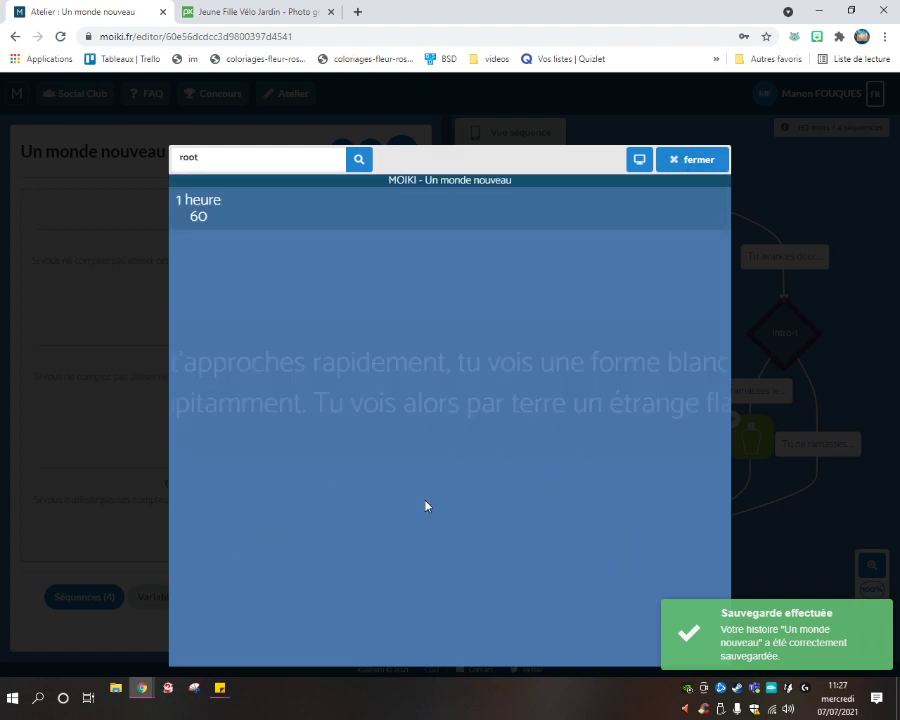
{"action": "left_click", "coordinate": [430, 558]}
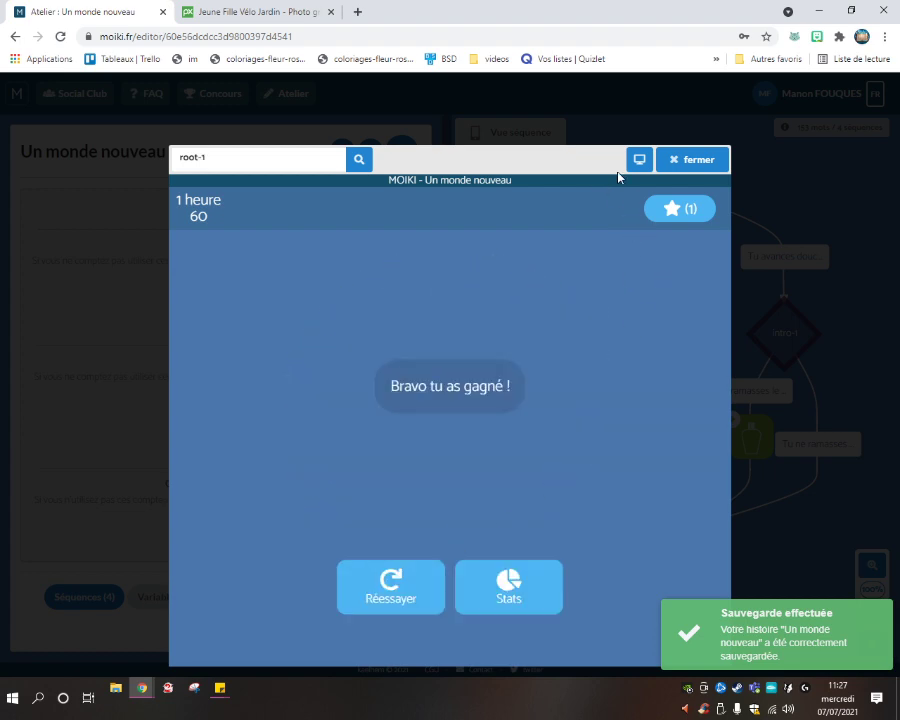
Try the narrower display size, then close the preview.
{"action": "triple_click", "coordinate": [194, 214]}
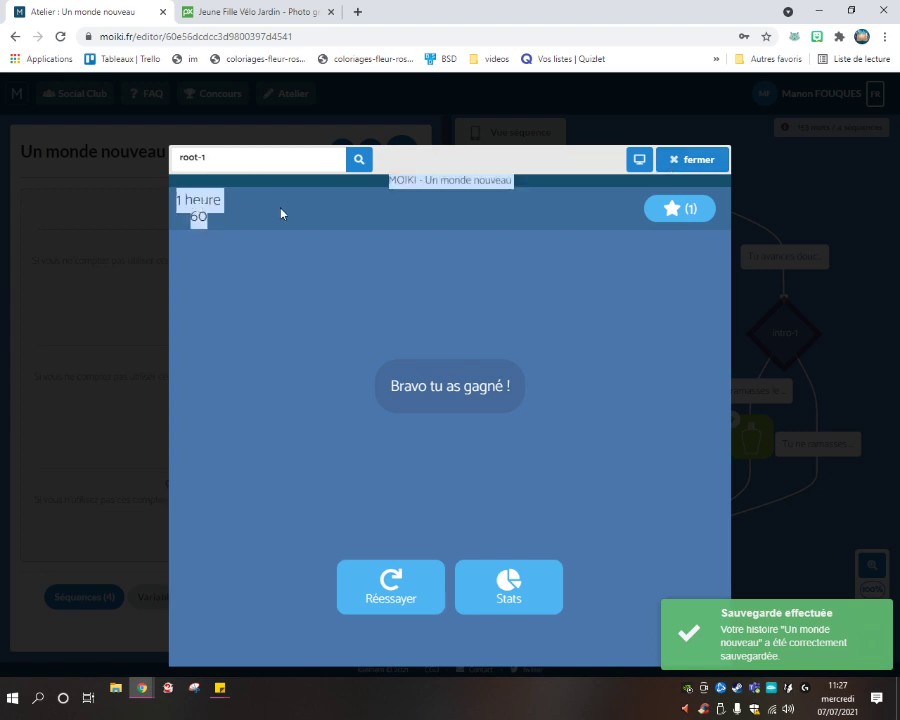
{"action": "left_click", "coordinate": [524, 263]}
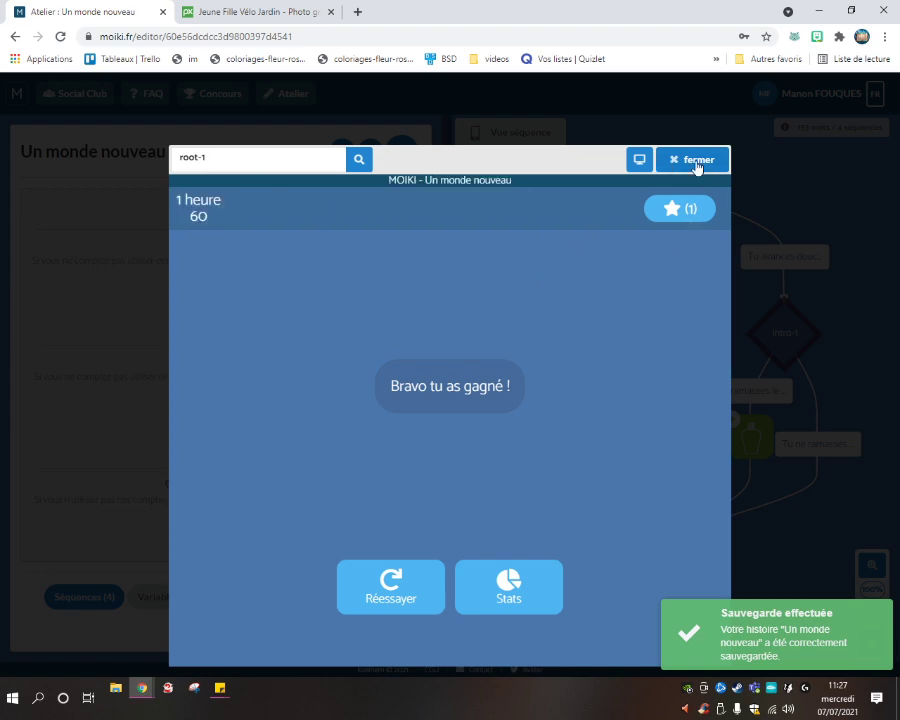
{"action": "left_click", "coordinate": [632, 163]}
{"action": "left_click", "coordinate": [540, 163]}
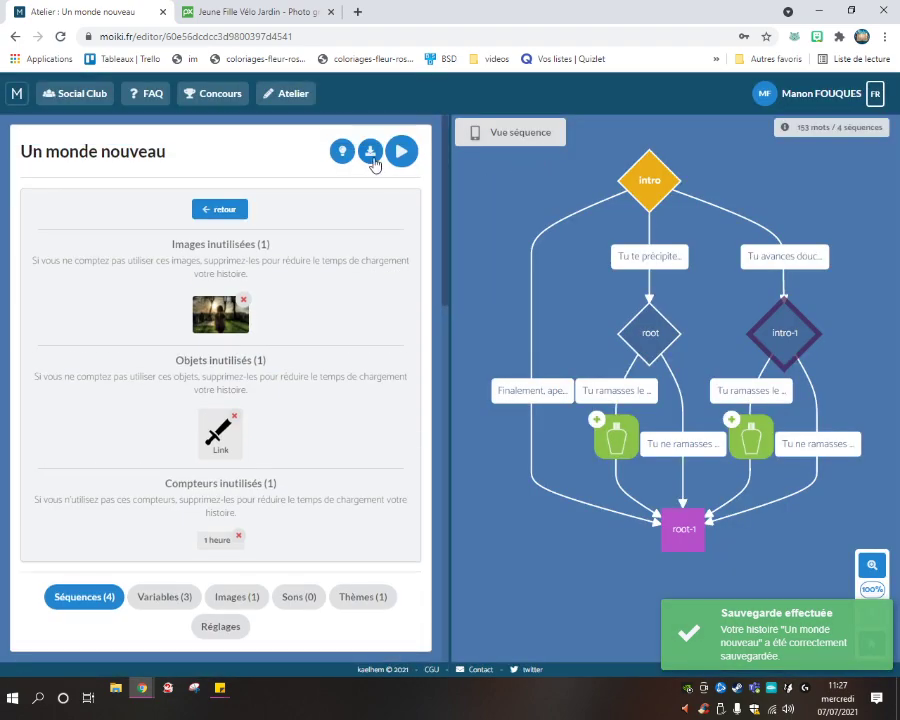
Open the 'Exportez votre histoire' options and follow the 'Suivez nos conseils' documentation link.
{"action": "left_click", "coordinate": [389, 156]}
{"action": "left_click", "coordinate": [550, 165]}
{"action": "left_click", "coordinate": [379, 155]}
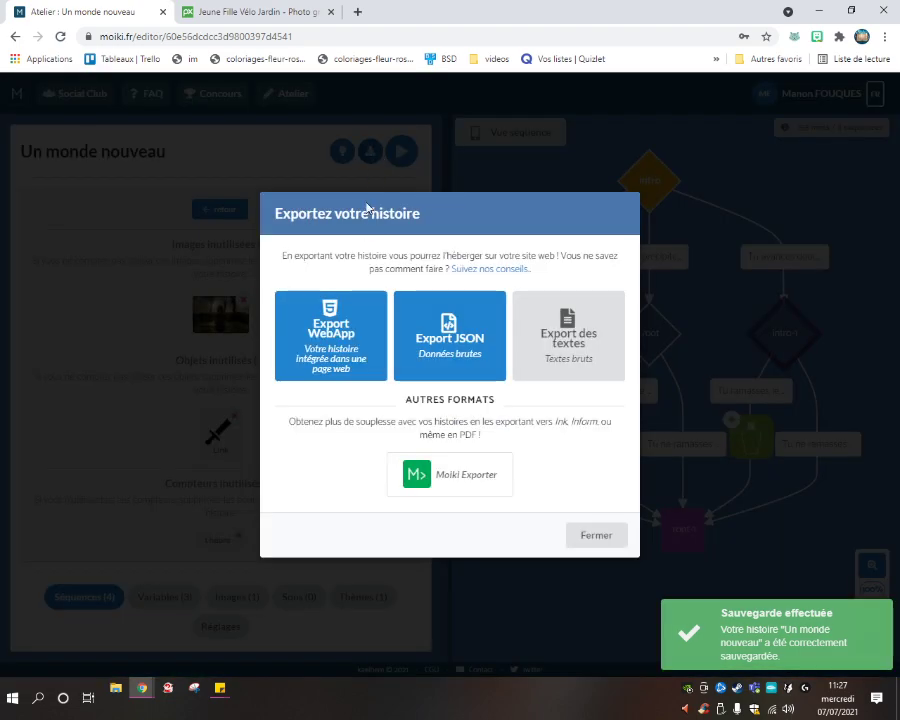
{"action": "mouse_move", "coordinate": [328, 255]}
{"action": "left_mouse_down"}
{"action": "mouse_move", "coordinate": [456, 256]}
{"action": "mouse_move", "coordinate": [592, 274]}
{"action": "mouse_move", "coordinate": [321, 255]}
{"action": "left_mouse_up"}
{"action": "left_click", "coordinate": [595, 277]}
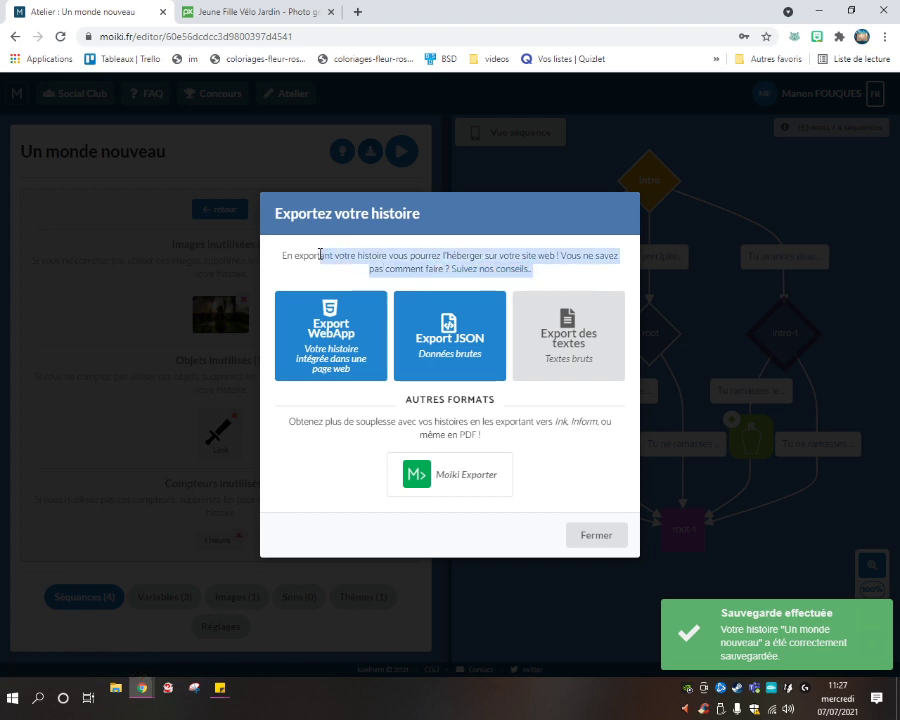
{"action": "left_click", "coordinate": [320, 255]}
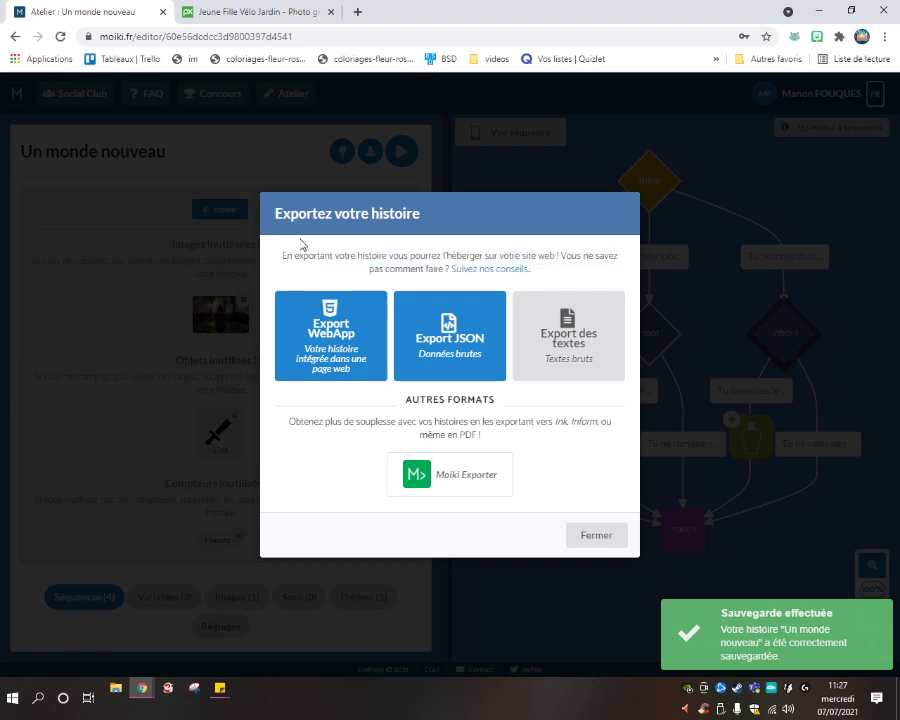
{"action": "left_click", "coordinate": [468, 268]}
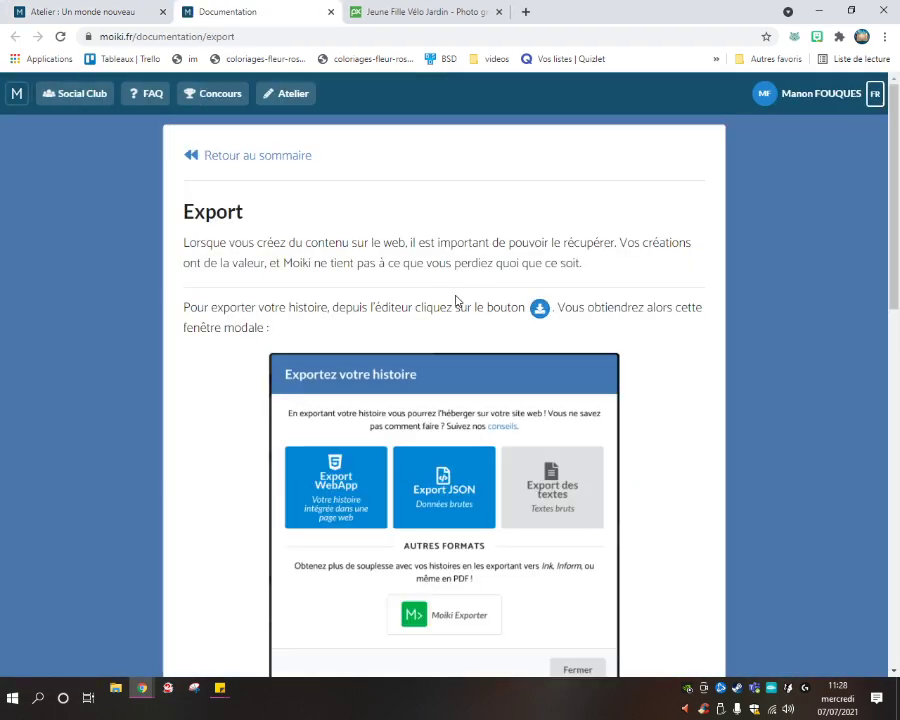
Read the Export WebApp section, highlighting its paragraph along the way.
{"action": "scroll", "coordinate": [261, 291], "scroll_direction": "down", "scroll_amount": 5}
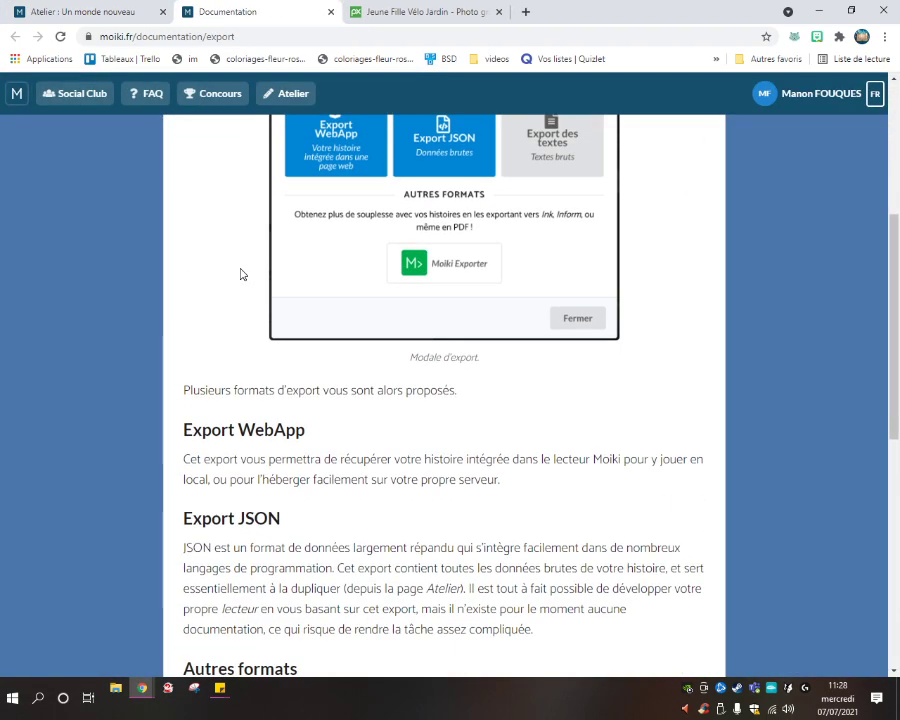
{"action": "left_click_drag", "start_coordinate": [180, 249], "coordinate": [538, 282]}
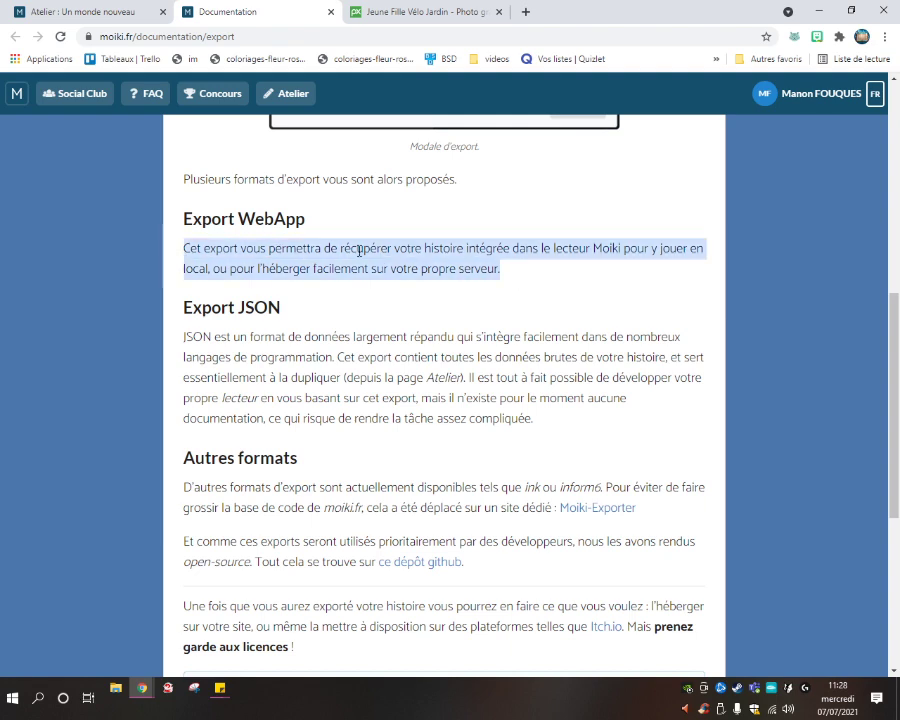
{"action": "left_click", "coordinate": [280, 259]}
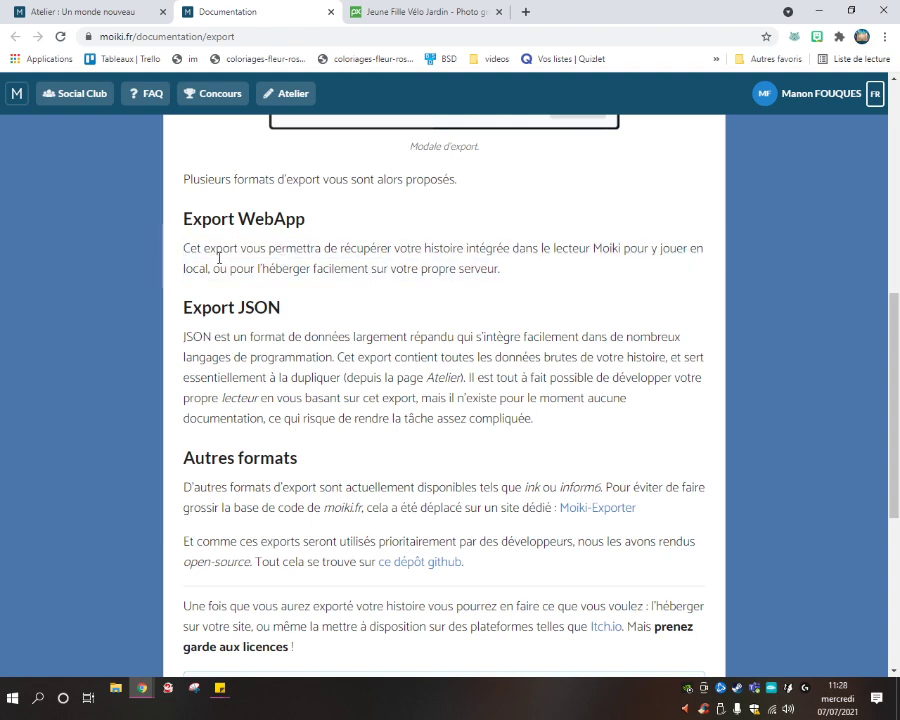
{"action": "left_click_drag", "start_coordinate": [205, 254], "coordinate": [415, 291]}
{"action": "left_click", "coordinate": [470, 291]}
{"action": "mouse_move", "coordinate": [522, 282]}
{"action": "left_mouse_down"}
{"action": "mouse_move", "coordinate": [184, 248]}
{"action": "mouse_move", "coordinate": [516, 290]}
{"action": "mouse_move", "coordinate": [524, 270]}
{"action": "left_mouse_up"}
{"action": "left_click", "coordinate": [185, 251]}
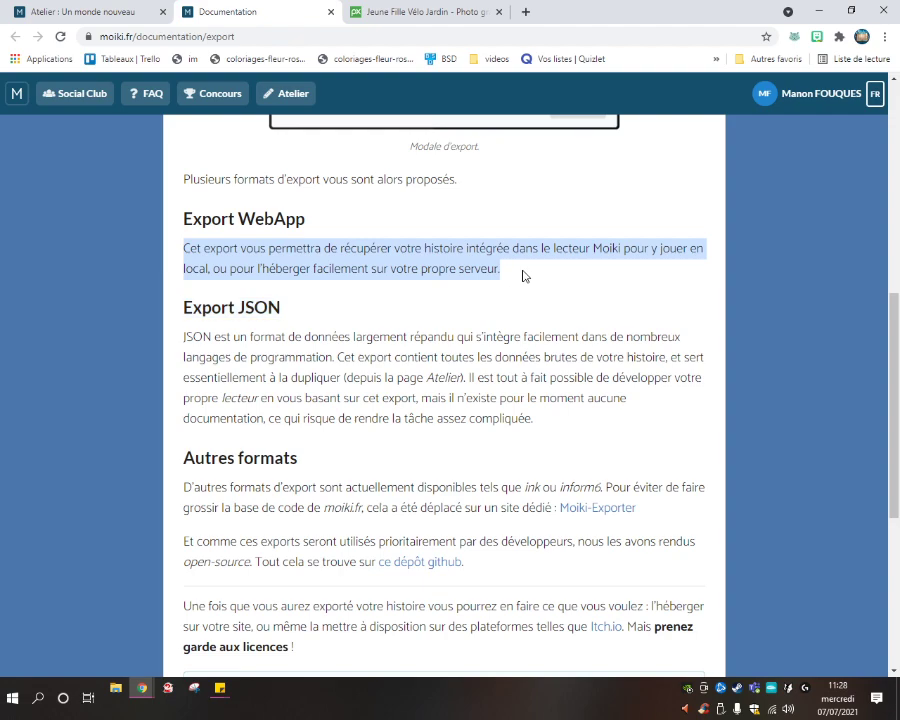
{"action": "left_click", "coordinate": [263, 251]}
Read the Export JSON and licence sections, then return to the documentation table of contents.
{"action": "scroll", "coordinate": [299, 299], "scroll_direction": "down", "scroll_amount": 1}
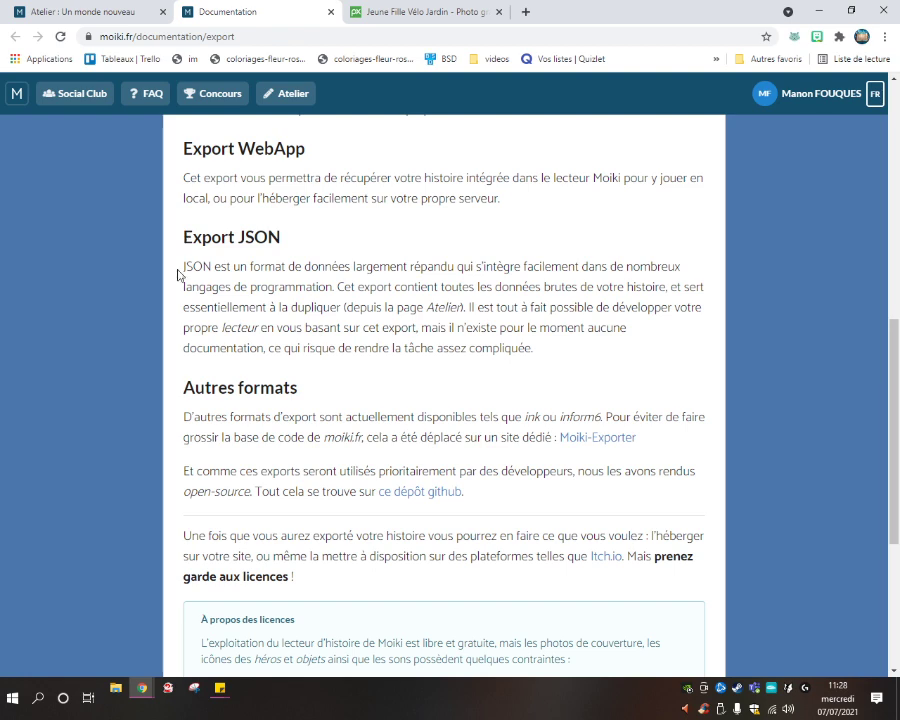
{"action": "left_click_drag", "start_coordinate": [181, 267], "coordinate": [549, 352]}
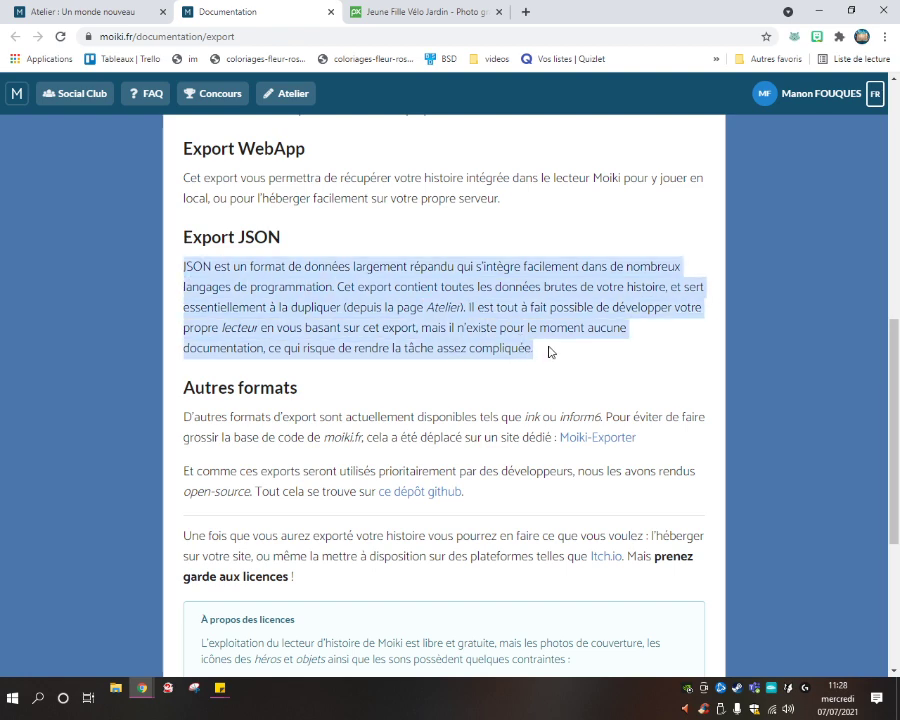
{"action": "left_click", "coordinate": [281, 280]}
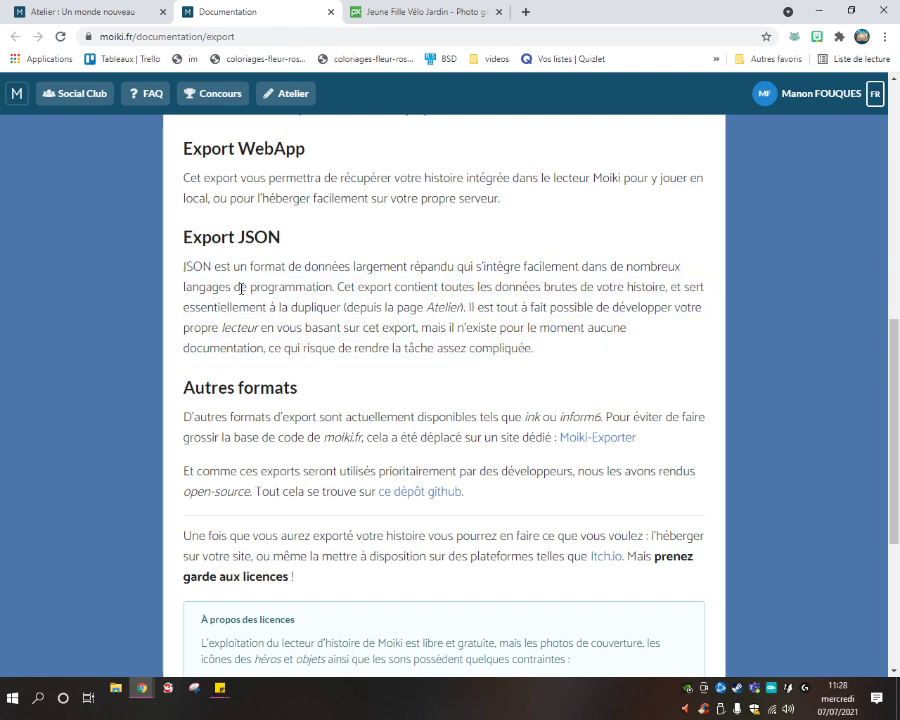
{"action": "left_click_drag", "start_coordinate": [557, 327], "coordinate": [524, 264]}
{"action": "left_click", "coordinate": [382, 262]}
{"action": "scroll", "coordinate": [394, 296], "scroll_direction": "down", "scroll_amount": 1}
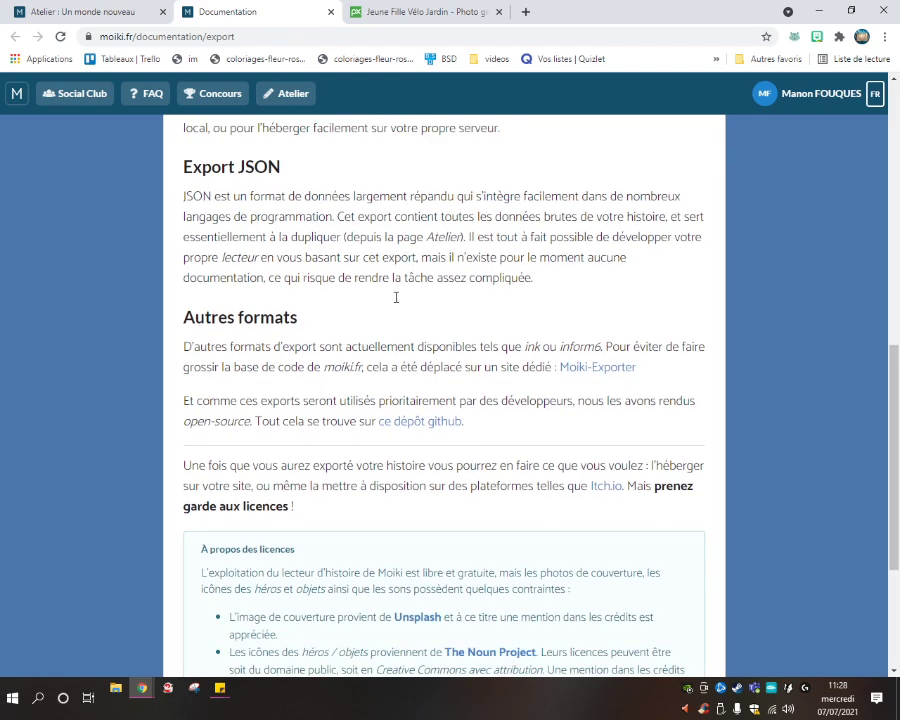
{"action": "scroll", "coordinate": [256, 270], "scroll_direction": "down", "scroll_amount": 1}
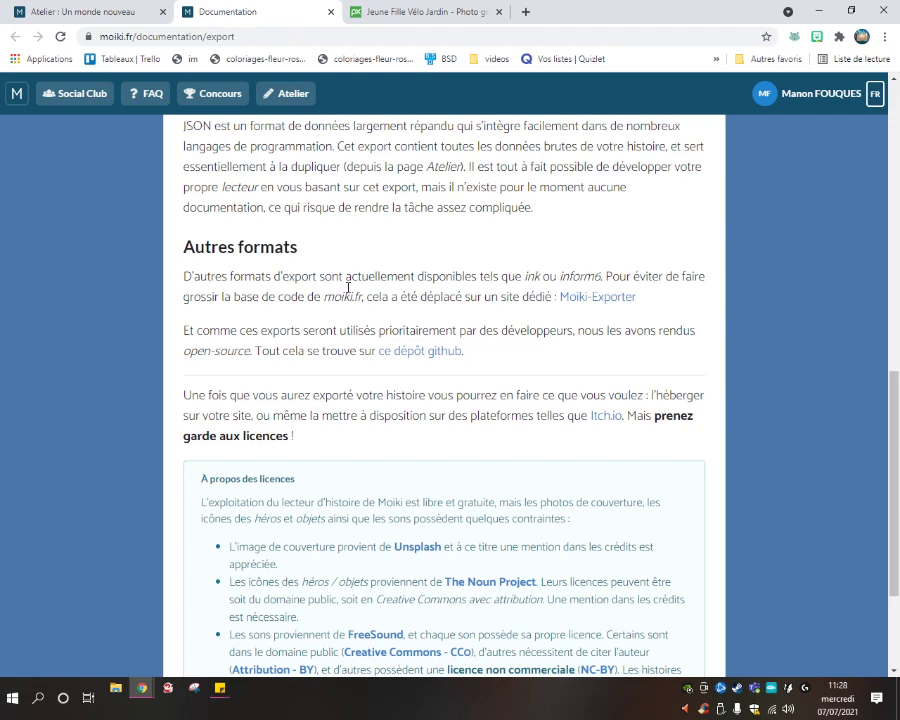
{"action": "scroll", "coordinate": [348, 288], "scroll_direction": "down", "scroll_amount": 1}
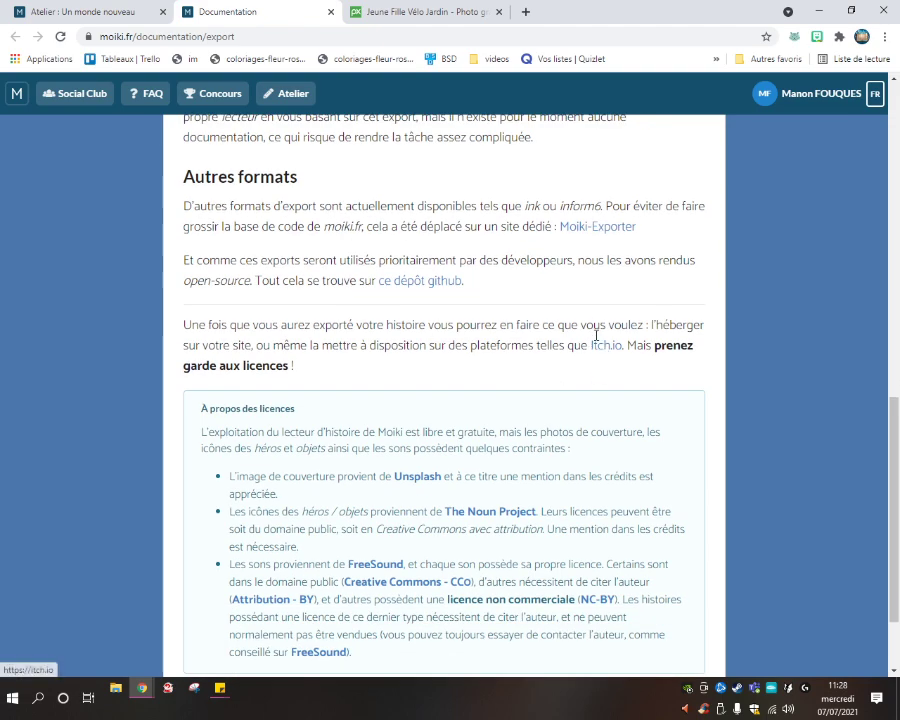
{"action": "scroll", "coordinate": [418, 297], "scroll_direction": "down", "scroll_amount": 1}
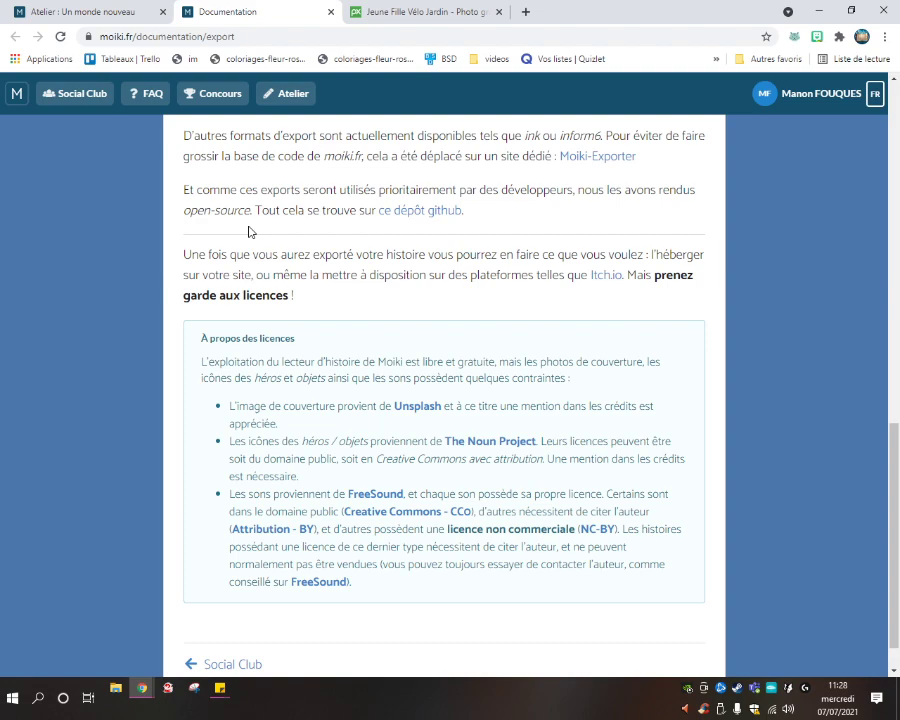
{"action": "scroll", "coordinate": [370, 221], "scroll_direction": "down", "scroll_amount": 1}
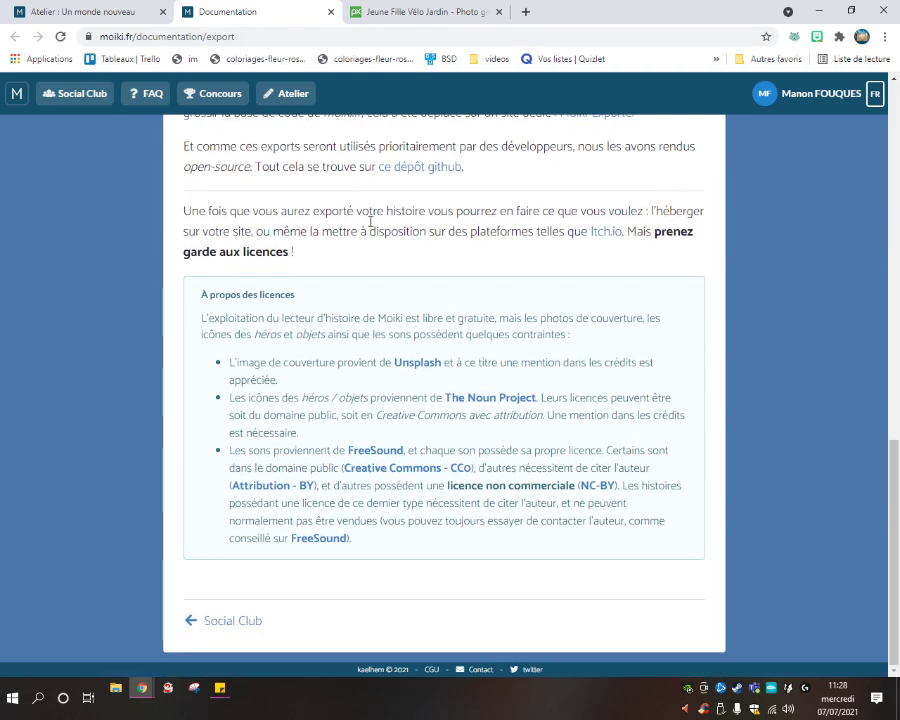
{"action": "scroll", "coordinate": [340, 230], "scroll_direction": "up", "scroll_amount": 10}
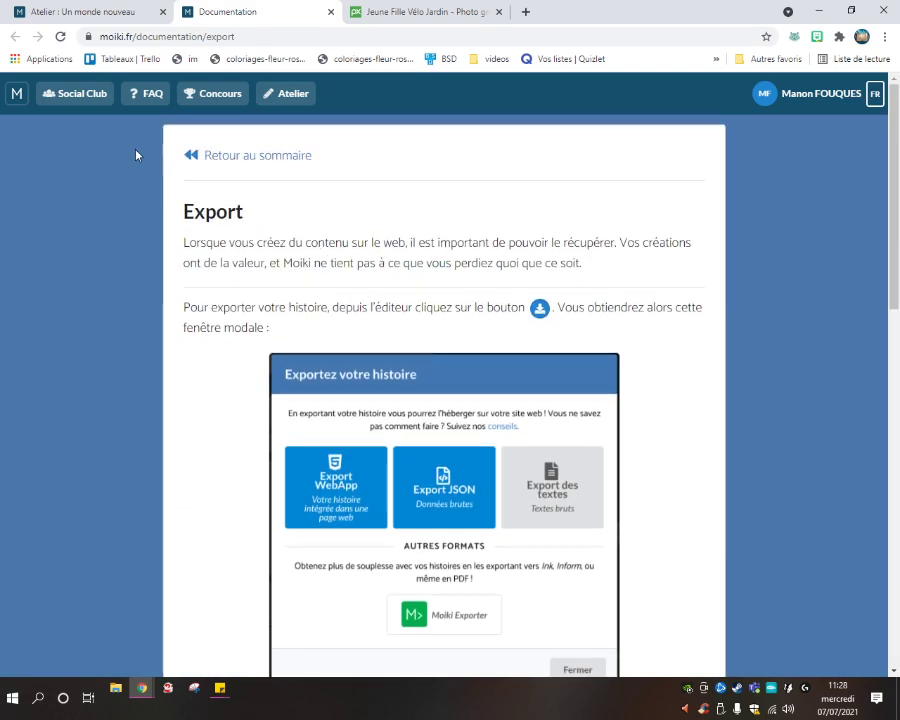
{"action": "left_click", "coordinate": [190, 157]}
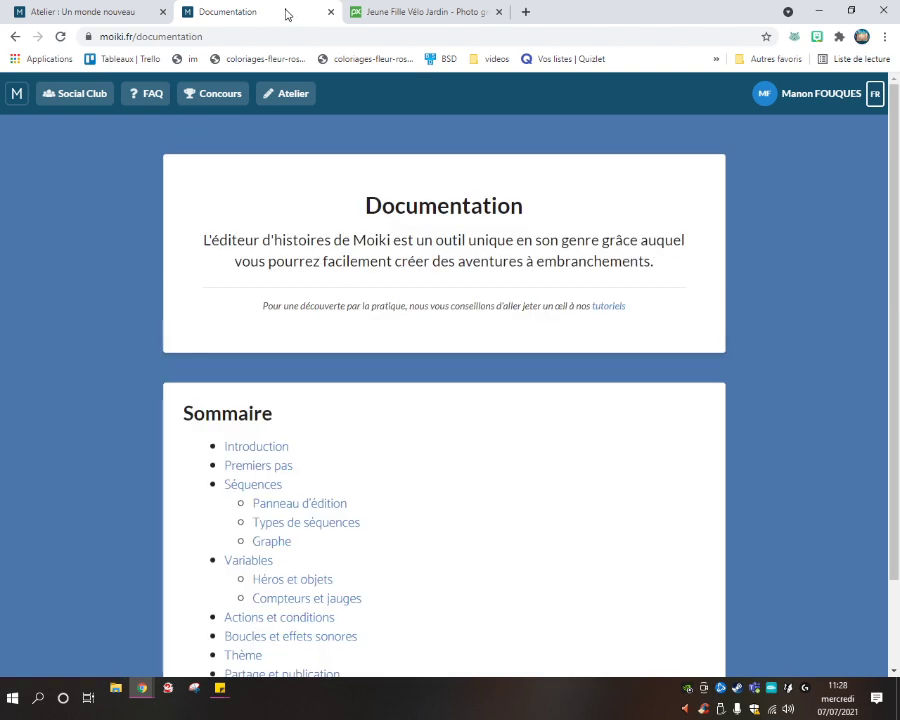
Close the Documentation tab and the export dialog, then minimize Chrome to the desktop.
{"action": "left_click", "coordinate": [331, 12]}
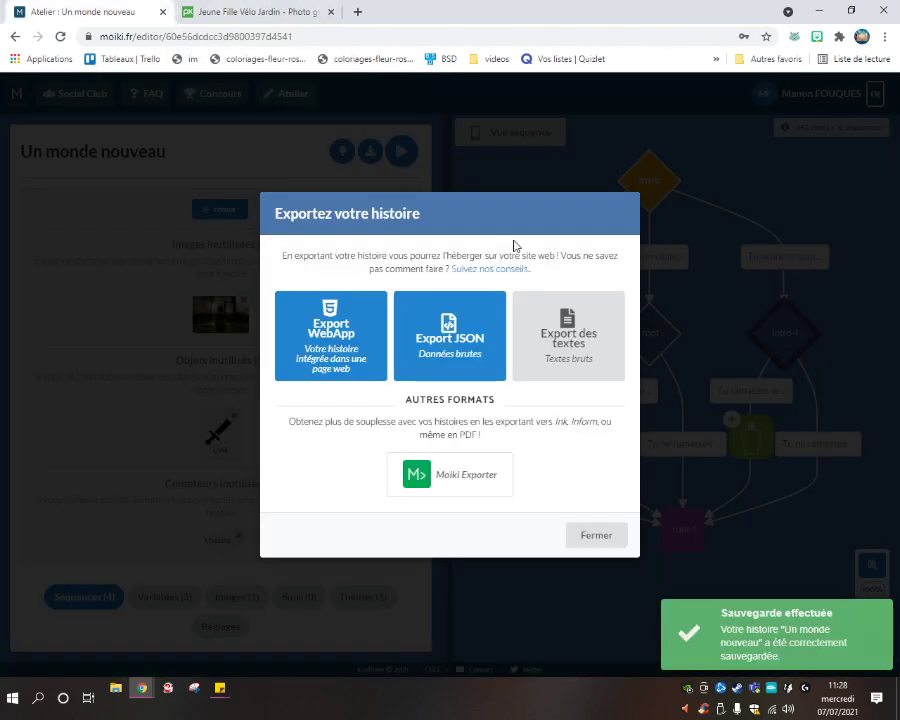
{"action": "left_click", "coordinate": [605, 540]}
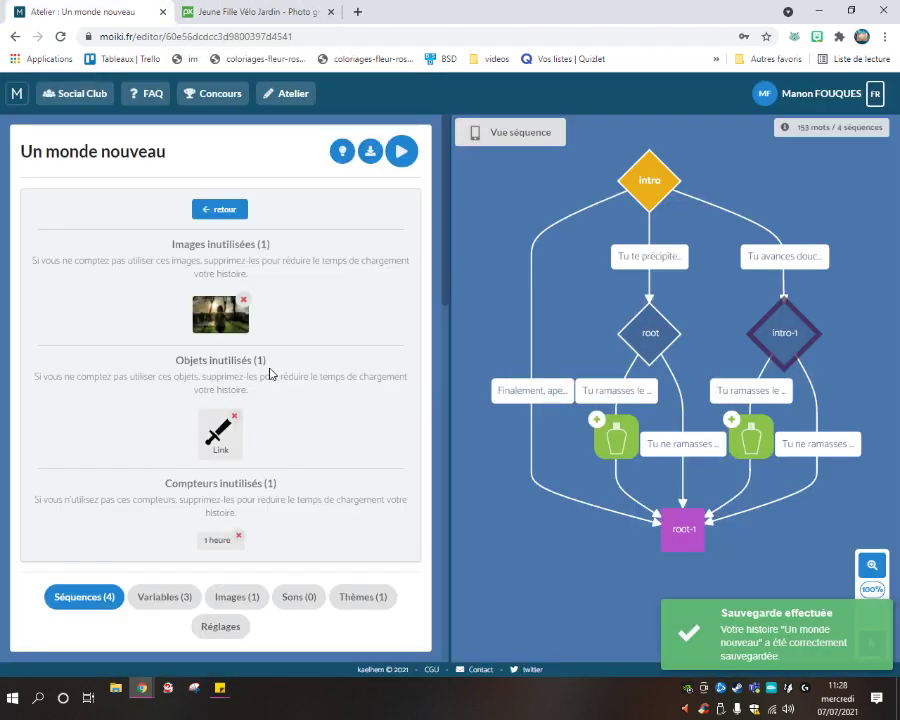
{"action": "scroll", "coordinate": [269, 373], "scroll_direction": "down", "scroll_amount": 4}
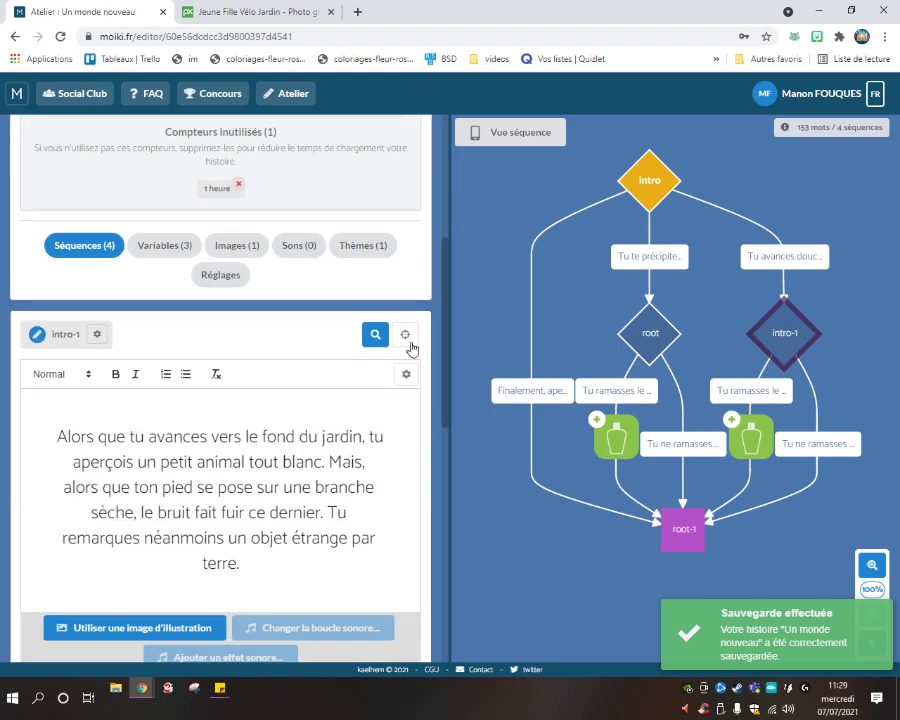
{"action": "scroll", "coordinate": [300, 345], "scroll_direction": "up", "scroll_amount": 4}
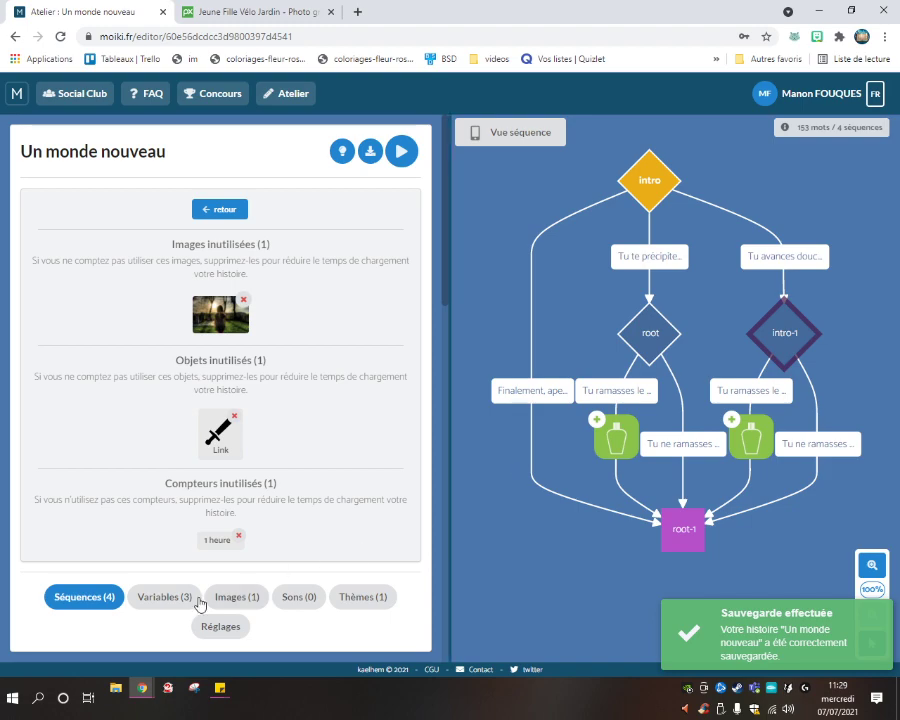
{"action": "left_click", "coordinate": [815, 11]}
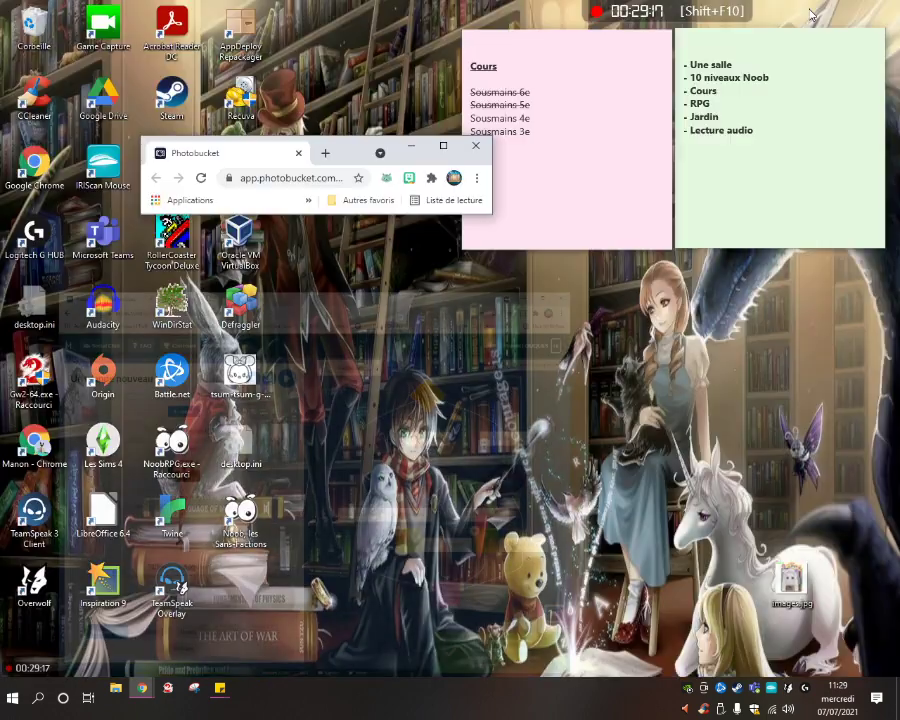